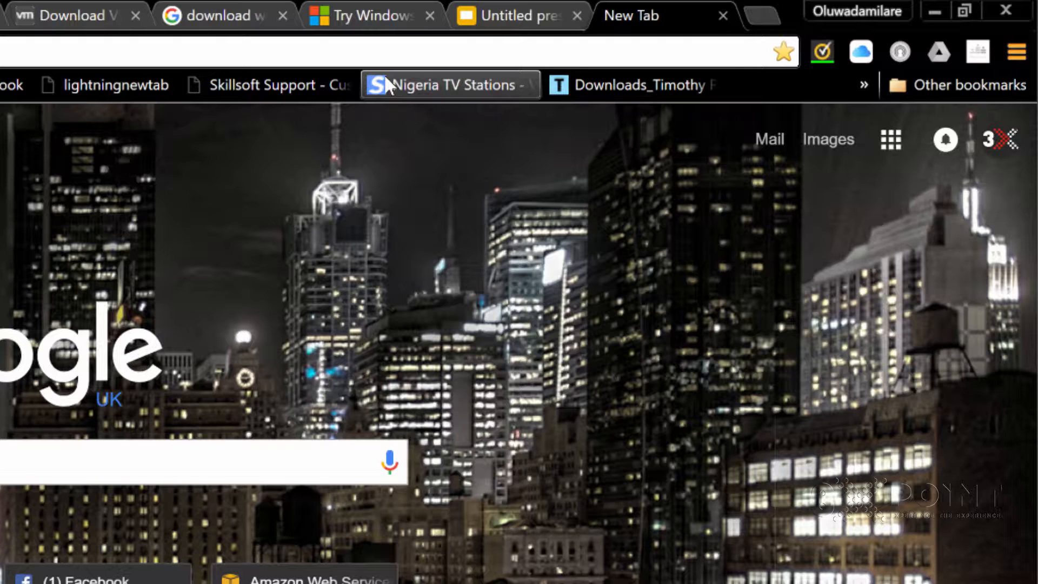
# - Close the empty new tab and rerun the Google search for "download vmware workstation player"
pyautogui.click(722, 16)
pyautogui.hotkey('ctrl', 'Tab')
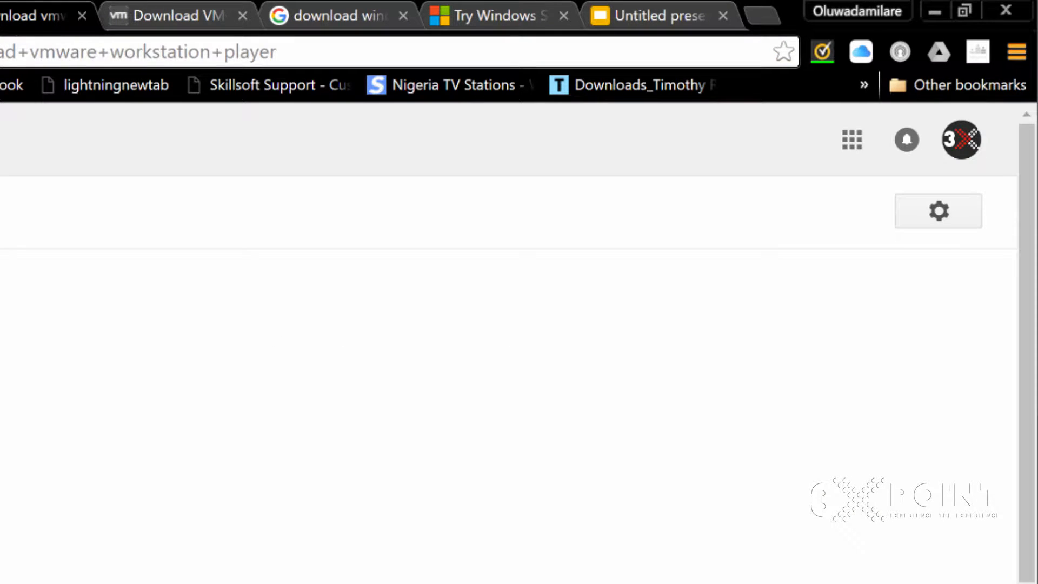
pyautogui.moveTo(243, 69); pyautogui.dragTo(65, 71)
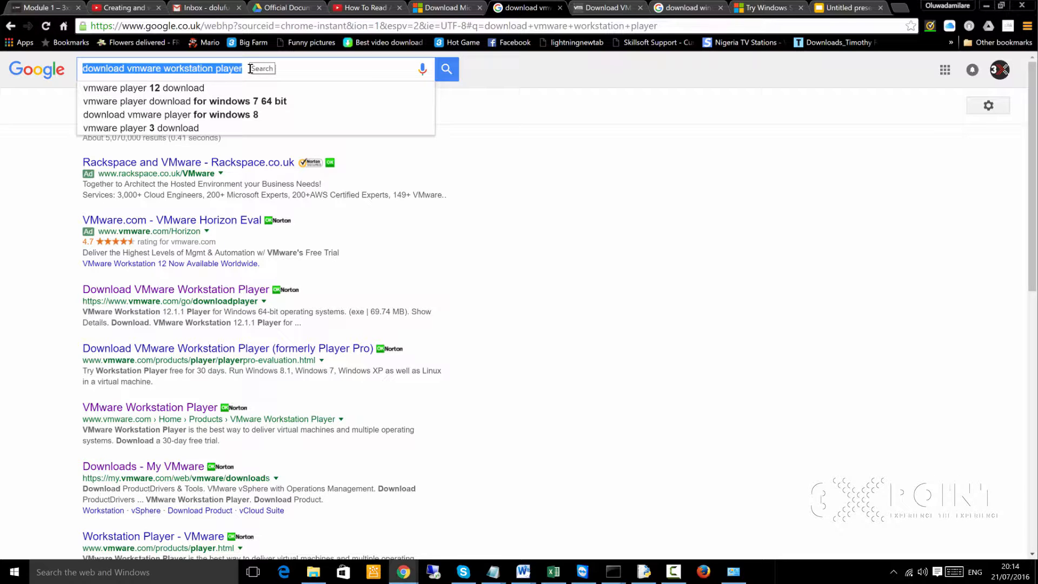
pyautogui.click(588, 92)
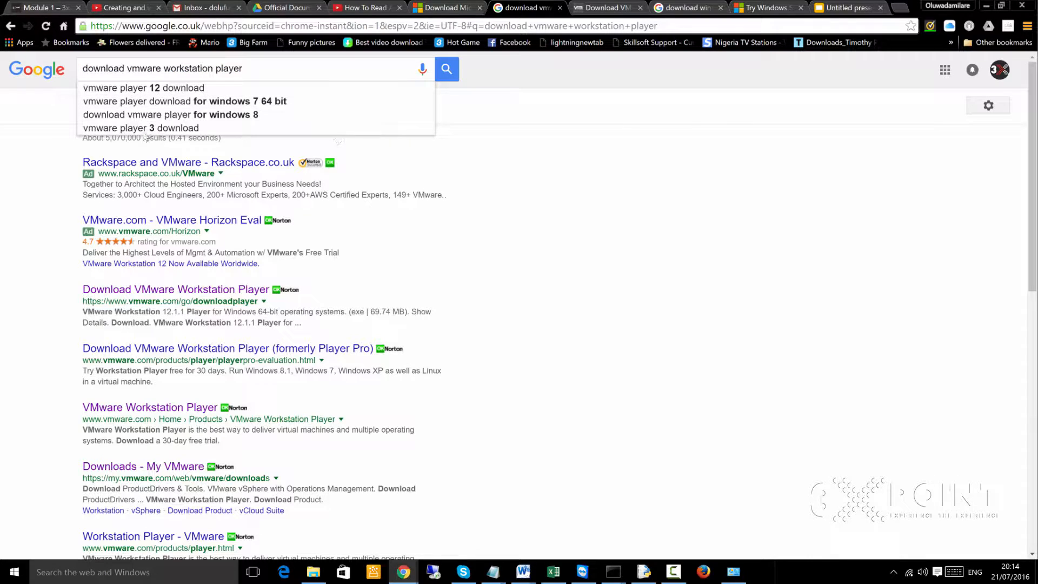
pyautogui.click(447, 70)
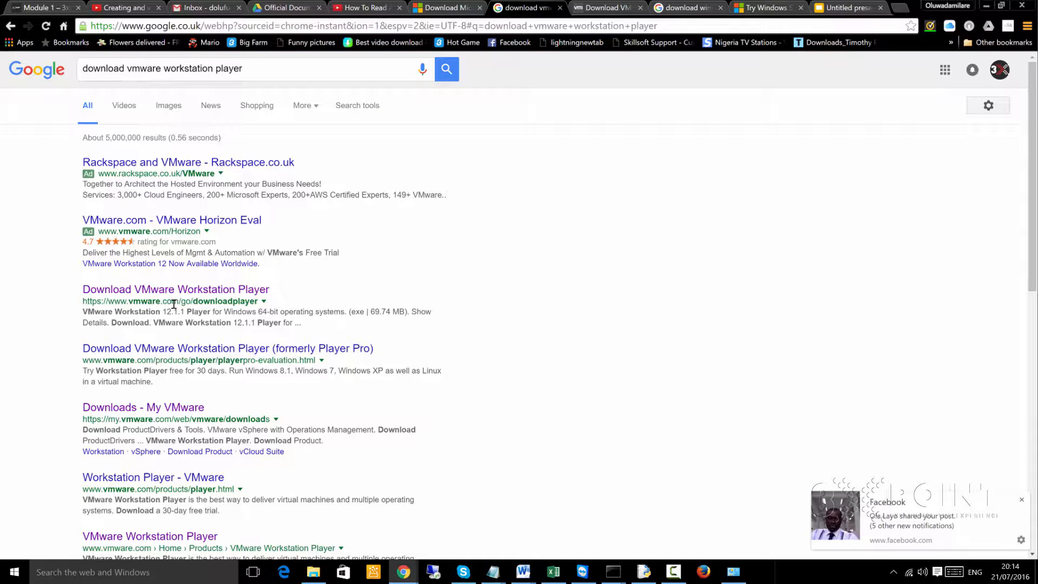
# - Go to the already open Download VMware Workstation Player page on the VMware site
pyautogui.rightClick(231, 290)
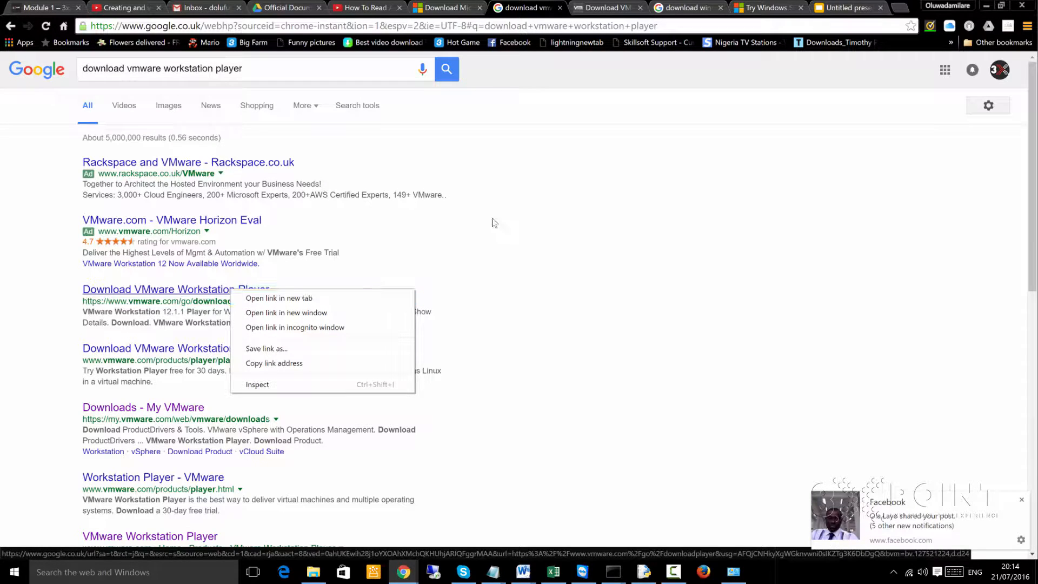
pyautogui.click(549, 185)
pyautogui.click(606, 7)
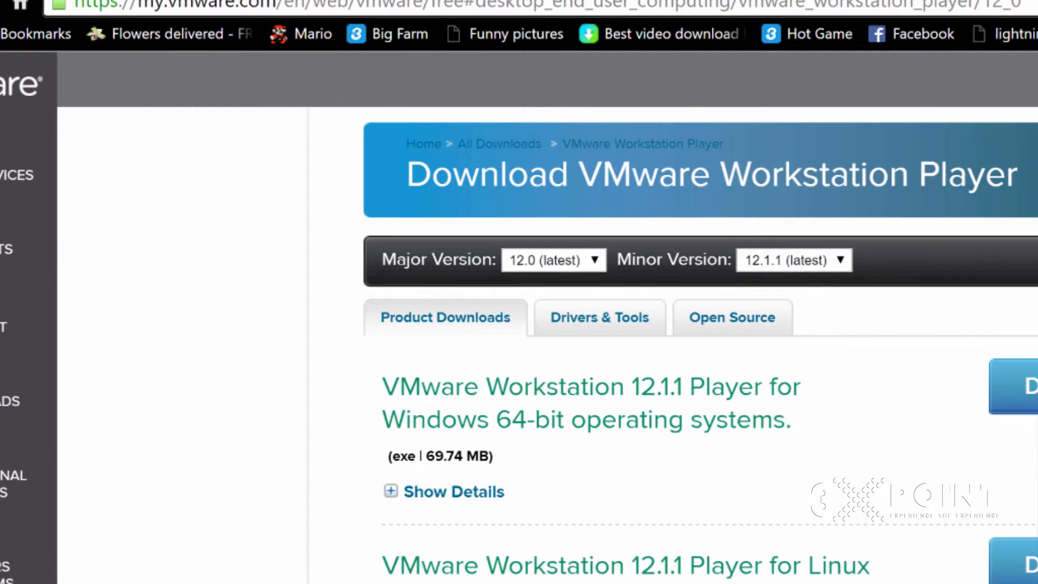
# - Return to the Workstation Player search results and search Google for "download vmware fusion" instead
pyautogui.click(216, 1)
pyautogui.click(475, 88)
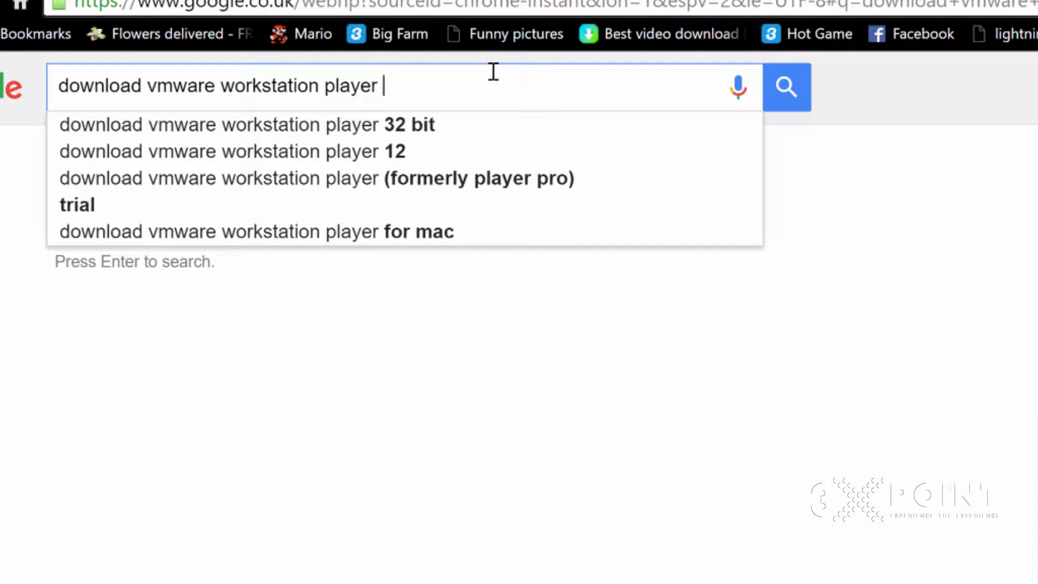
pyautogui.press('BackSpace')
pyautogui.press('BackSpace')
pyautogui.press('BackSpace')
pyautogui.press('BackSpace')
pyautogui.press('BackSpace')
pyautogui.press('BackSpace')
pyautogui.press('BackSpace')
pyautogui.press('BackSpace')
pyautogui.press('BackSpace')
pyautogui.press('BackSpace')
pyautogui.press('BackSpace')
pyautogui.press('BackSpace')
pyautogui.press('BackSpace')
pyautogui.press('BackSpace')
pyautogui.press('BackSpace')
pyautogui.press('BackSpace')
pyautogui.press('BackSpace')
pyautogui.press('BackSpace')
pyautogui.press('BackSpace')
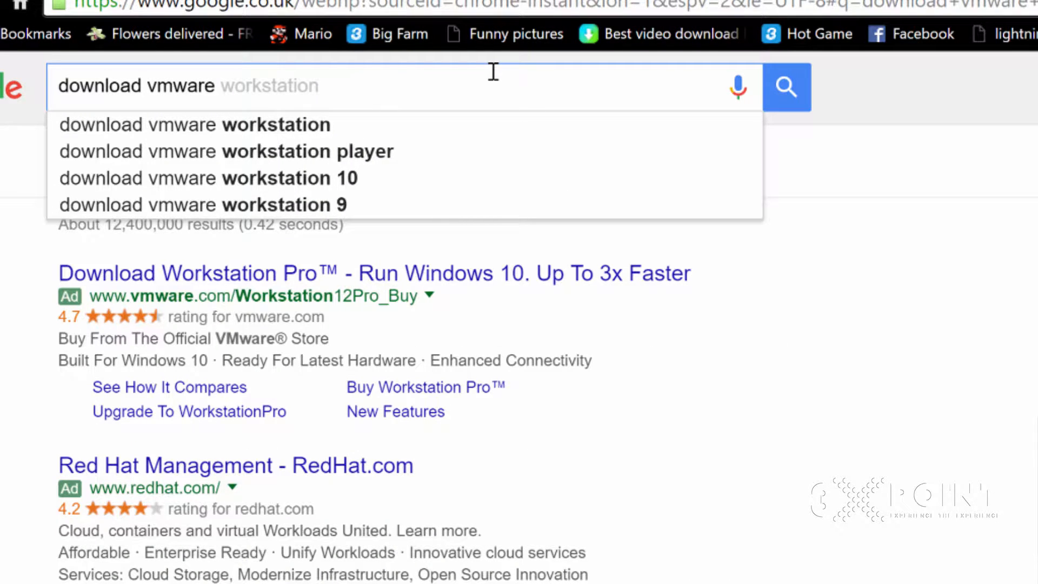
pyautogui.write('fusion')
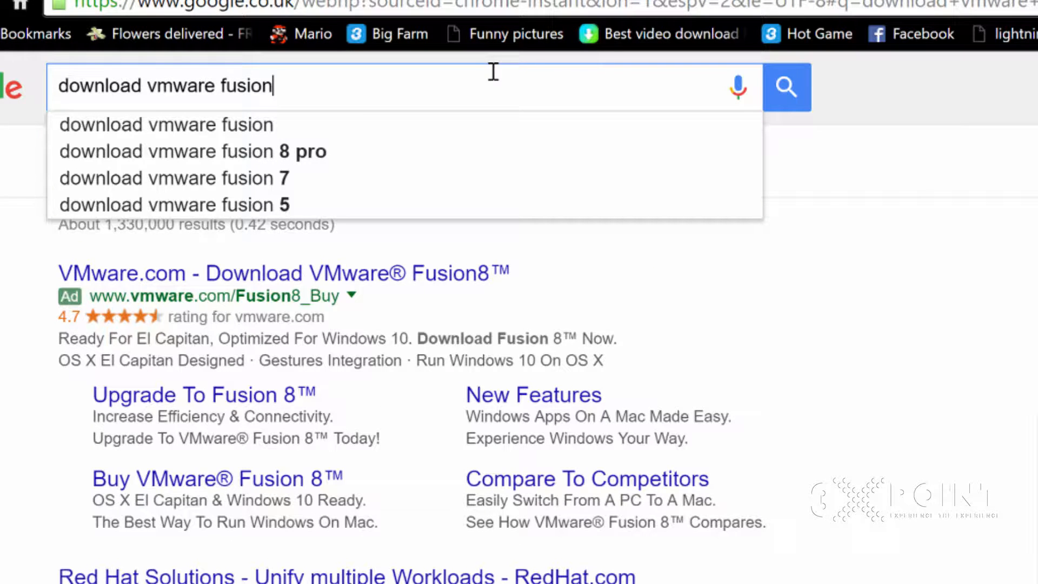
pyautogui.press('Return')
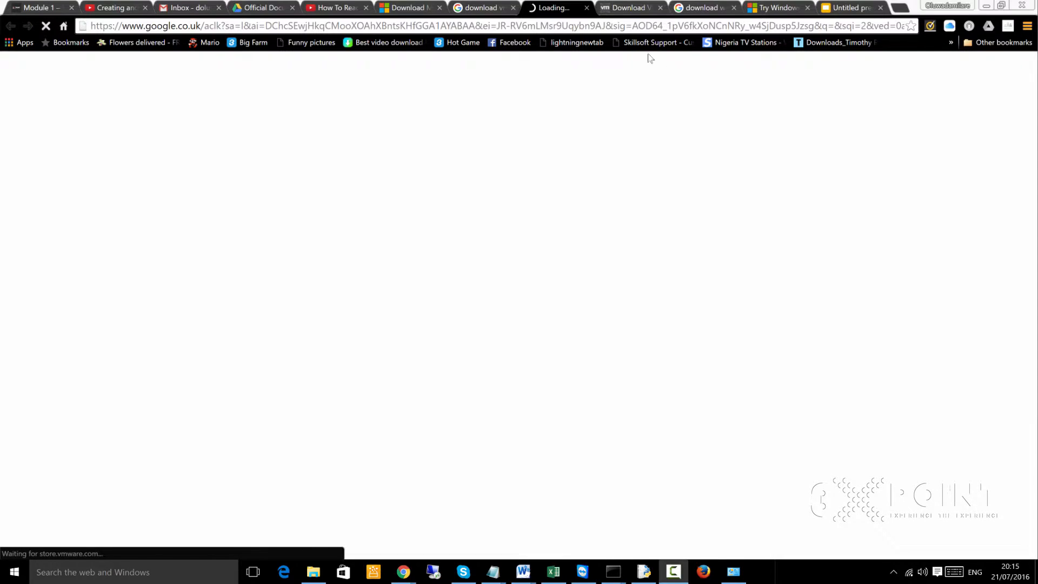
# - Close the loading store page, open the Download VMware Fusion 8 result in its own tab, and go to the Fusion 8.1.1 downloads
pyautogui.click(586, 8)
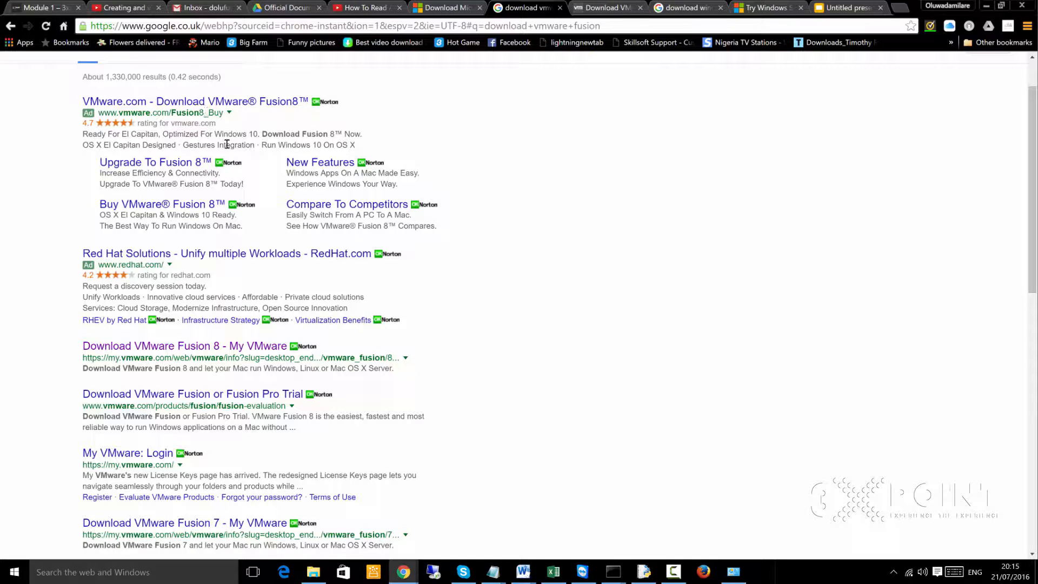
pyautogui.middleClick(221, 352)
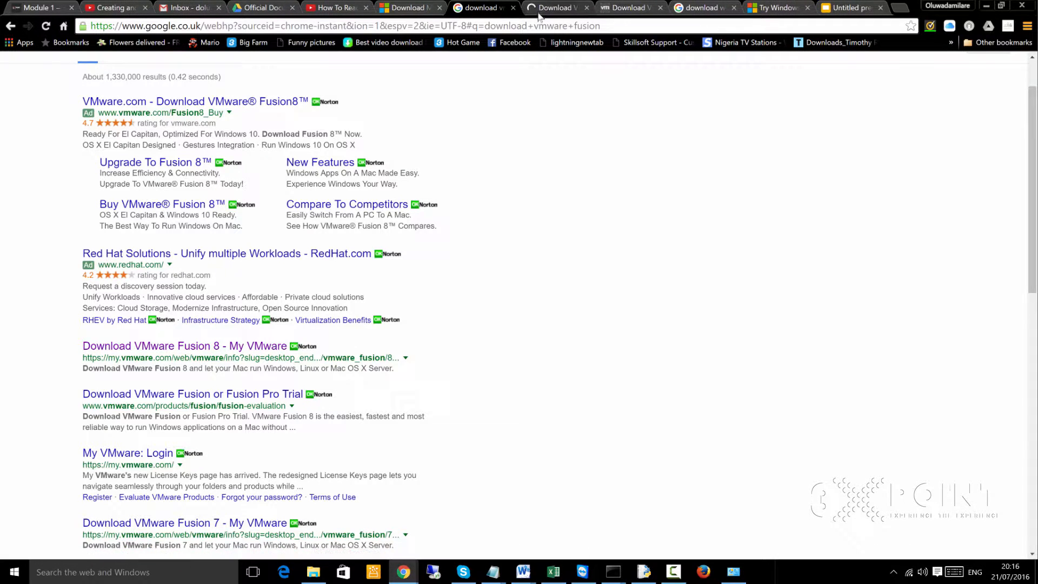
pyautogui.click(540, 10)
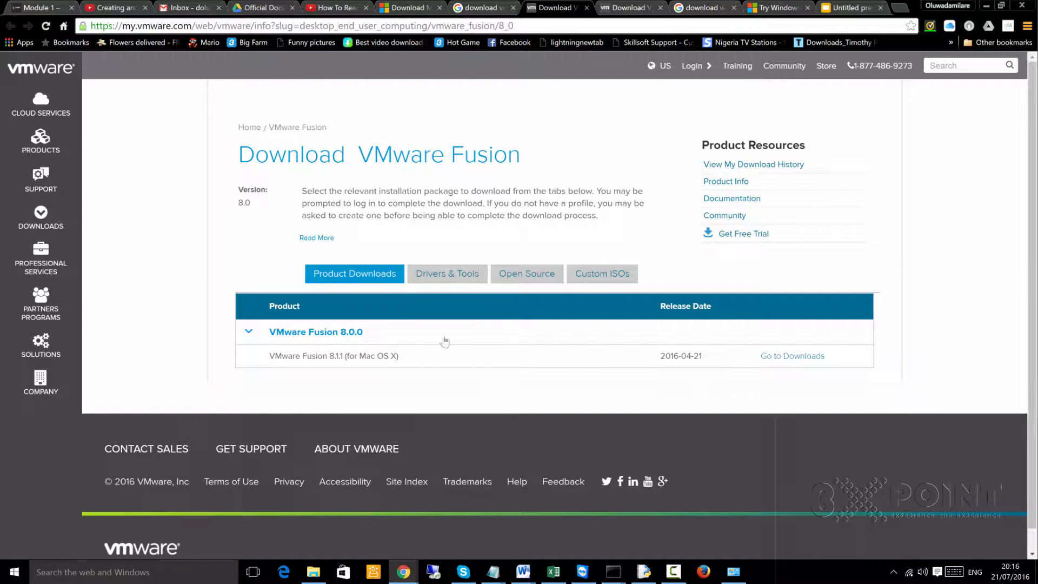
pyautogui.click(781, 357)
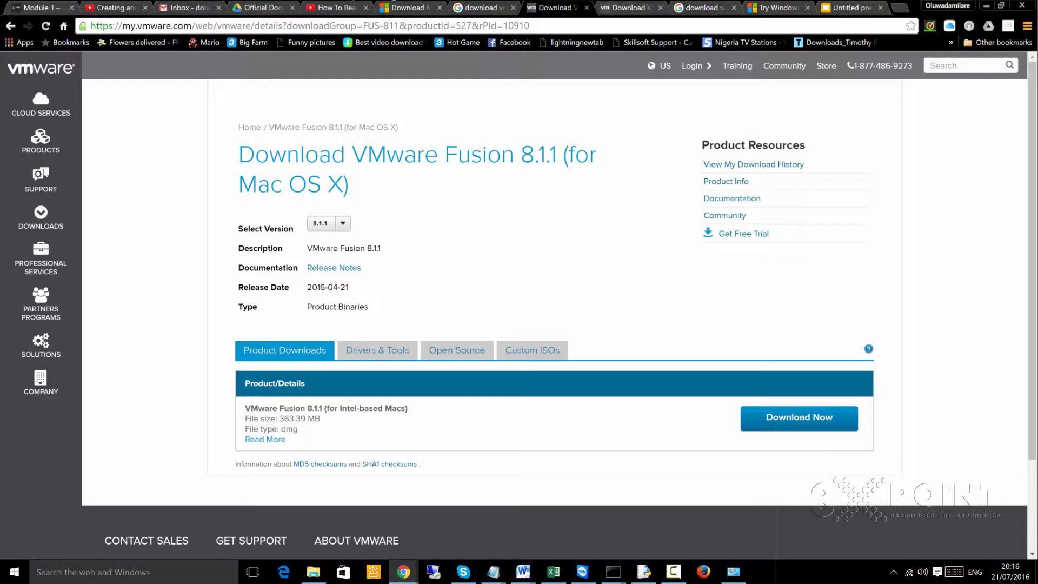
# - Return to the VMware Fusion search results and search Google for "download sql server 2014 express" instead
pyautogui.click(560, 8)
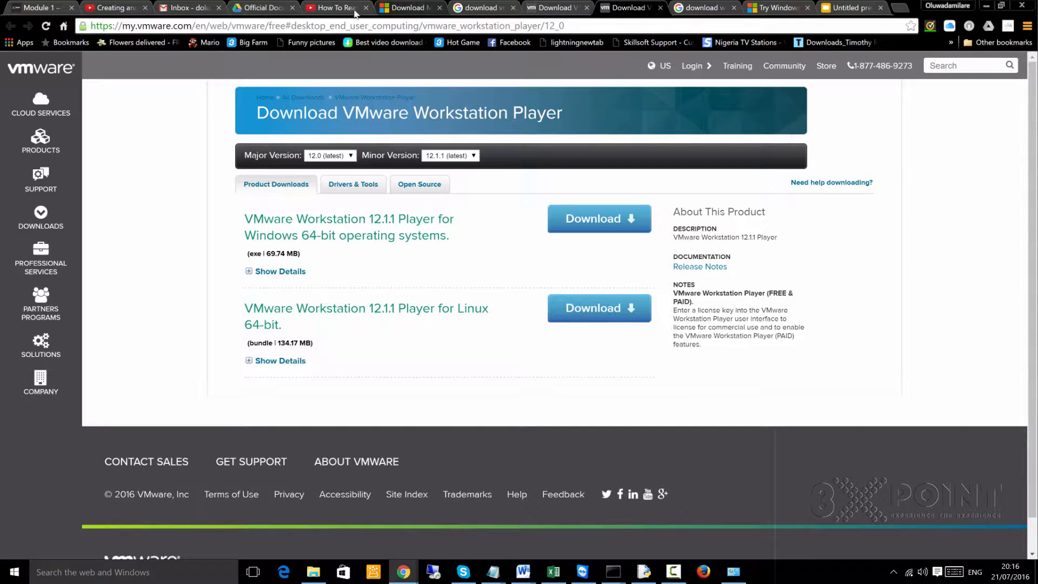
pyautogui.click(696, 10)
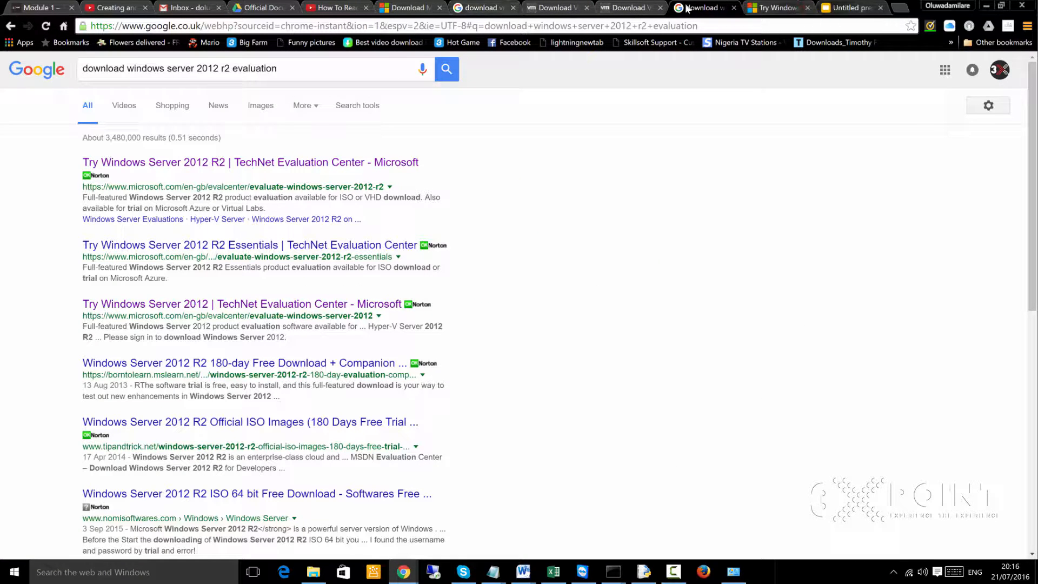
pyautogui.click(477, 9)
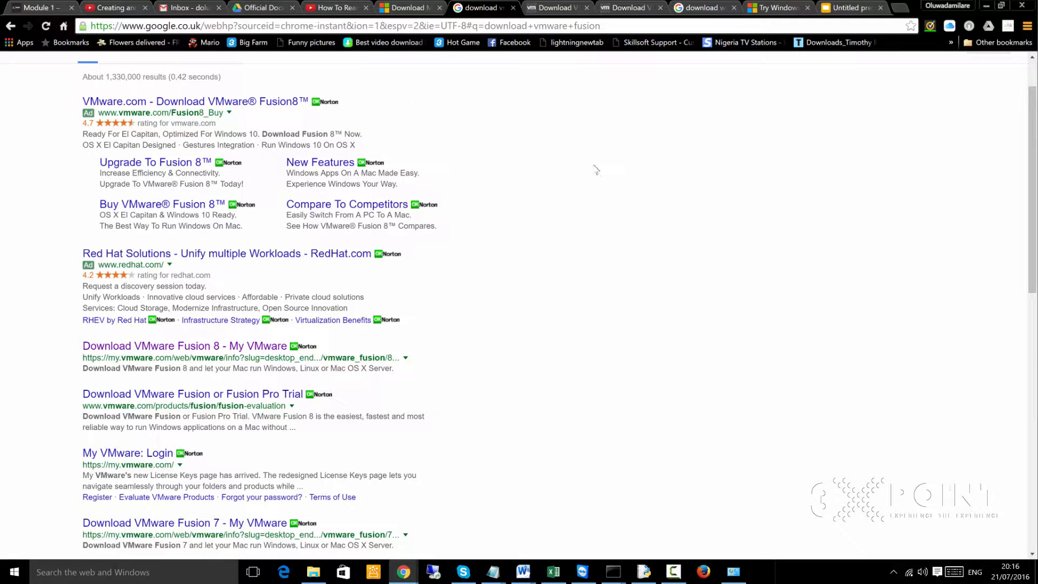
pyautogui.scroll(1, 540, 162)
pyautogui.click(323, 67)
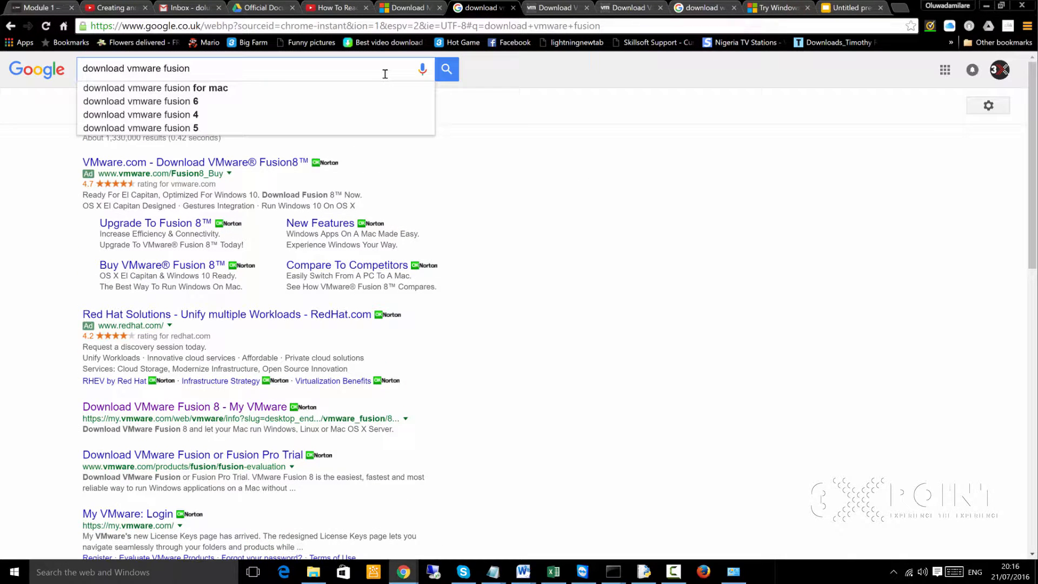
pyautogui.hotkey('ctrl', 'a')
pyautogui.write('downl')
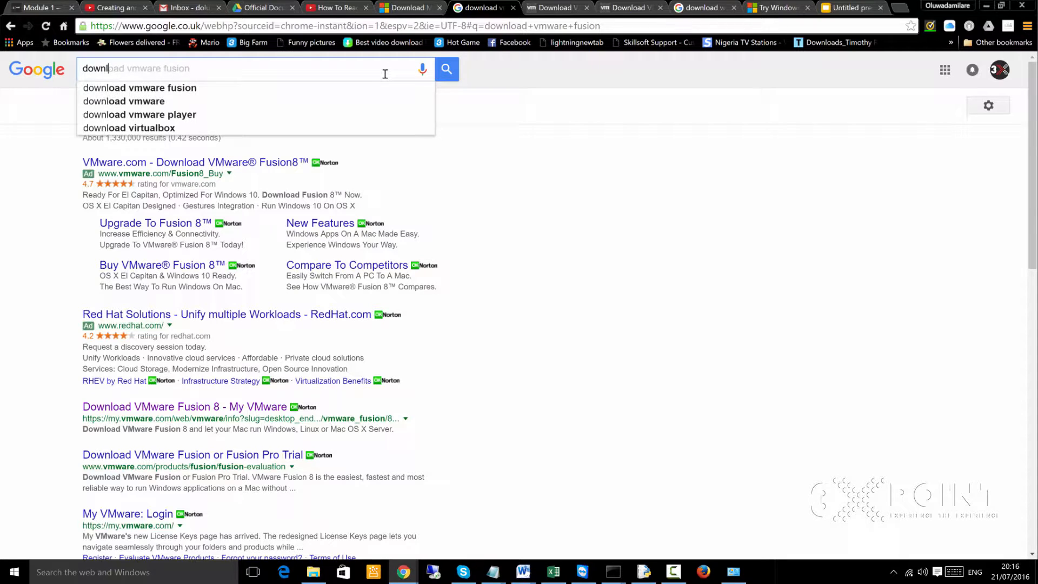
pyautogui.write('oad vm')
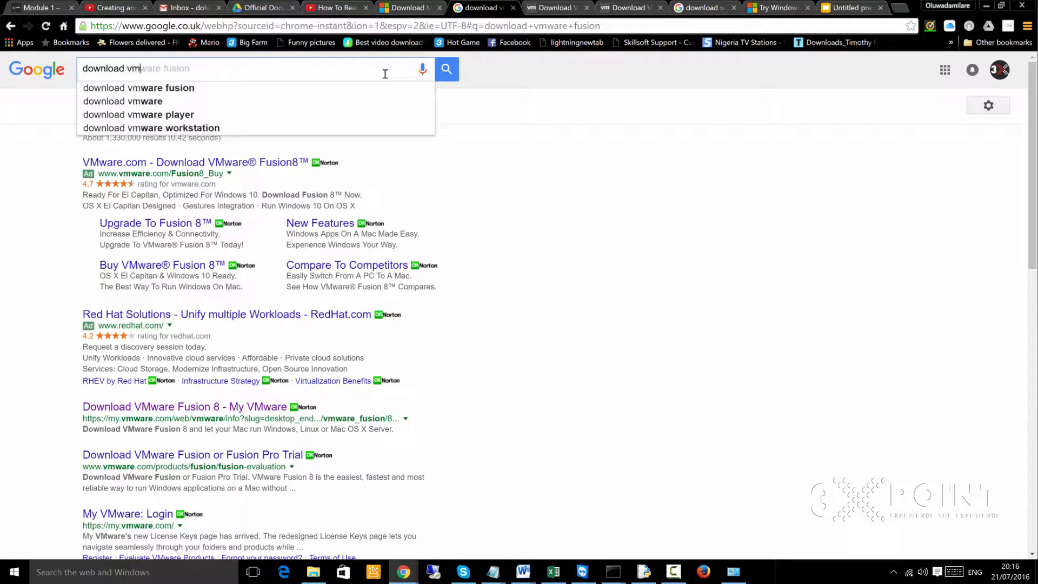
pyautogui.press('BackSpace')
pyautogui.press('BackSpace')
pyautogui.write('s')
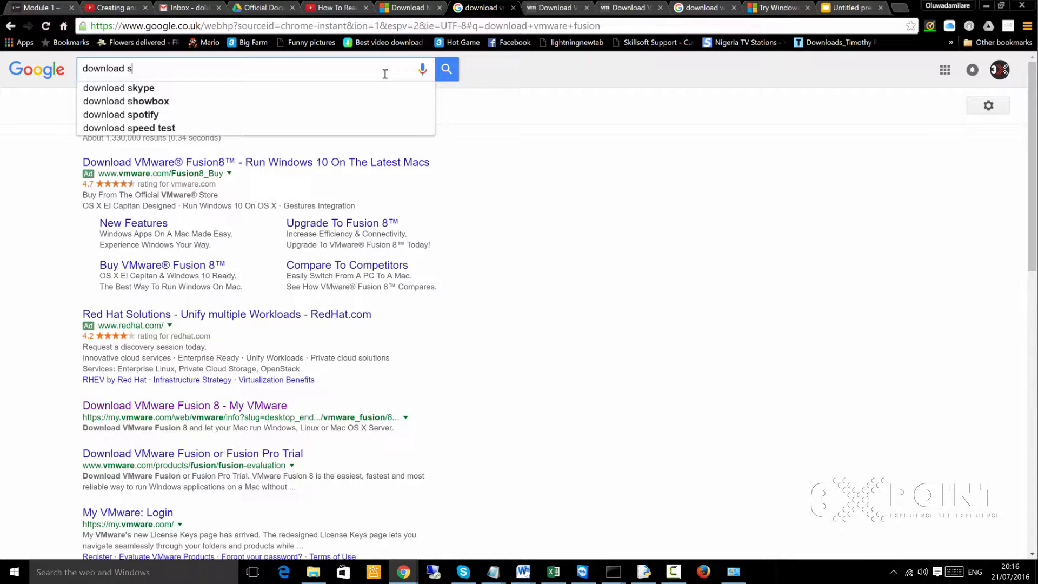
pyautogui.write('ql ')
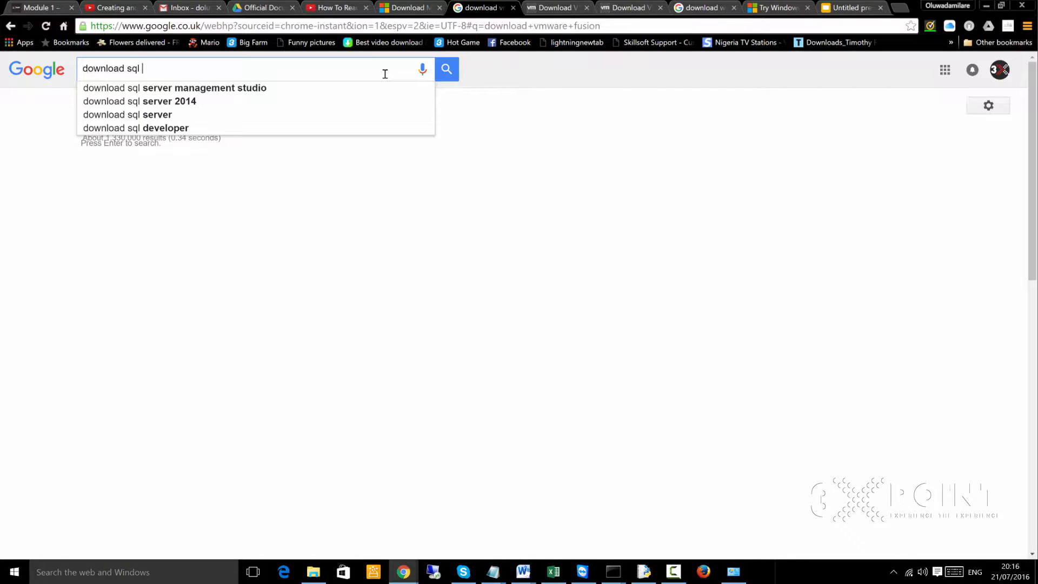
pyautogui.write('server 2014')
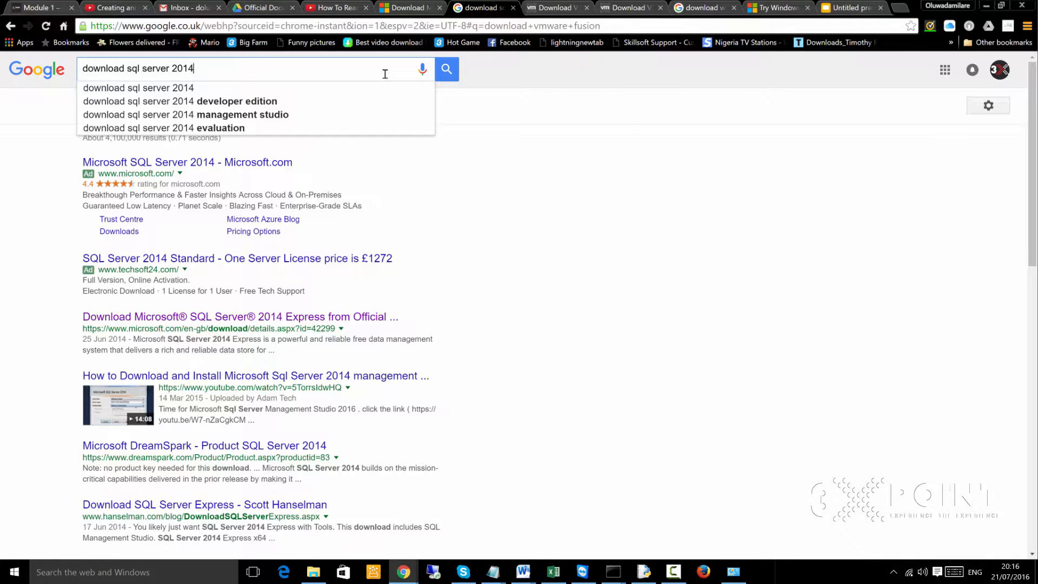
pyautogui.write(' express')
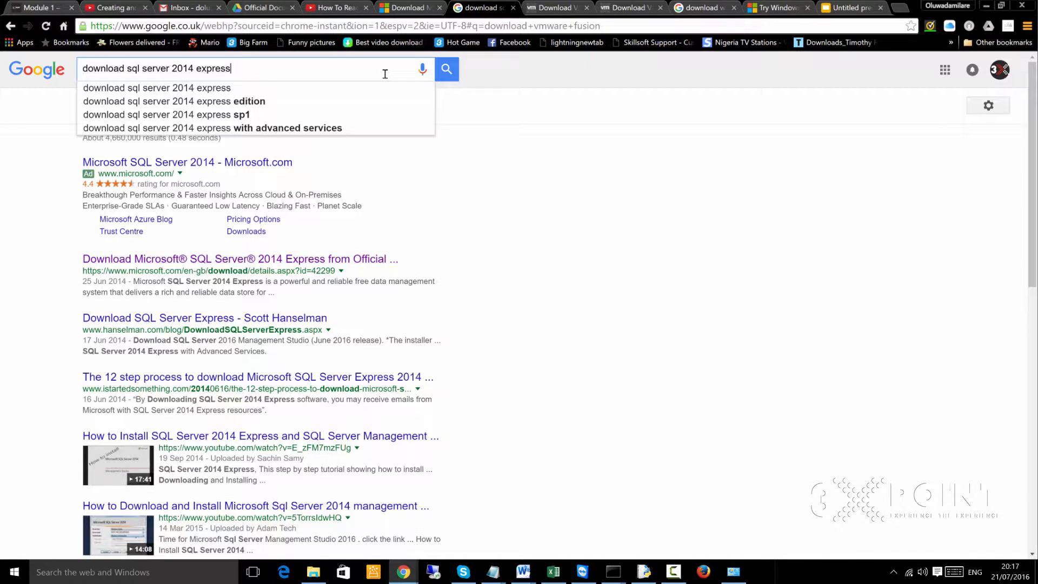
pyautogui.press('Return')
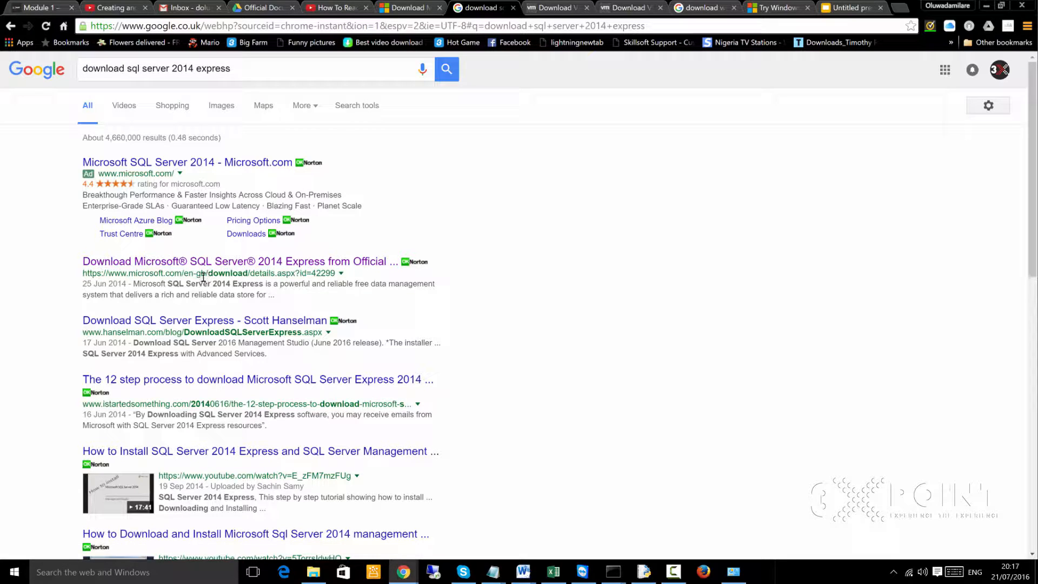
# - Open the official Microsoft SQL Server 2014 Express download result in its own tab and expand its Details section
pyautogui.middleClick(266, 263)
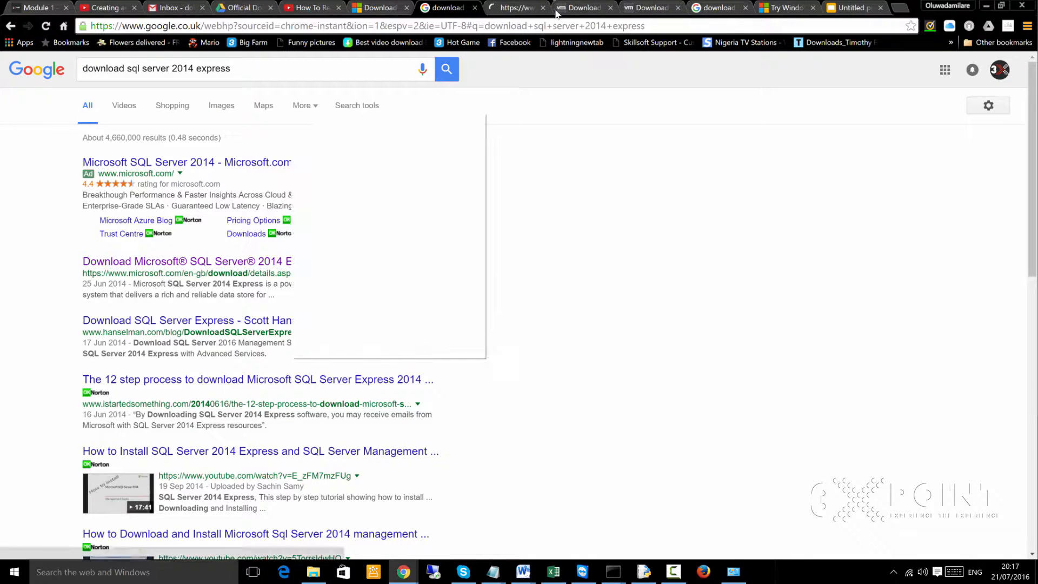
pyautogui.click(510, 7)
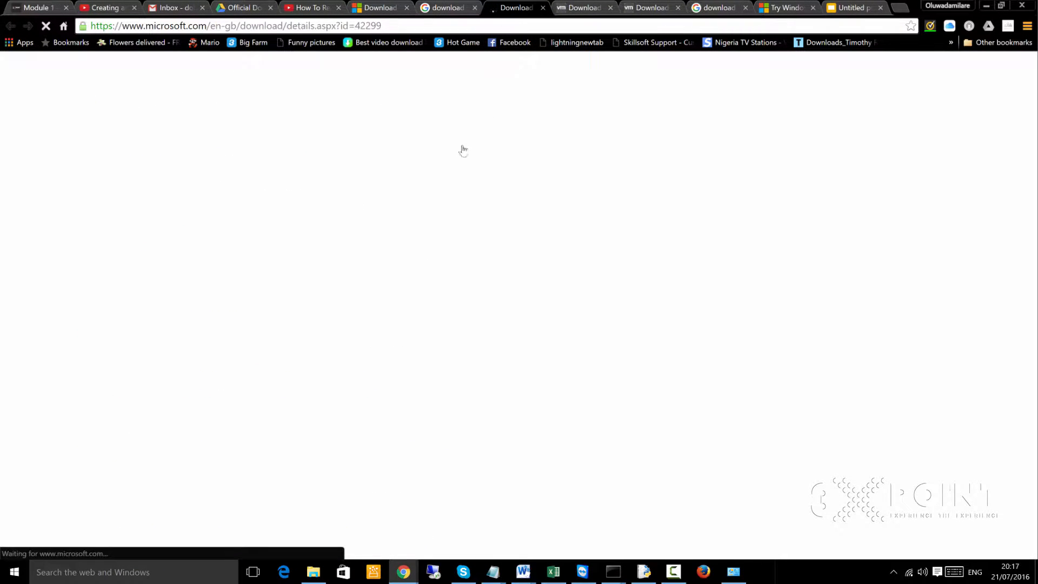
pyautogui.scroll(-5, 433, 293)
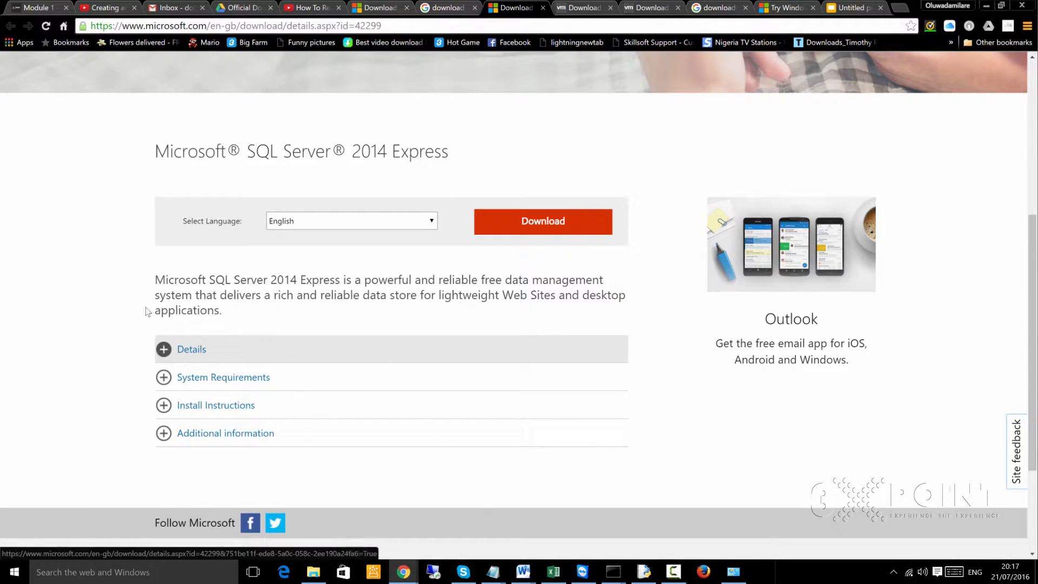
pyautogui.click(164, 349)
pyautogui.scroll(-2, 272, 430)
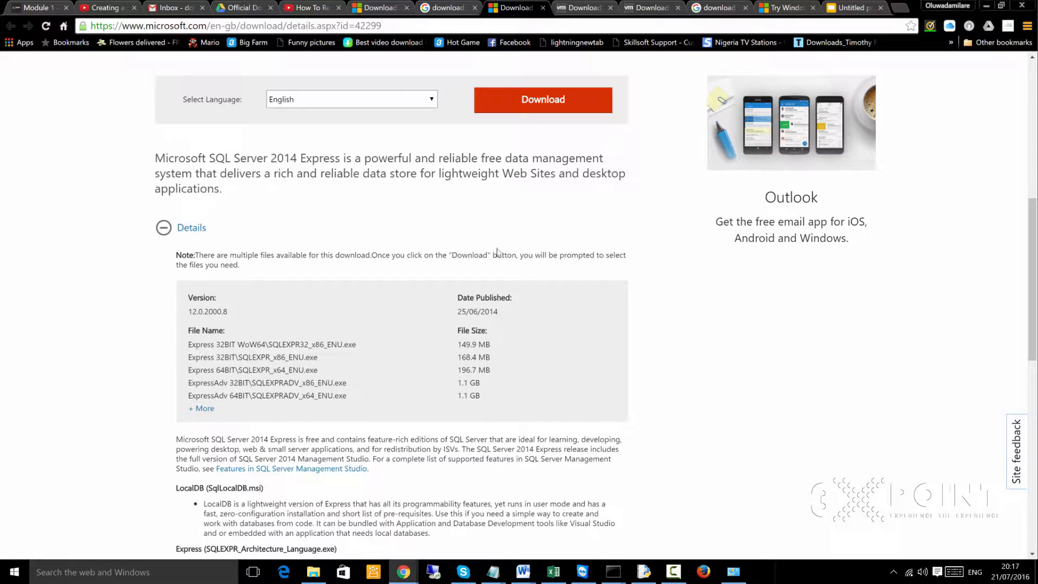
# - Examine the SQL Server 2014 Express file names, sizes and edition descriptions in the expanded details
pyautogui.scroll(2, 597, 142)
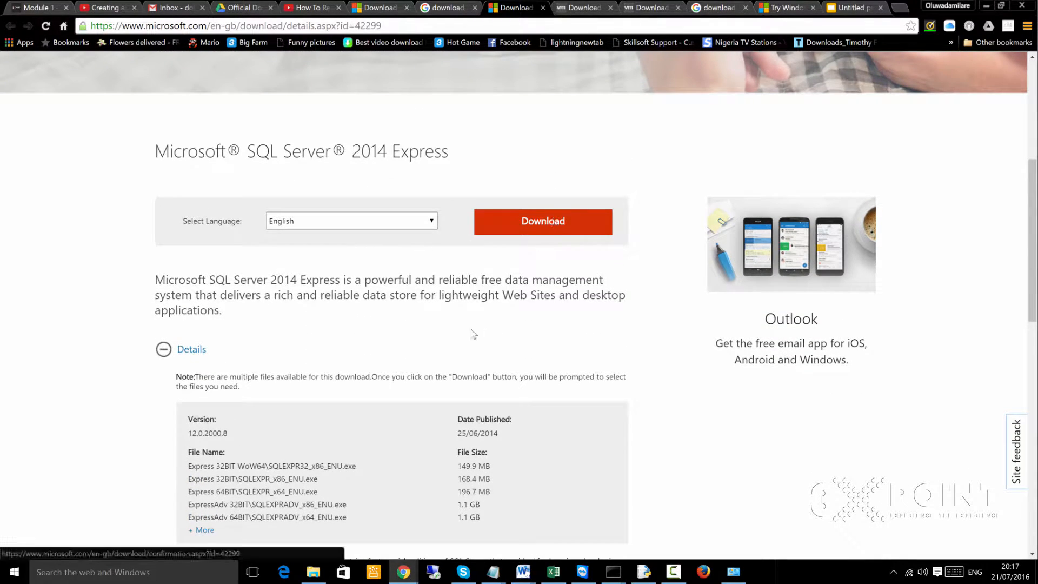
pyautogui.scroll(-3, 477, 327)
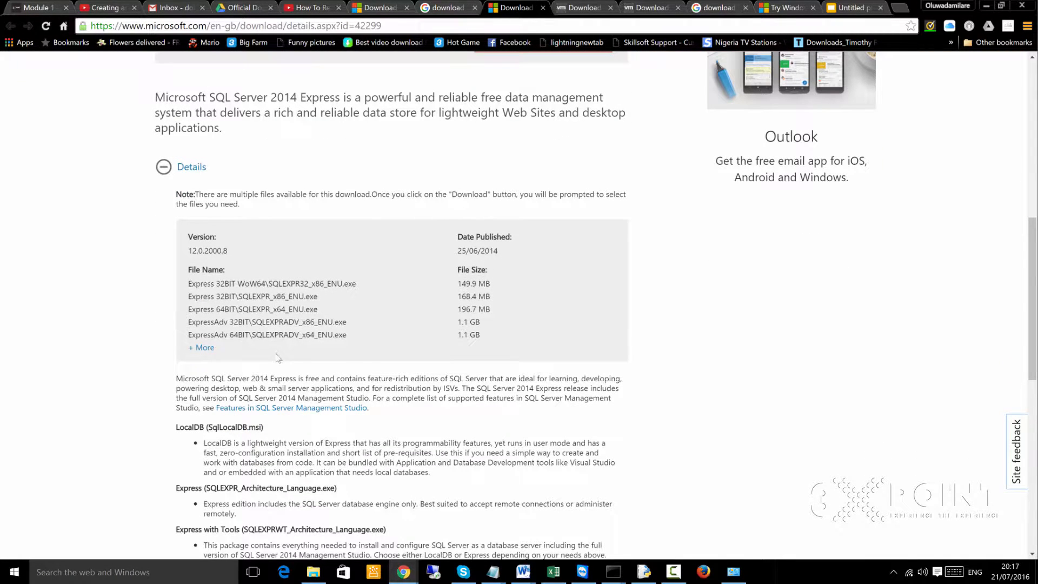
pyautogui.scroll(-1, 273, 378)
pyautogui.scroll(-1, 272, 410)
pyautogui.scroll(-2, 272, 411)
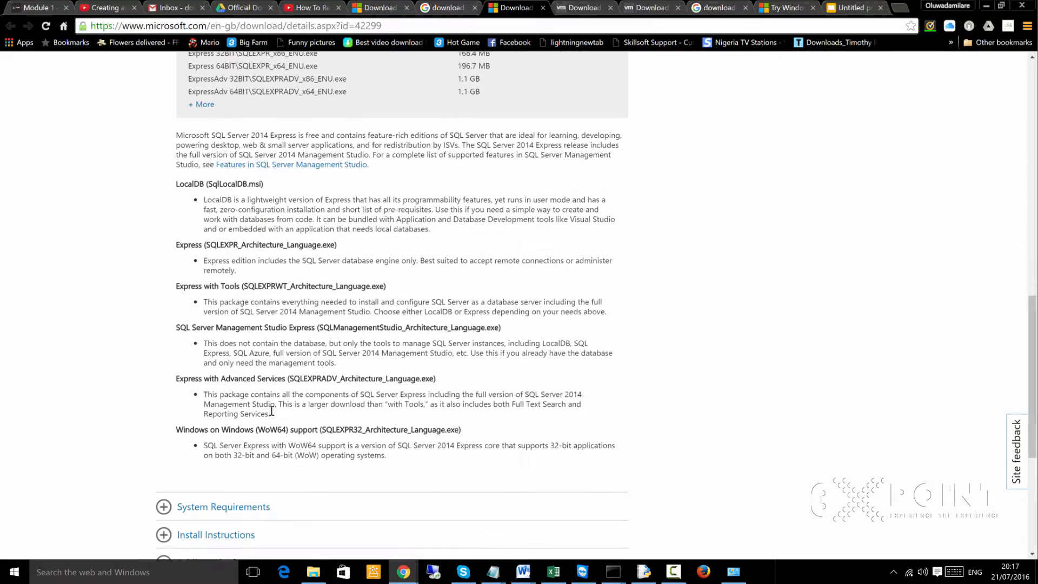
pyautogui.scroll(2, 271, 403)
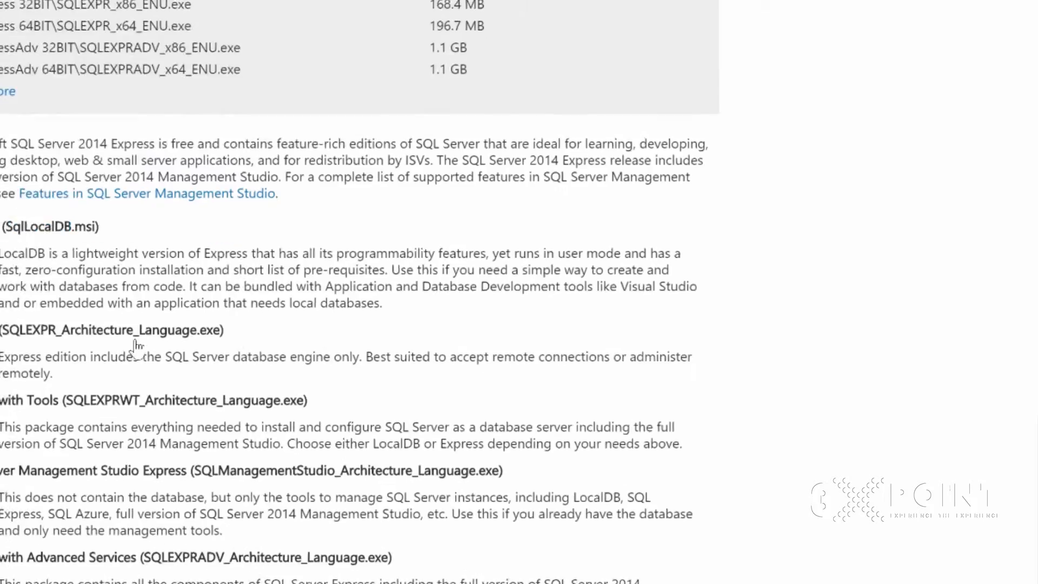
pyautogui.scroll(2, 138, 346)
pyautogui.moveTo(213, 199); pyautogui.dragTo(156, 95)
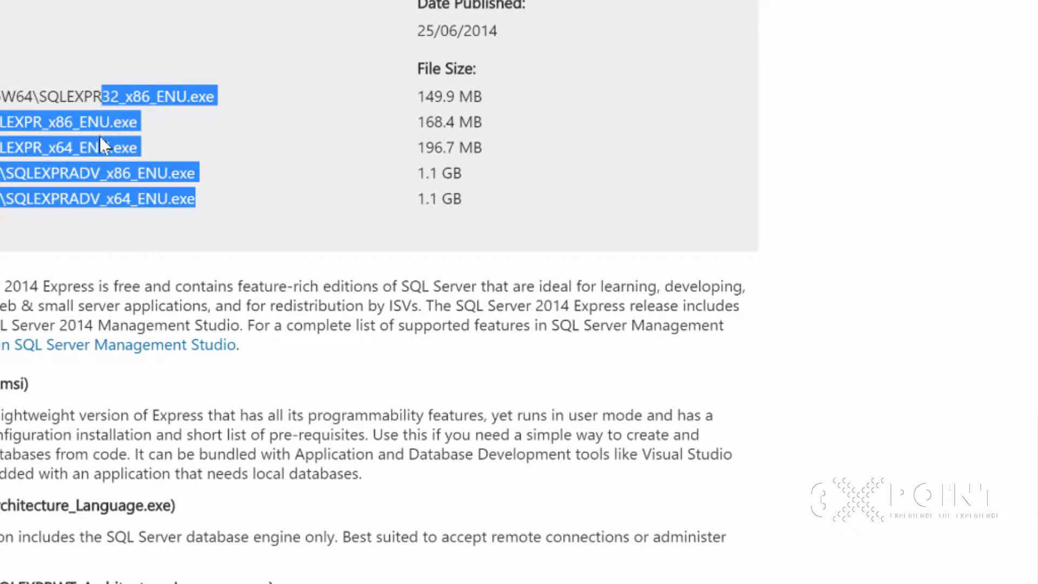
pyautogui.click(115, 96)
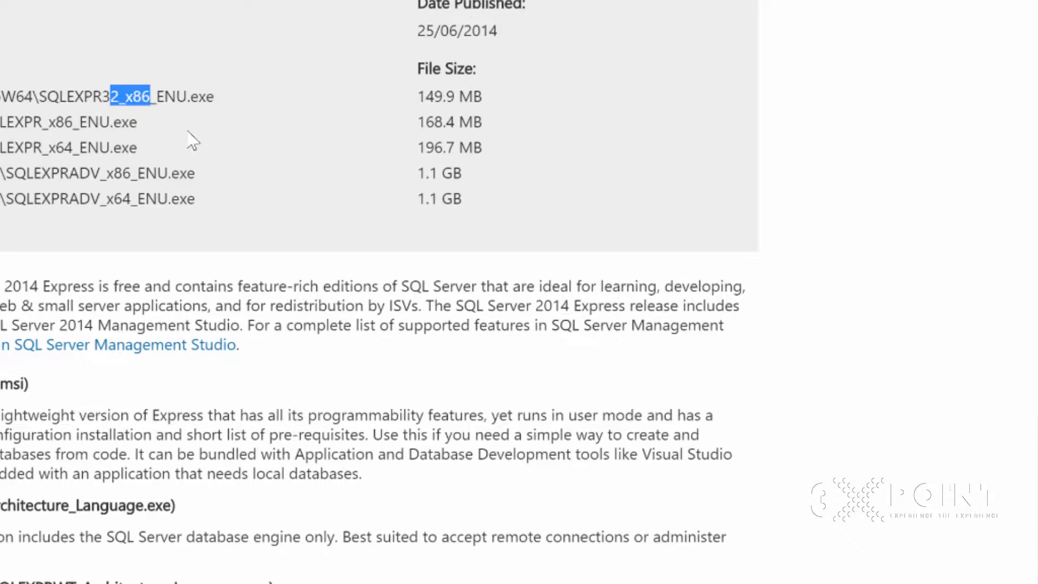
pyautogui.click(83, 46)
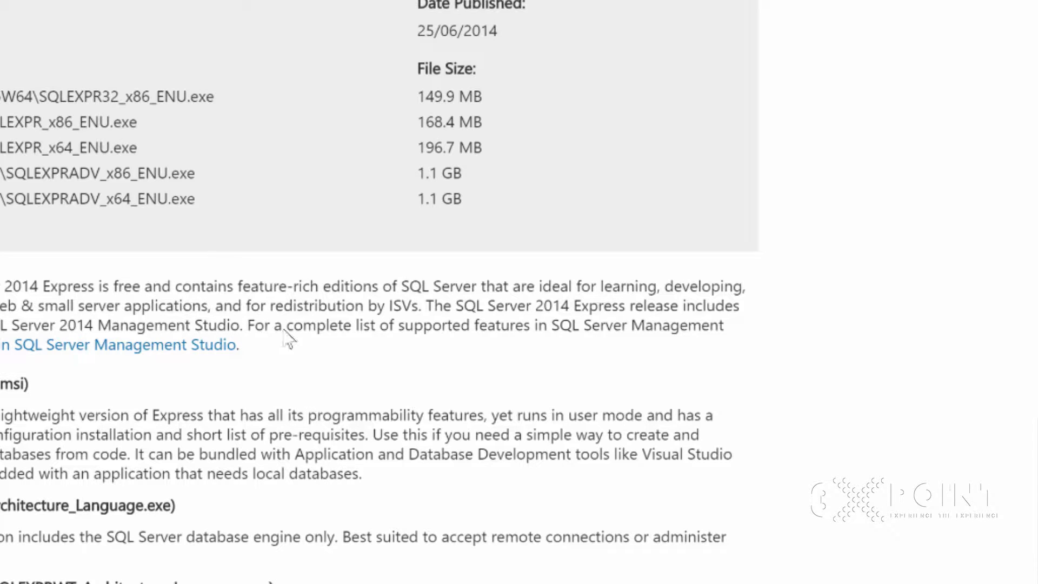
# - Compare the x86 and x64 architecture labels in the listed SQL Server 2014 Express file names
pyautogui.moveTo(80, 123); pyautogui.dragTo(48, 122)
pyautogui.moveTo(137, 173); pyautogui.dragTo(115, 173)
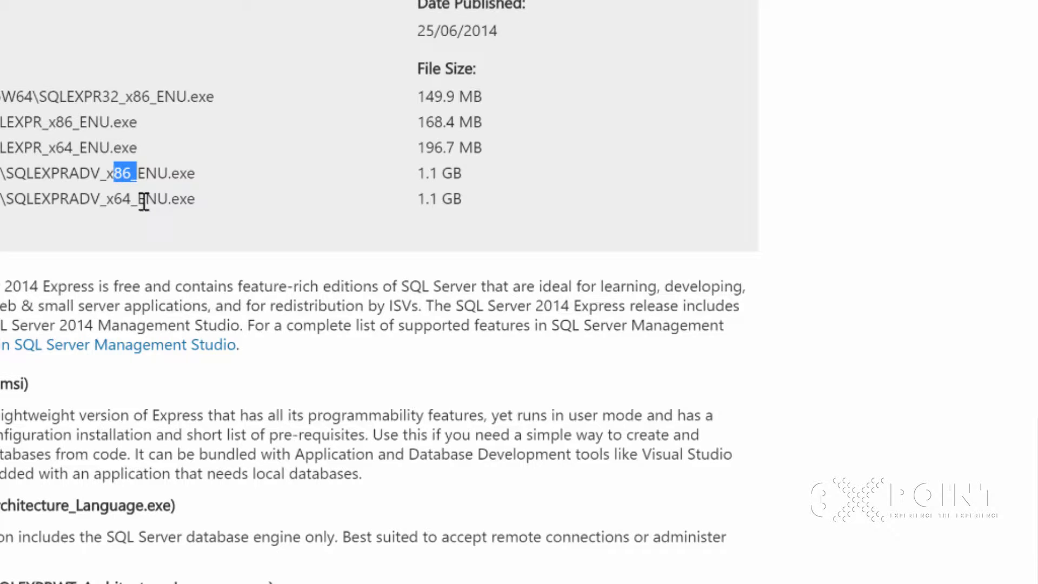
pyautogui.click(173, 173)
pyautogui.moveTo(87, 148); pyautogui.dragTo(64, 148)
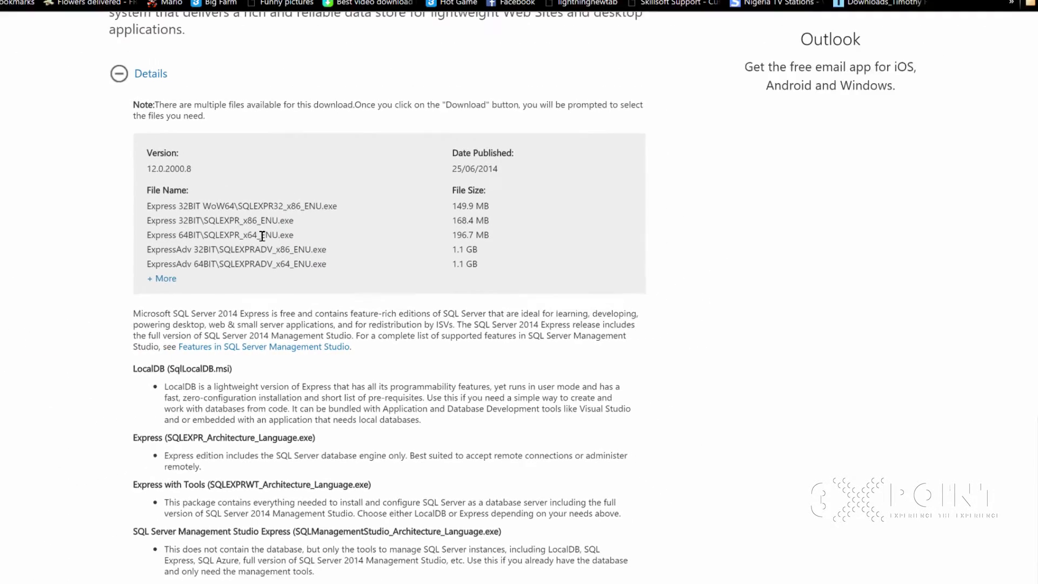
pyautogui.moveTo(281, 248); pyautogui.dragTo(273, 247)
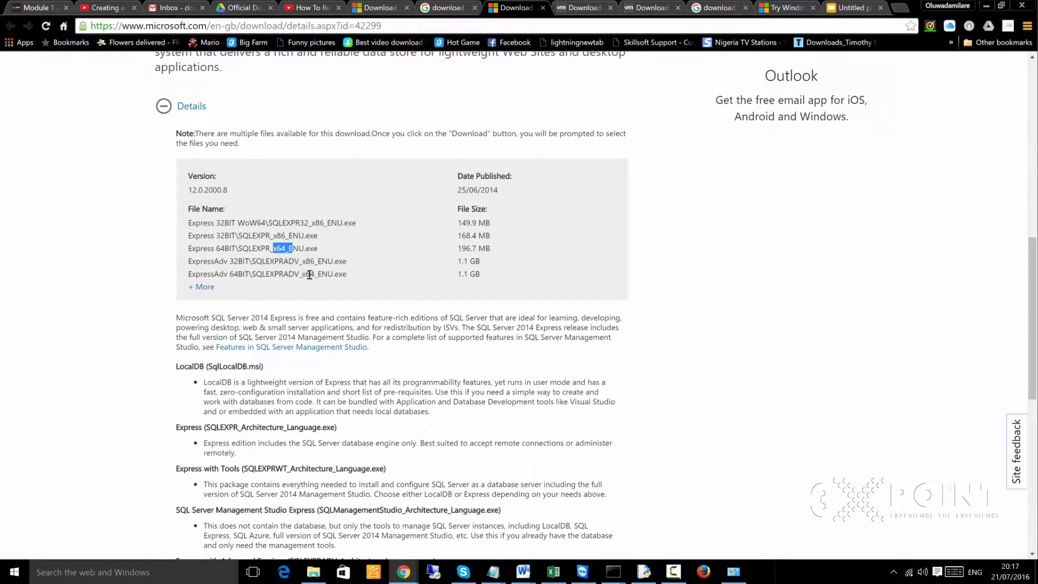
pyautogui.moveTo(322, 275); pyautogui.dragTo(299, 274)
pyautogui.click(288, 242)
pyautogui.click(313, 572)
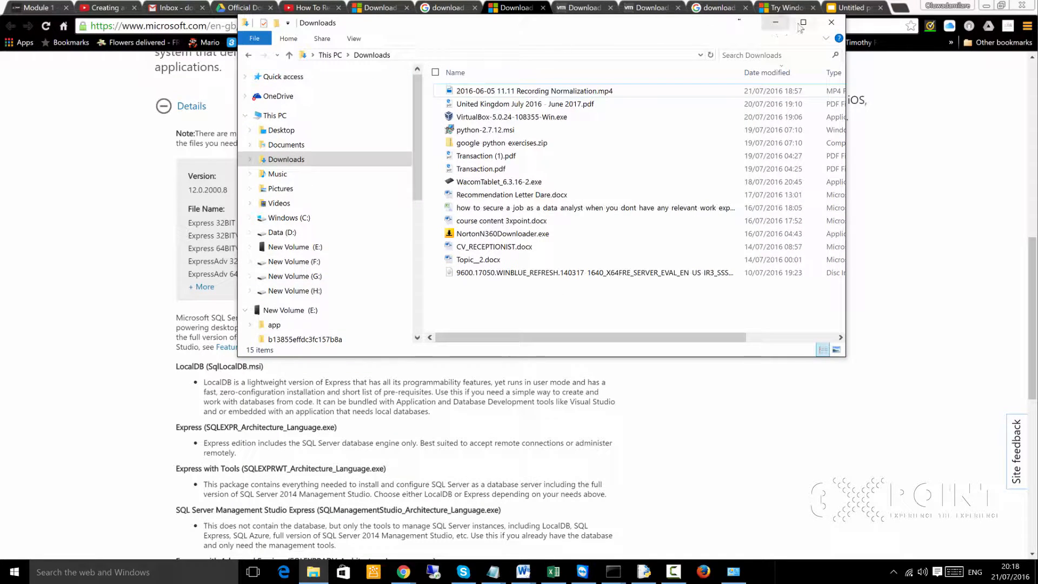
pyautogui.click(801, 26)
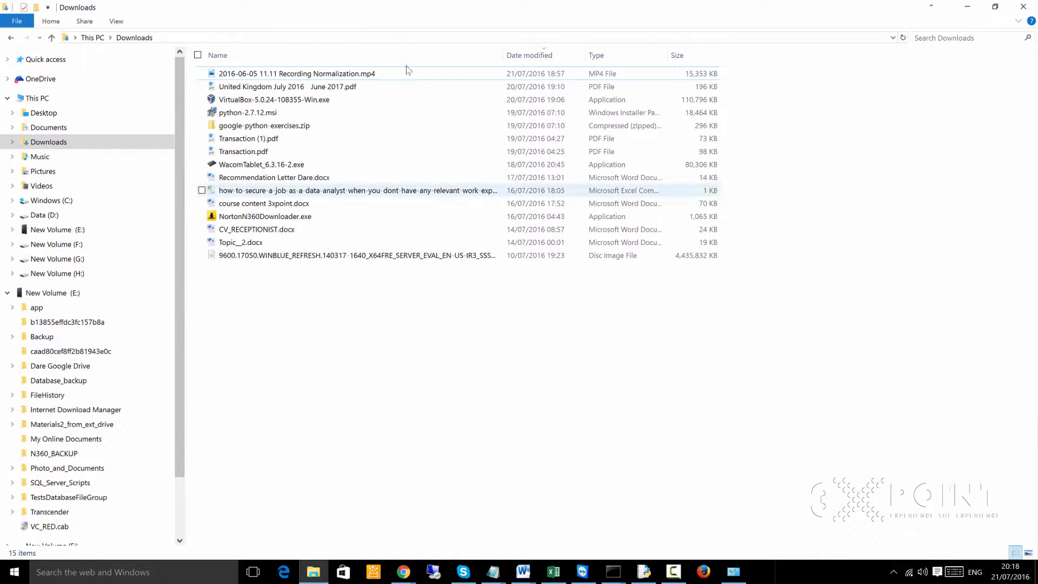
pyautogui.click(967, 7)
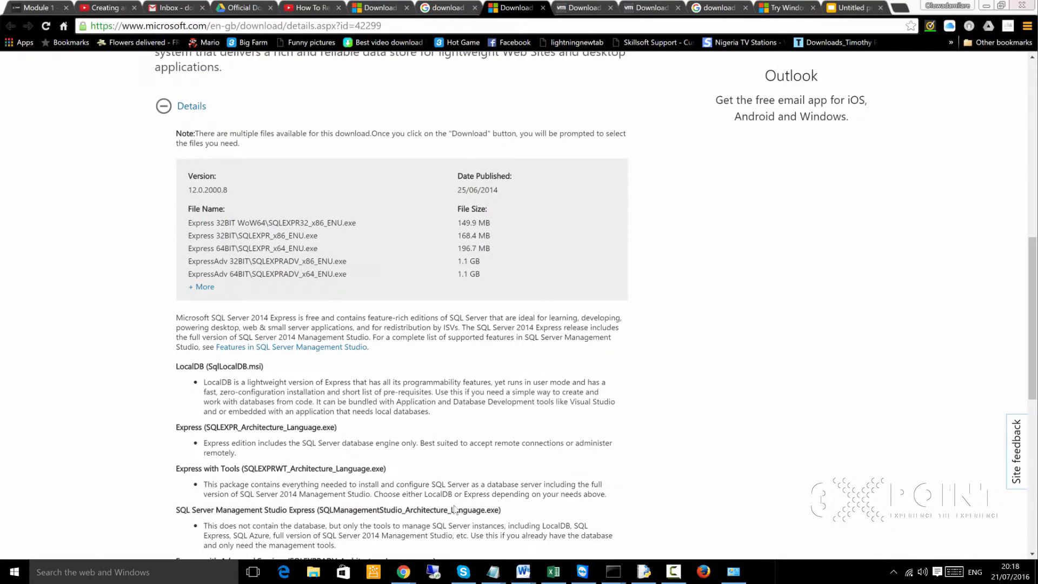
# - In File Explorer, check the system type in This PC's properties, then return to the SQL Server download page in Chrome
pyautogui.click(313, 574)
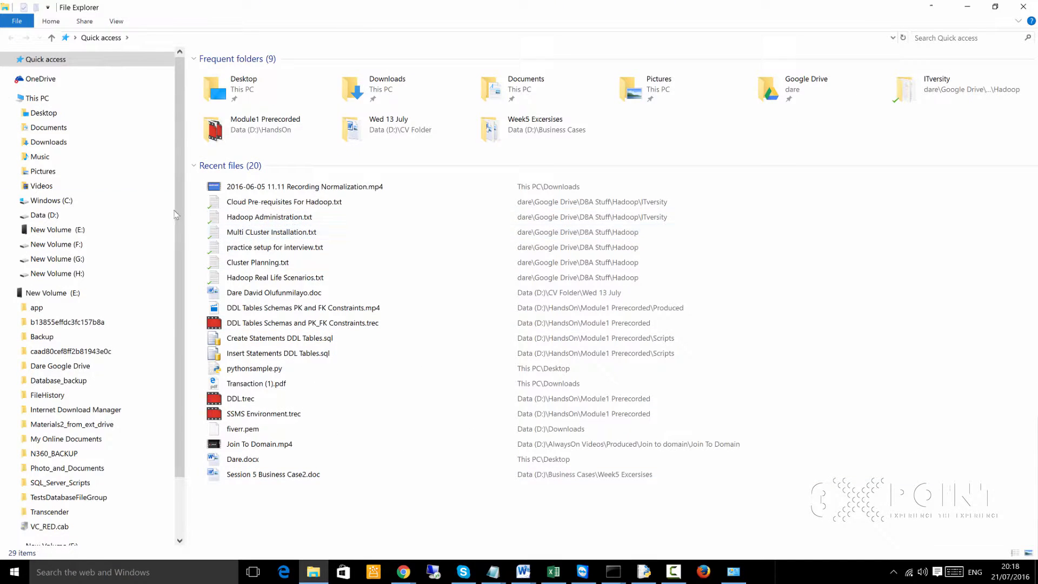
pyautogui.rightClick(42, 102)
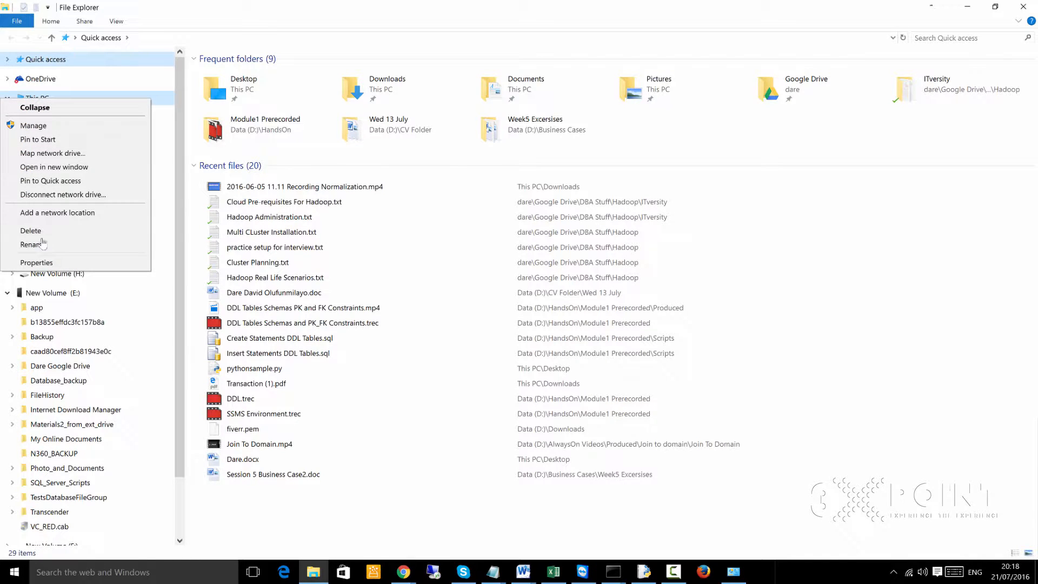
pyautogui.click(36, 263)
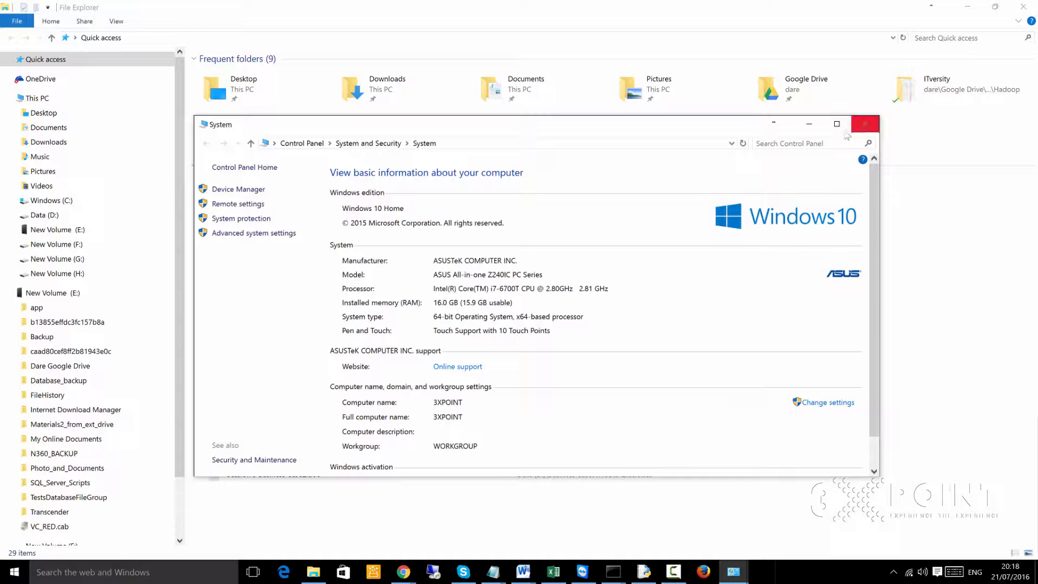
pyautogui.click(865, 124)
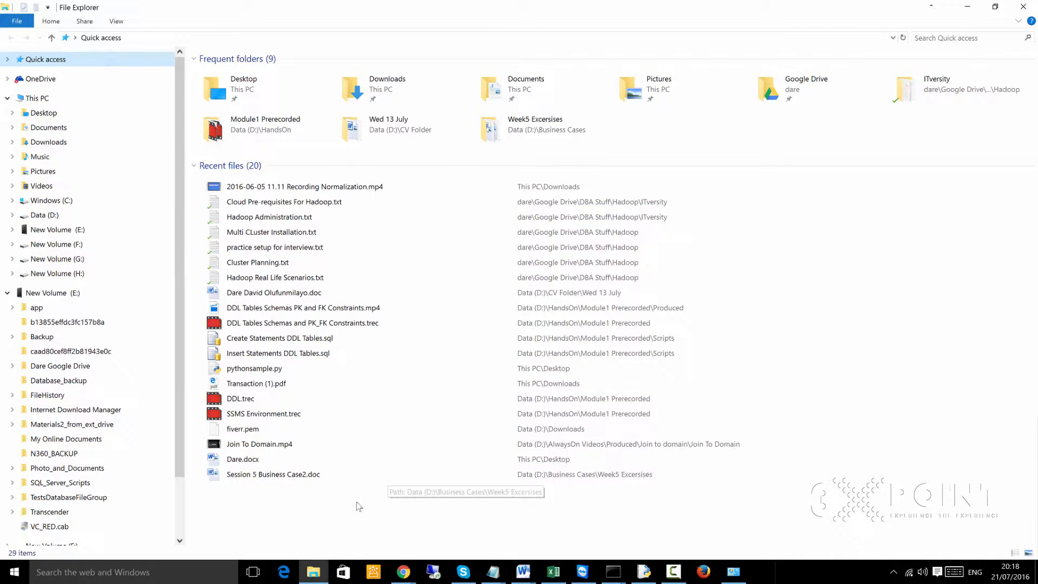
pyautogui.click(403, 572)
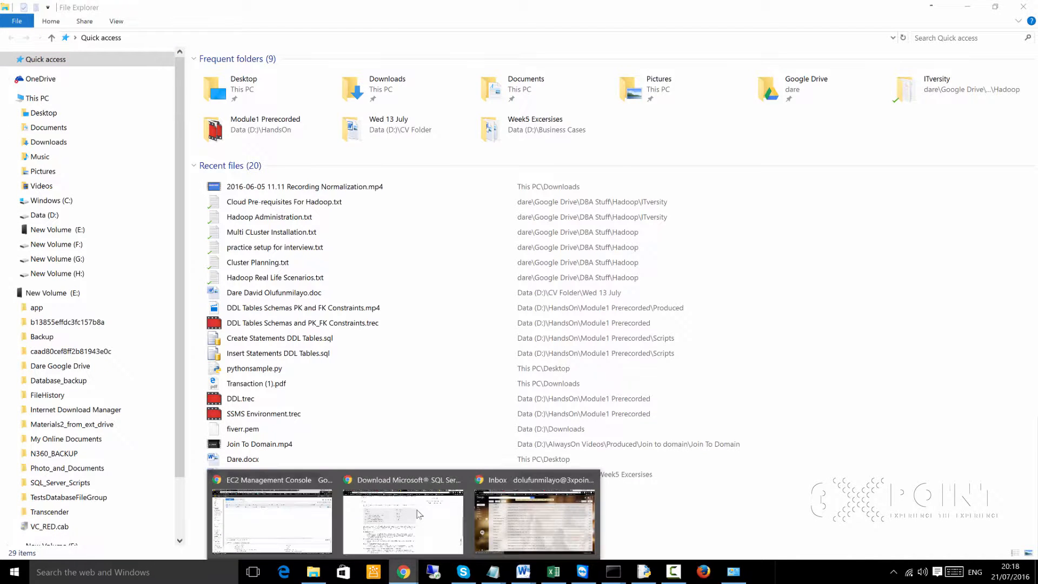
pyautogui.click(414, 515)
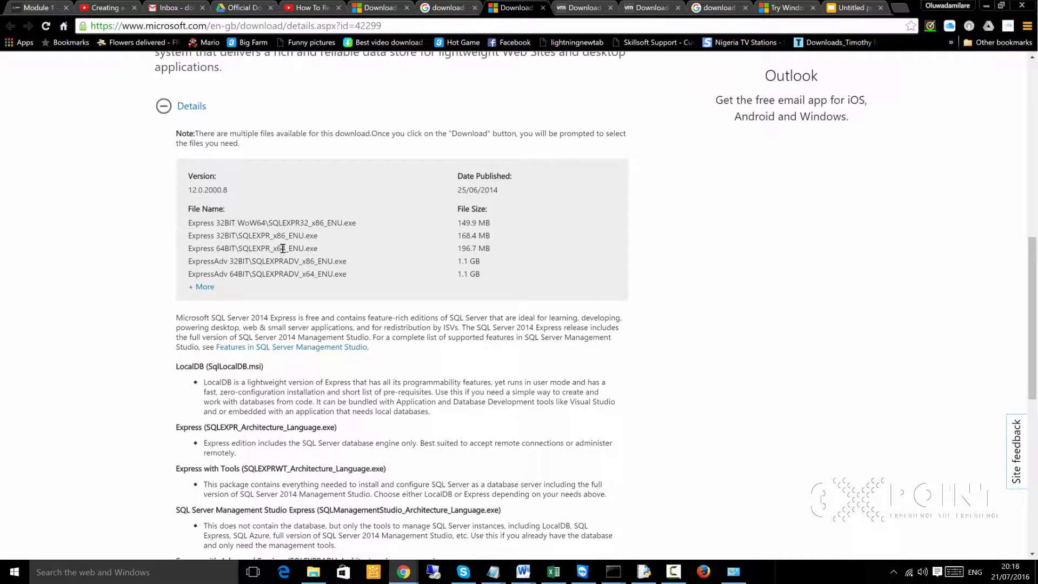
# - Examine the 32-bit and 64-bit file names and the file size of ExpressAdv 64BIT\SQLEXPRADV_x64_ENU.exe
pyautogui.moveTo(318, 236); pyautogui.dragTo(295, 228)
pyautogui.click(263, 207)
pyautogui.moveTo(257, 249)
pyautogui.mouseDown()
pyautogui.moveTo(238, 248)
pyautogui.moveTo(253, 248)
pyautogui.mouseUp()
pyautogui.click(242, 221)
pyautogui.click(254, 276)
pyautogui.moveTo(233, 275); pyautogui.dragTo(301, 282)
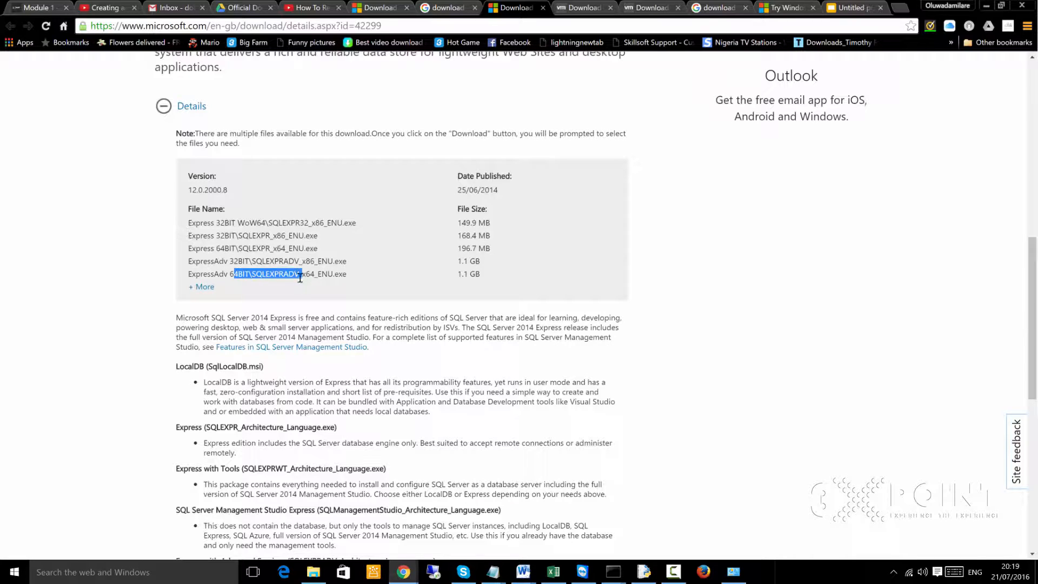
pyautogui.moveTo(480, 274); pyautogui.dragTo(458, 274)
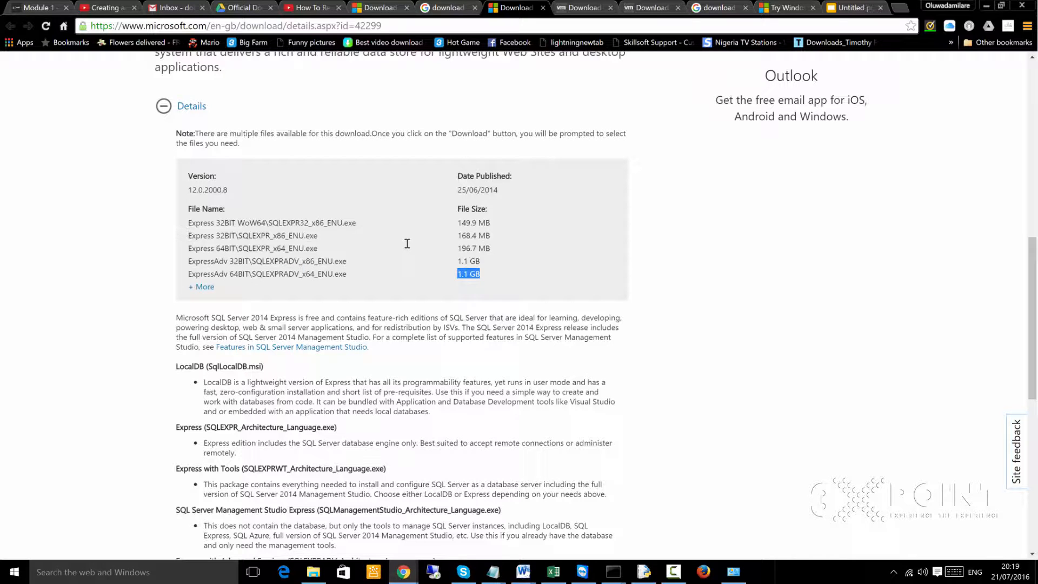
pyautogui.click(335, 274)
# - Expand the System Requirements section and examine the RAM and hard disk space requirements
pyautogui.scroll(-6, 476, 322)
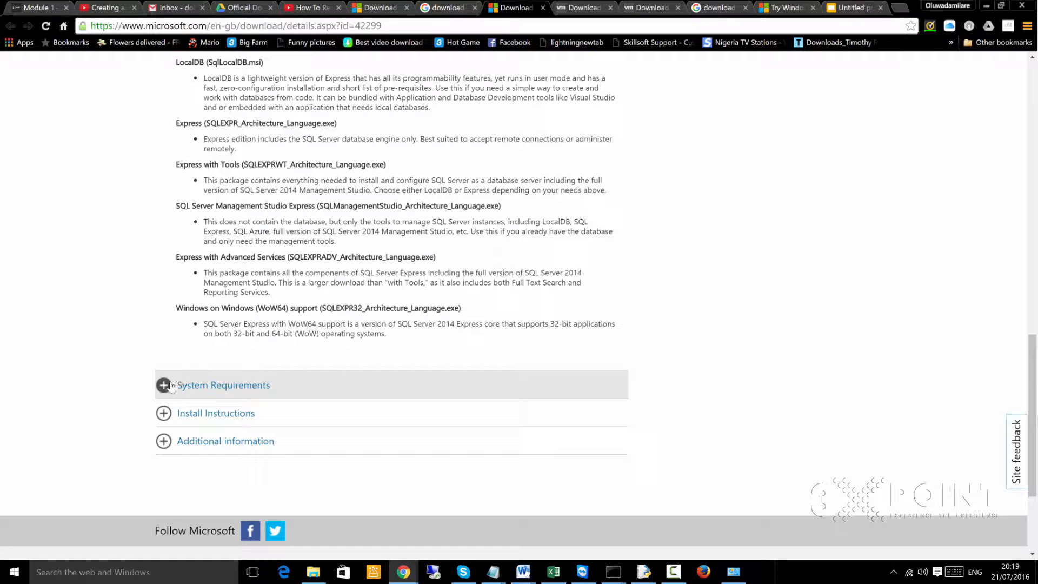
pyautogui.click(200, 385)
pyautogui.scroll(-1, 201, 385)
pyautogui.scroll(-4, 200, 385)
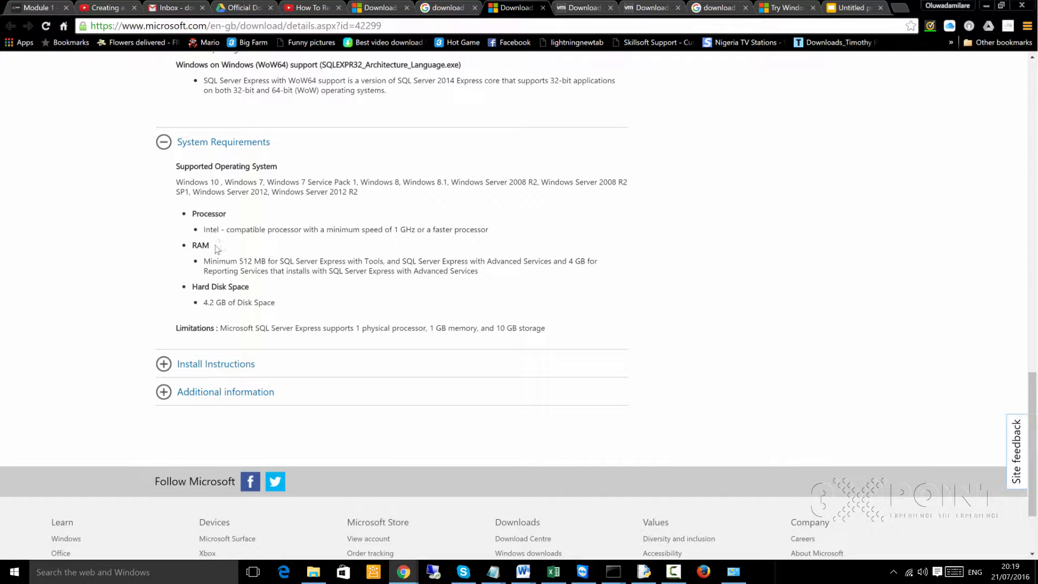
pyautogui.moveTo(252, 263); pyautogui.dragTo(230, 263)
pyautogui.click(214, 289)
pyautogui.moveTo(228, 302); pyautogui.dragTo(201, 303)
pyautogui.click(222, 311)
# - Expand the Install Instructions section and read the steps for new and existing users
pyautogui.click(166, 370)
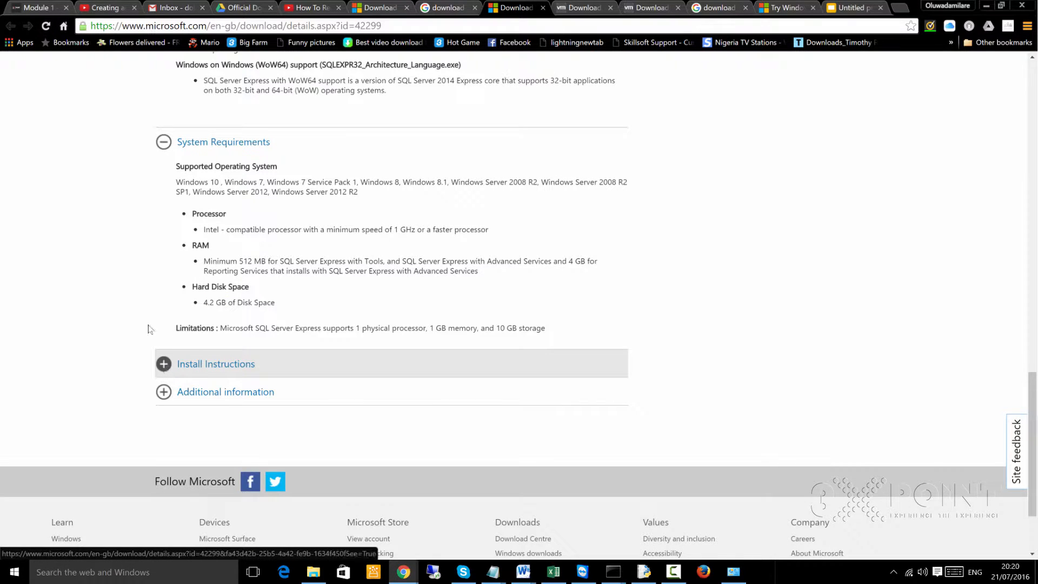
pyautogui.scroll(-4, 179, 427)
pyautogui.scroll(-5, 179, 427)
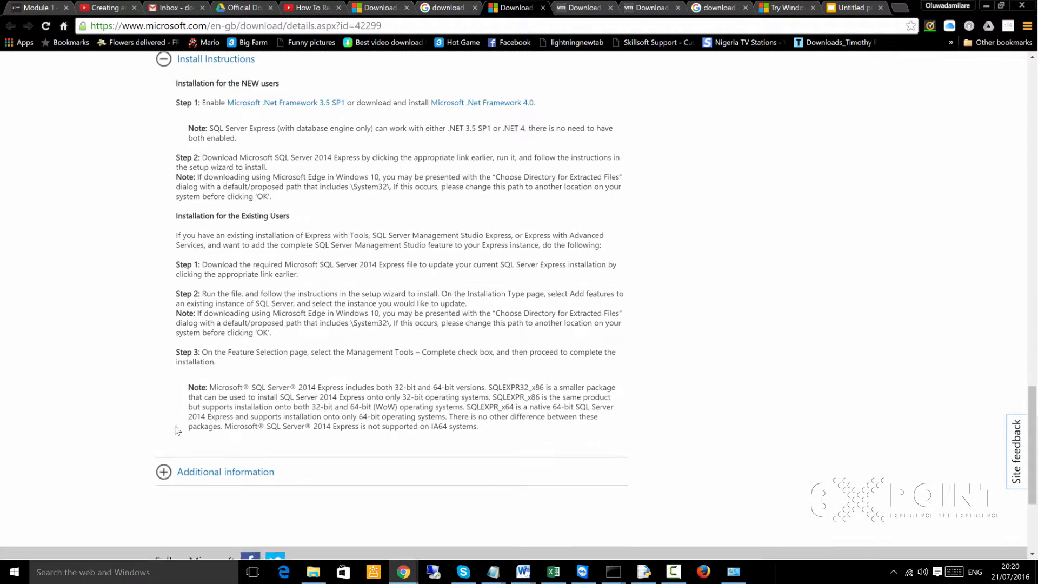
# - Open the download file chooser for SQL Server 2014 Express and select ExpressAdv 64BIT\SQLEXPRADV_x64_ENU.exe
pyautogui.scroll(20, 258, 233)
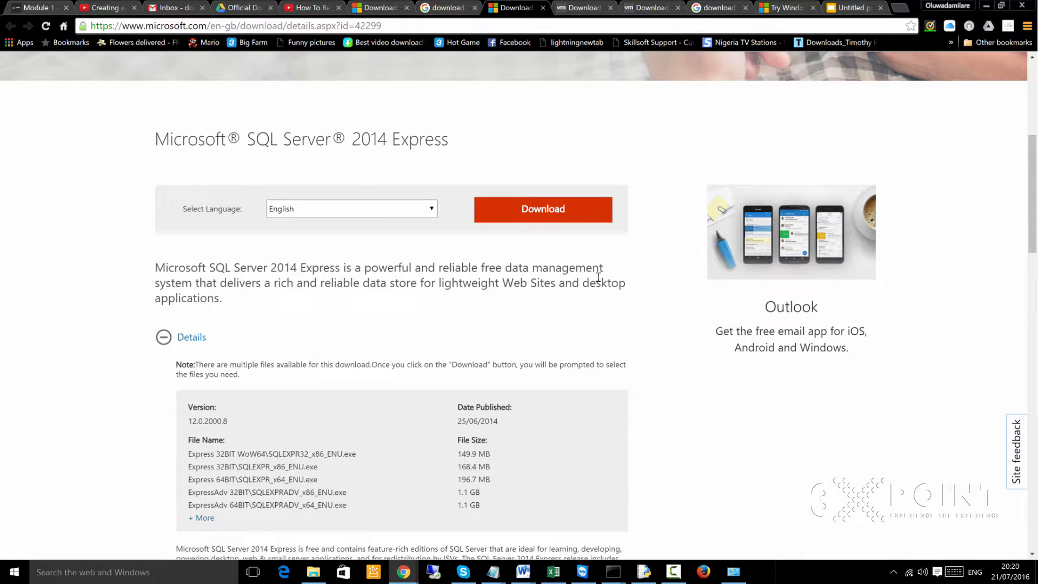
pyautogui.click(526, 212)
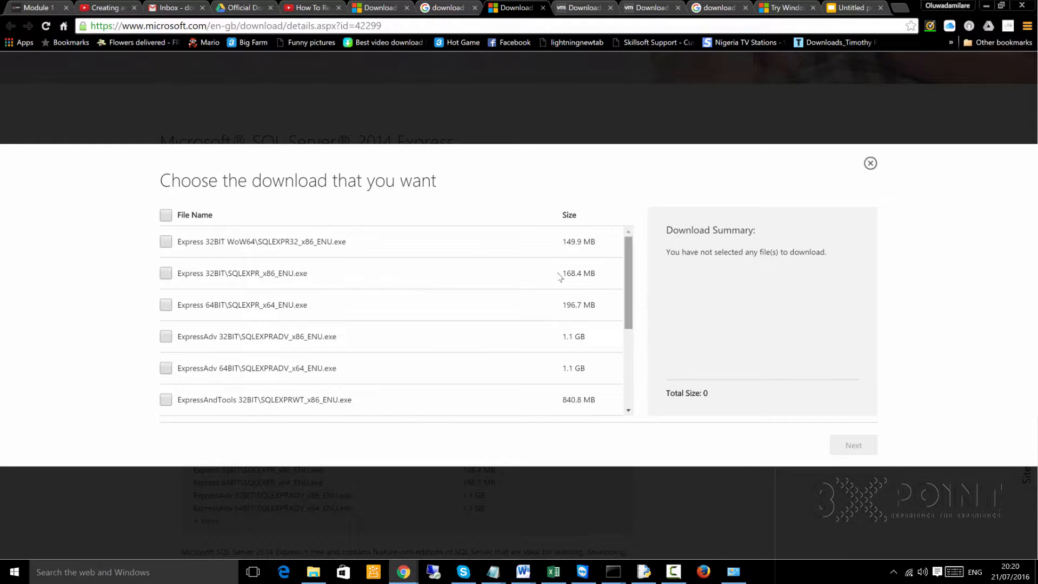
pyautogui.scroll(-1, 614, 354)
pyautogui.scroll(-3, 616, 354)
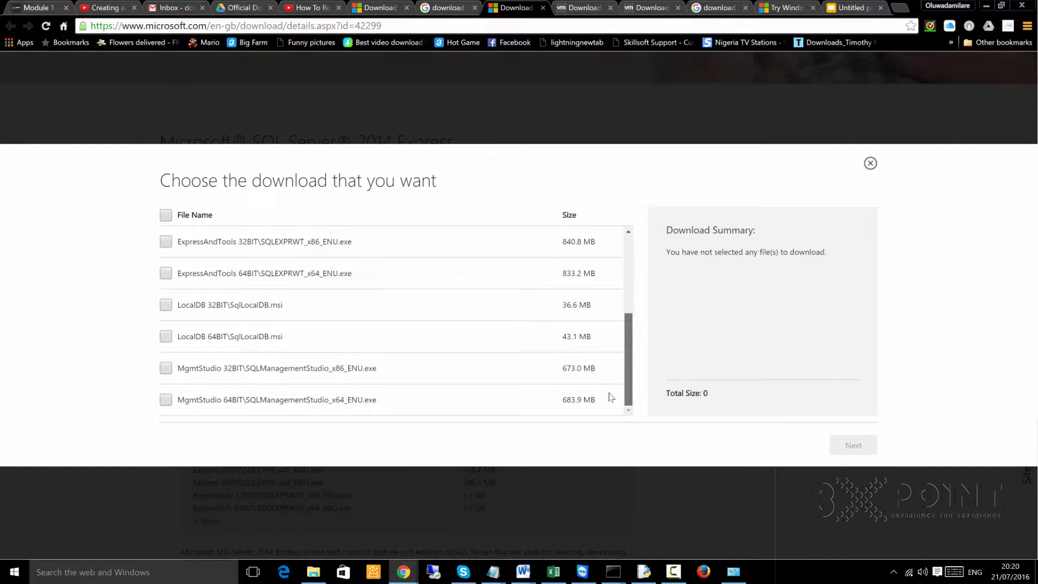
pyautogui.scroll(2, 597, 359)
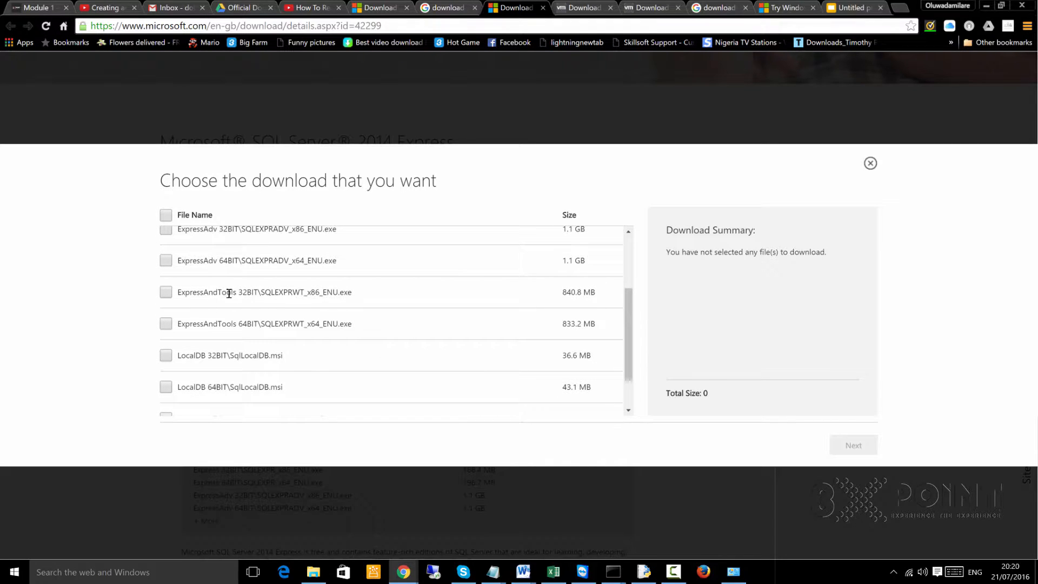
pyautogui.click(166, 261)
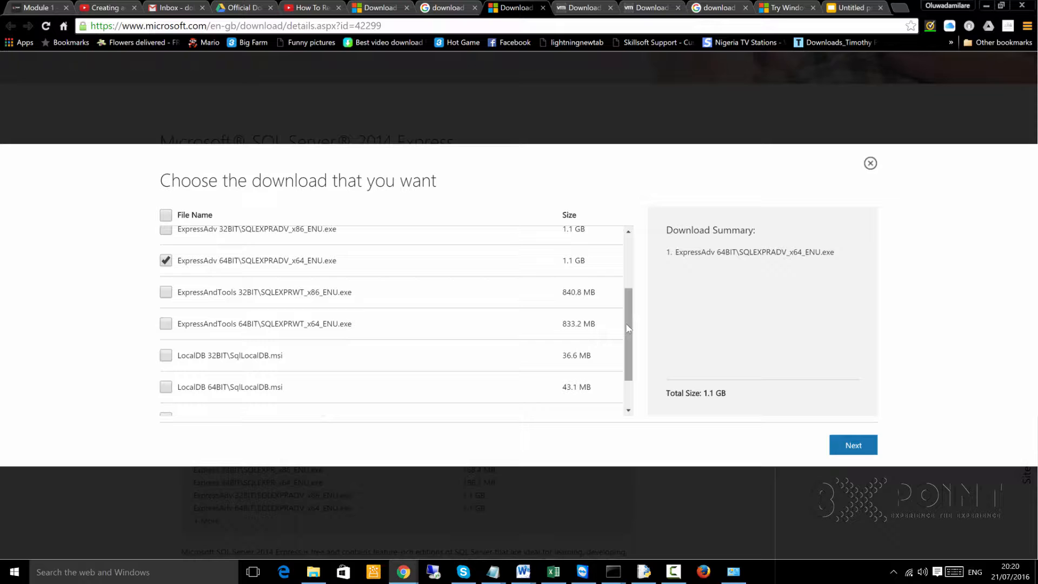
# - Review the other available files and start downloading the selected ExpressAdv 64BIT package
pyautogui.scroll(-1, 559, 293)
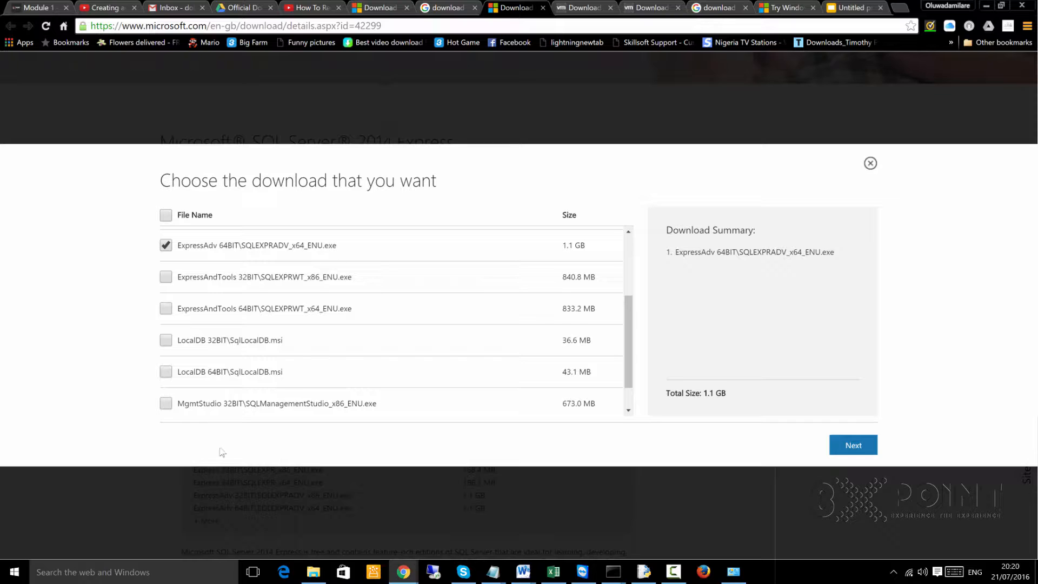
pyautogui.scroll(-1, 250, 356)
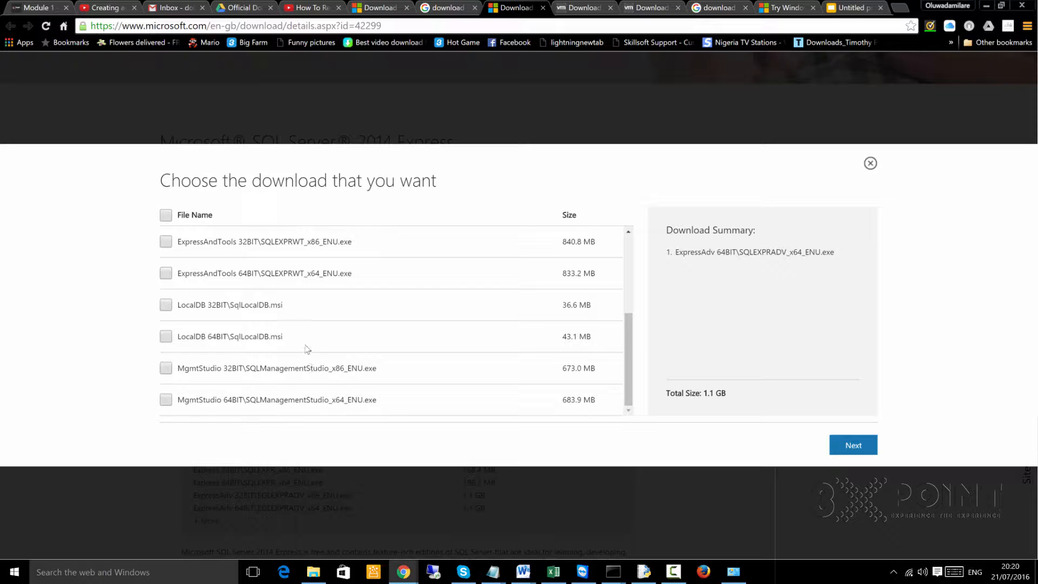
pyautogui.scroll(1, 238, 297)
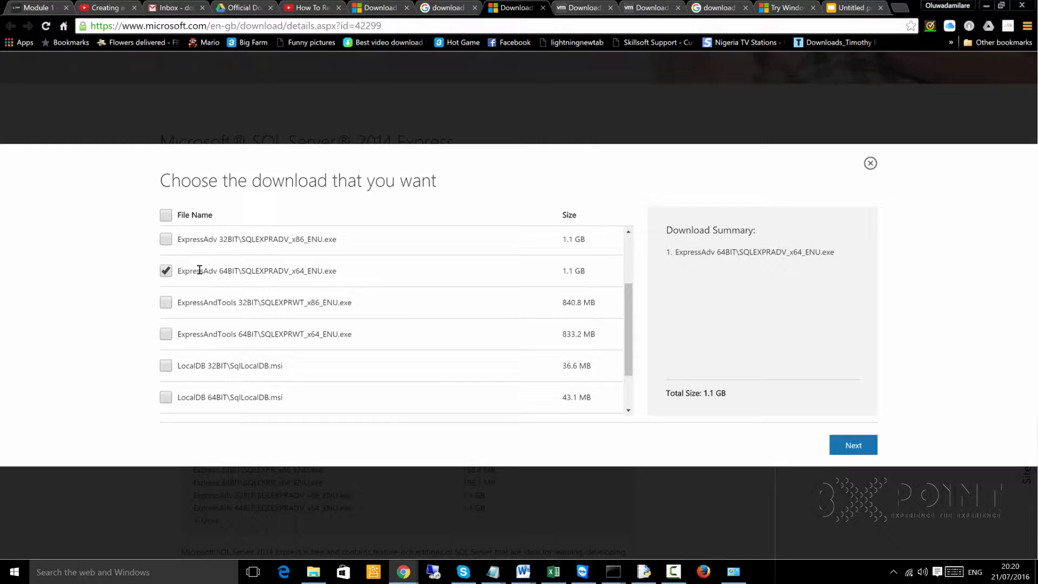
pyautogui.scroll(2, 210, 274)
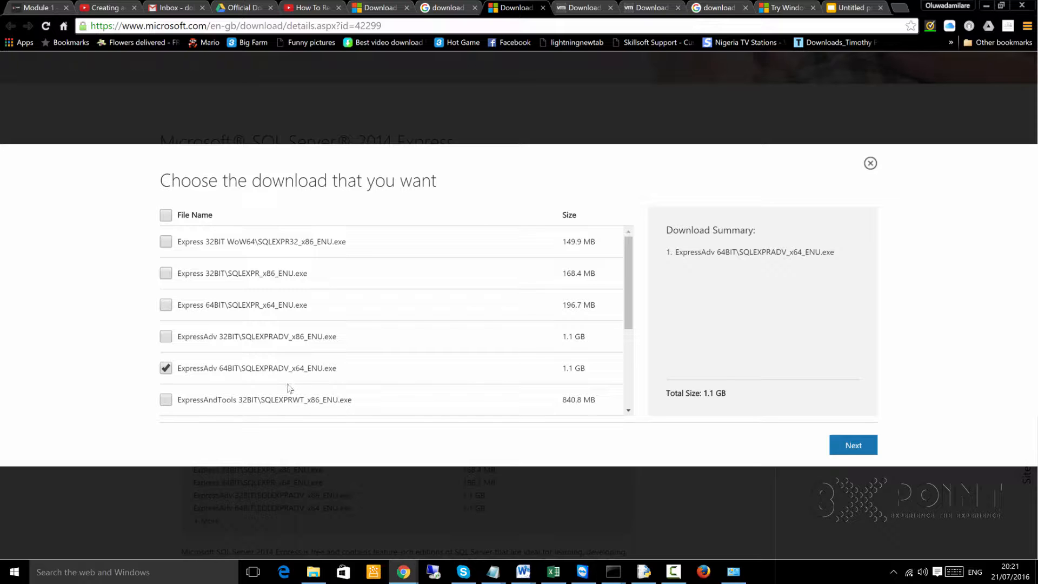
pyautogui.scroll(-1, 302, 385)
pyautogui.scroll(-2, 303, 384)
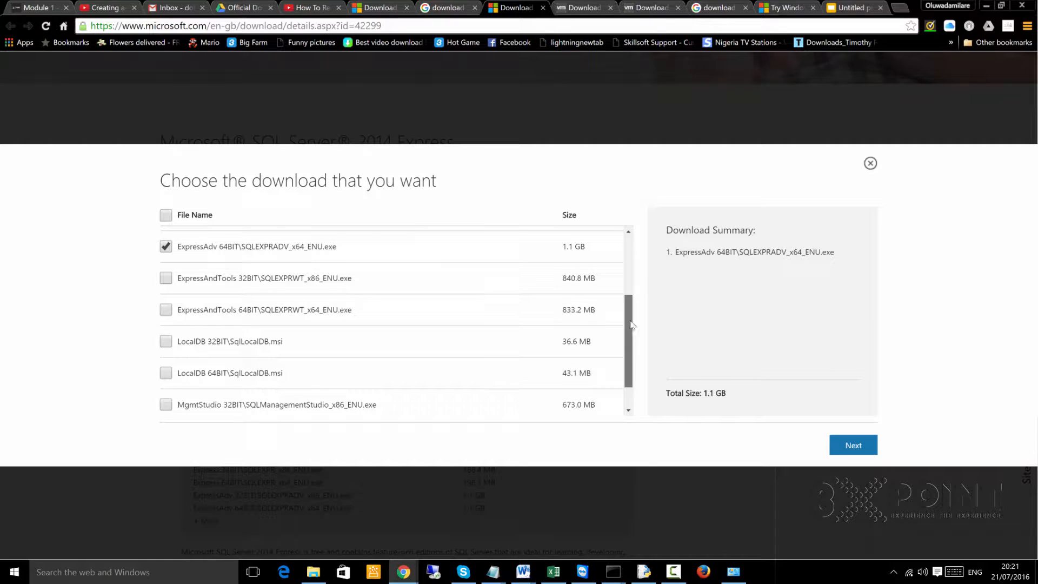
pyautogui.scroll(1, 634, 309)
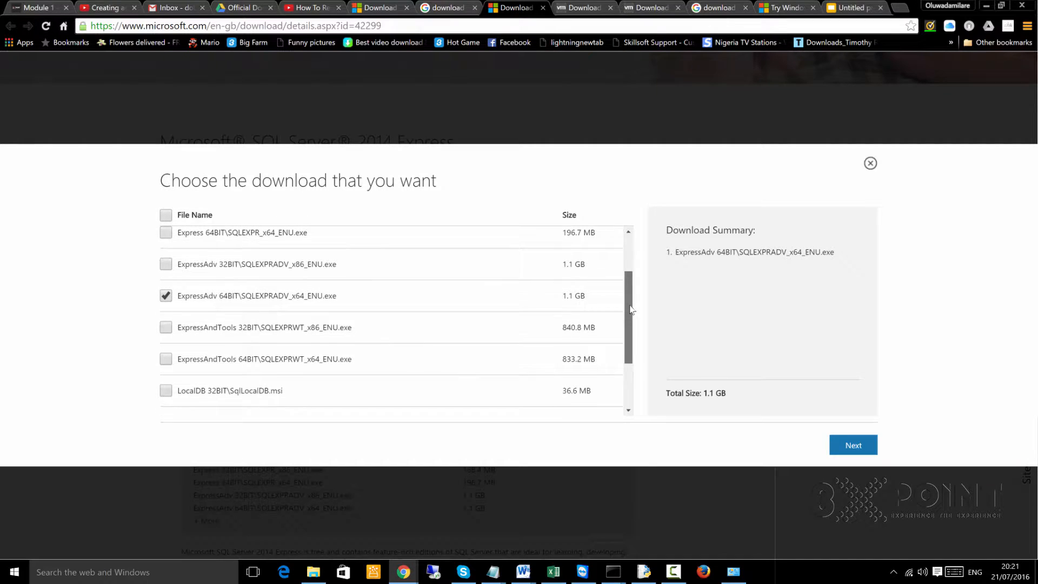
pyautogui.click(856, 446)
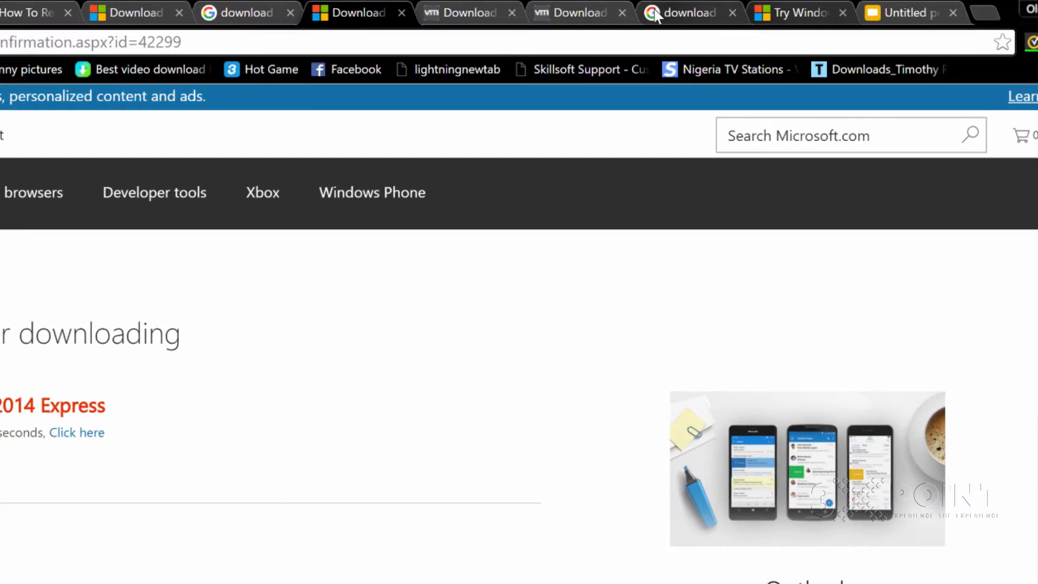
# - Switch to the open Google results and rerun the search for "download windows server 2012 r2 evaluation"
pyautogui.click(697, 8)
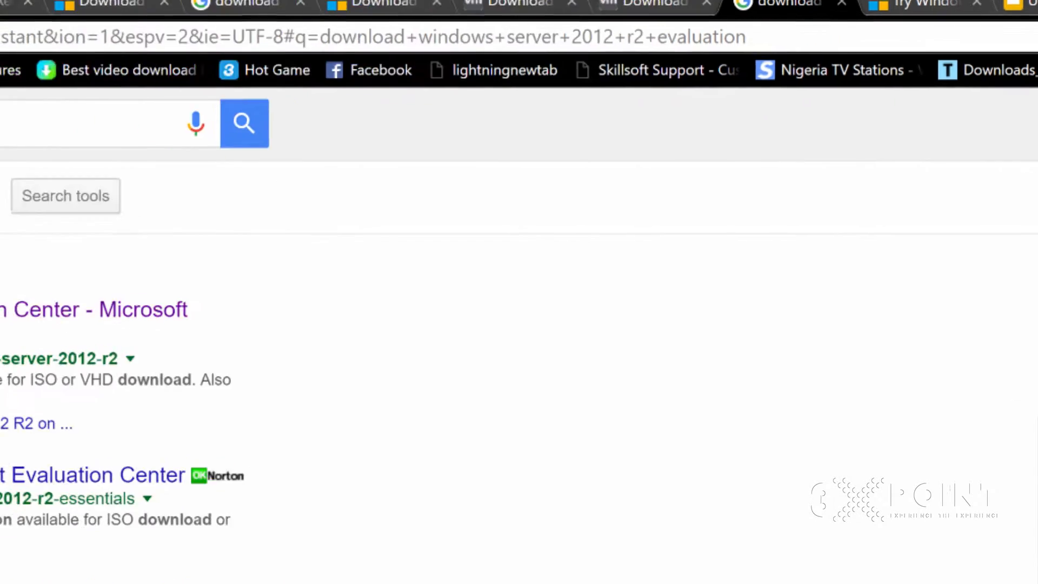
pyautogui.click(558, 52)
pyautogui.moveTo(502, 46); pyautogui.dragTo(104, 46)
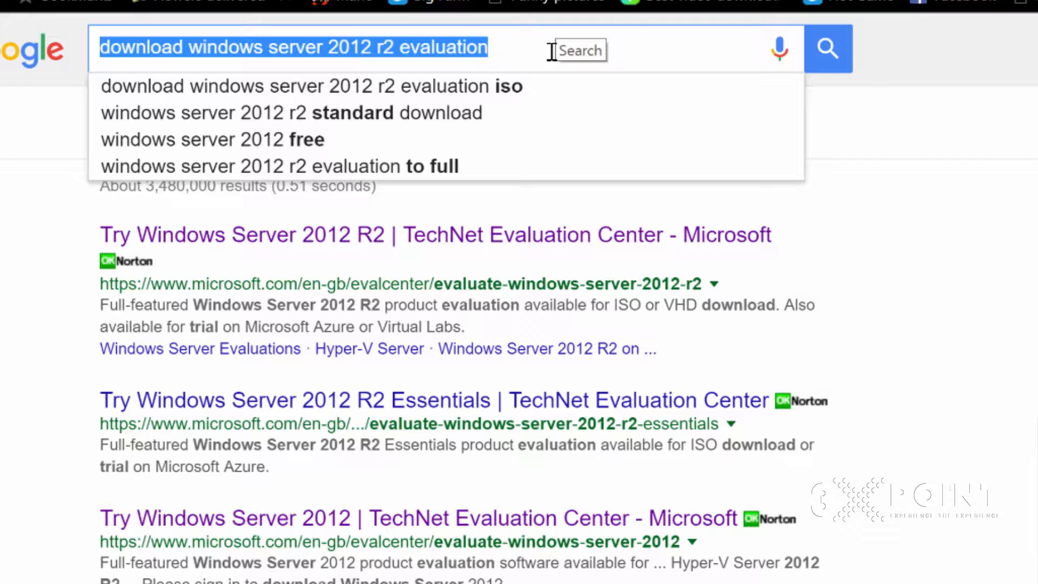
pyautogui.click(552, 51)
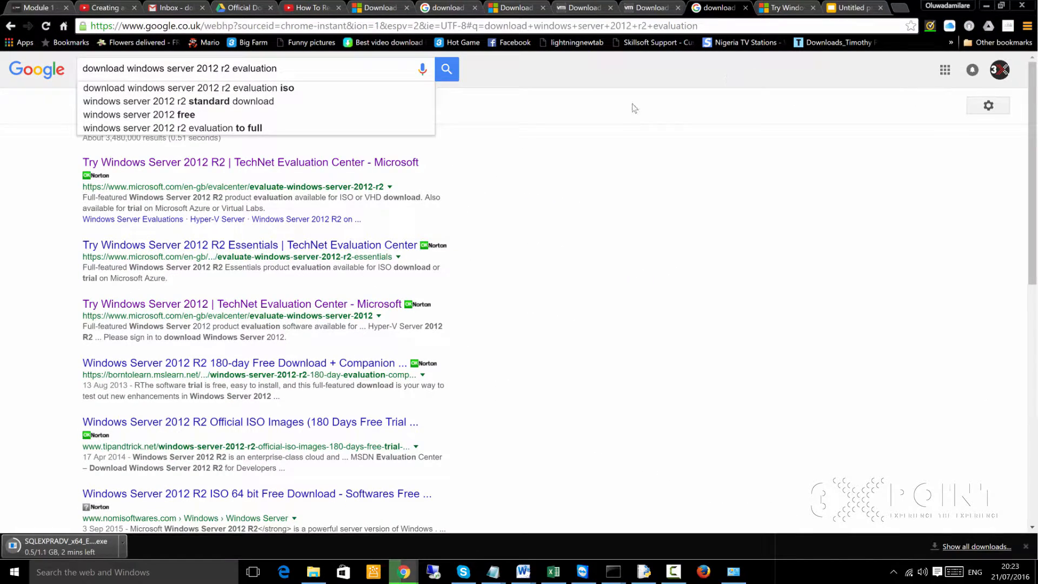
pyautogui.click(453, 73)
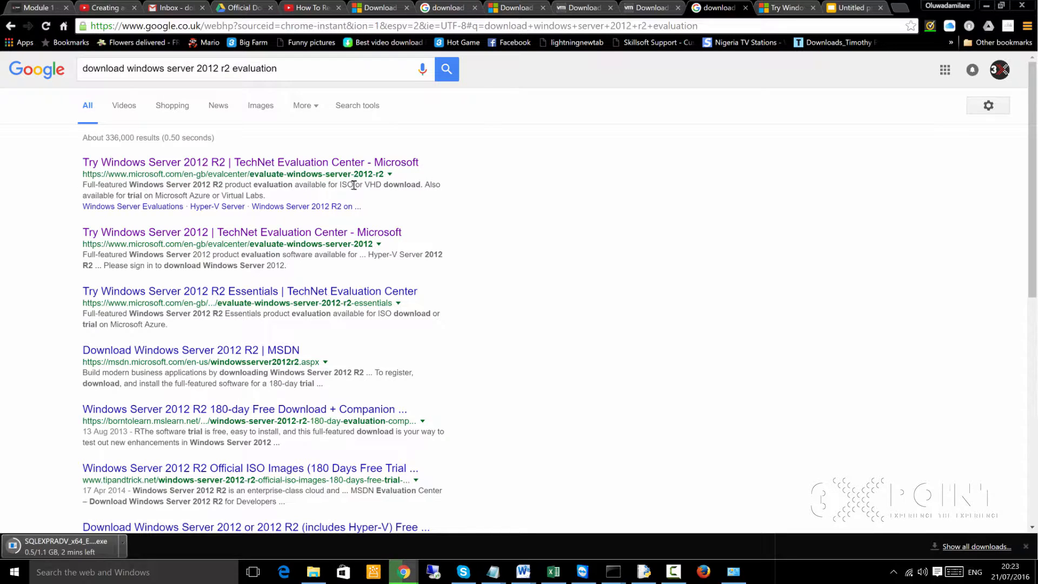
# - Highlight ISO in the first result's description and switch to the already open Windows Server 2012 R2 evaluation page
pyautogui.moveTo(354, 186); pyautogui.dragTo(341, 186)
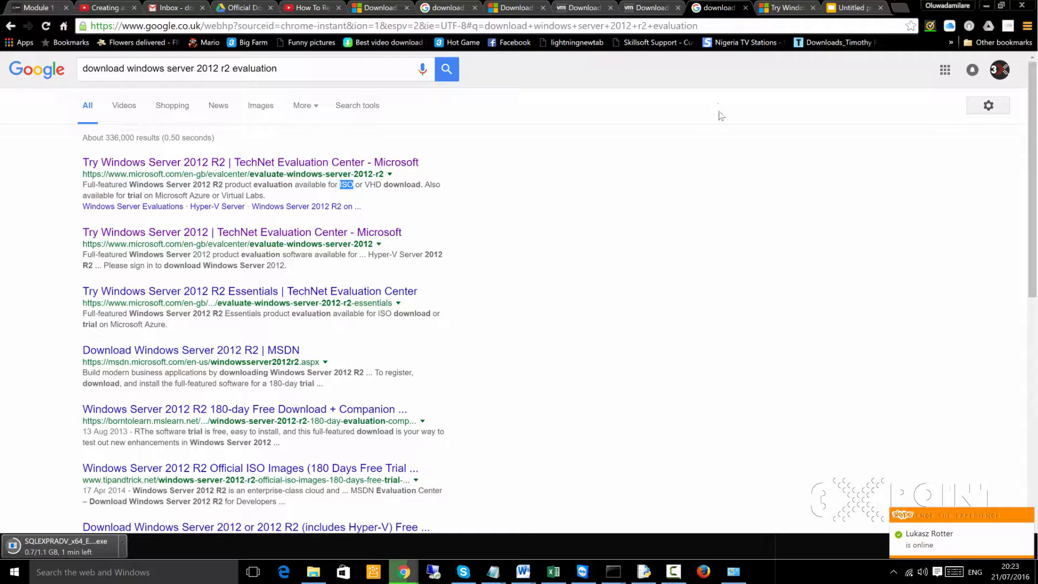
pyautogui.click(778, 9)
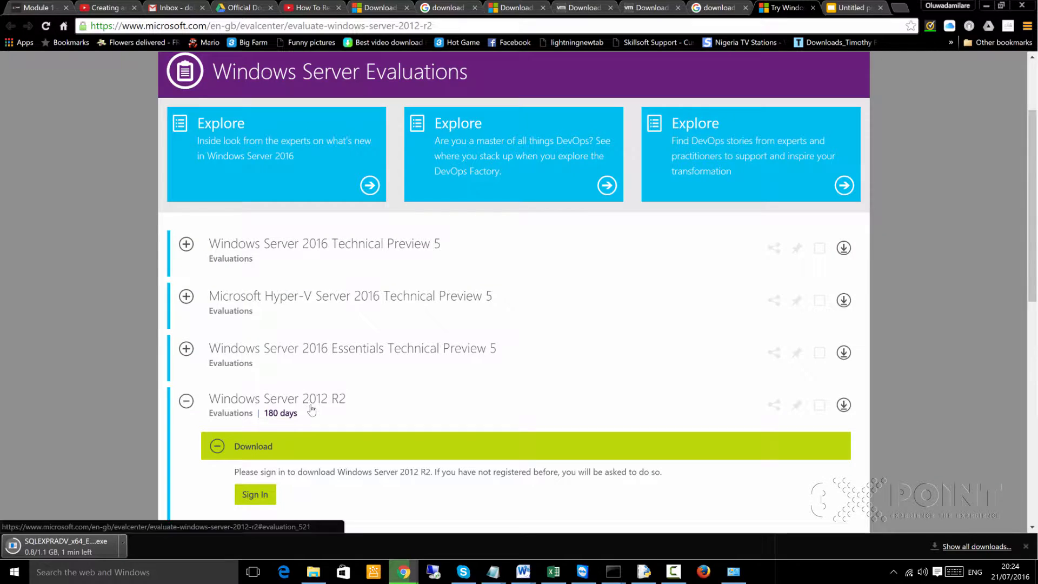
# - Review the Windows Server 2012 R2 entry on the evaluation page, including its download sign-in requirement and 180-day evaluation period
pyautogui.scroll(-2, 308, 416)
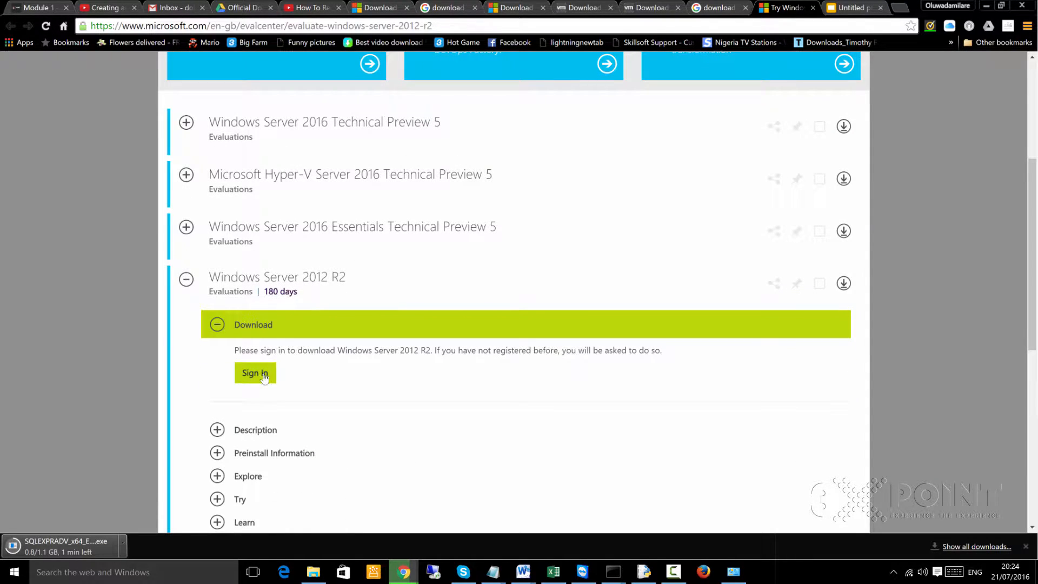
pyautogui.scroll(-2, 265, 377)
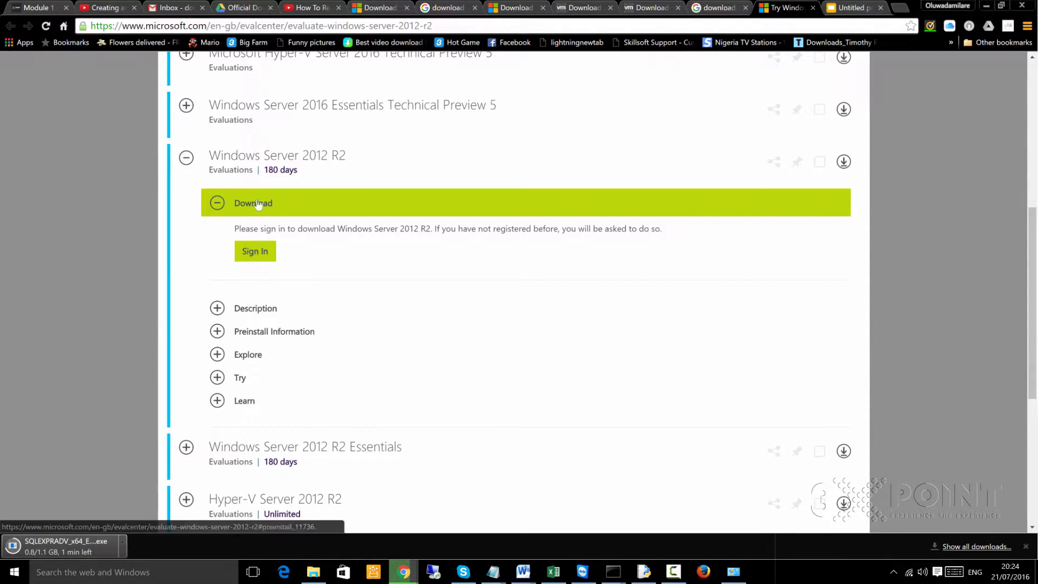
pyautogui.scroll(2, 342, 130)
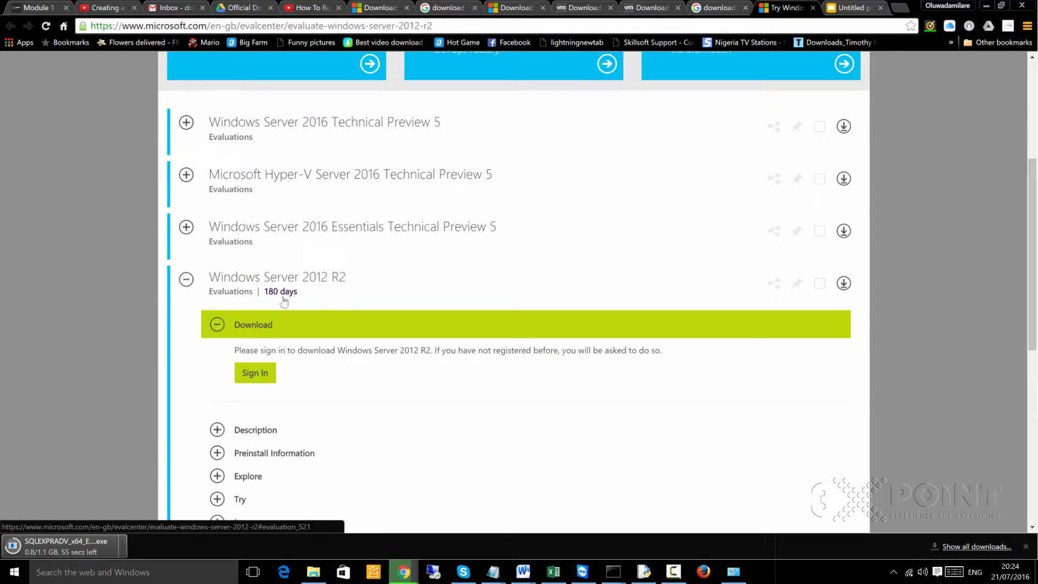
pyautogui.scroll(-2, 291, 362)
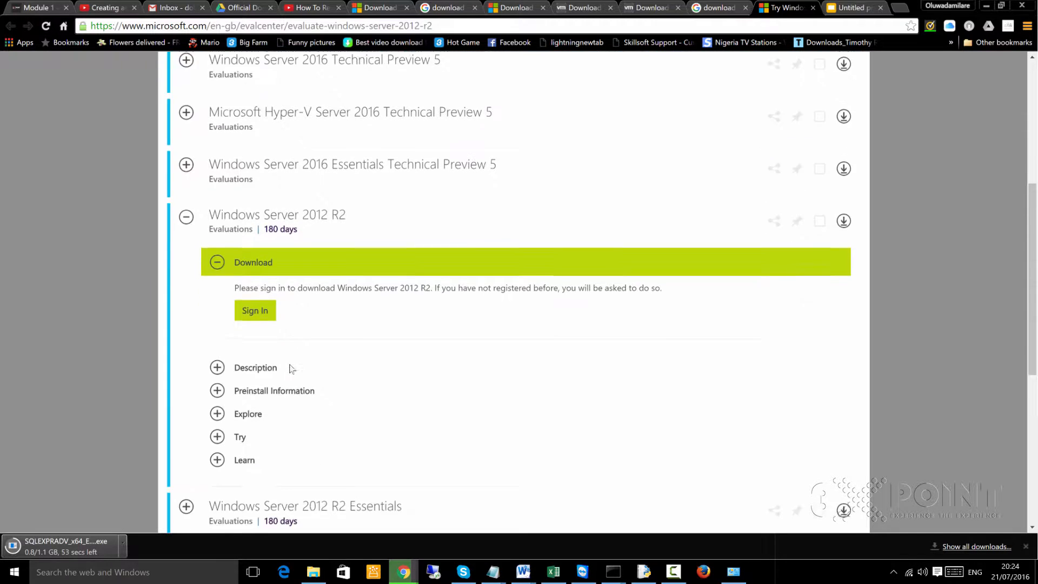
pyautogui.scroll(-1, 293, 363)
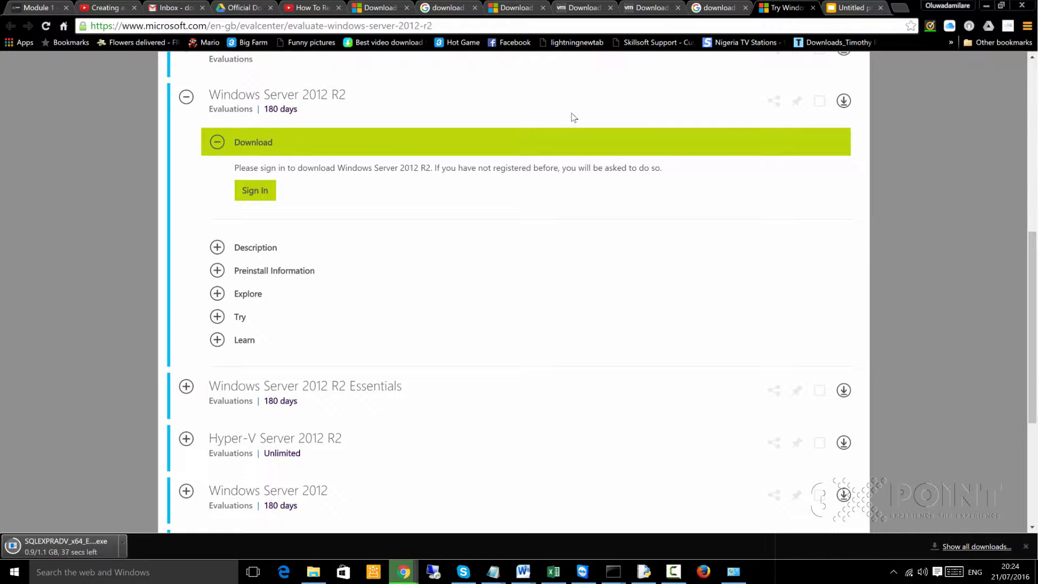
# - Switch to File Explorer and run VMware-player-12.1.1-3770994.exe from the Downloads folder as administrator
pyautogui.click(317, 565)
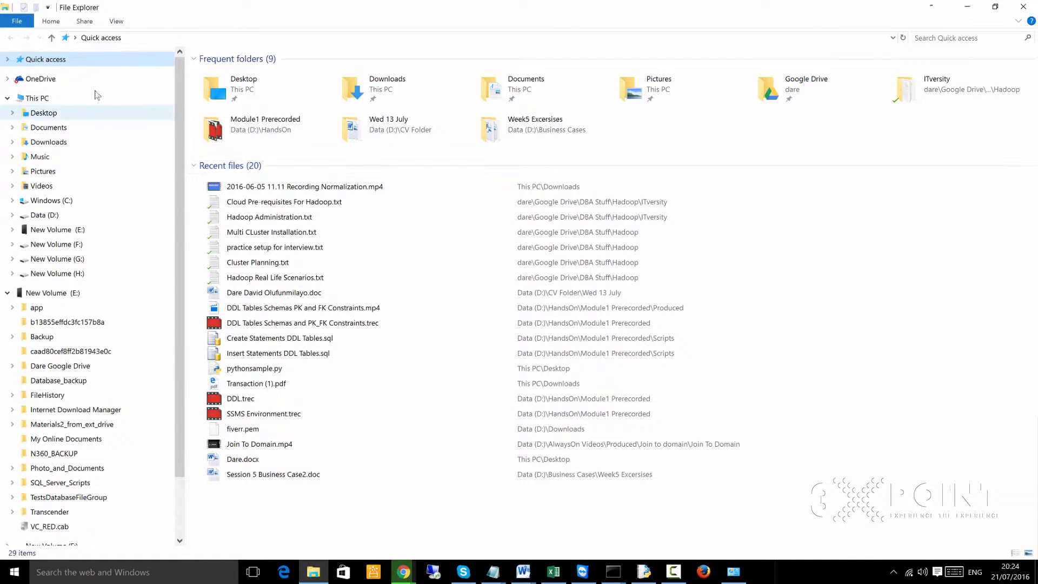
pyautogui.click(49, 142)
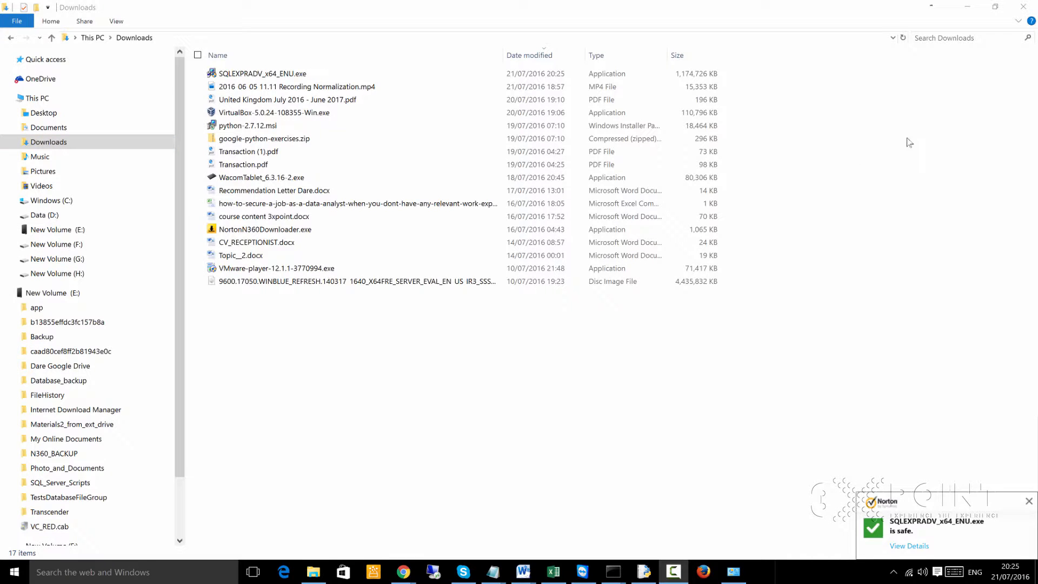
pyautogui.click(292, 269)
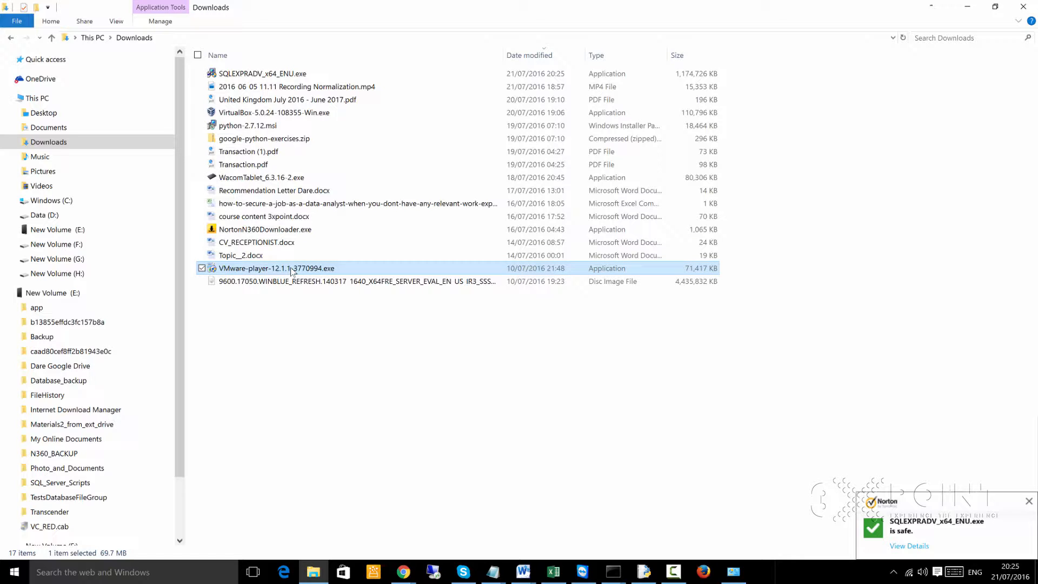
pyautogui.rightClick(292, 270)
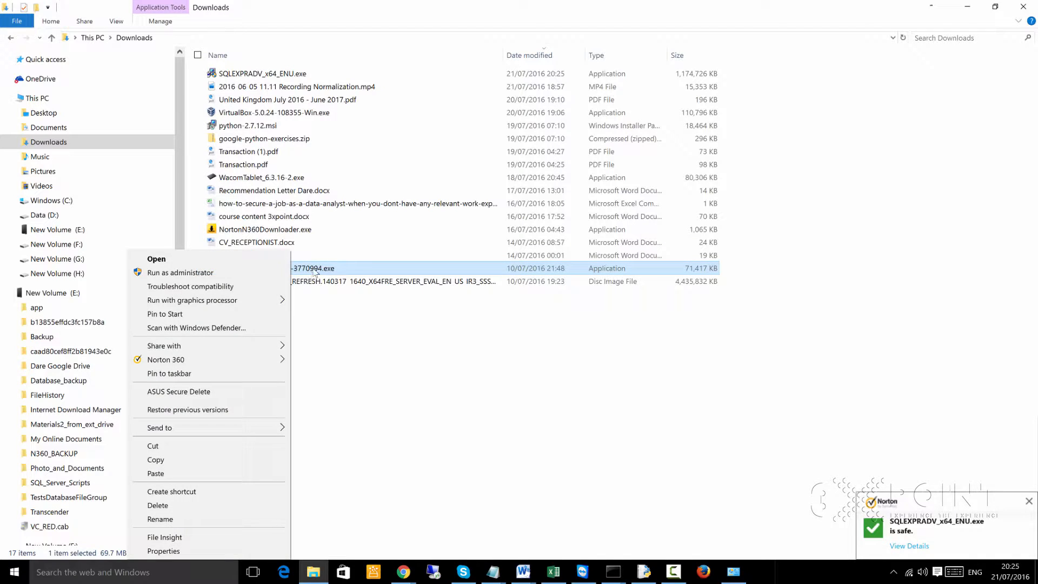
pyautogui.click(212, 278)
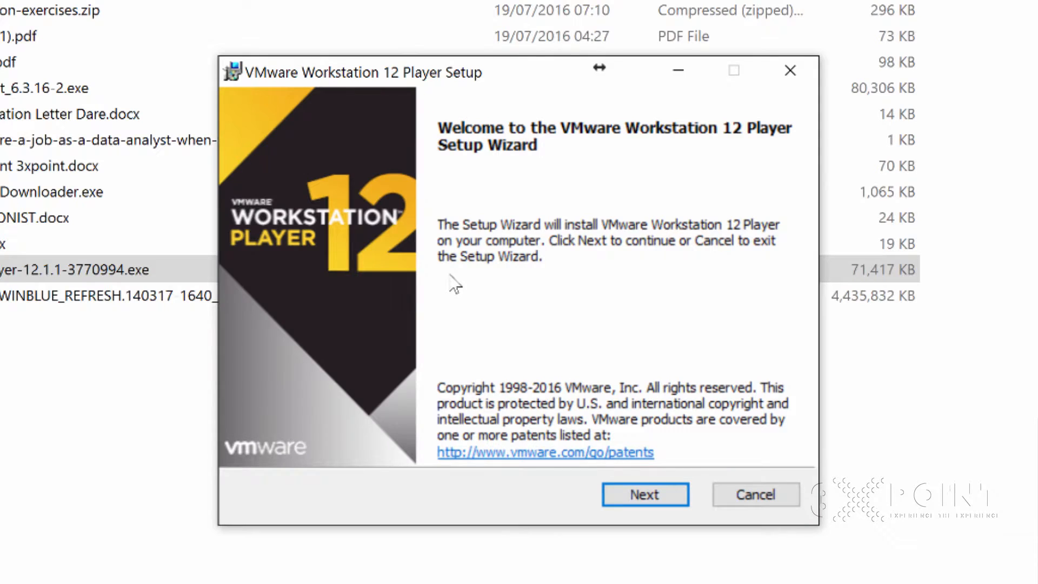
# - Accept the VMware license agreement and keep the default installation folder without the Enhanced Keyboard Driver
pyautogui.click(646, 500)
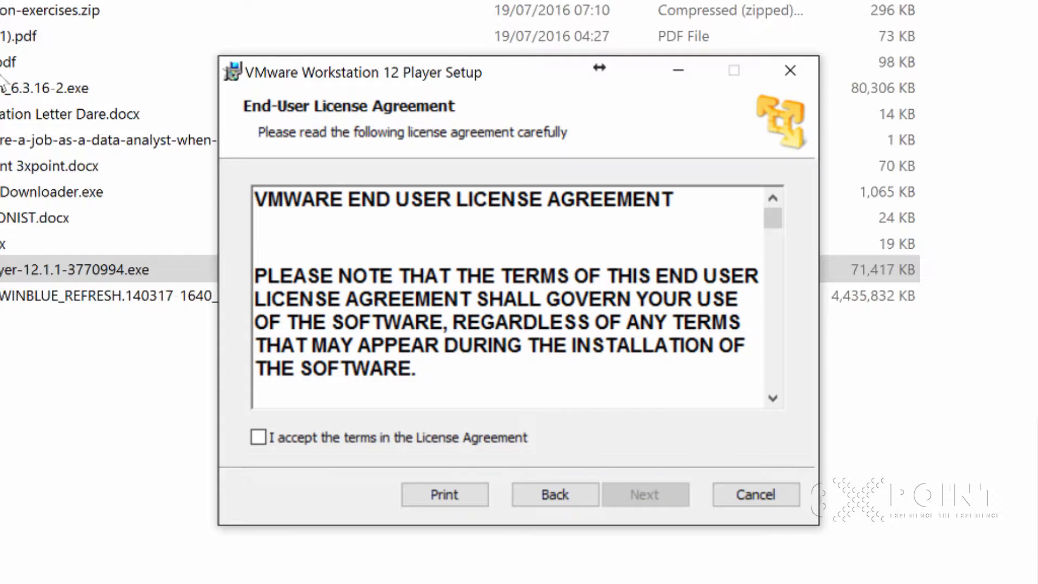
pyautogui.click(258, 437)
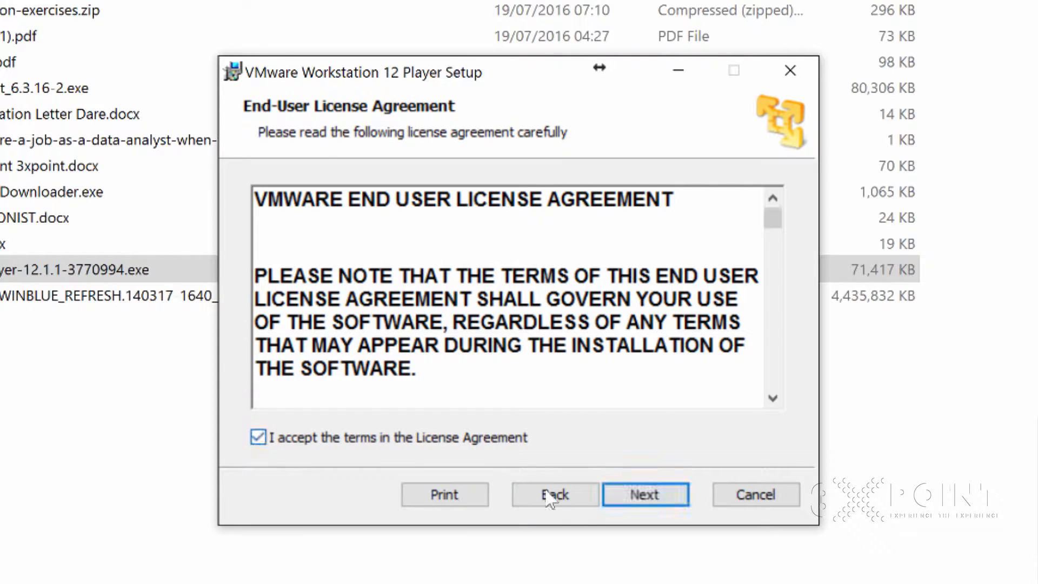
pyautogui.click(646, 495)
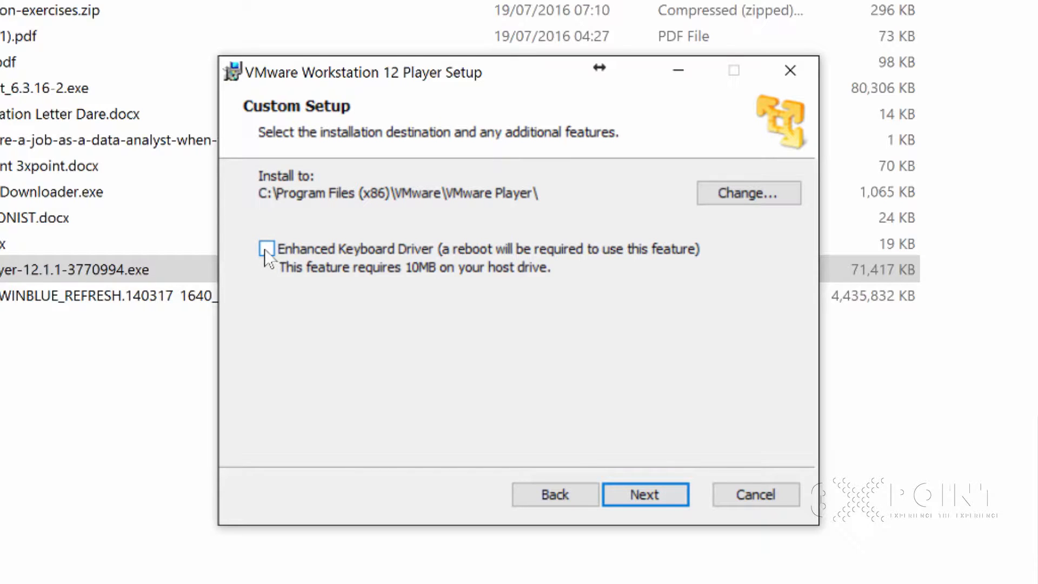
pyautogui.click(648, 495)
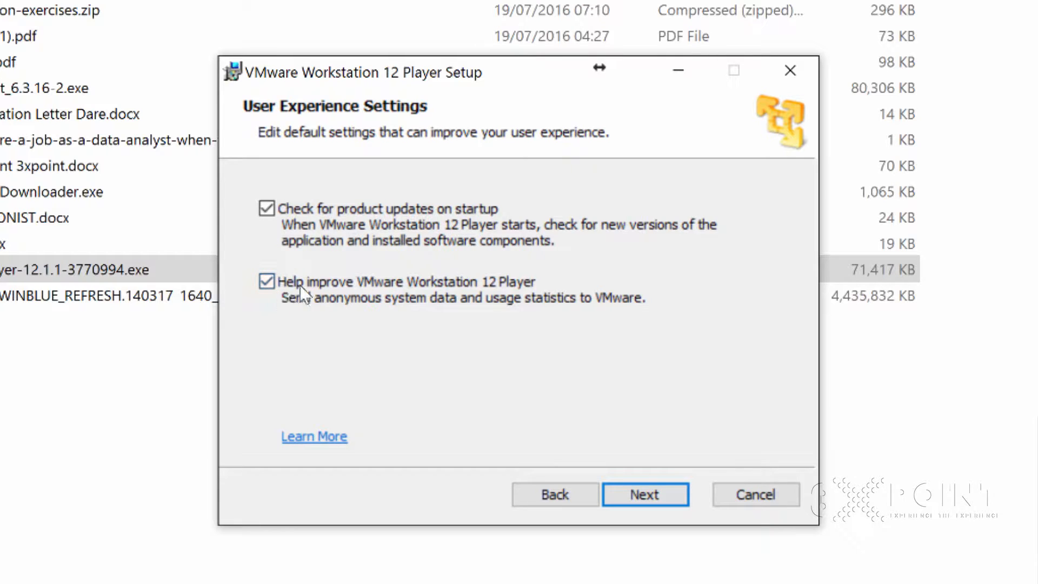
# - Turn off Help improve VMware Workstation 12 Player, then install with the Desktop and Start Menu shortcuts and finish the setup
pyautogui.click(267, 281)
pyautogui.click(641, 495)
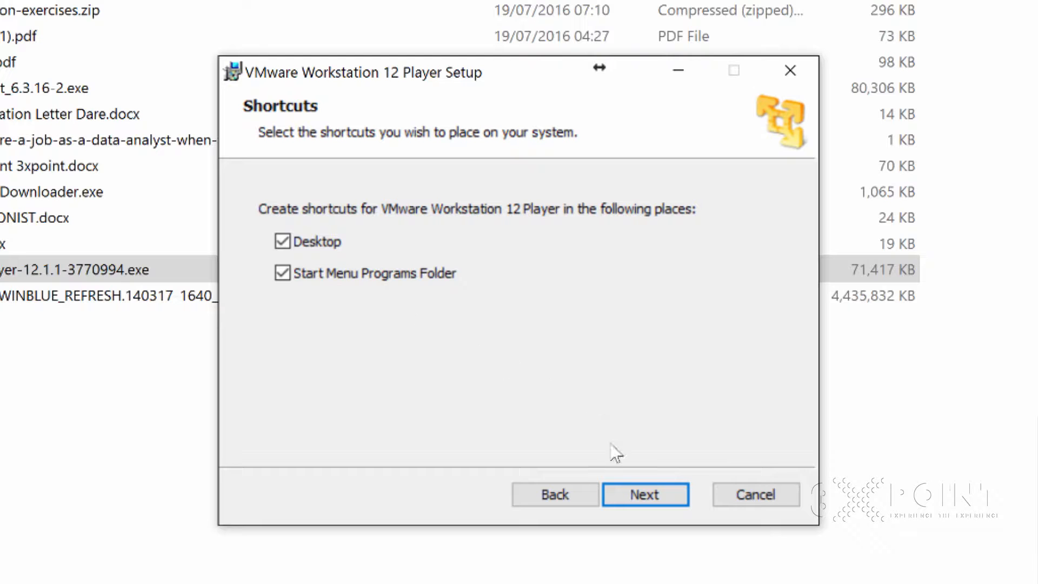
pyautogui.click(659, 501)
pyautogui.click(656, 500)
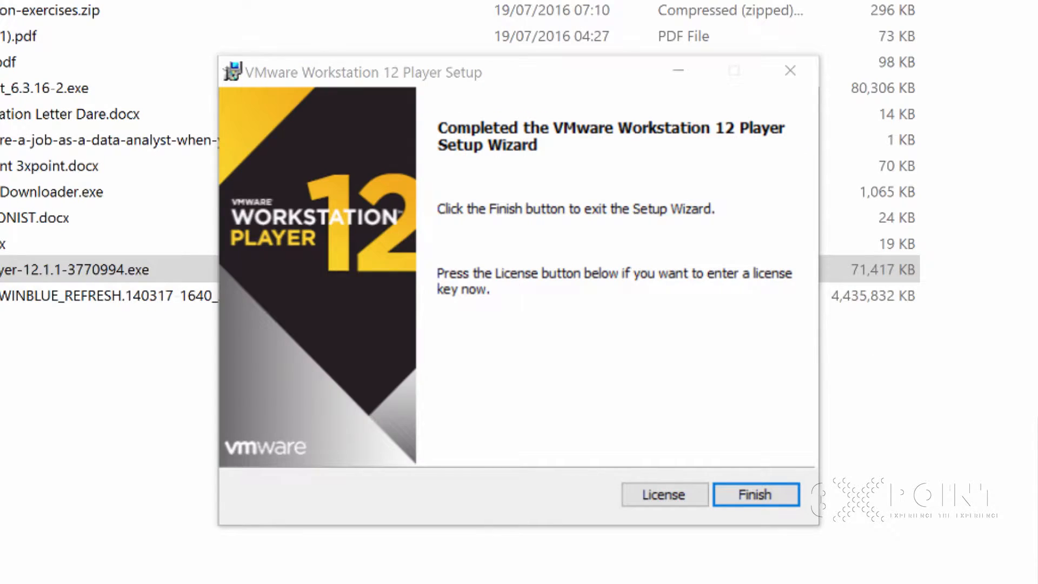
pyautogui.click(757, 495)
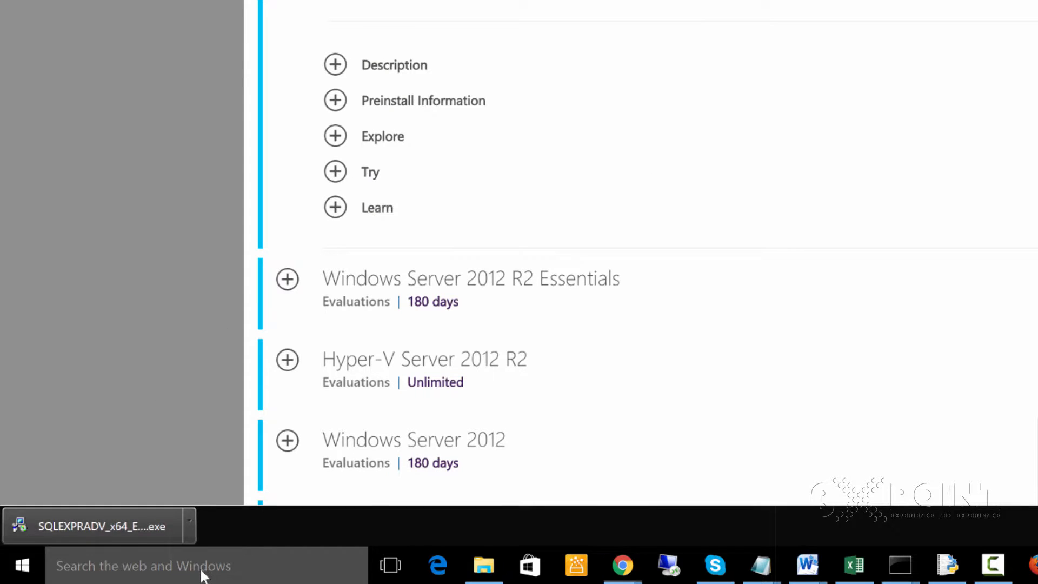
# - Search Windows for "vmw", launch VMware Workstation 12 Player and move its window clear of the screen edge
pyautogui.click(203, 574)
pyautogui.write('vmw')
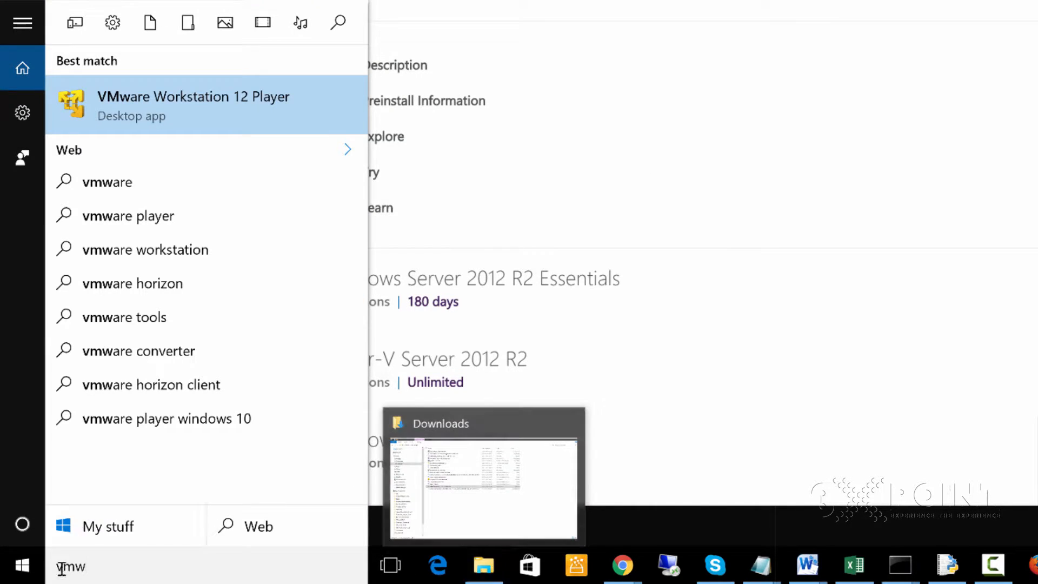
pyautogui.click(117, 115)
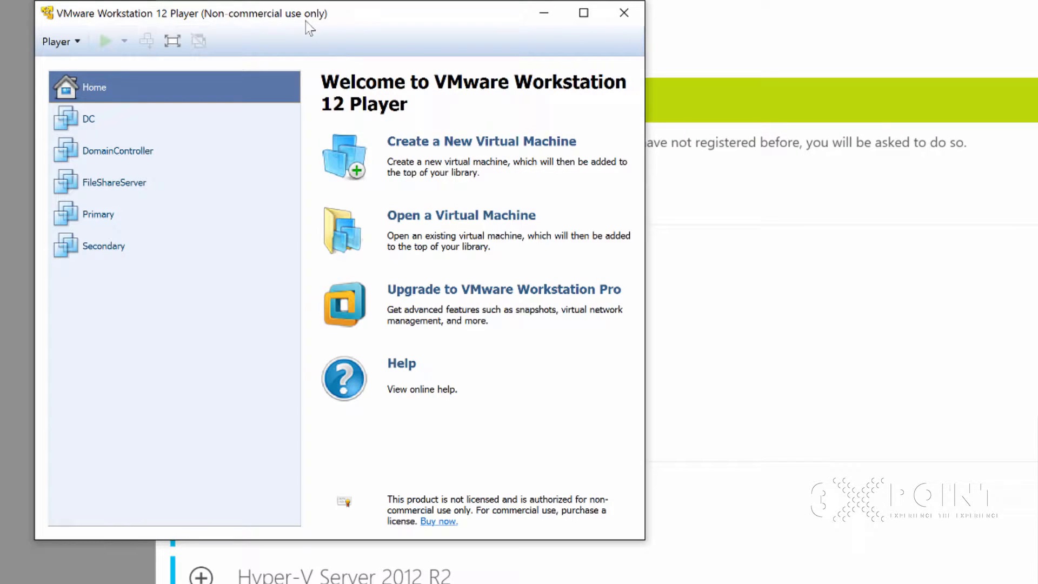
pyautogui.moveTo(313, 17); pyautogui.dragTo(672, 41)
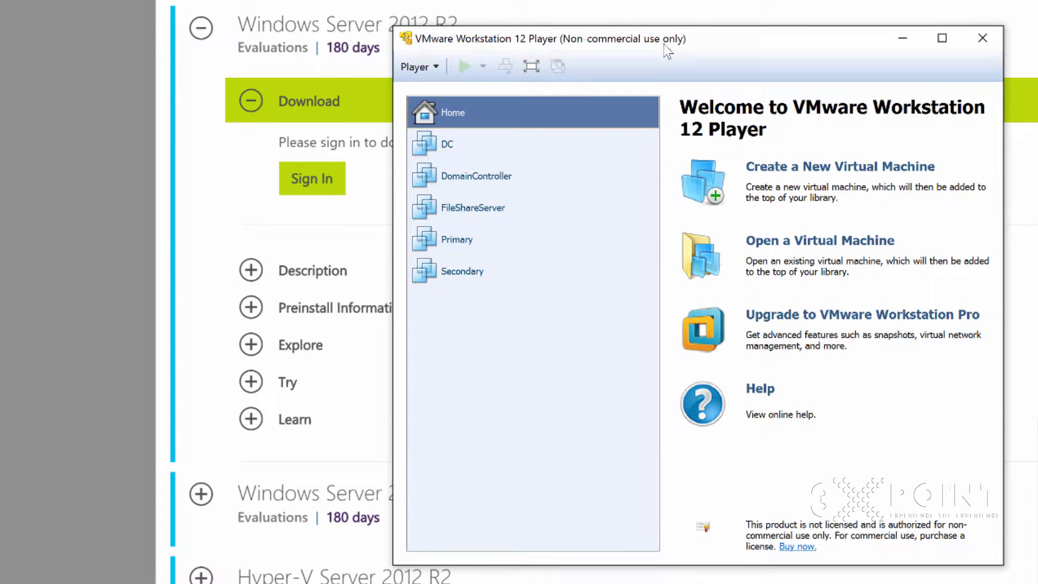
# - Look through the existing virtual machines DC, DomainController, FileShareServer, Primary and Secondary, then return to the player's Home page
pyautogui.click(442, 145)
pyautogui.click(467, 187)
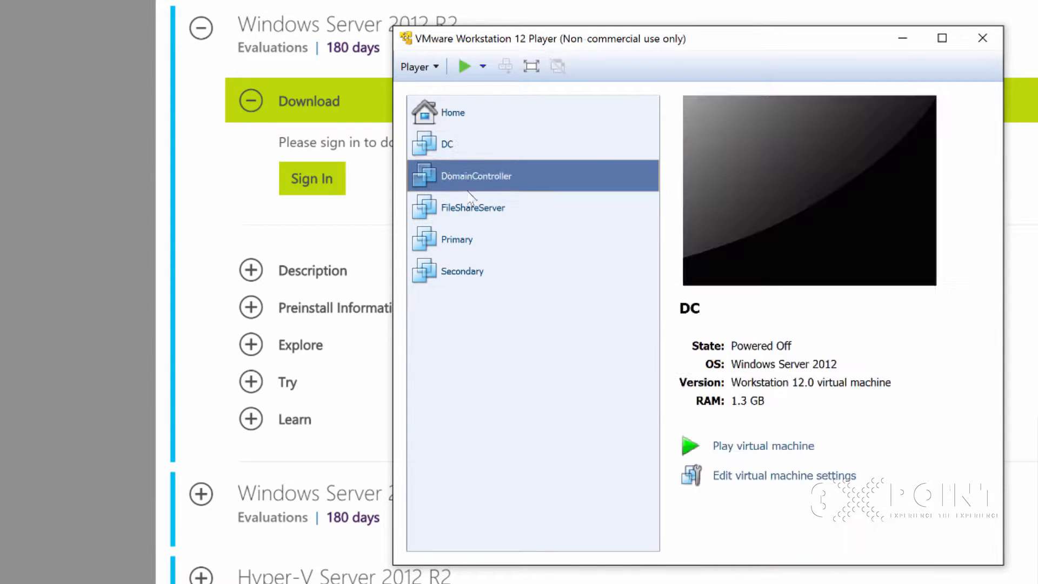
pyautogui.click(465, 212)
pyautogui.click(465, 246)
pyautogui.click(463, 276)
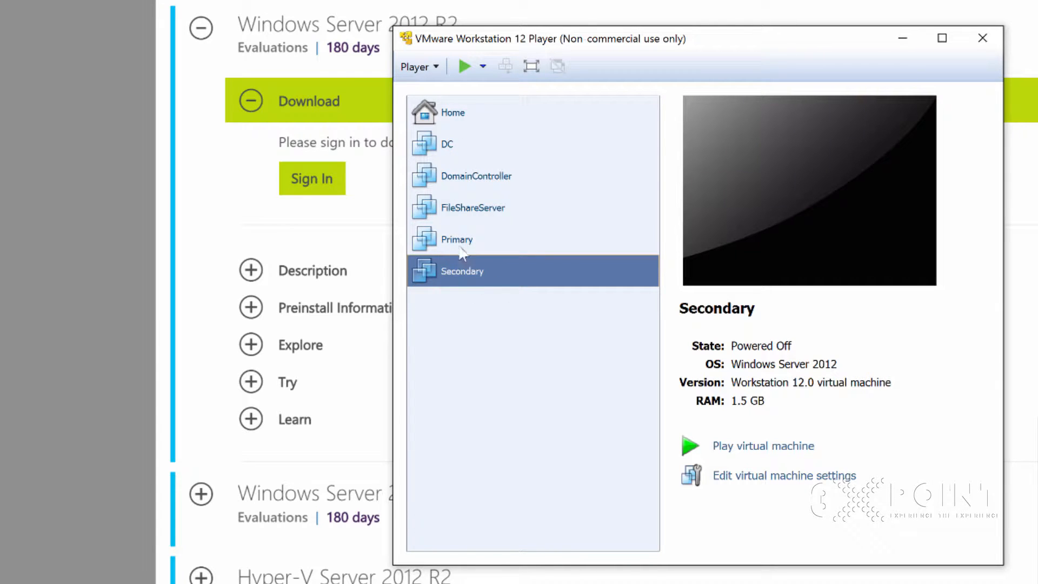
pyautogui.click(453, 142)
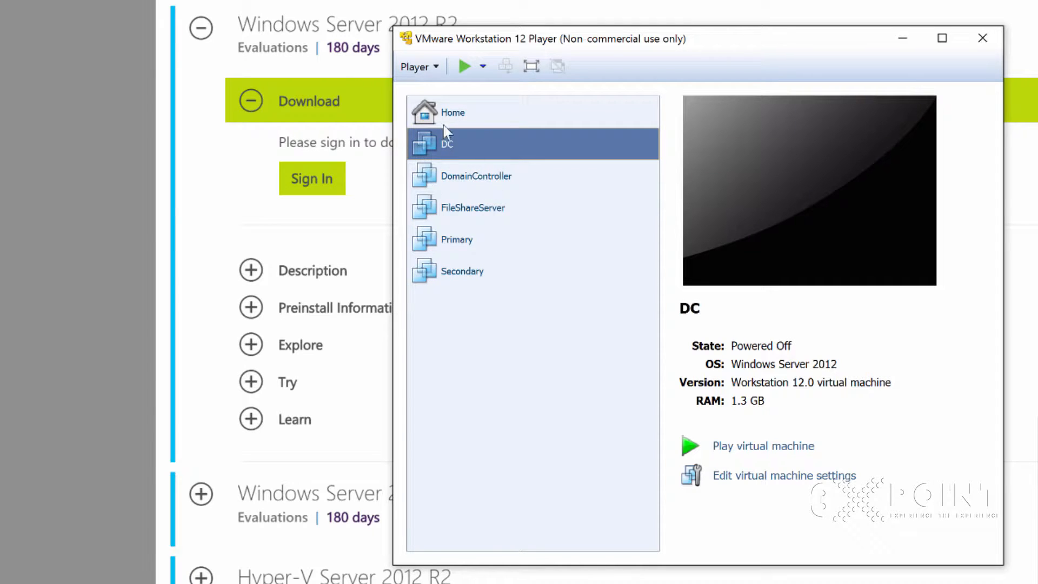
pyautogui.click(513, 111)
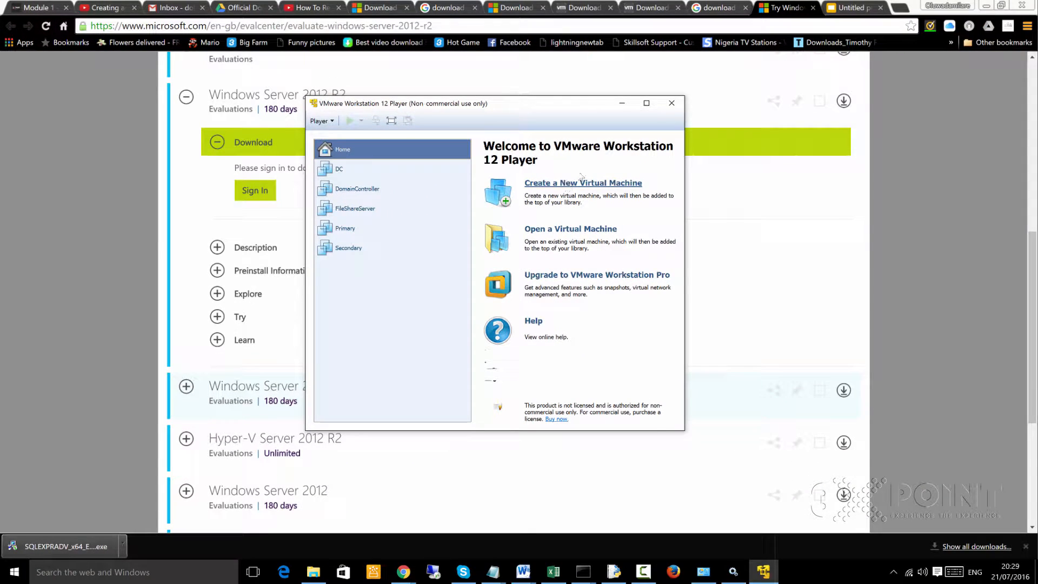
# - Switch to the browser's Windows Server evaluation page and review the Windows Server 2012 R2 download section
pyautogui.click(776, 16)
pyautogui.scroll(2, 562, 240)
pyautogui.scroll(-3, 378, 155)
pyautogui.scroll(2, 308, 147)
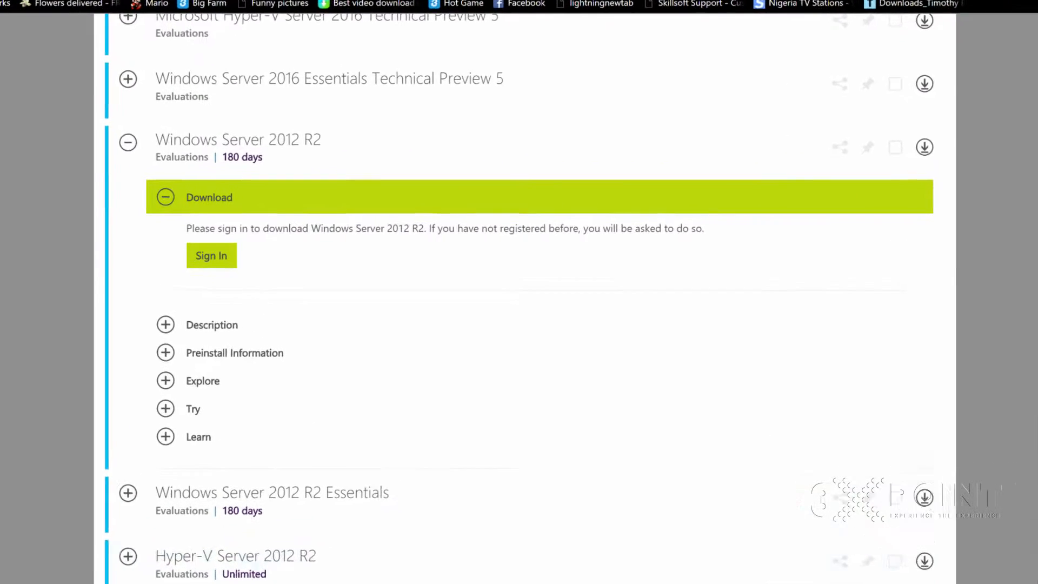
# - Switch back to VMware Workstation 12 Player, start a new virtual machine and highlight the installer disc image path
pyautogui.click(763, 572)
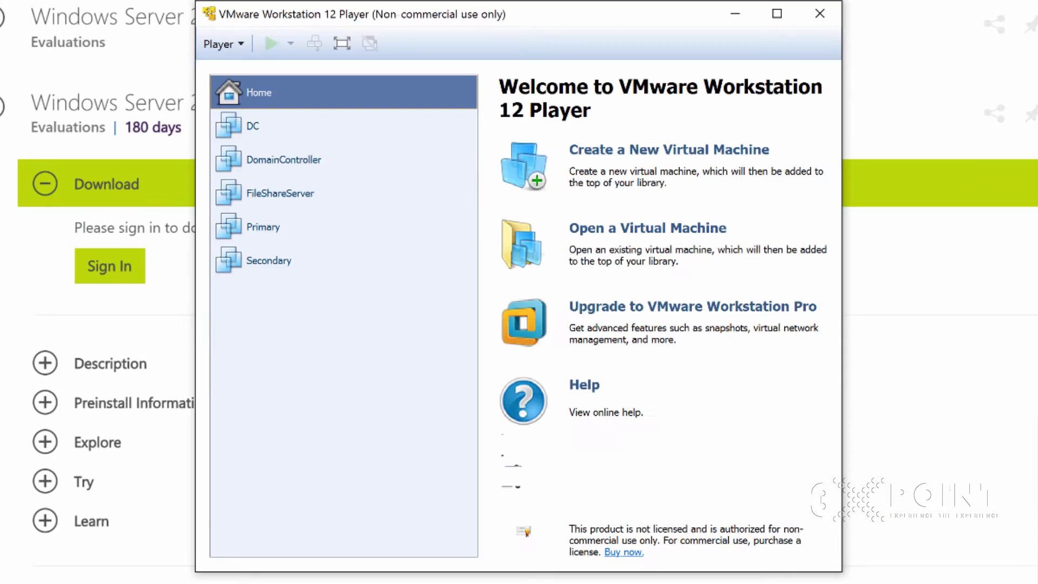
pyautogui.click(654, 155)
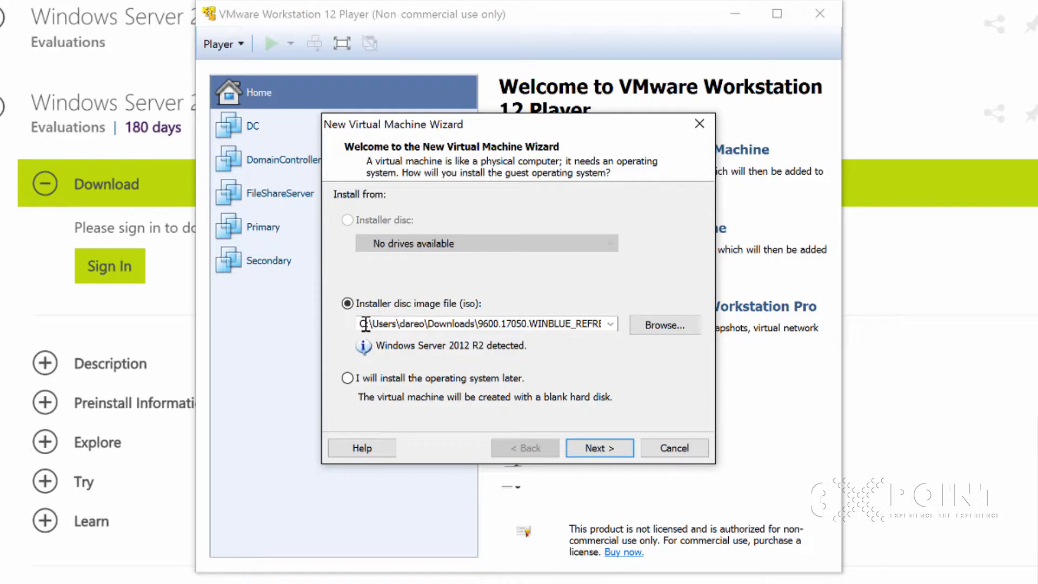
pyautogui.moveTo(532, 133); pyautogui.dragTo(588, 98)
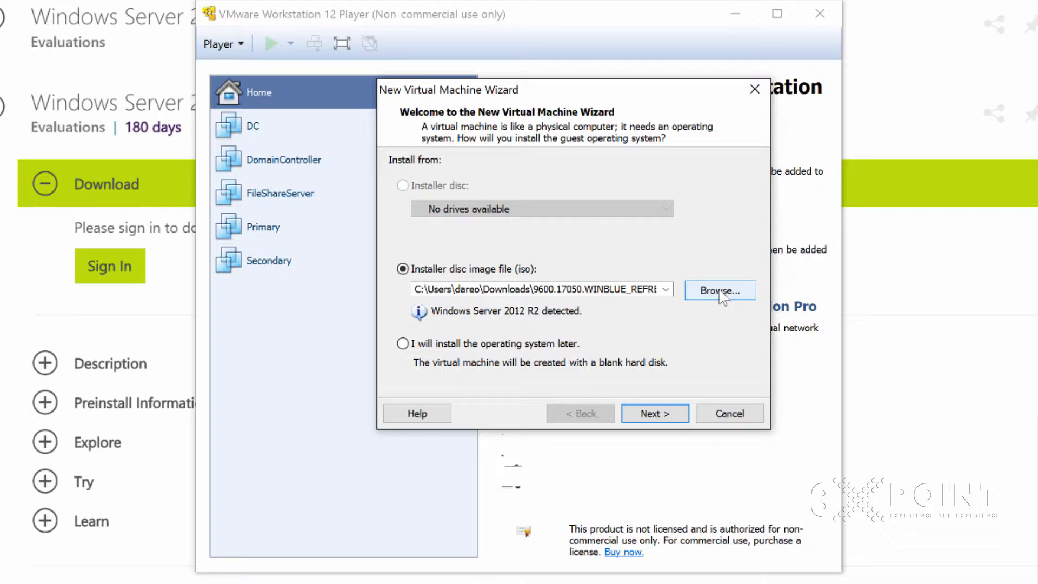
pyautogui.click(655, 287)
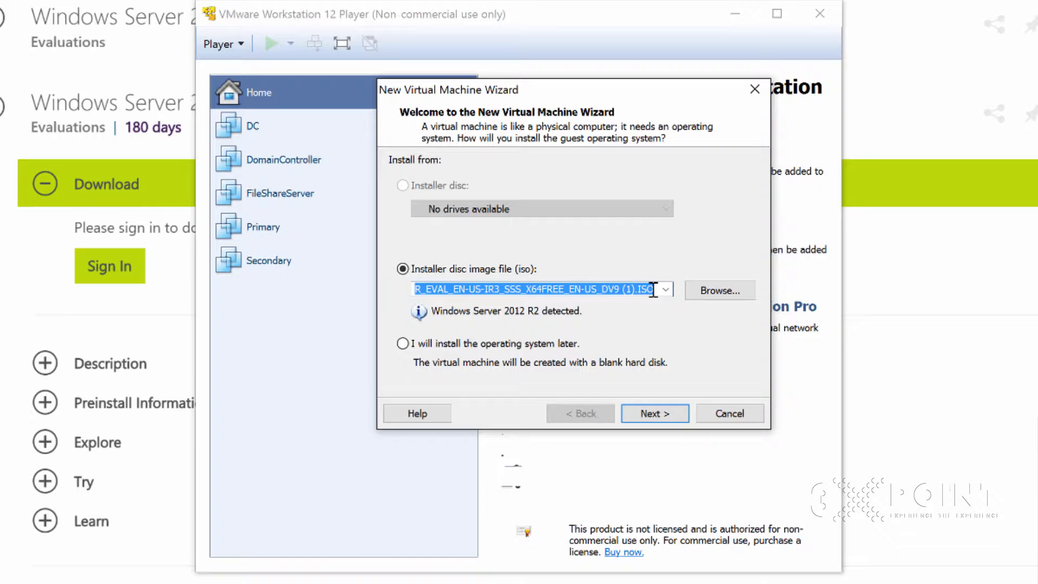
# - Browse the Downloads folder and choose the 9600.17050.WINBLUE_REFRESH ISO as the installer disc image
pyautogui.click(713, 292)
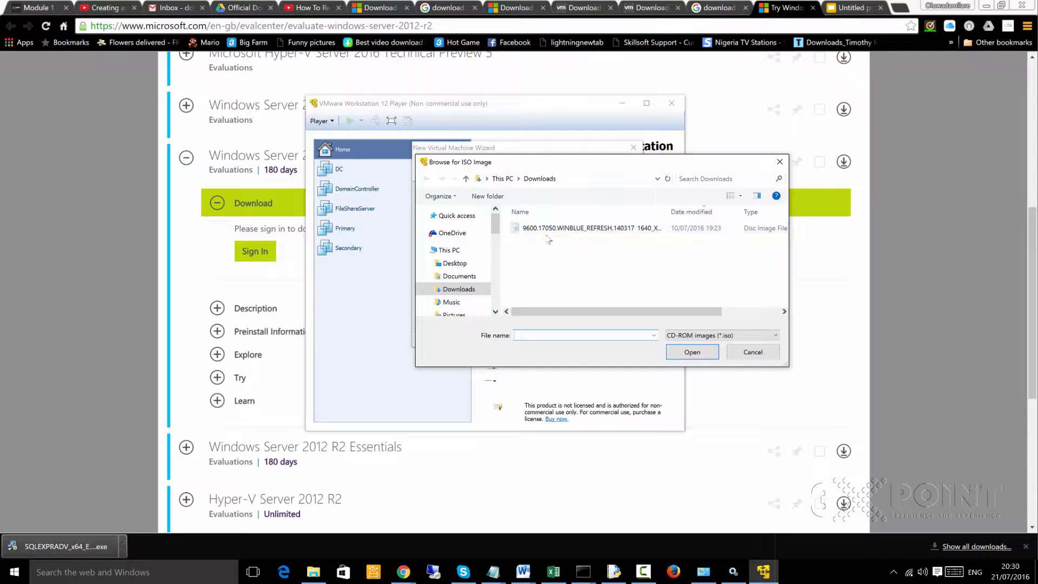
pyautogui.click(566, 181)
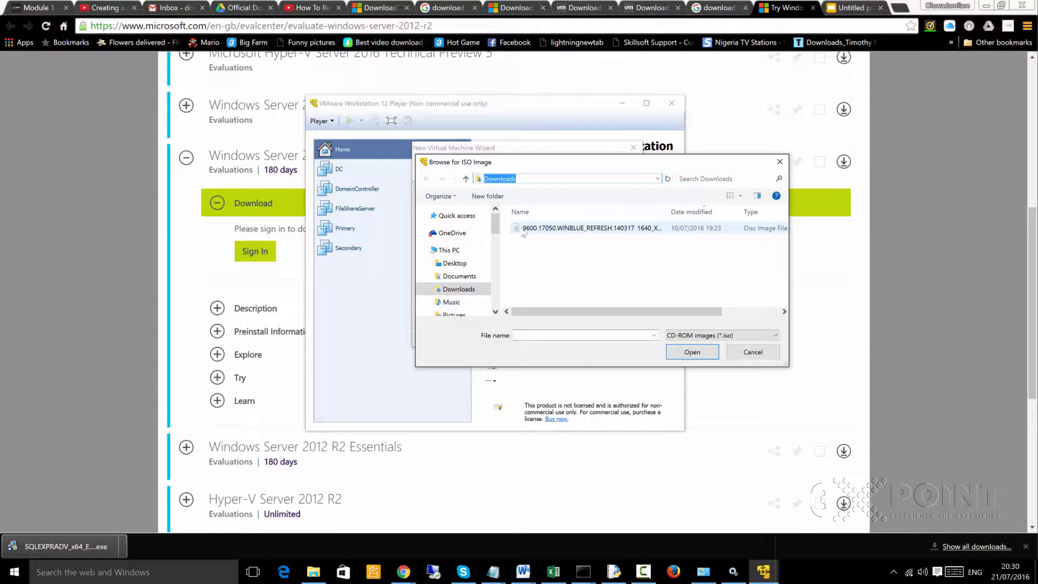
pyautogui.click(672, 349)
pyautogui.click(585, 227)
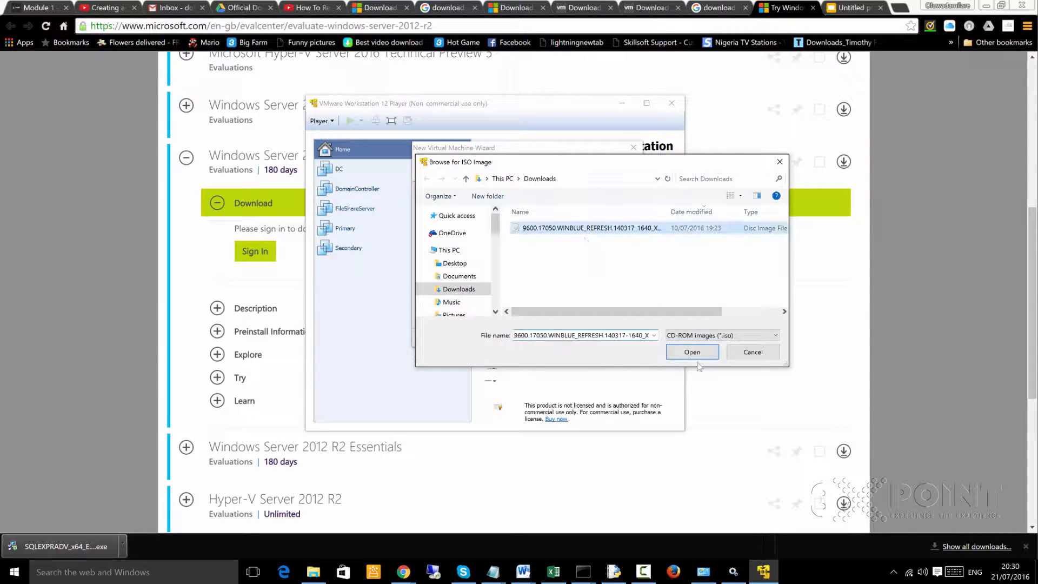
pyautogui.click(691, 353)
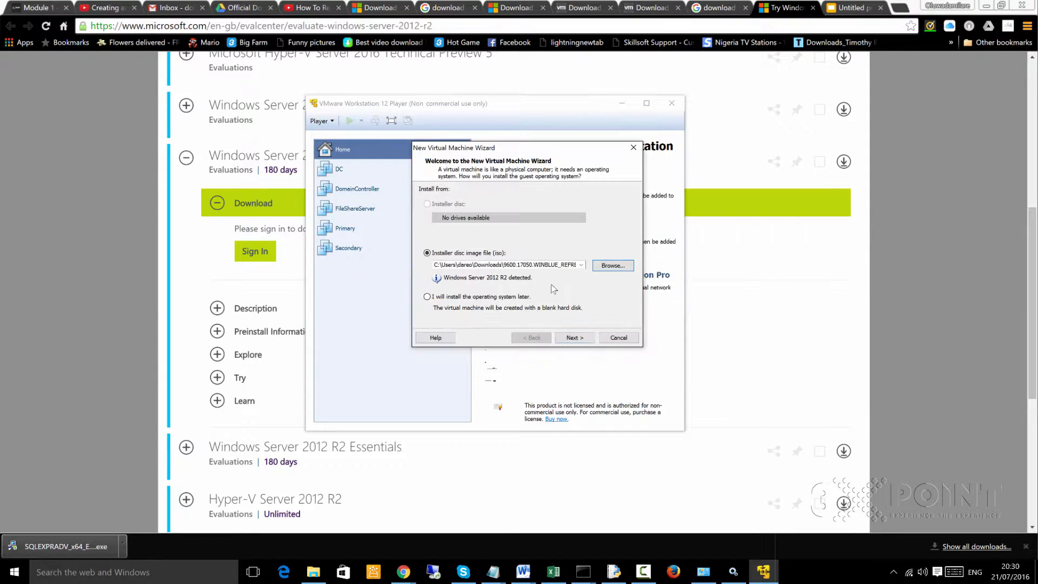
# - Continue to the naming page and name the new virtual machine SQL Server
pyautogui.click(574, 337)
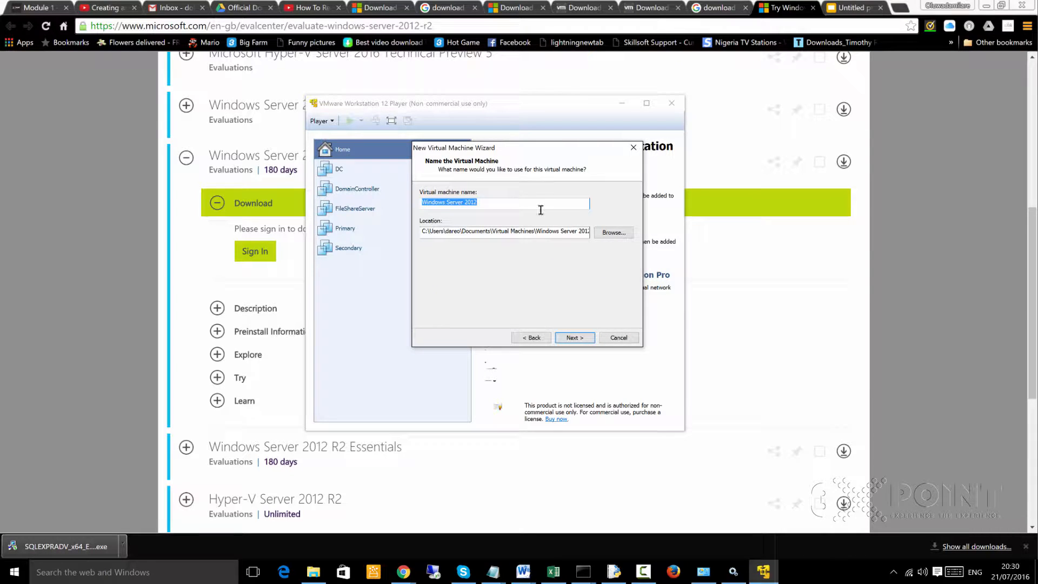
pyautogui.write('SQL Server')
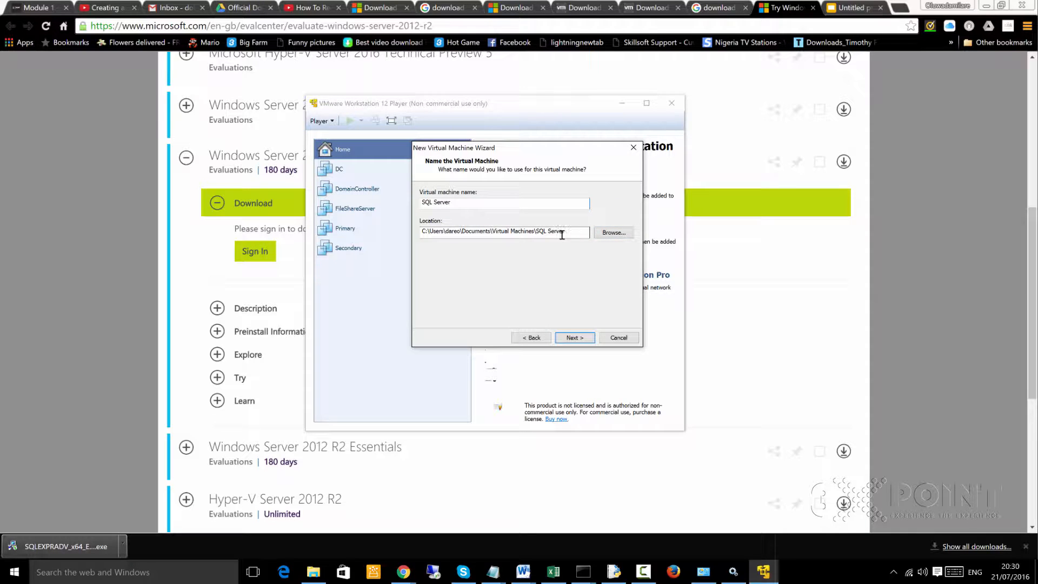
# - Highlight the virtual machine's location path, switch to File Explorer to examine drive space, and select VirtualMachines on Data (D:)
pyautogui.moveTo(565, 231); pyautogui.dragTo(409, 229)
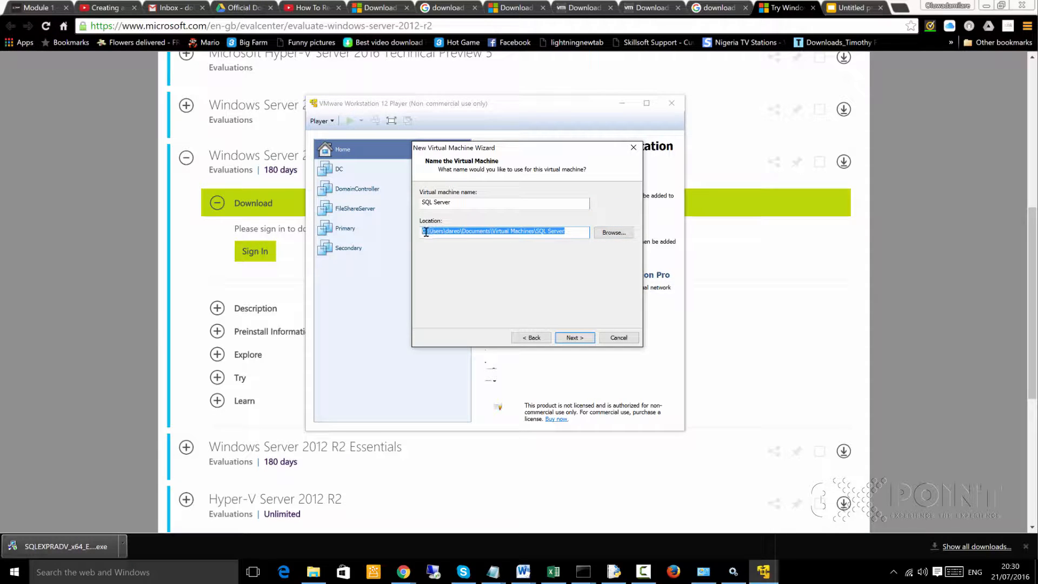
pyautogui.click(313, 572)
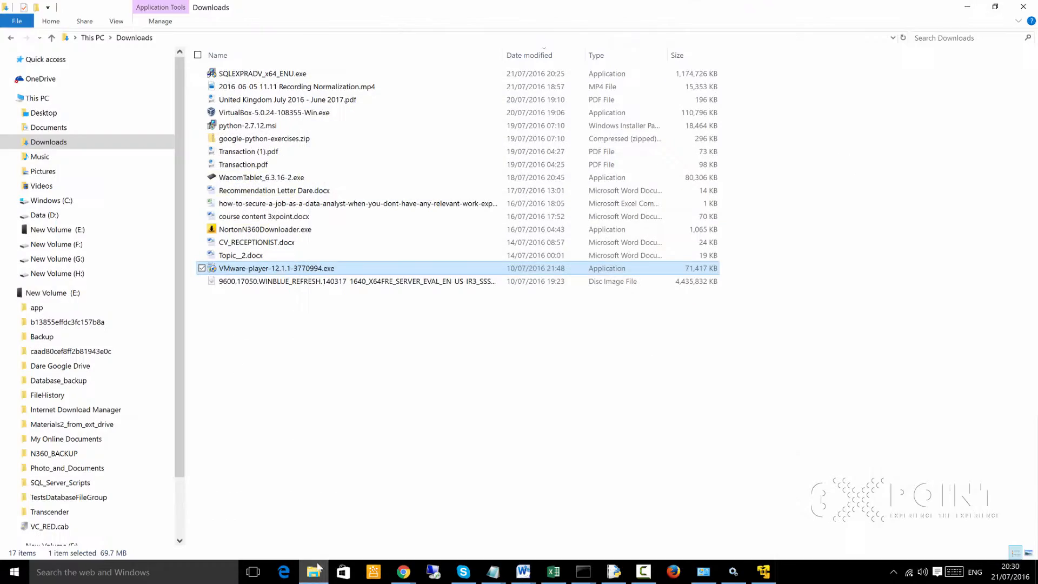
pyautogui.click(37, 98)
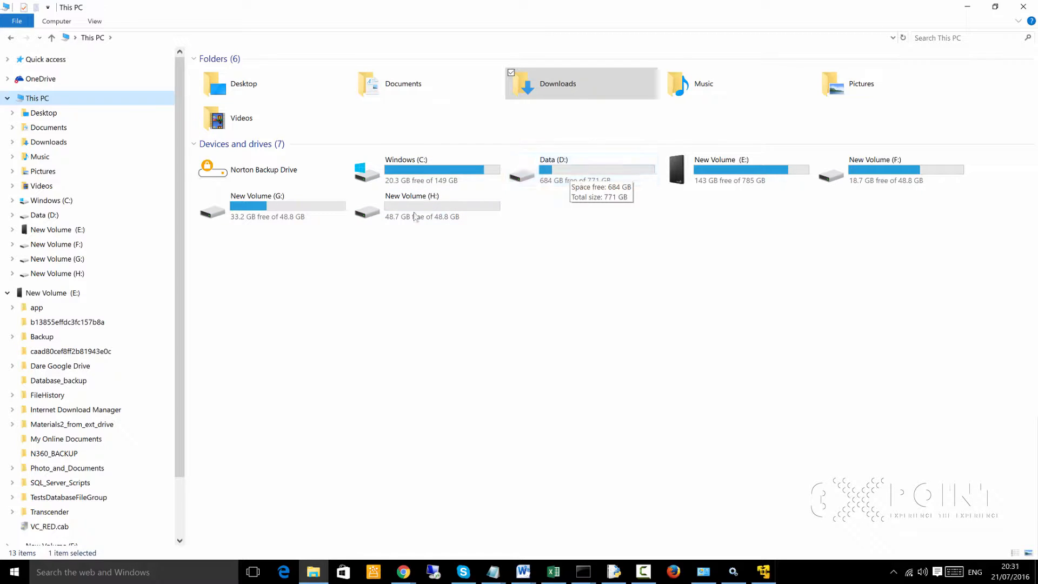
pyautogui.click(762, 576)
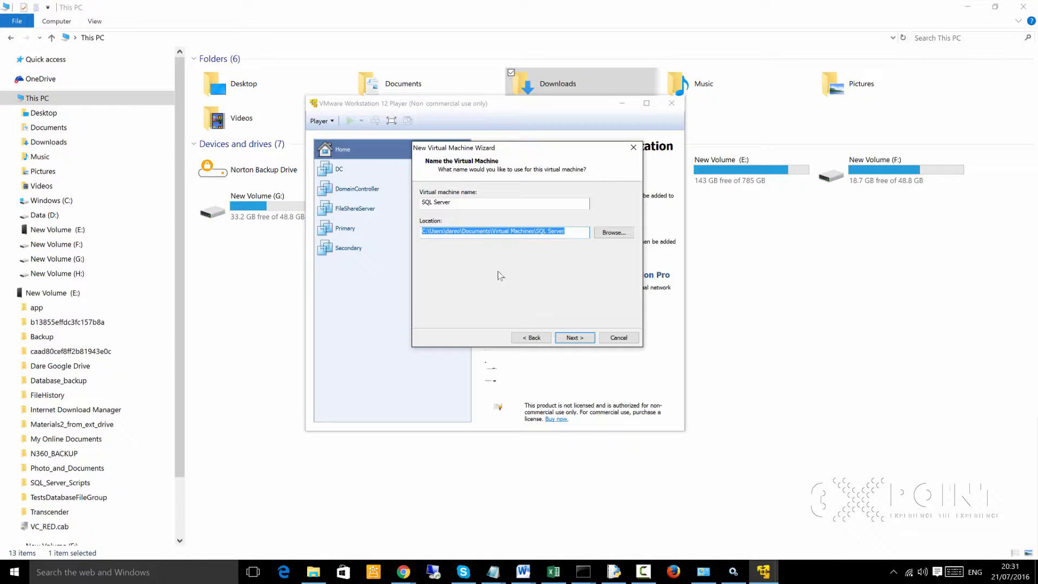
pyautogui.click(312, 574)
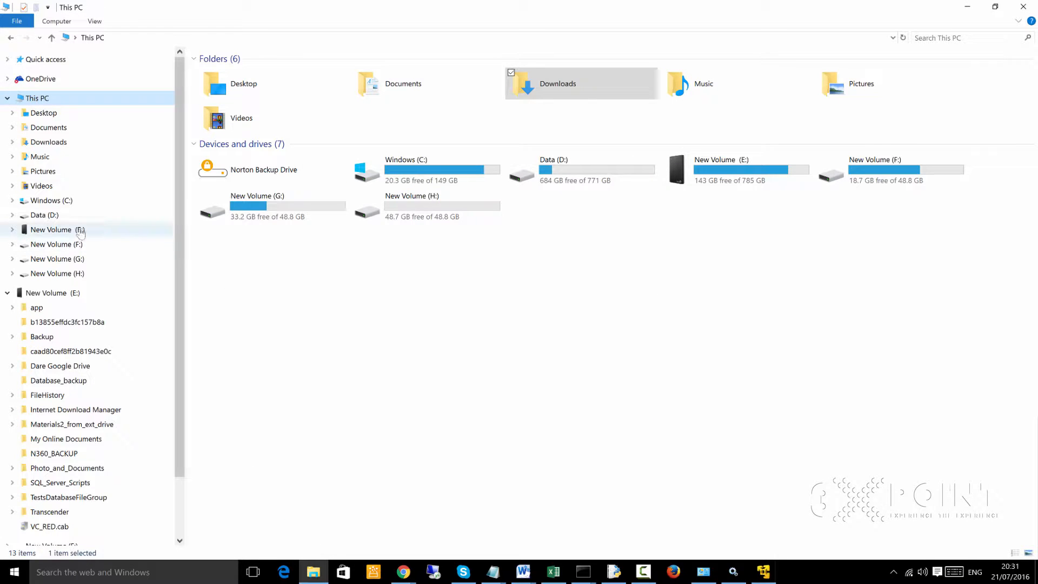
pyautogui.click(45, 215)
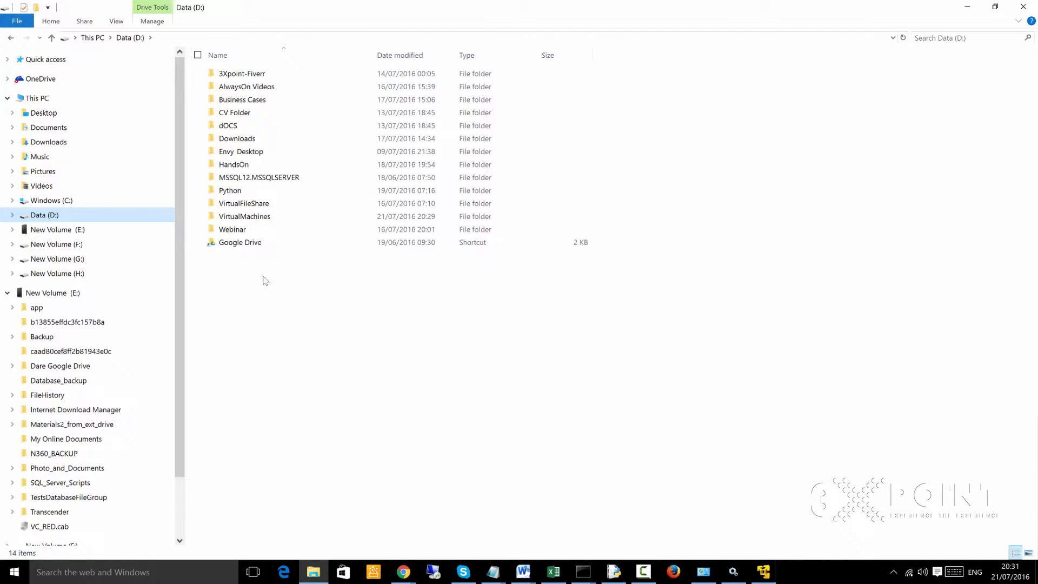
pyautogui.click(250, 222)
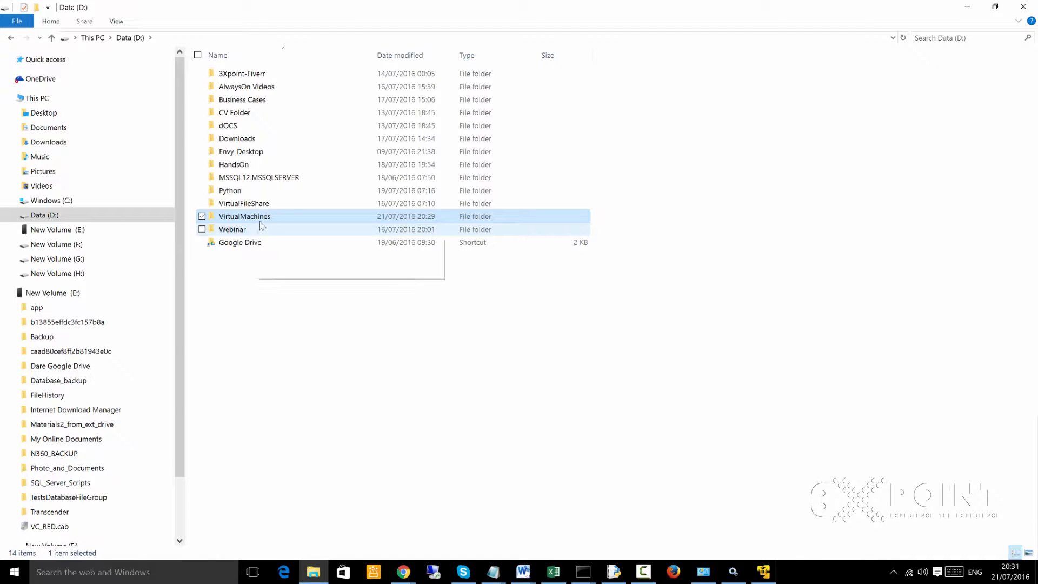
# - Create a trial folder on the Data (D:) drive with a name starting with VirtualMachines, and delete it
pyautogui.rightClick(261, 286)
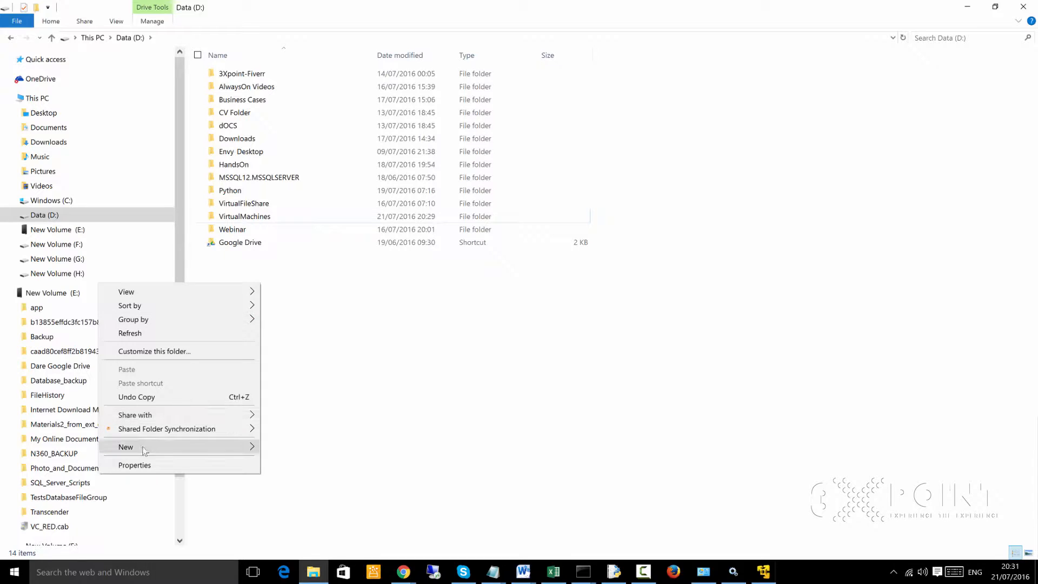
pyautogui.moveTo(144, 451)
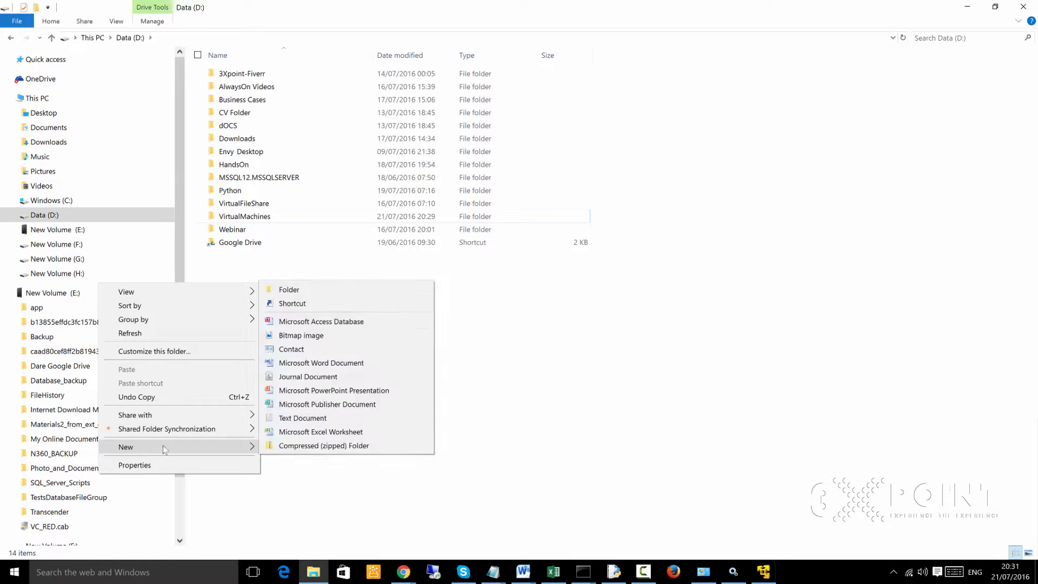
pyautogui.click(331, 293)
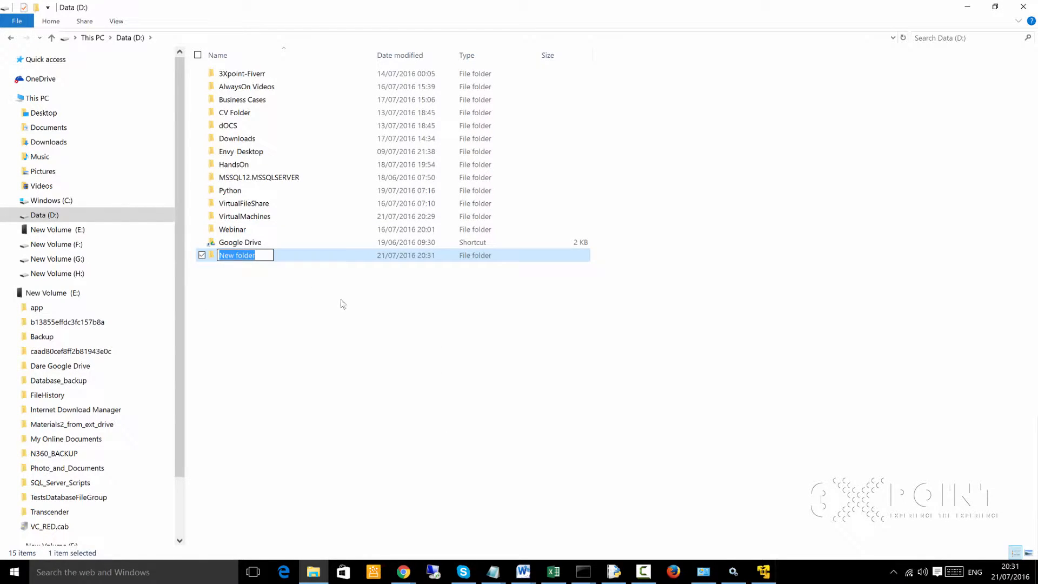
pyautogui.write('VirtualMachinesf')
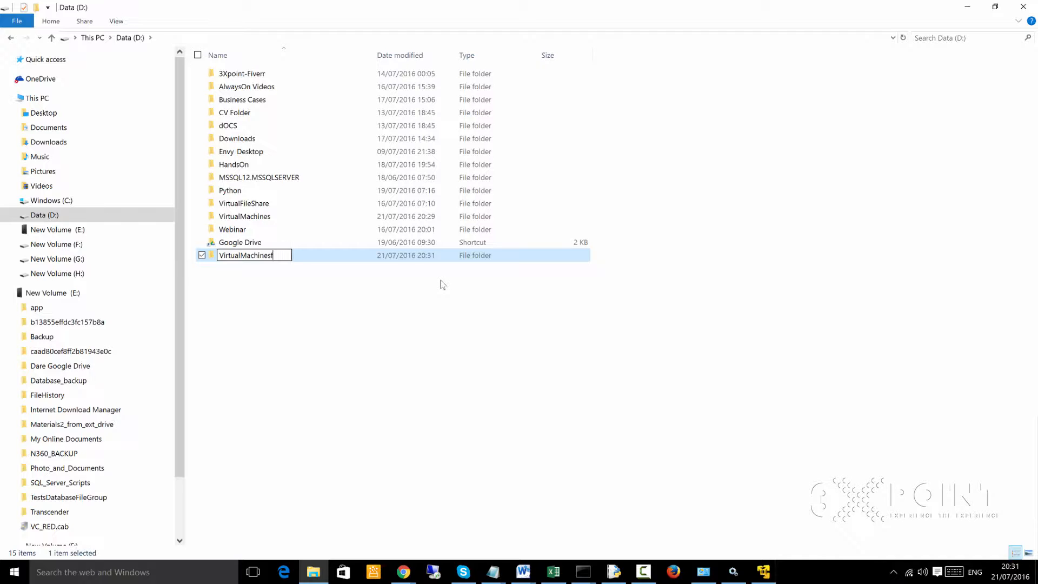
pyautogui.press('Return')
pyautogui.rightClick(259, 255)
pyautogui.click(132, 514)
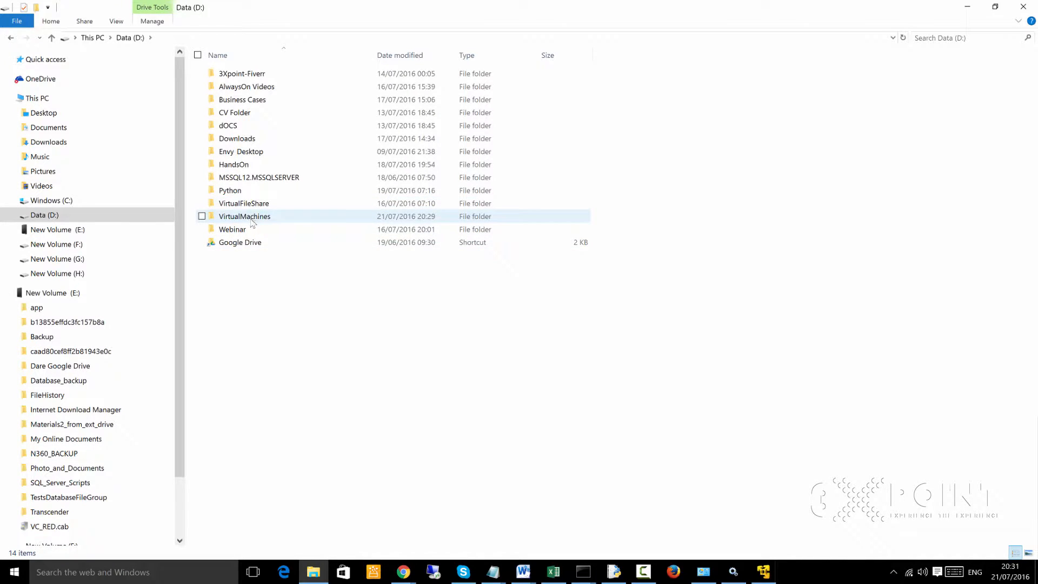
# - Examine the contents of the existing VirtualMachines folder and return to the Data (D:) drive
pyautogui.moveTo(251, 221)
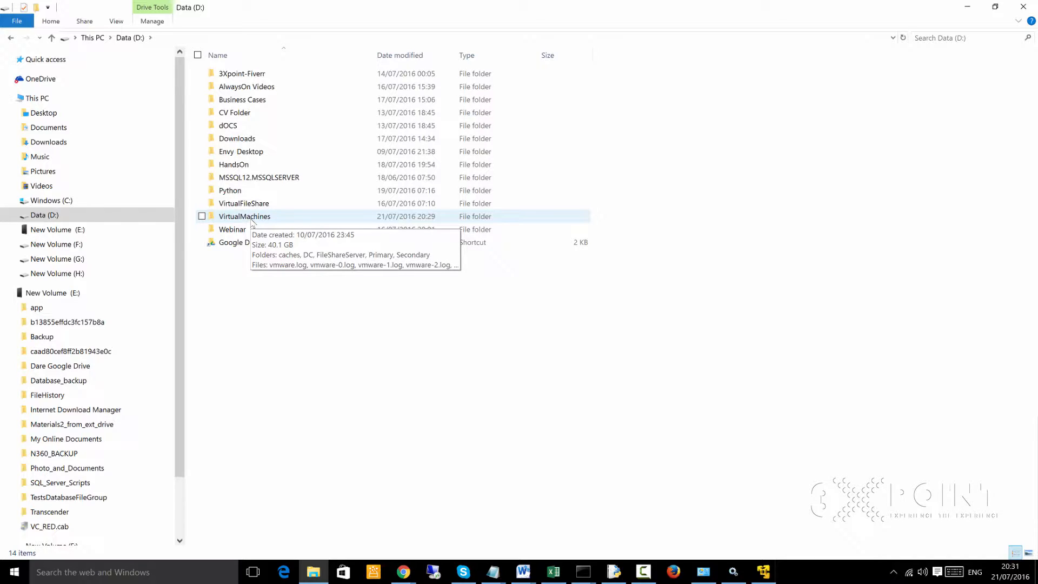
pyautogui.doubleClick(252, 218)
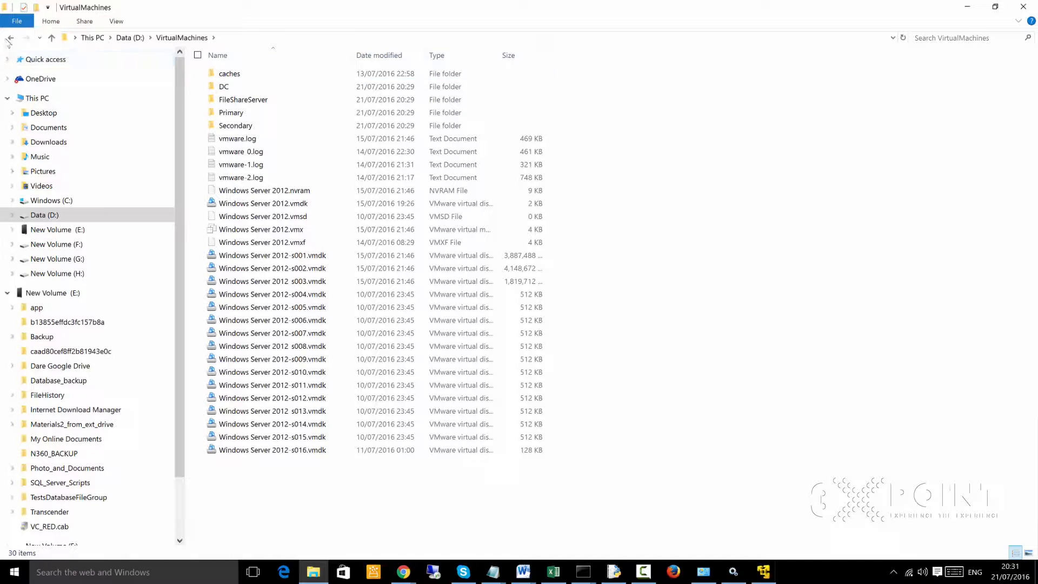
pyautogui.click(11, 37)
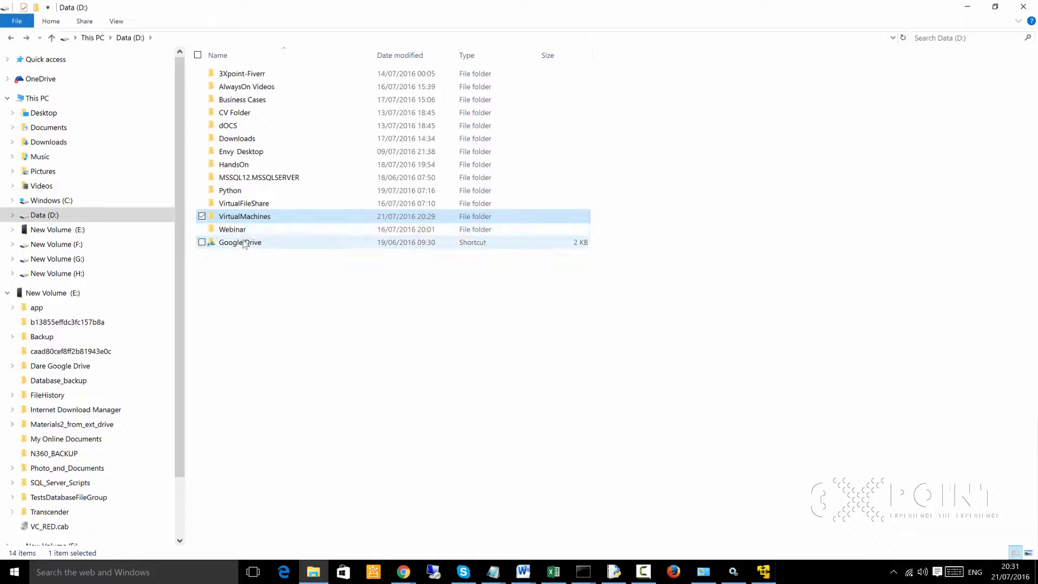
pyautogui.moveTo(262, 218)
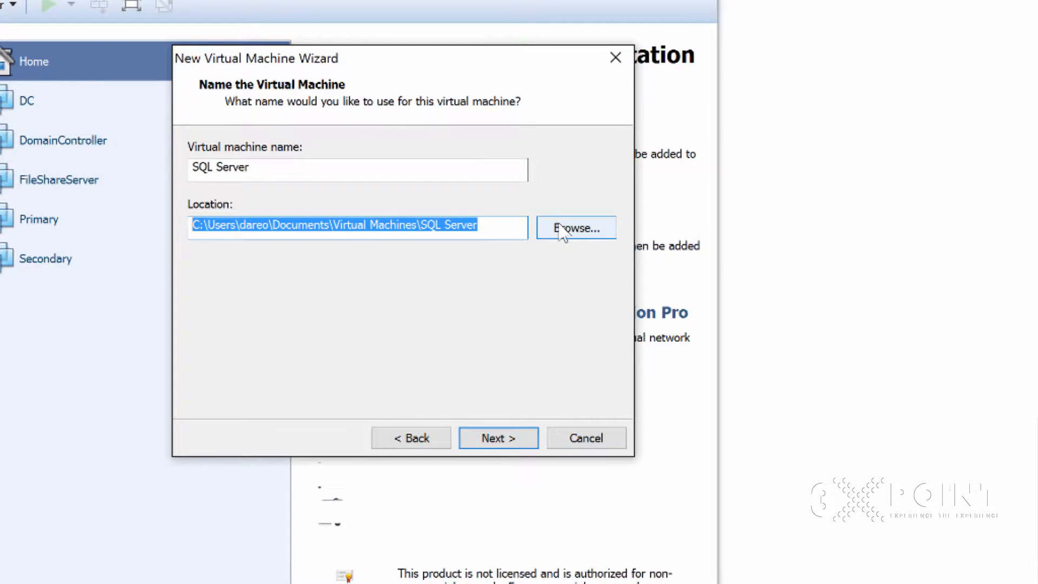
# - Return to the New Virtual Machine Wizard and browse to the VirtualMachines folder on Data (D:) for the location
pyautogui.click(567, 227)
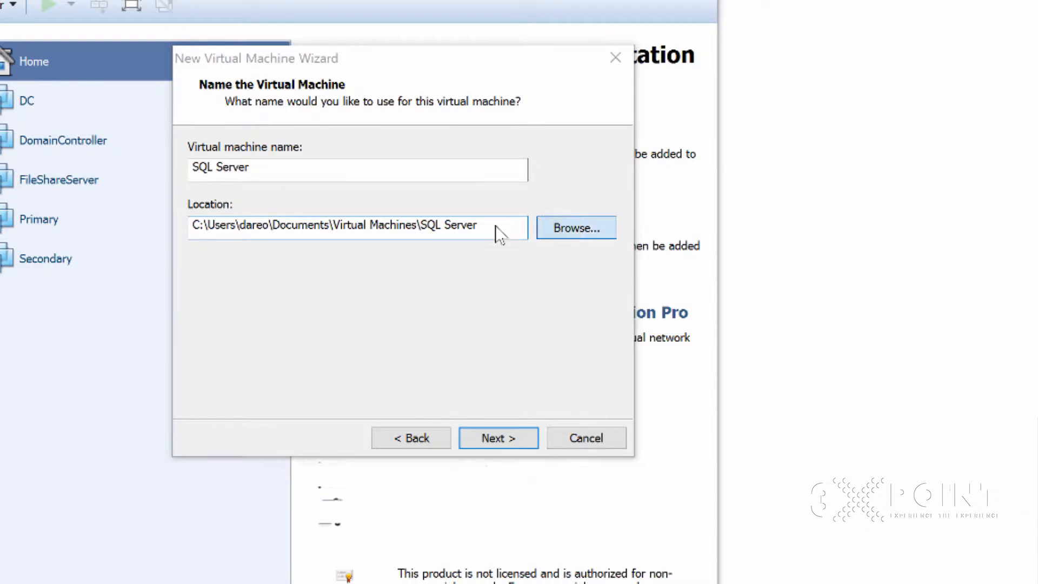
pyautogui.click(260, 365)
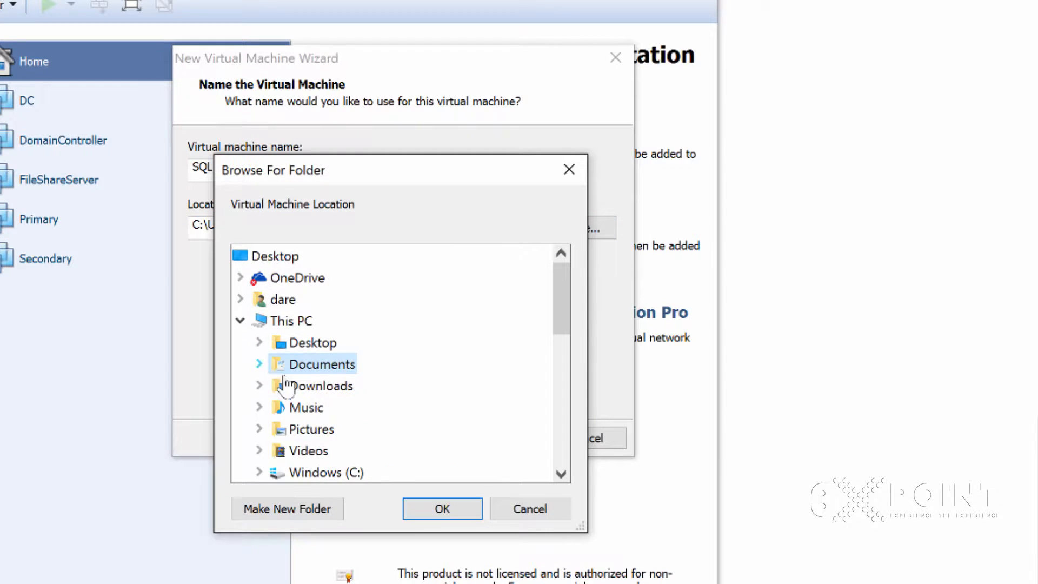
pyautogui.scroll(-2, 324, 454)
pyautogui.doubleClick(301, 365)
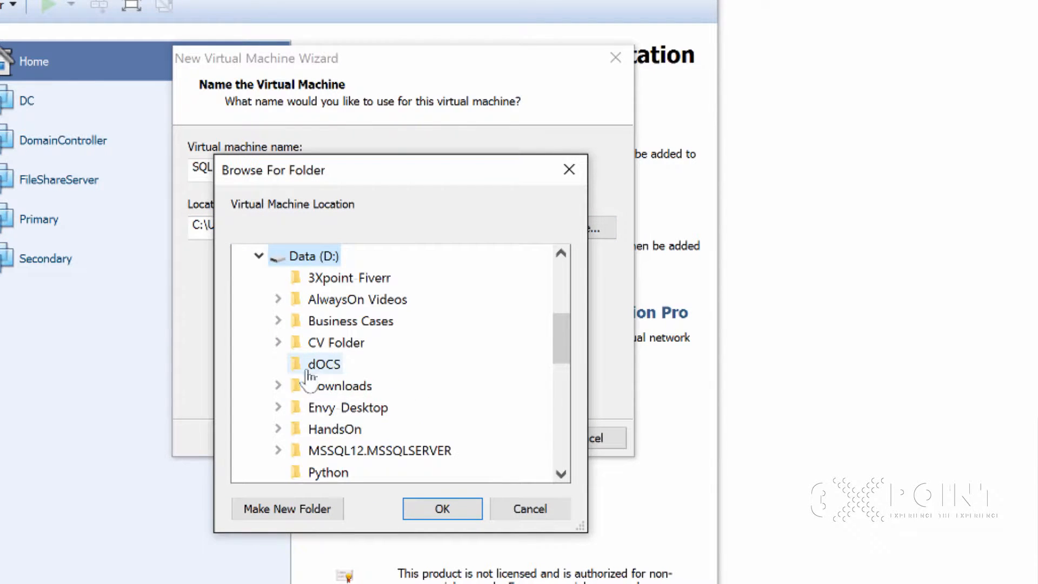
pyautogui.scroll(-2, 346, 444)
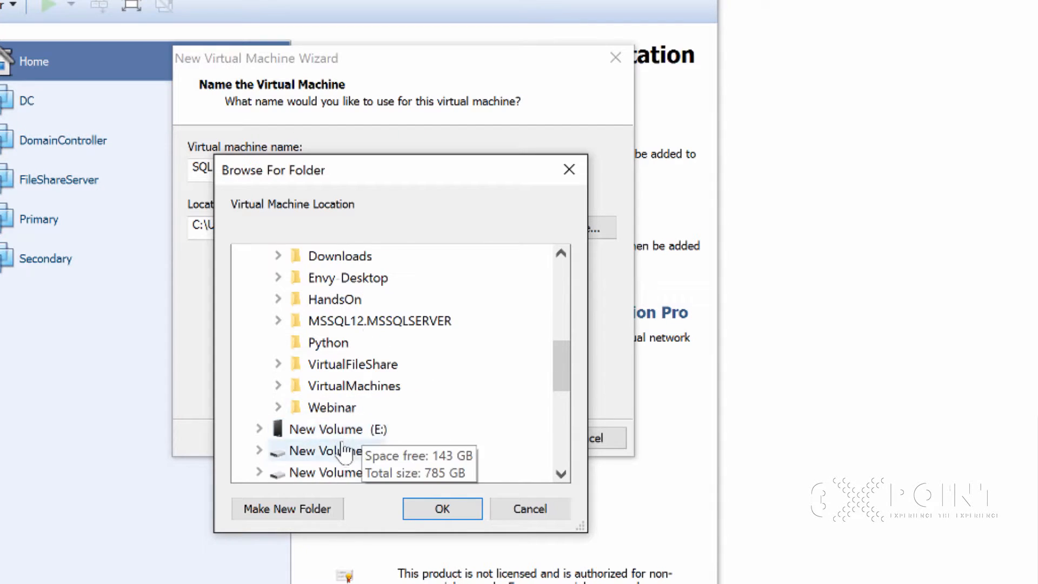
pyautogui.click(356, 398)
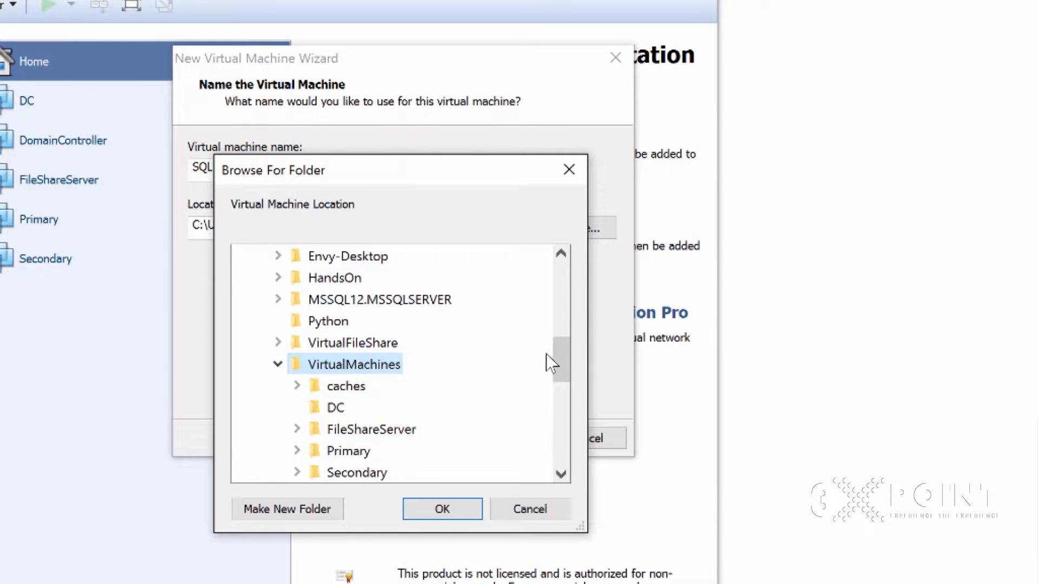
pyautogui.moveTo(557, 372)
pyautogui.mouseDown()
pyautogui.moveTo(559, 398)
pyautogui.moveTo(558, 383)
pyautogui.mouseUp()
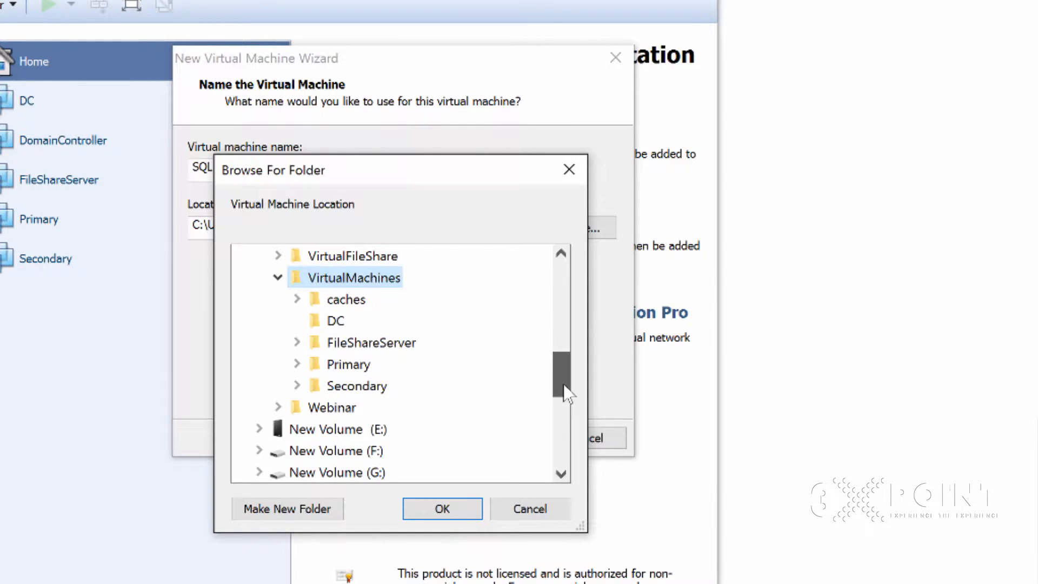
# - Make a new folder named SQL Server inside VirtualMachines and accept it as the virtual machine location
pyautogui.click(285, 516)
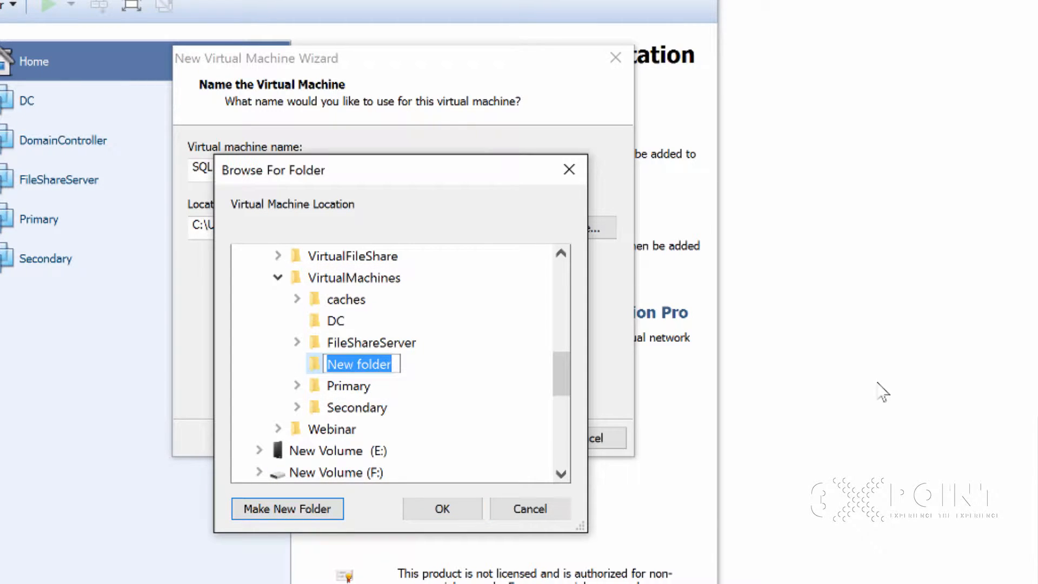
pyautogui.write('SQL')
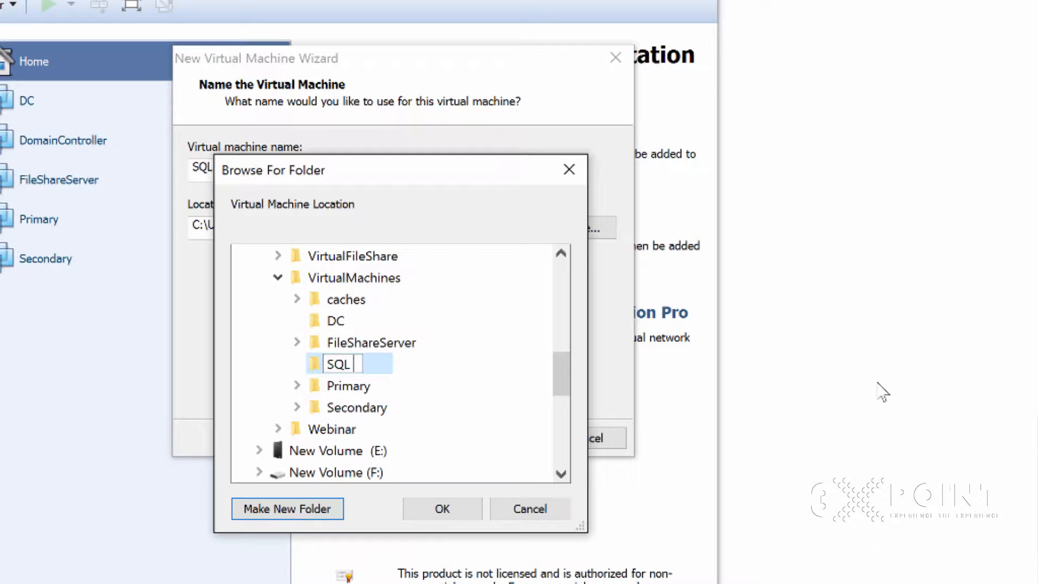
pyautogui.write(' V')
pyautogui.press('BackSpace')
pyautogui.write('Server')
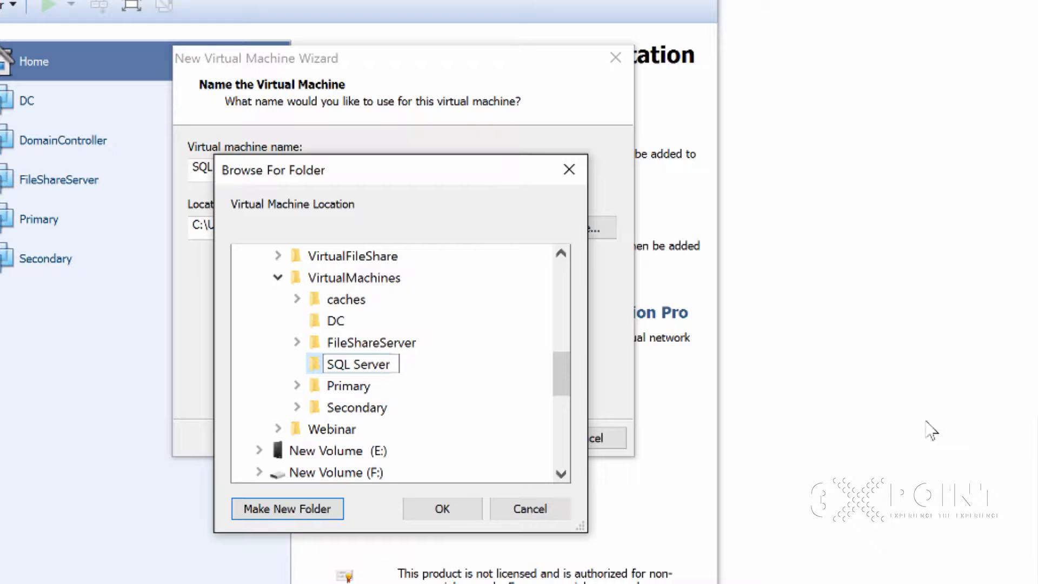
pyautogui.press('Return')
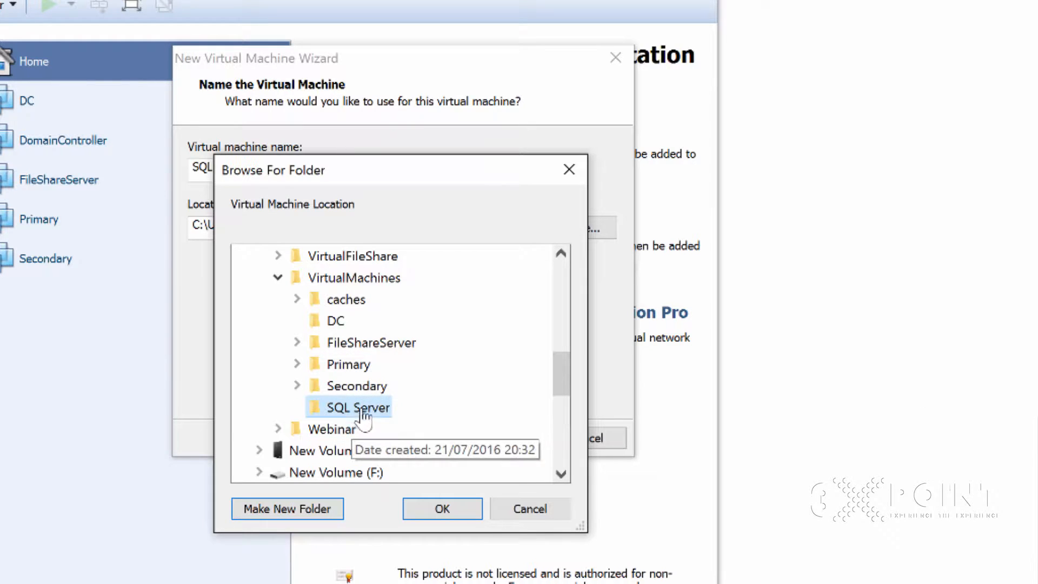
pyautogui.click(441, 508)
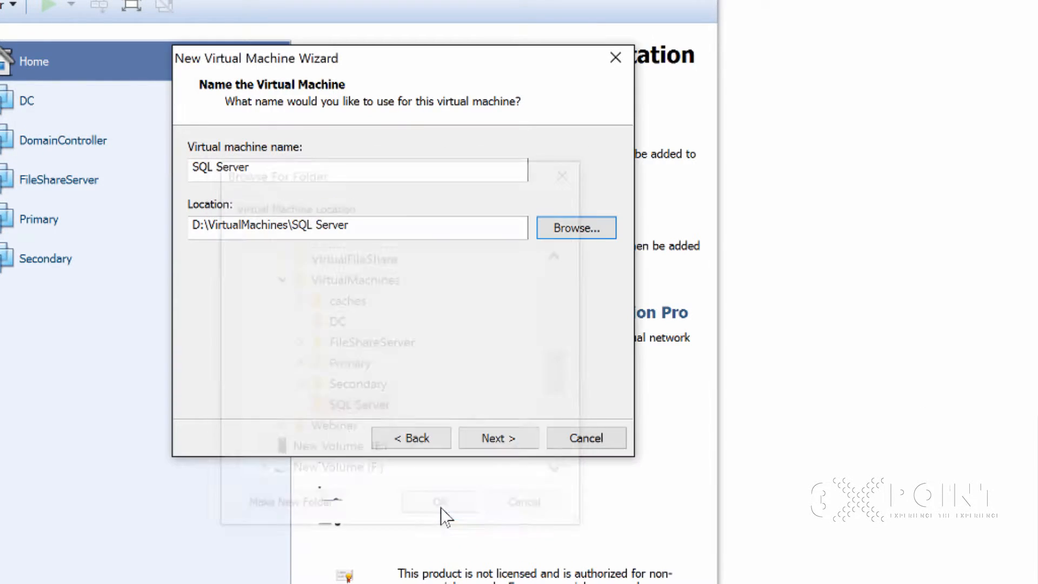
# - Keep the 60 GB maximum disk size, store the virtual disk as a single file, and finish creating the virtual machine
pyautogui.click(496, 439)
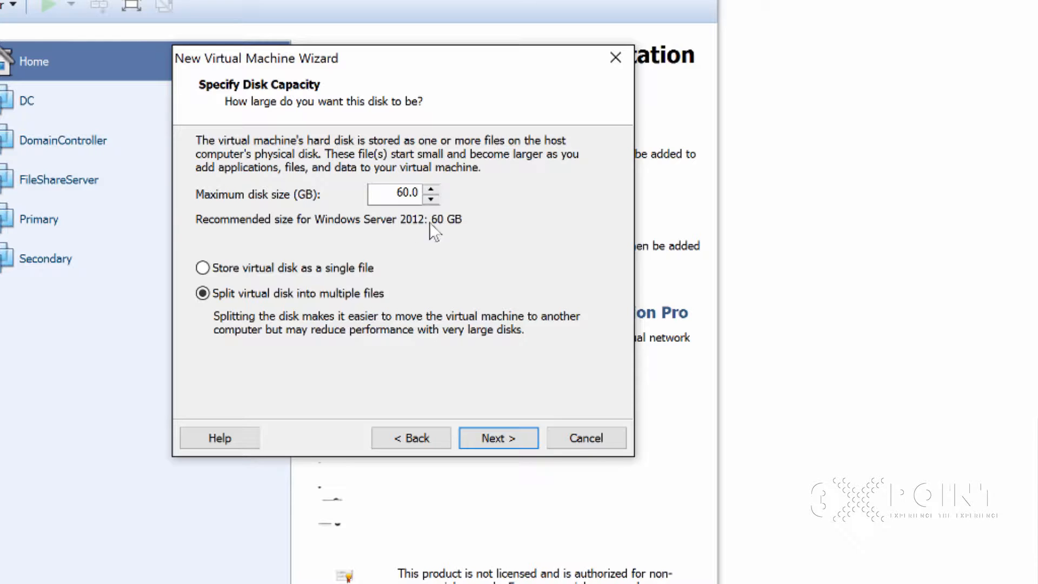
pyautogui.click(208, 272)
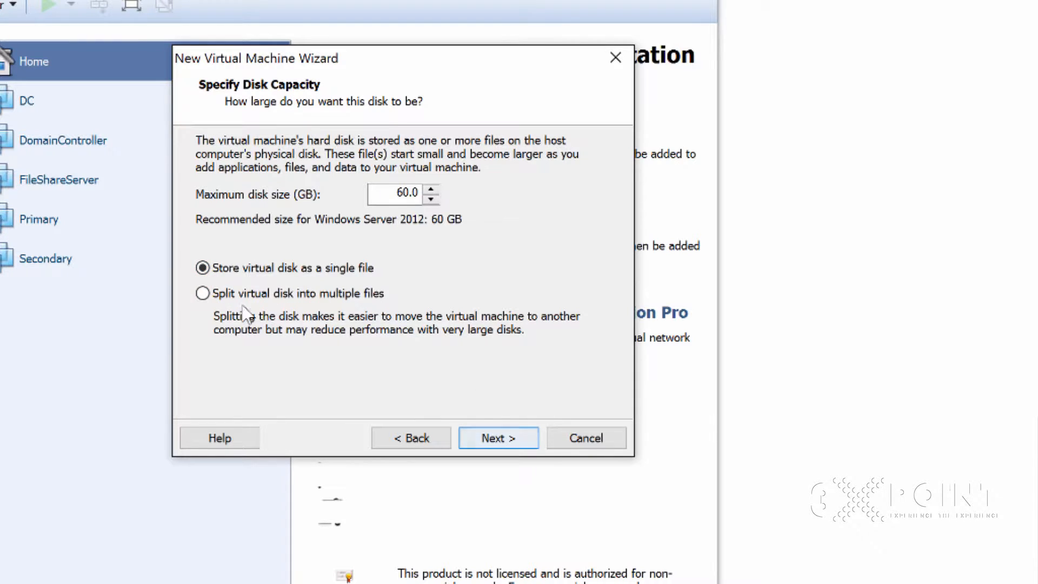
pyautogui.click(492, 436)
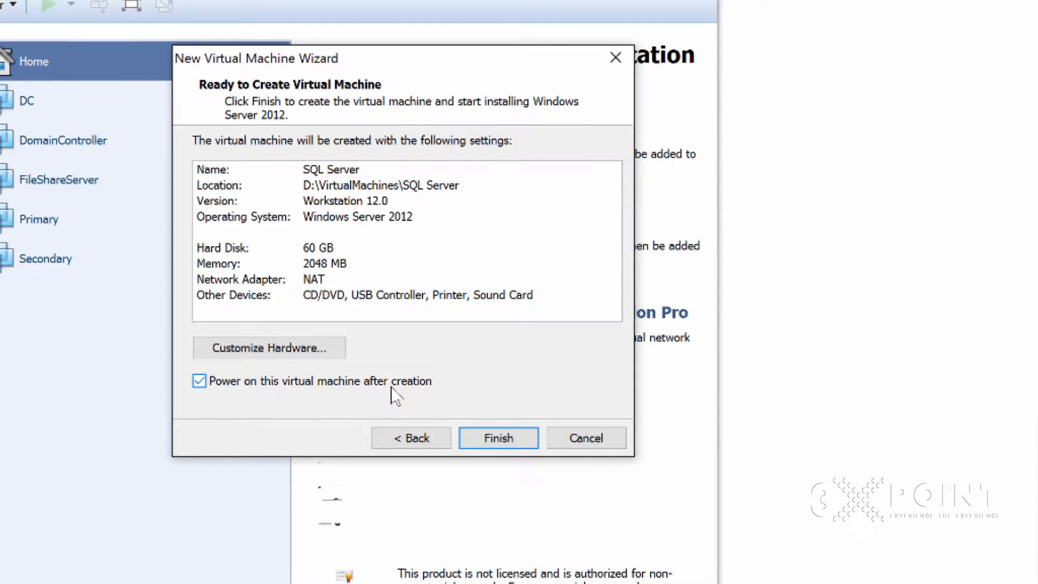
pyautogui.click(508, 437)
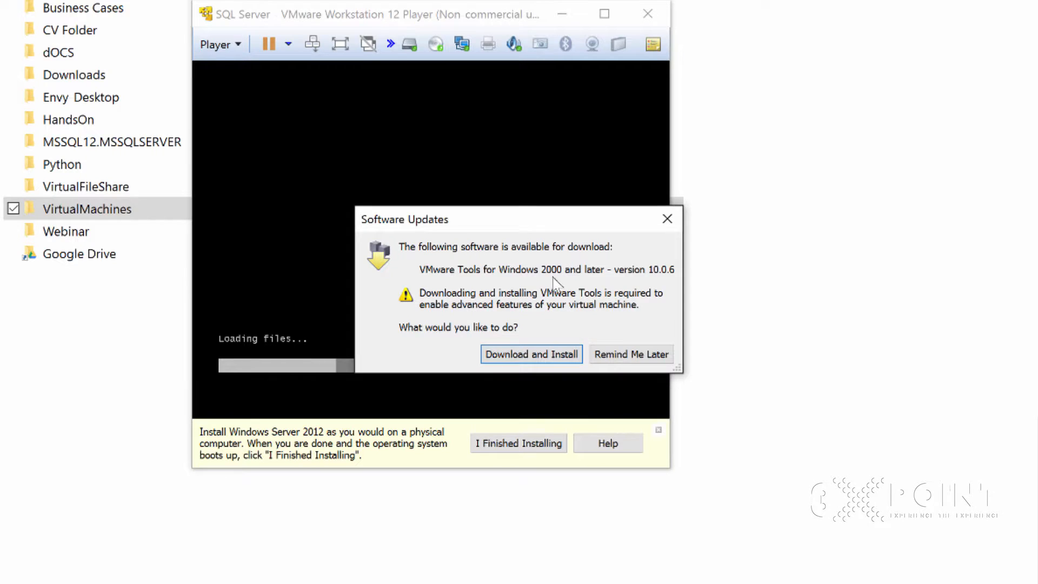
# - Download and install the offered VMware Tools update and maximize the SQL Server virtual machine window
pyautogui.click(528, 357)
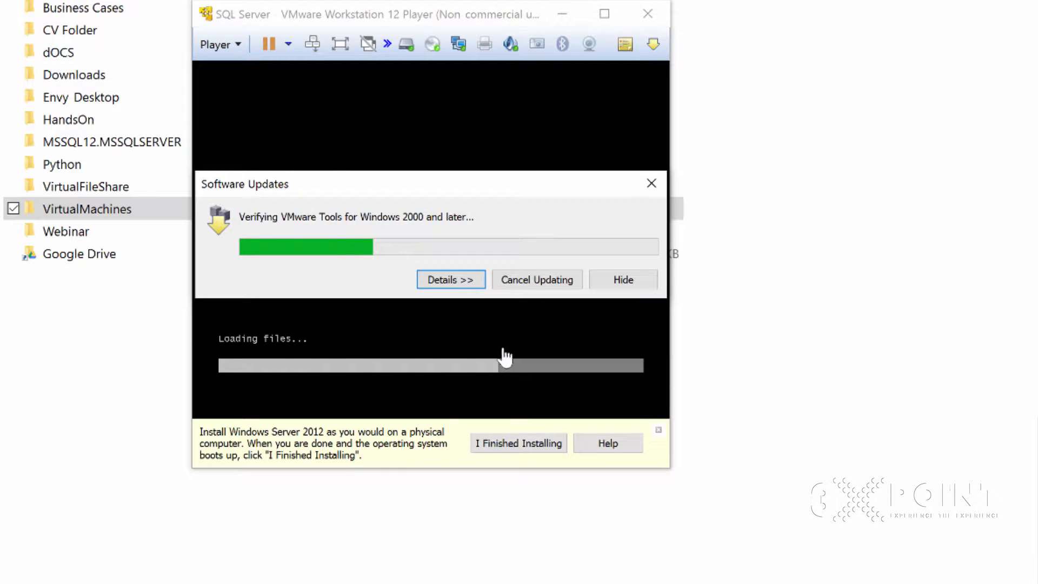
pyautogui.click(605, 13)
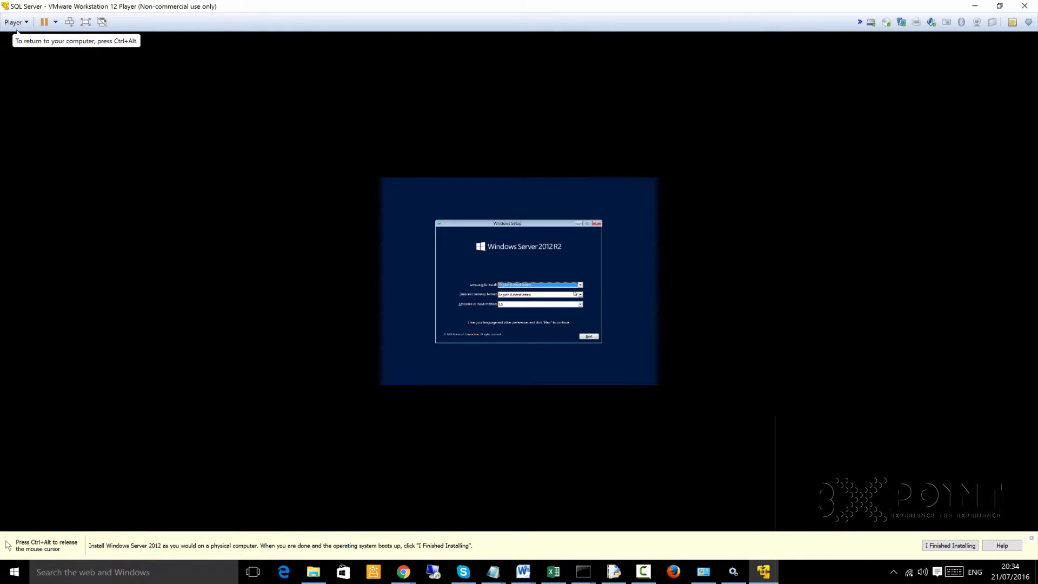
# - Set the time and currency format to English (United Kingdom) in Windows Setup and release the cursor from the virtual machine
pyautogui.click(581, 295)
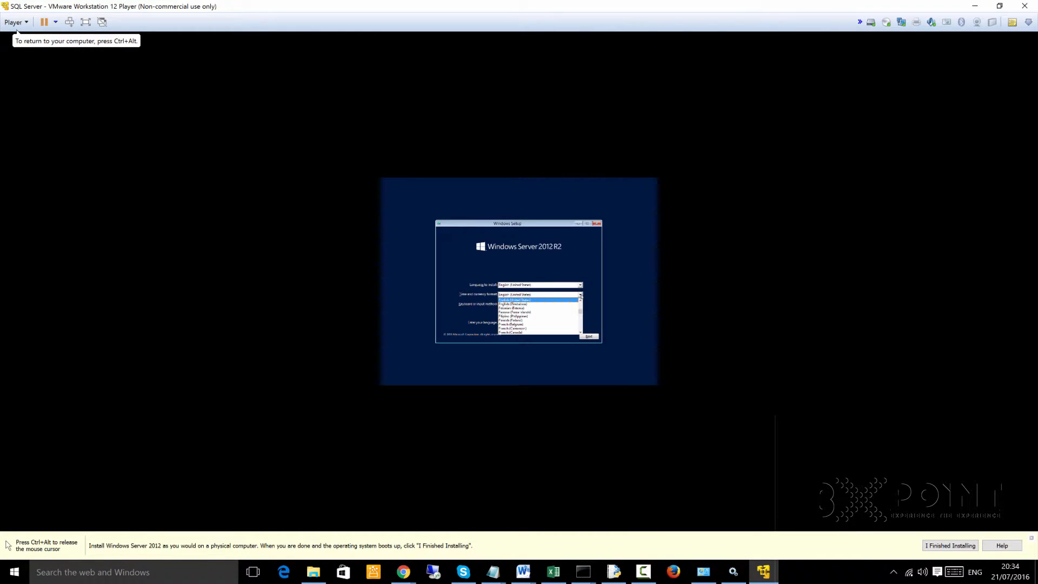
pyautogui.click(581, 299)
pyautogui.click(562, 301)
pyautogui.hotkey('ctrl', 'alt')
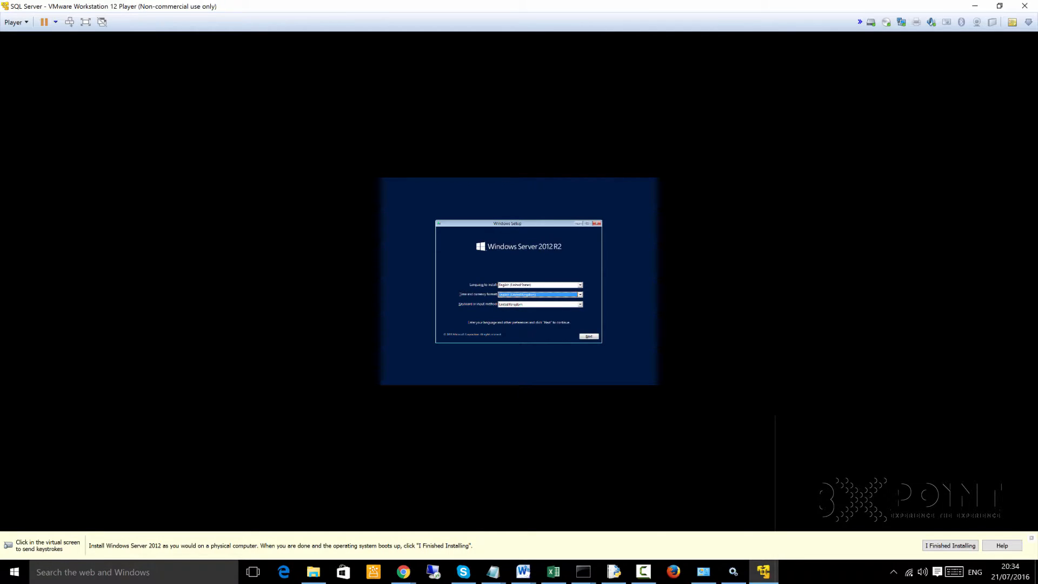
# - Start the Windows installation and choose Windows Server 2012 R2 Datacenter Evaluation (Server with a GUI) as the operating system
pyautogui.press('F9')
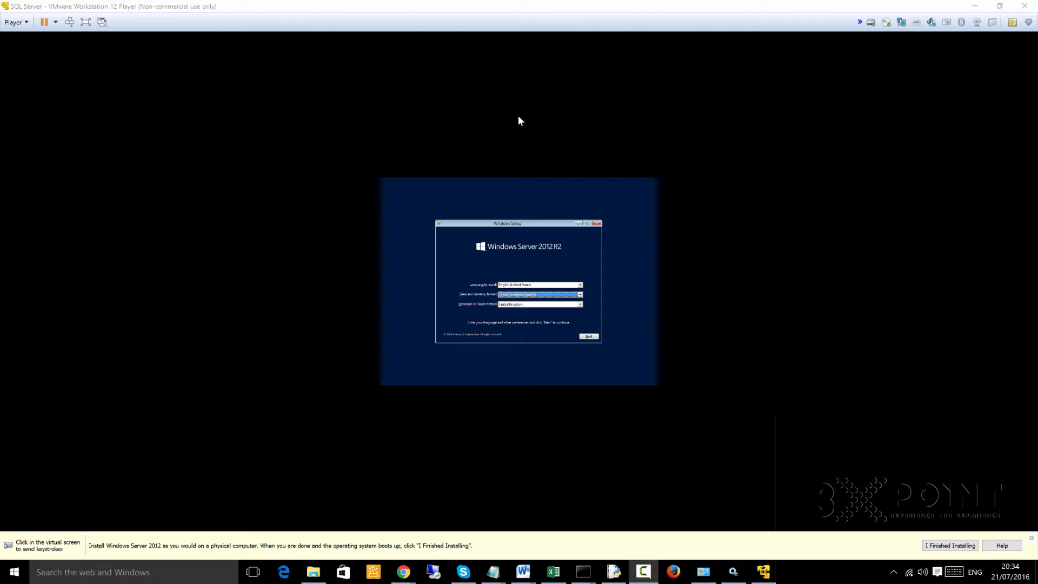
pyautogui.click(632, 294)
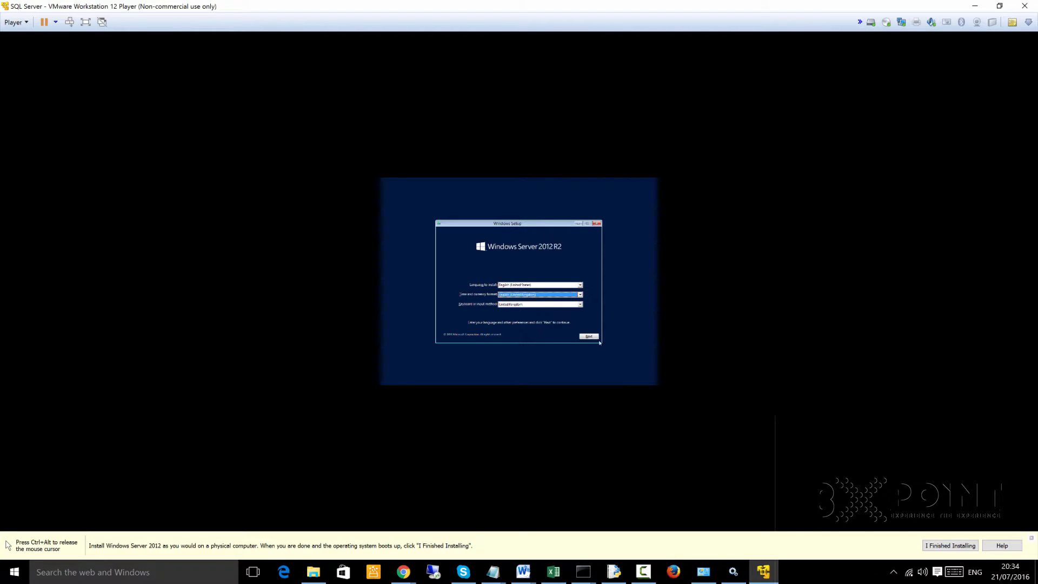
pyautogui.click(594, 337)
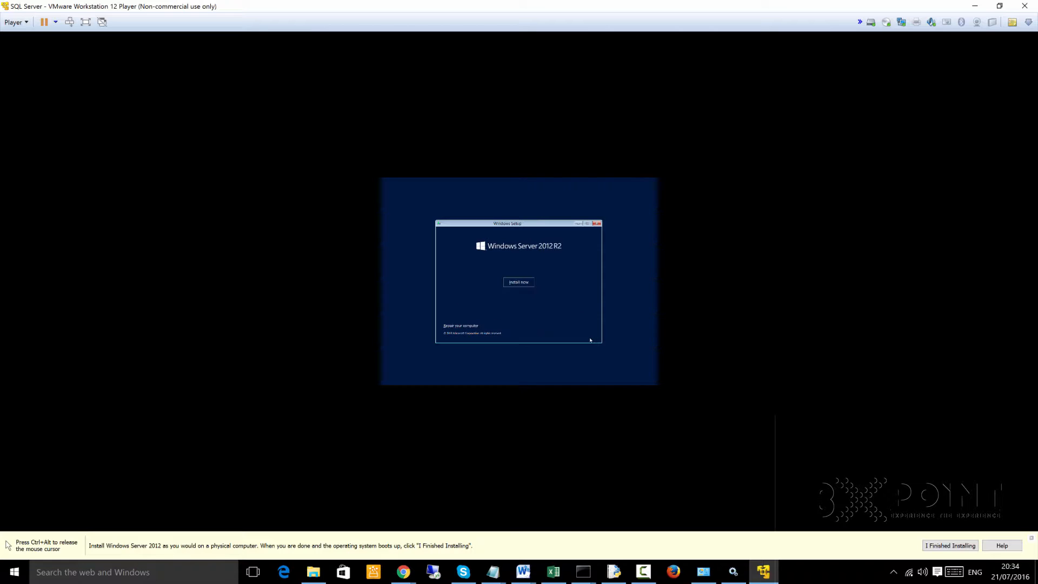
pyautogui.click(519, 283)
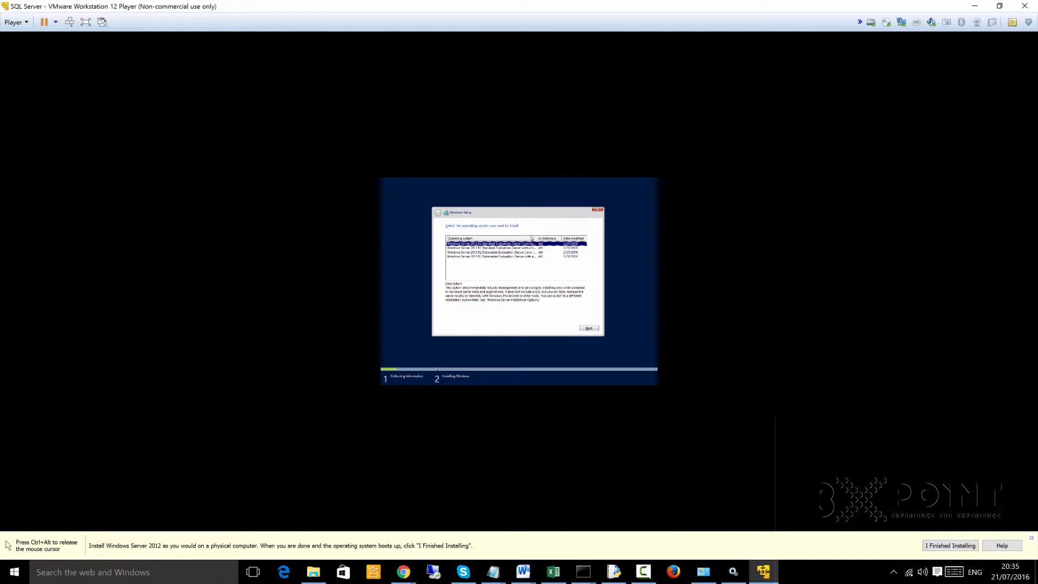
pyautogui.moveTo(536, 238); pyautogui.dragTo(558, 239)
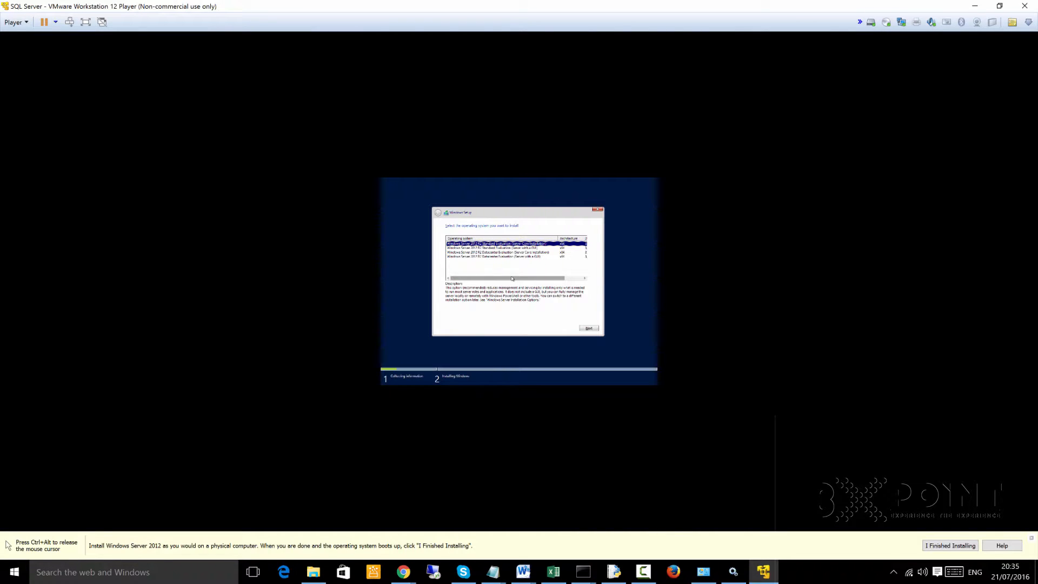
pyautogui.click(525, 256)
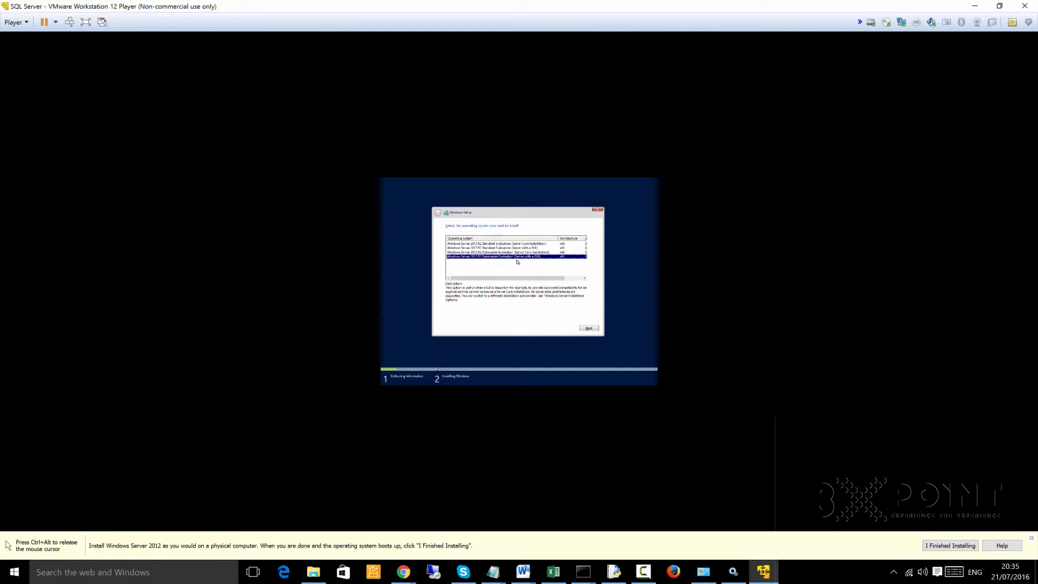
pyautogui.click(589, 328)
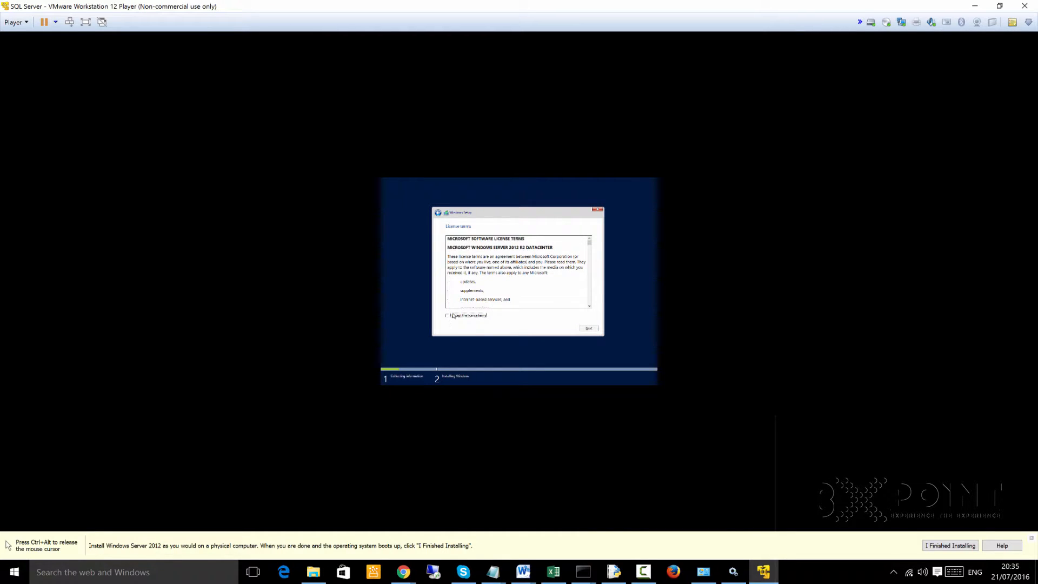
# - Accept the license terms, start a custom Windows installation on Drive 0 Unallocated Space, and release the cursor from the virtual machine
pyautogui.click(449, 316)
pyautogui.click(588, 328)
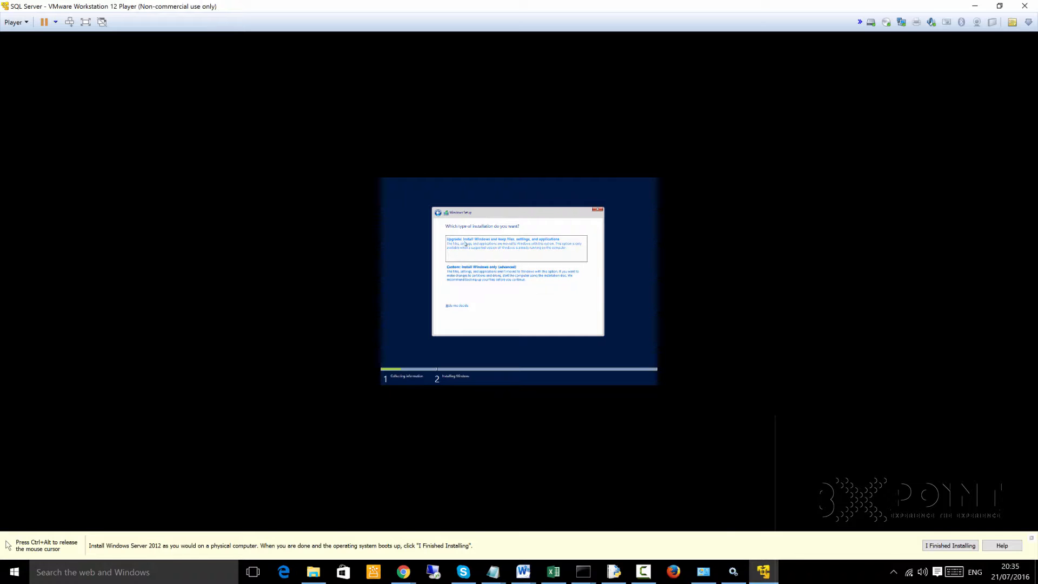
pyautogui.click(470, 283)
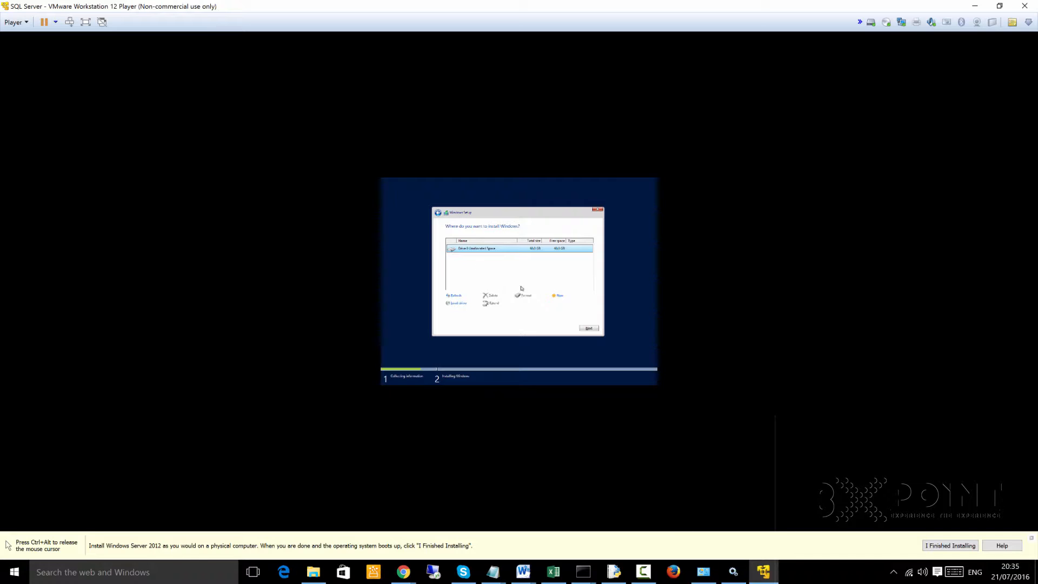
pyautogui.click(589, 328)
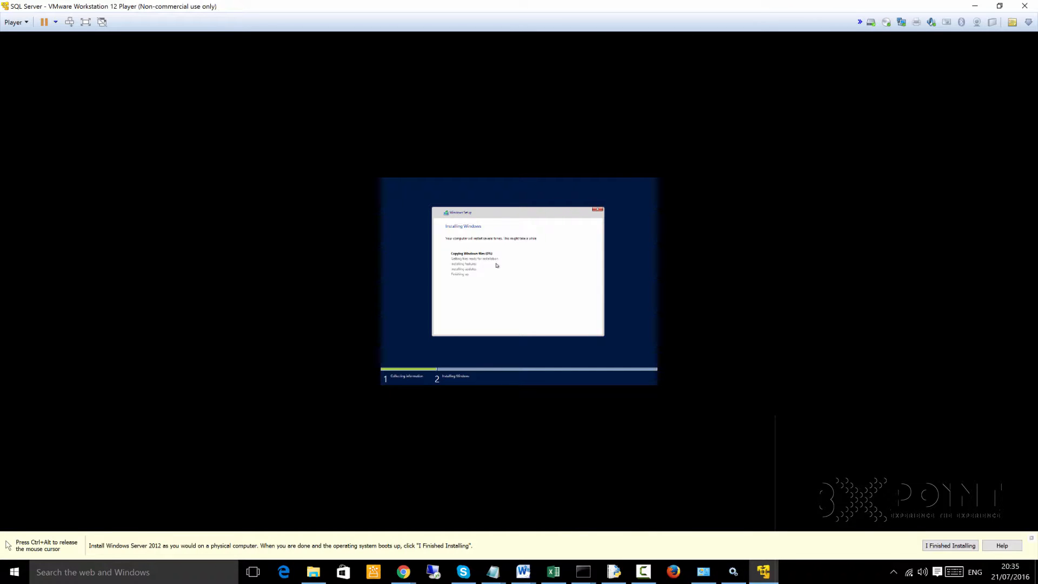
pyautogui.hotkey('ctrl', 'alt')
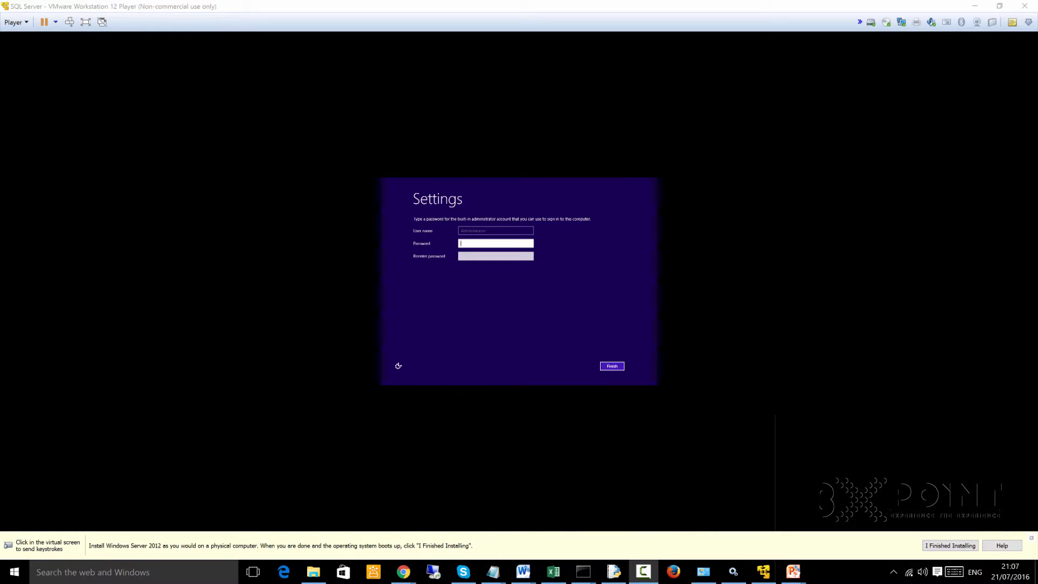
# - Enter and re-enter the password for the built-in administrator account and finish the Windows settings
pyautogui.click(520, 244)
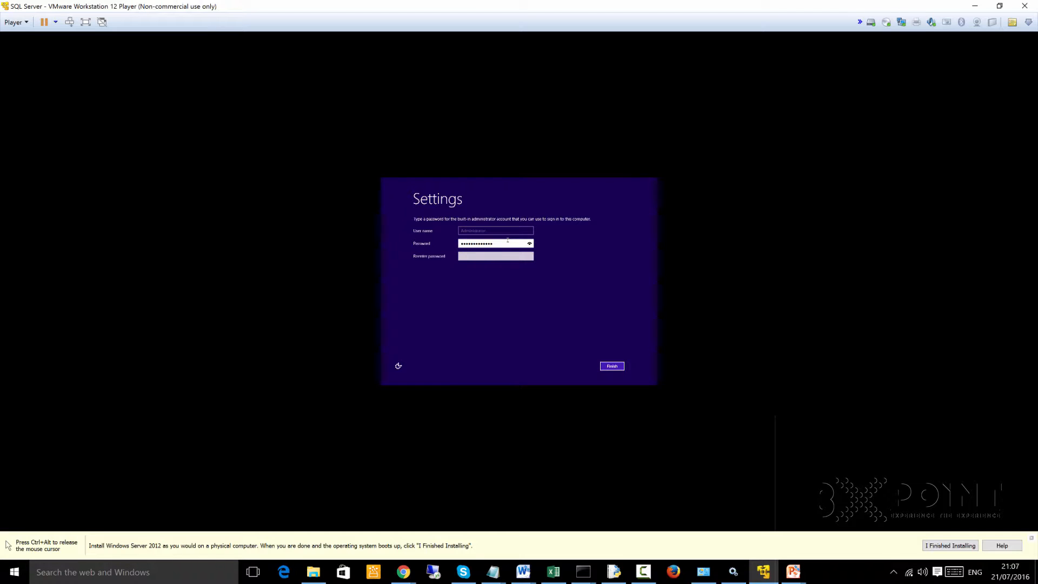
pyautogui.press('Tab')
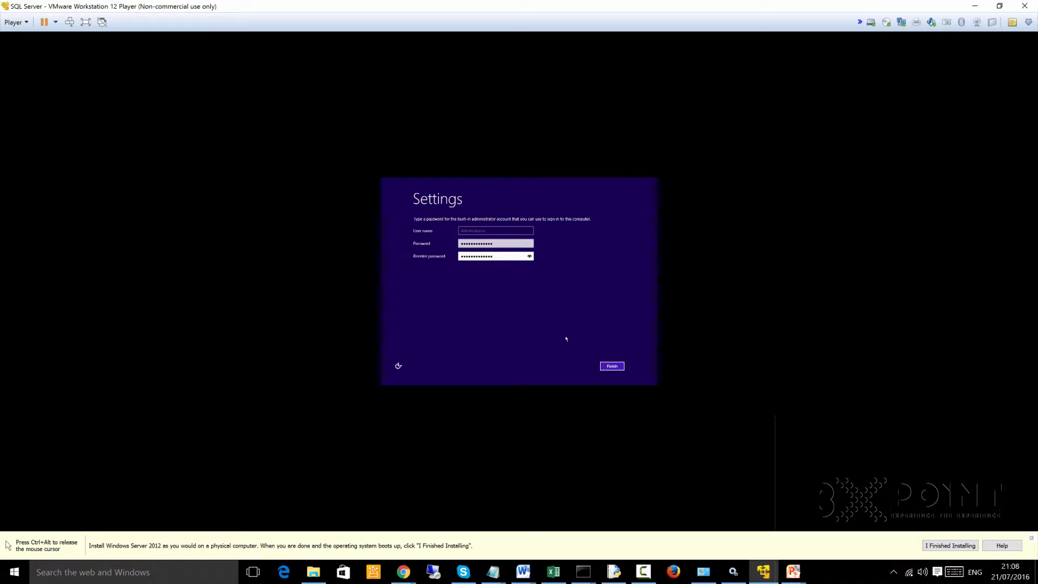
pyautogui.click(612, 367)
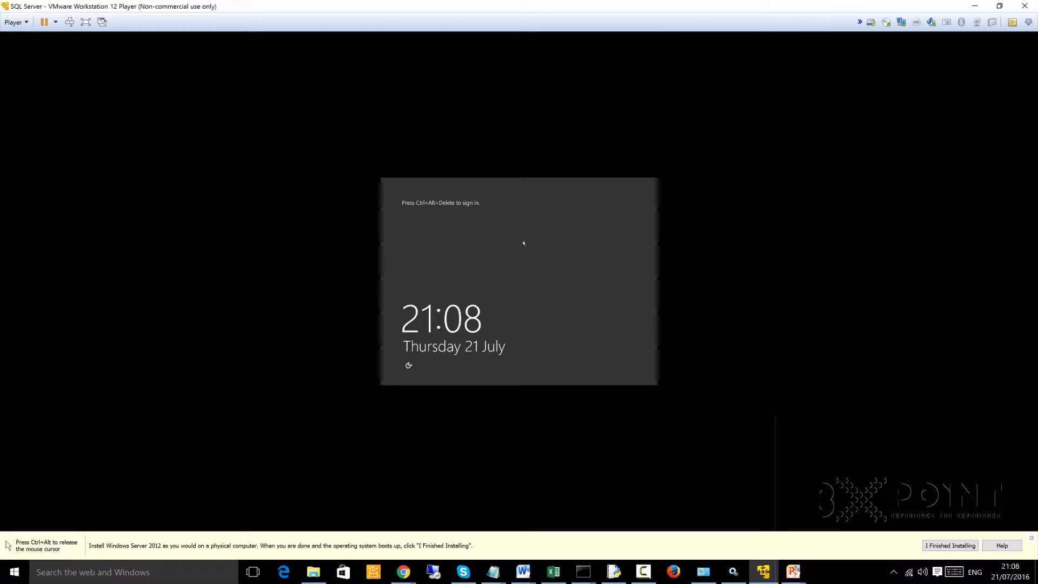
# - Unlock the Windows Server sign-in screen and sign in as Administrator with the account password
pyautogui.hotkey('ctrl', 'alt')
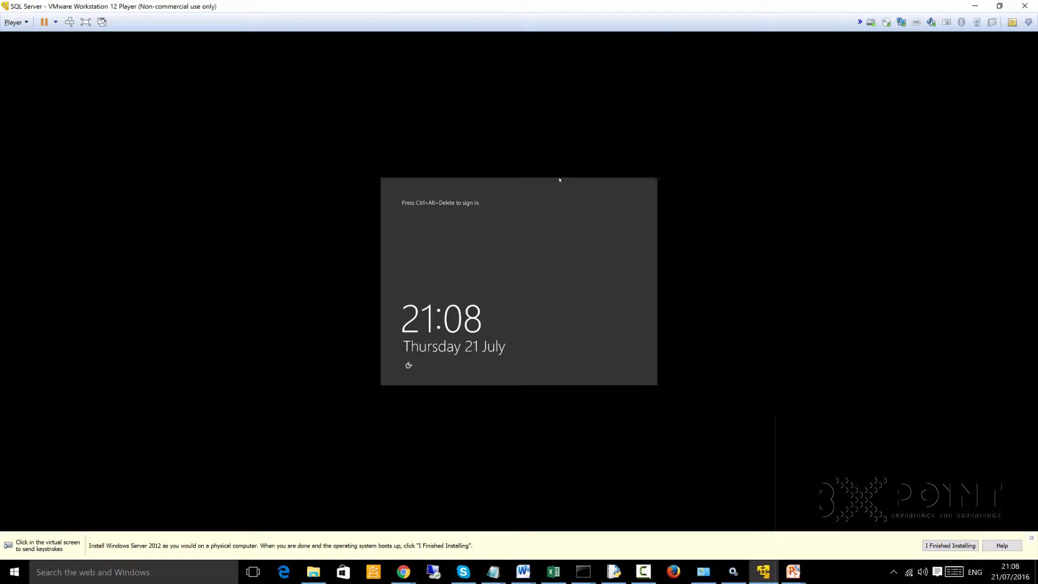
pyautogui.click(559, 179)
pyautogui.hotkey('ctrl', 'alt', 'Delete')
pyautogui.hotkey('ctrl', 'alt', 'Delete')
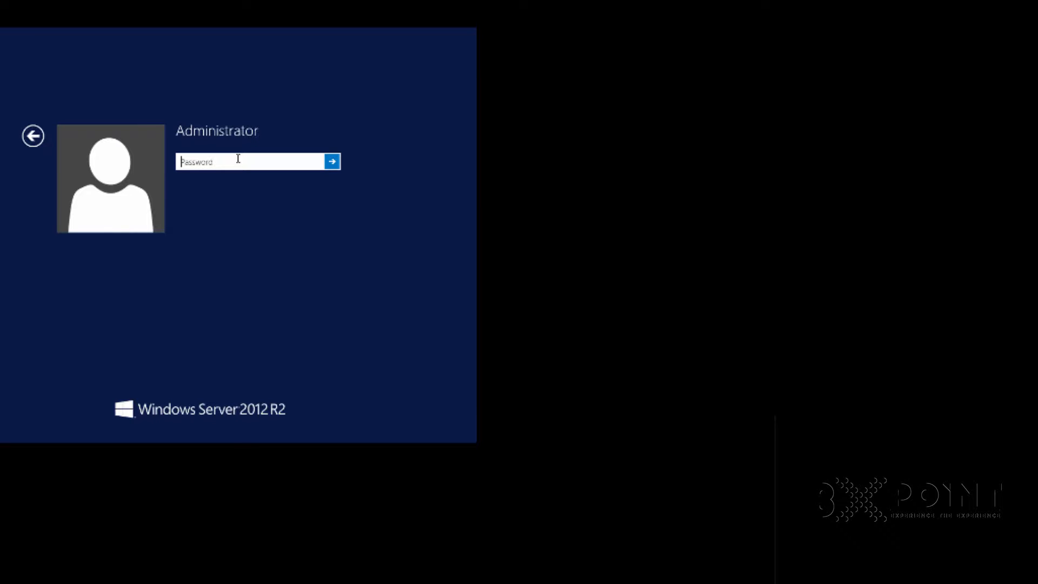
pyautogui.write('P@s•••••••••')
pyautogui.press('Return')
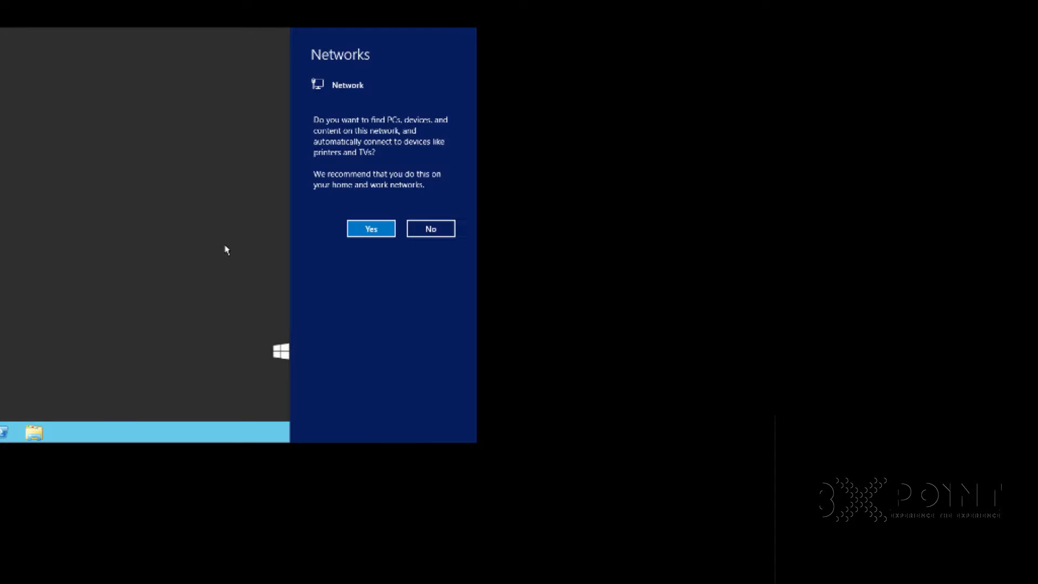
# - Allow device discovery on the network and open File Explorer with Server Manager minimized
pyautogui.click(372, 229)
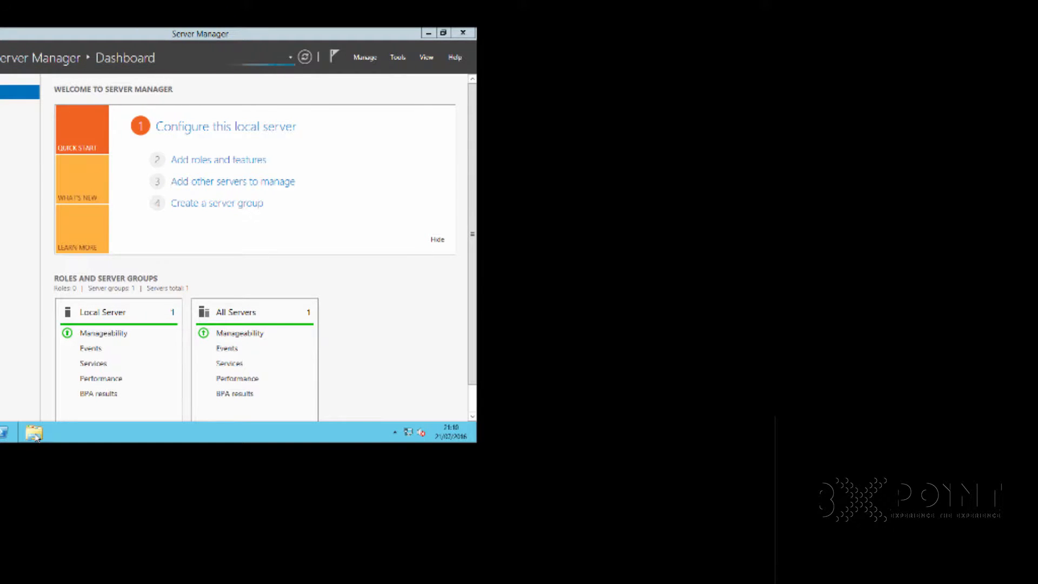
pyautogui.click(36, 437)
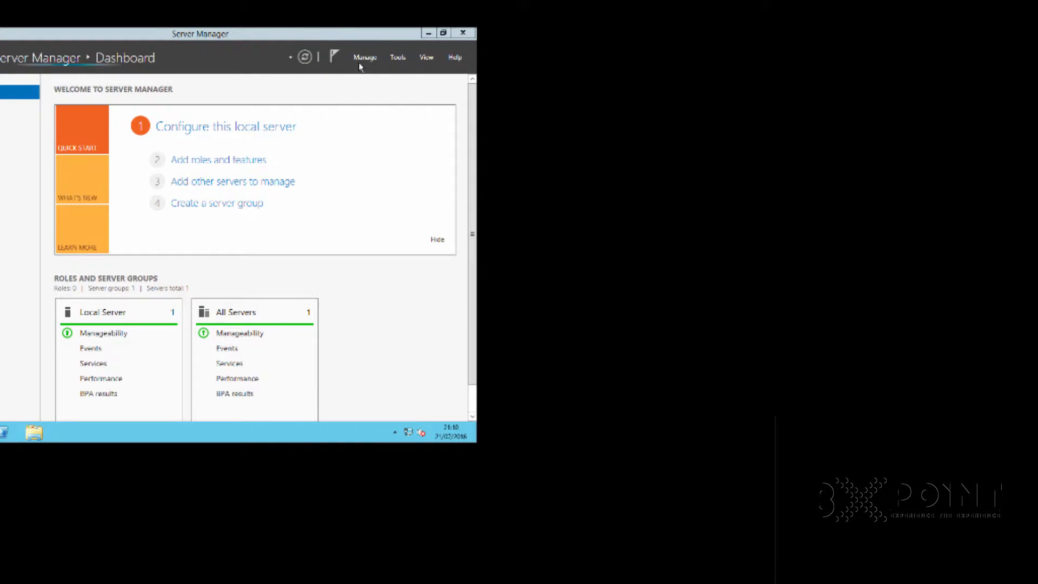
pyautogui.click(428, 36)
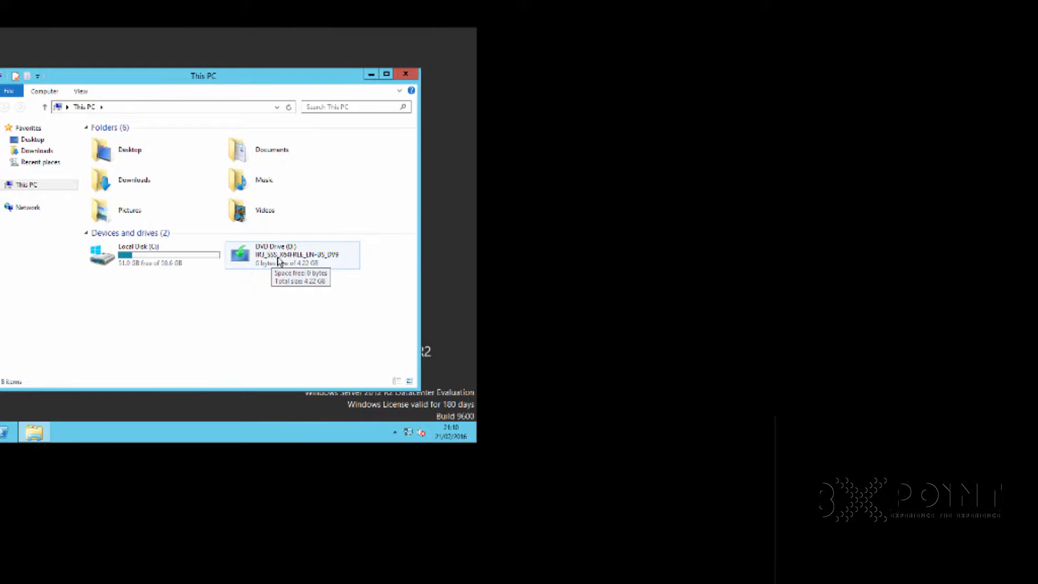
# - Examine the files on DVD Drive (D:), open and close its setup application, and return to This PC
pyautogui.doubleClick(273, 265)
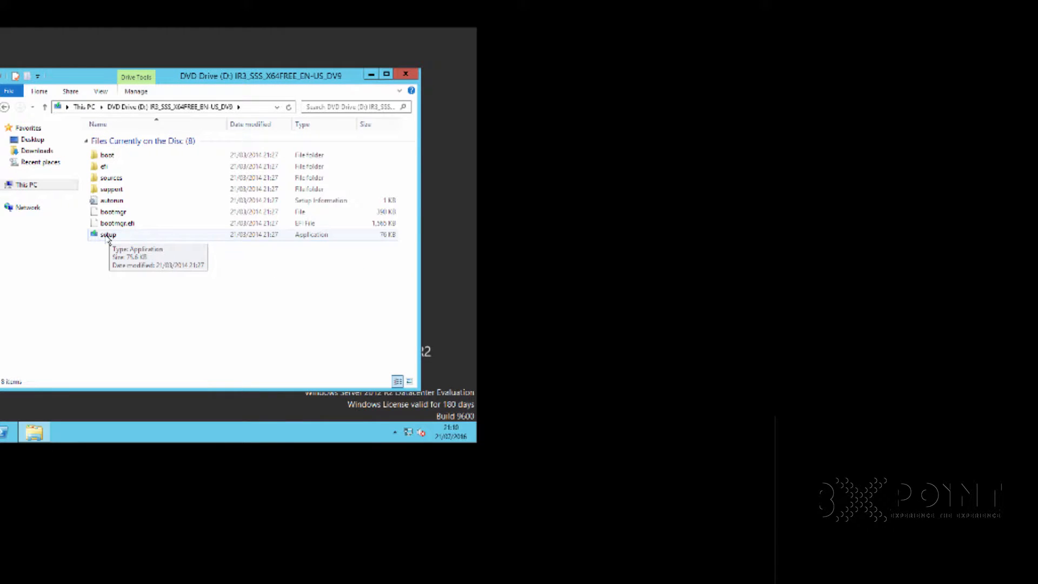
pyautogui.click(108, 236)
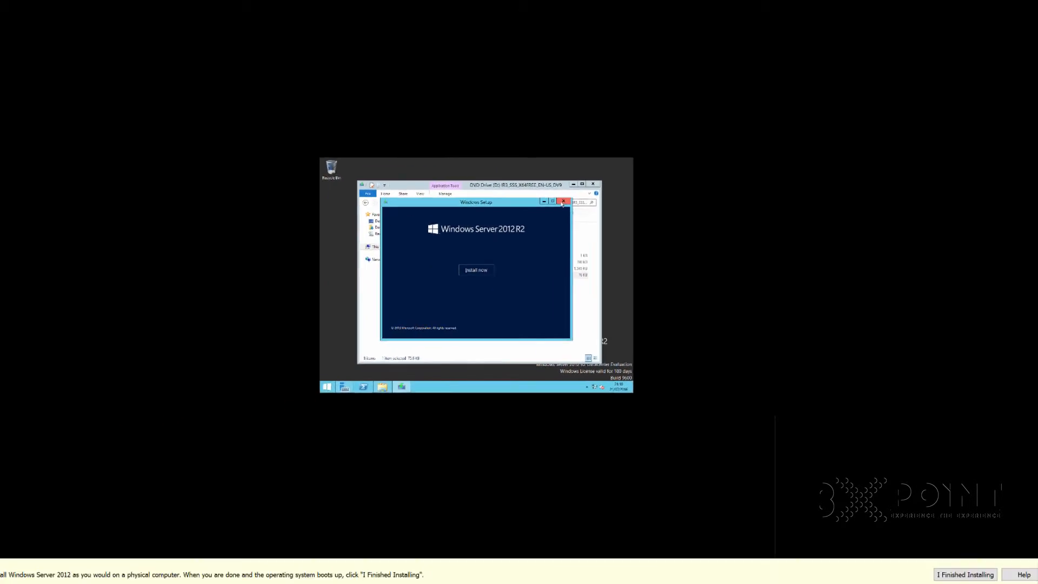
pyautogui.click(562, 201)
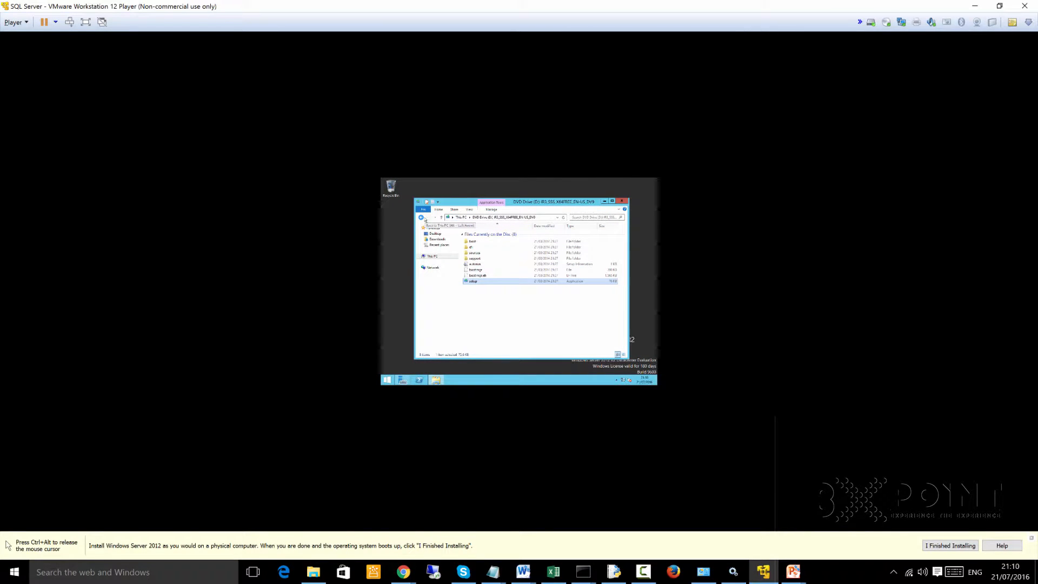
pyautogui.click(421, 217)
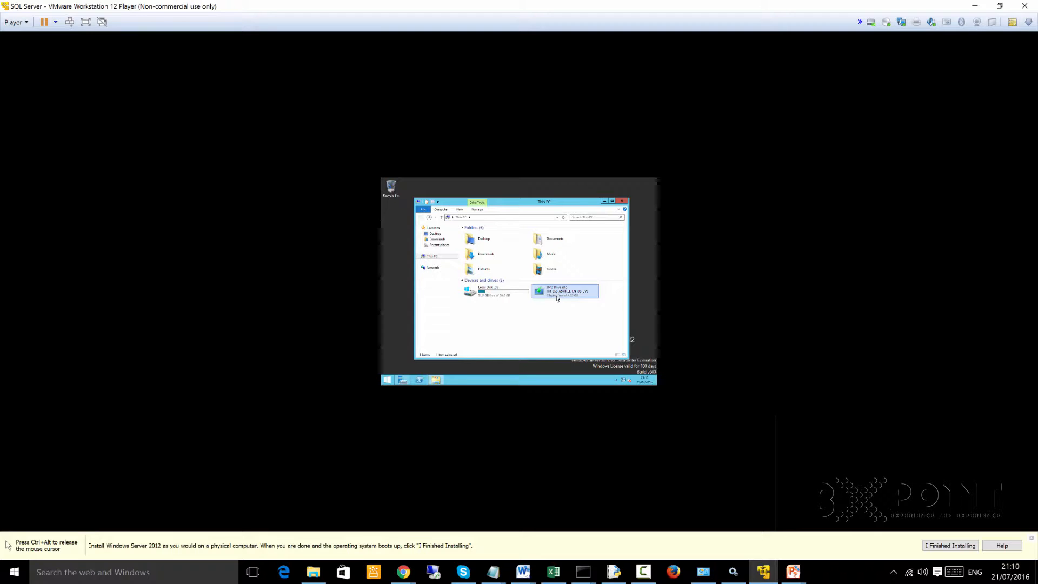
# - Release the cursor, load the VMware Tools disc into the virtual machine, and launch its installer from the DVD drive
pyautogui.hotkey('ctrl', 'alt')
pyautogui.click(381, 216)
pyautogui.hotkey('ctrl', 'alt')
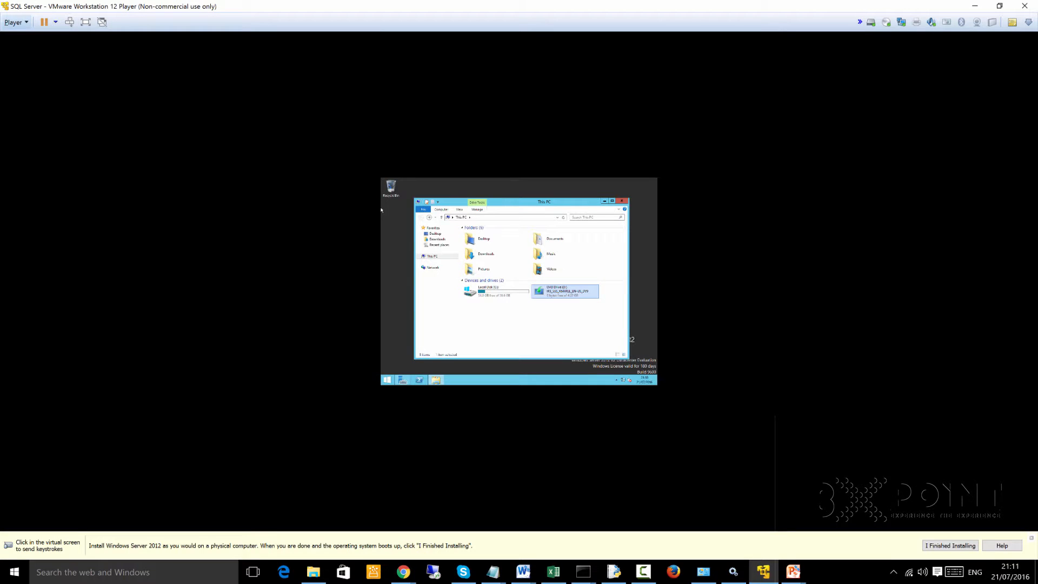
pyautogui.click(16, 22)
pyautogui.moveTo(65, 79)
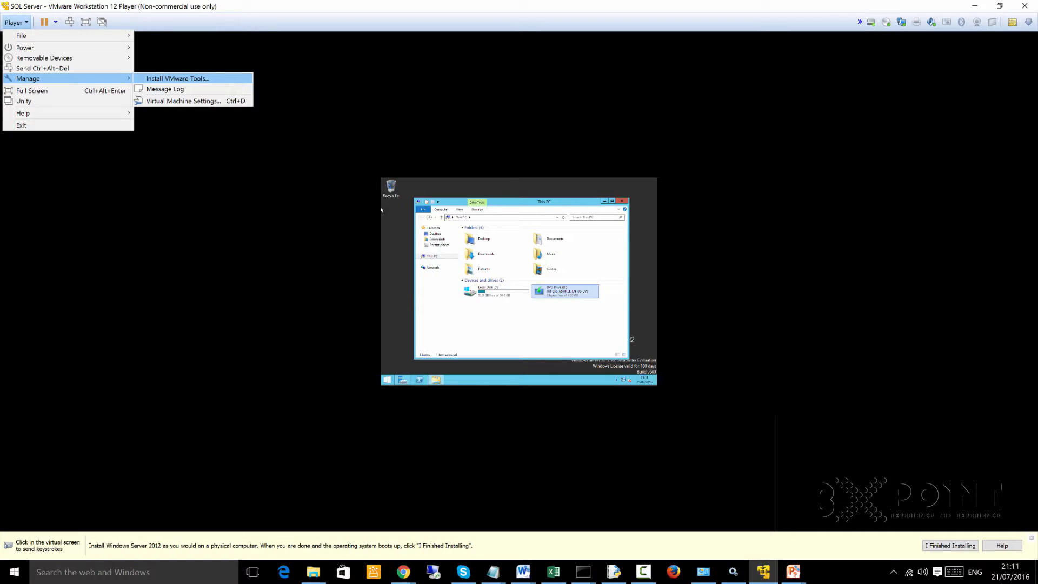
pyautogui.click(177, 79)
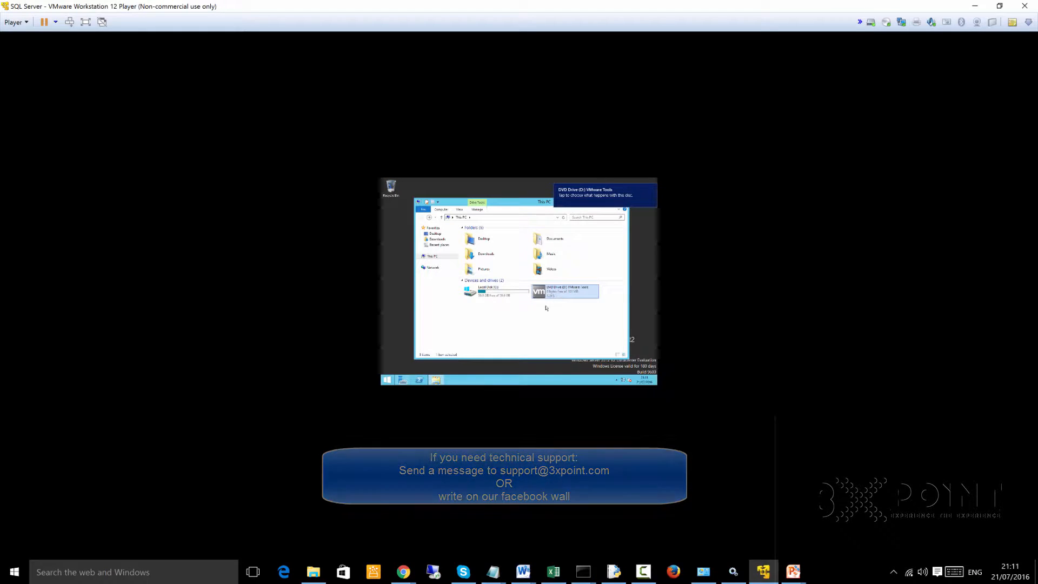
pyautogui.click(547, 307)
pyautogui.doubleClick(547, 291)
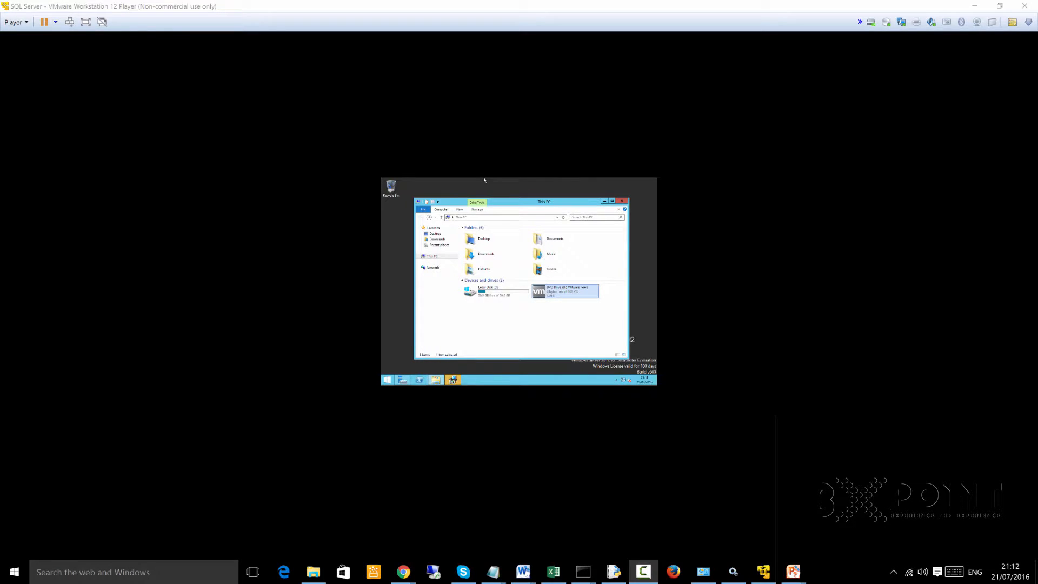
# - Bring up the VMware Tools Setup wizard and install VMware Tools with the Complete setup type
pyautogui.click(485, 180)
pyautogui.click(453, 380)
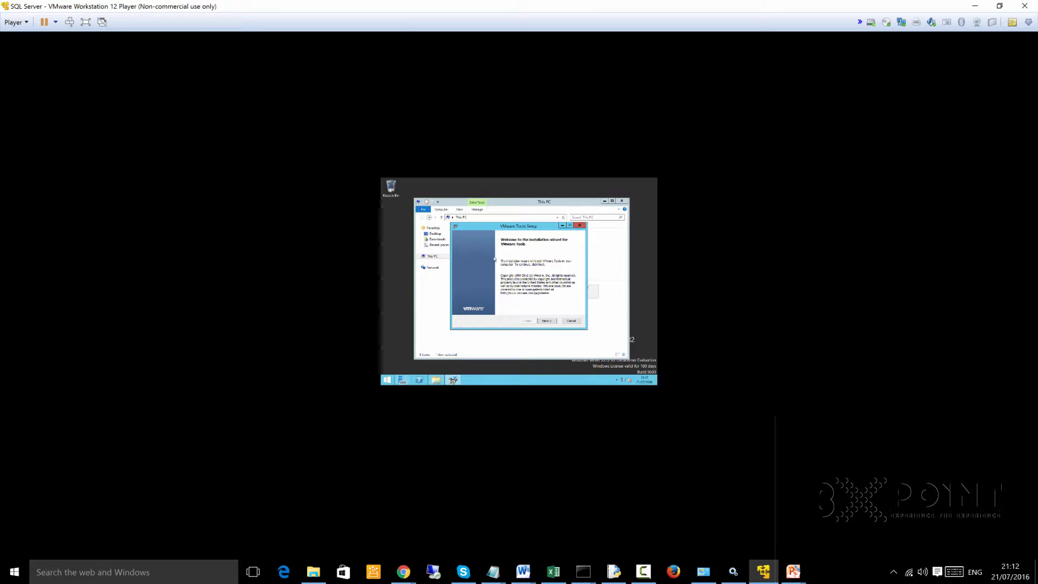
pyautogui.click(547, 321)
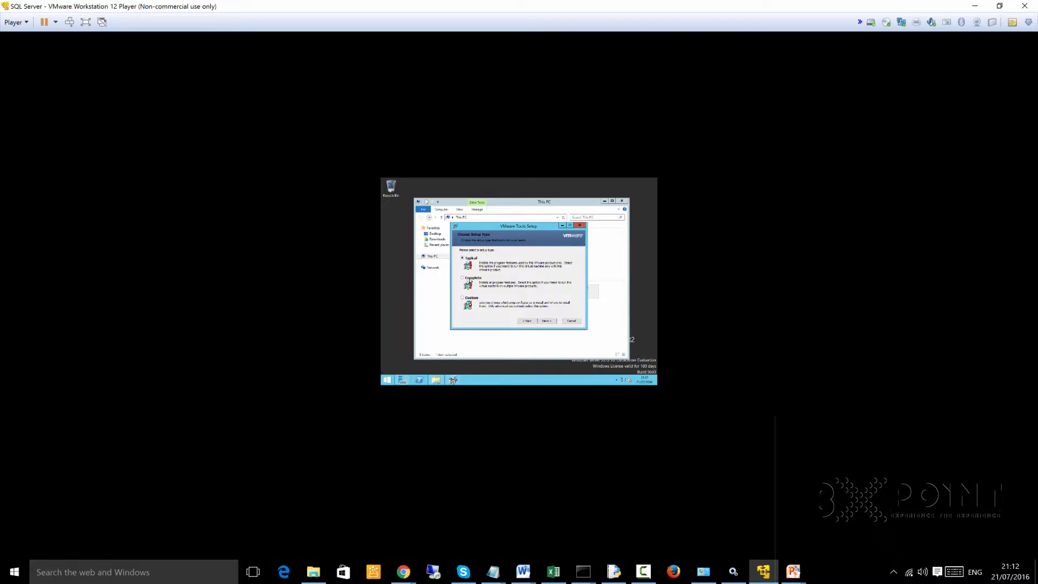
pyautogui.click(545, 321)
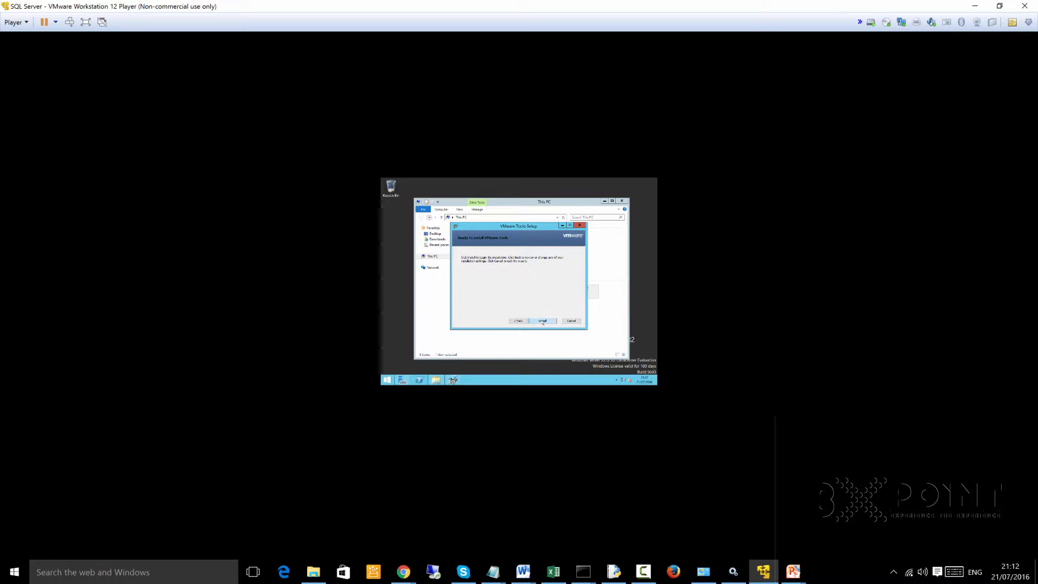
pyautogui.click(542, 321)
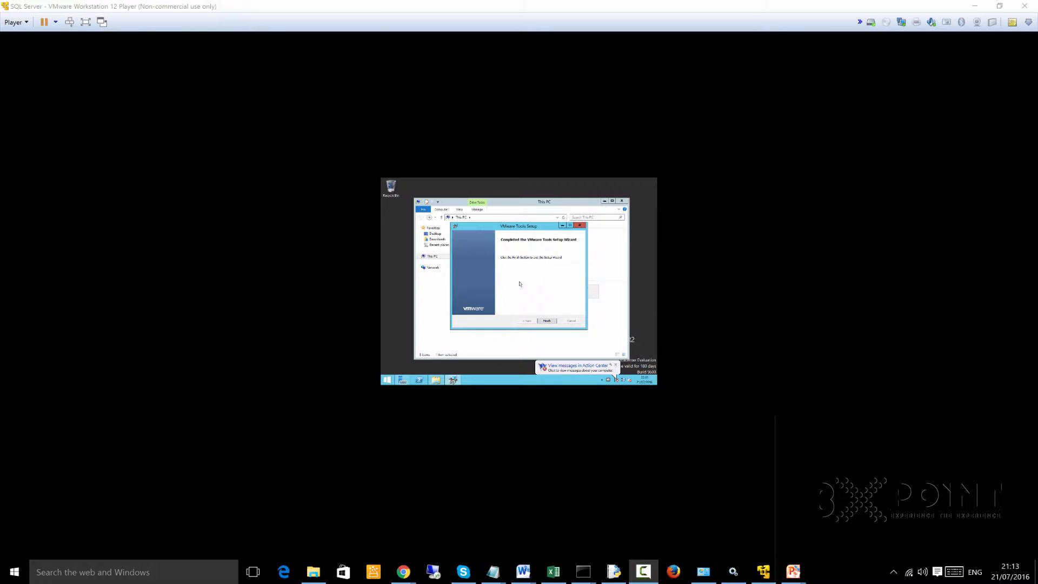
# - Finish the VMware Tools Setup wizard and restart the virtual machine to apply the configuration changes
pyautogui.click(519, 284)
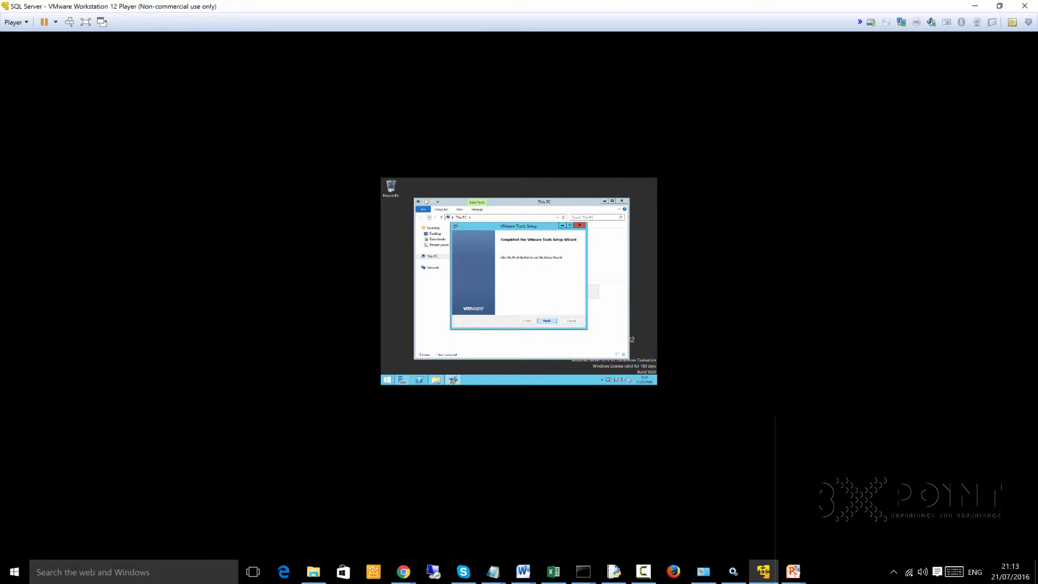
pyautogui.click(546, 321)
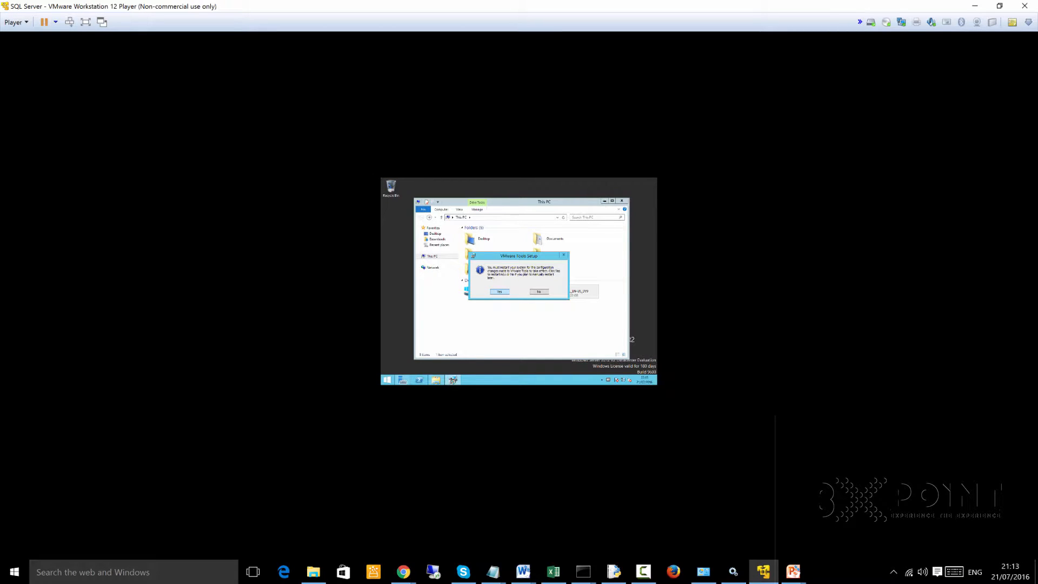
pyautogui.press('Return')
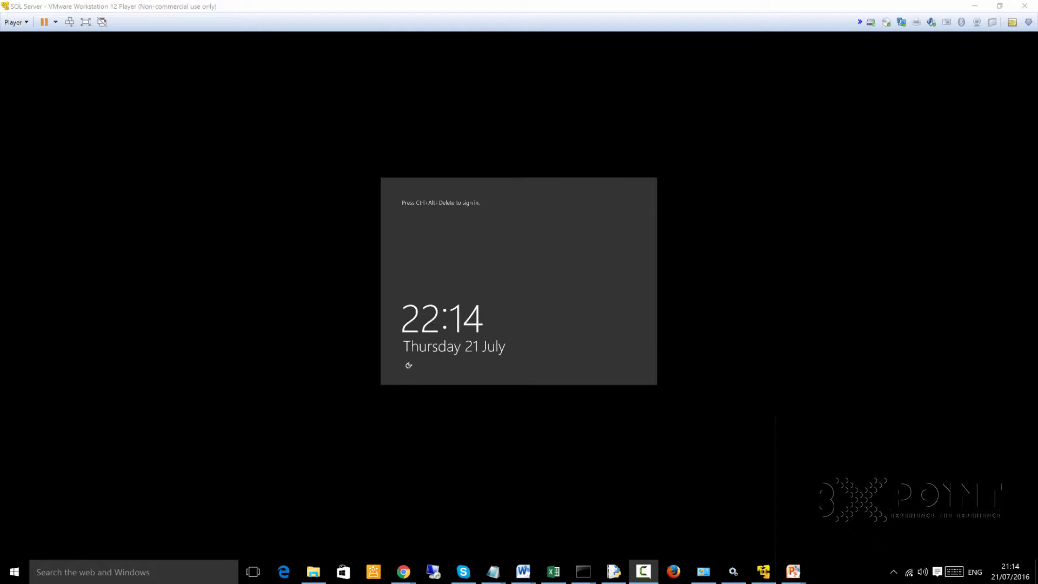
# - Switch to the virtual machine, unlock its sign-in screen, and sign in to the Administrator account with its password
pyautogui.hotkey('alt', 'Tab')
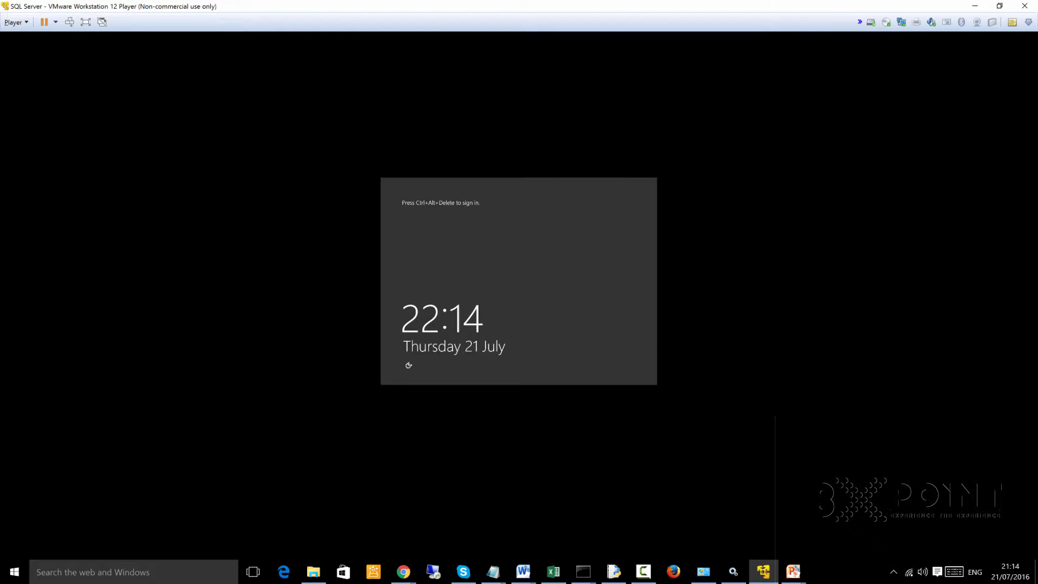
pyautogui.press('ctrl+alt+Insert')
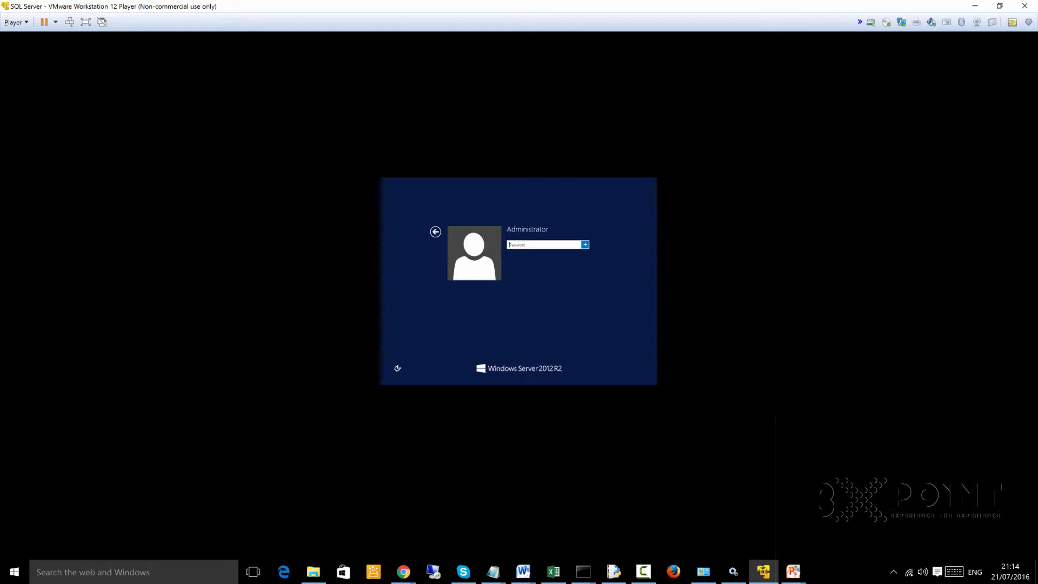
pyautogui.write('P•••••••••••')
pyautogui.press('Return')
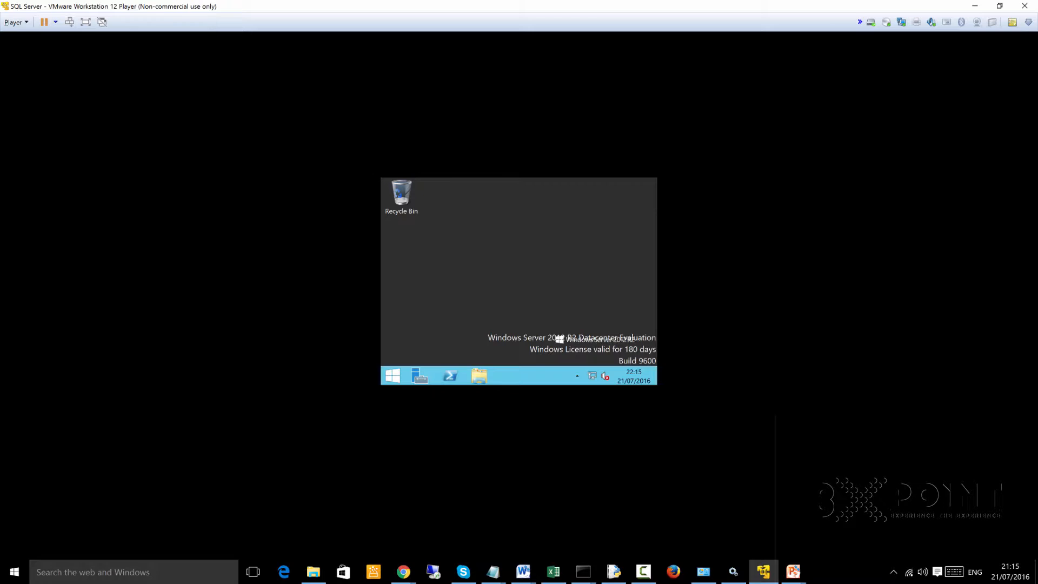
# - Open the server's Screen Resolution settings, apply a resolution of 2560 × 1600, and keep the changes
pyautogui.rightClick(504, 251)
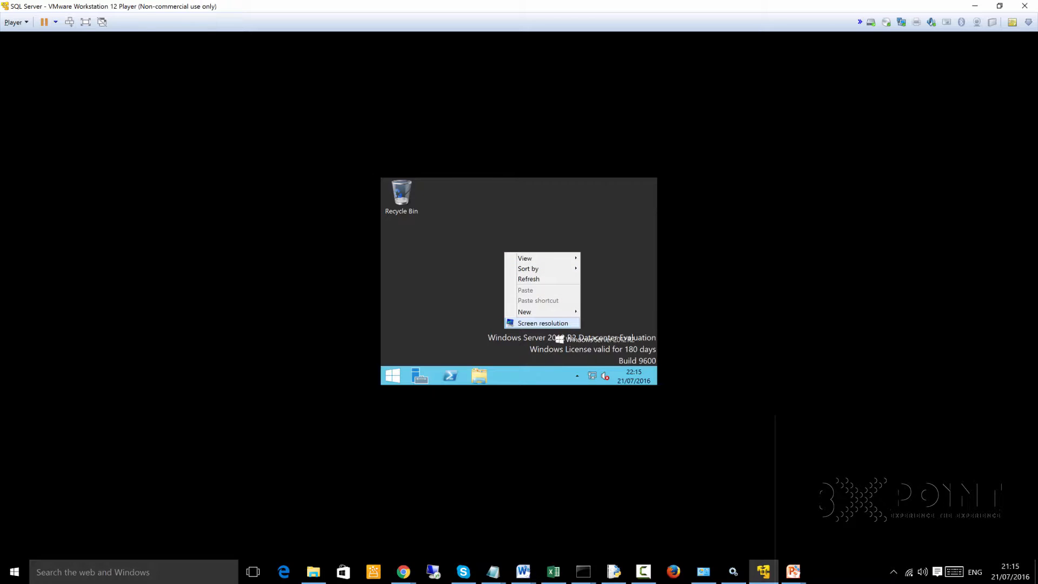
pyautogui.click(542, 323)
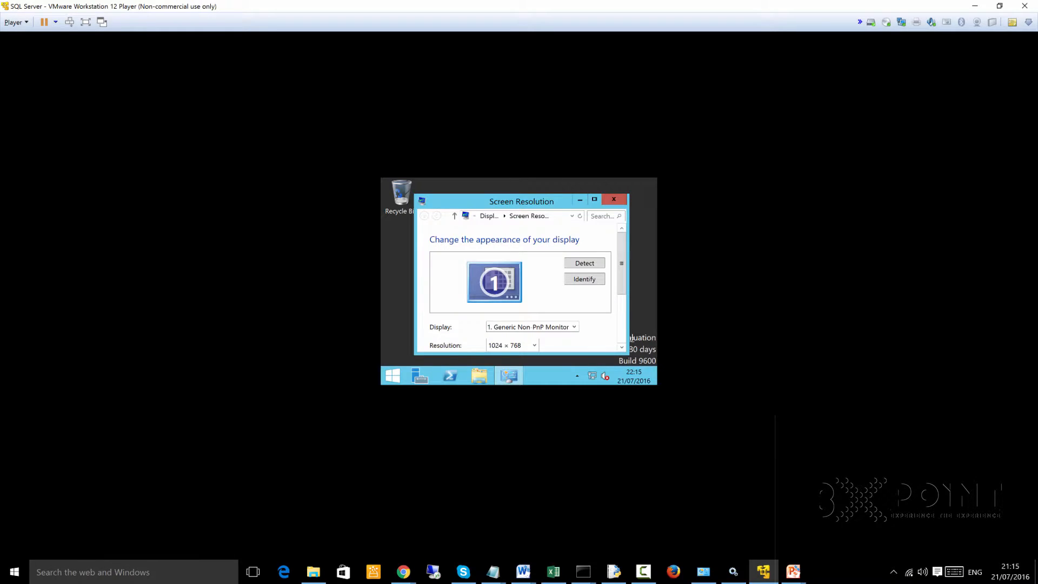
pyautogui.scroll(-2, 631, 338)
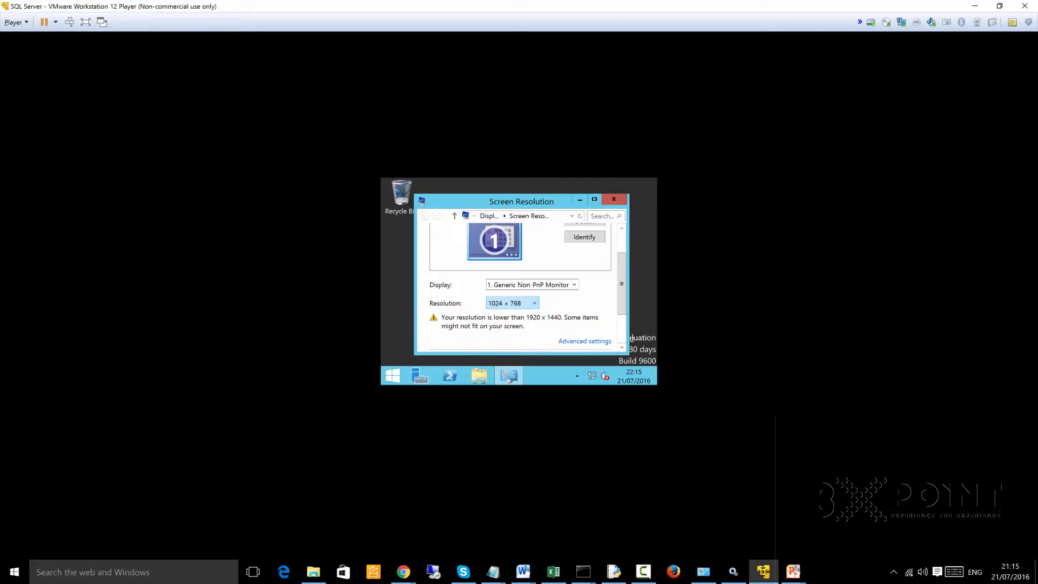
pyautogui.click(513, 303)
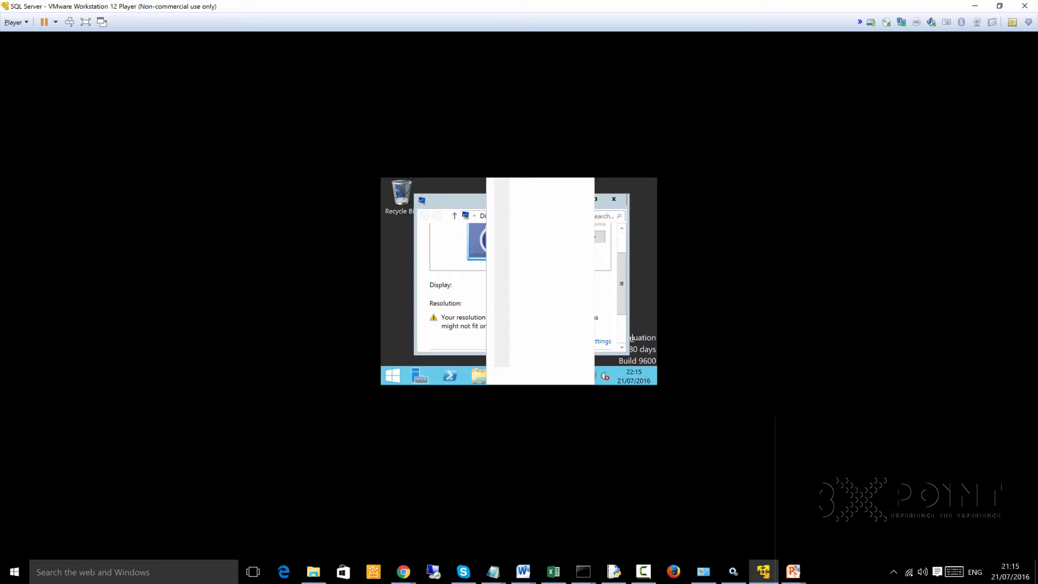
pyautogui.moveTo(498, 363); pyautogui.dragTo(498, 330)
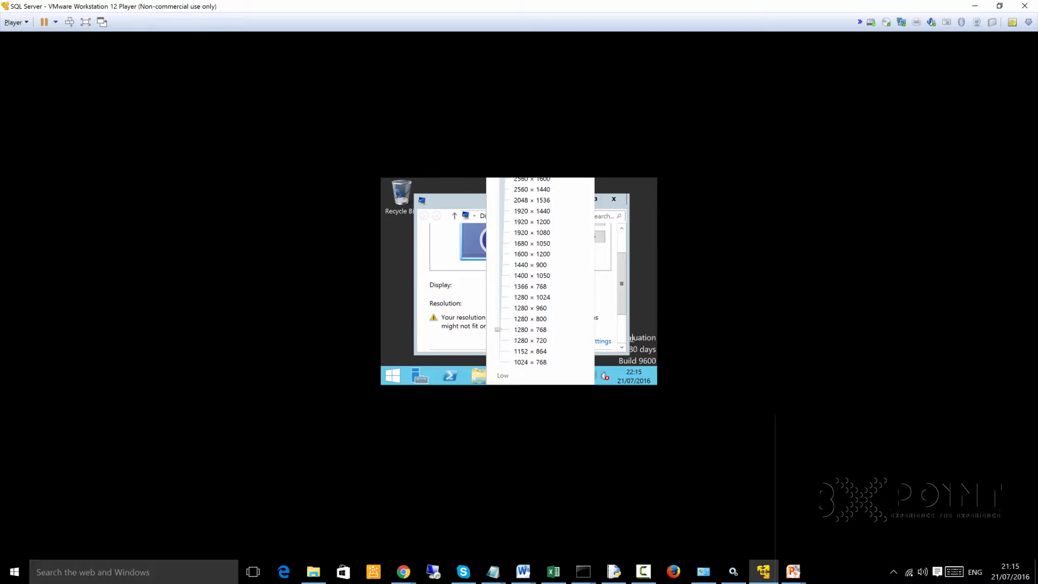
pyautogui.moveTo(498, 330); pyautogui.dragTo(499, 178)
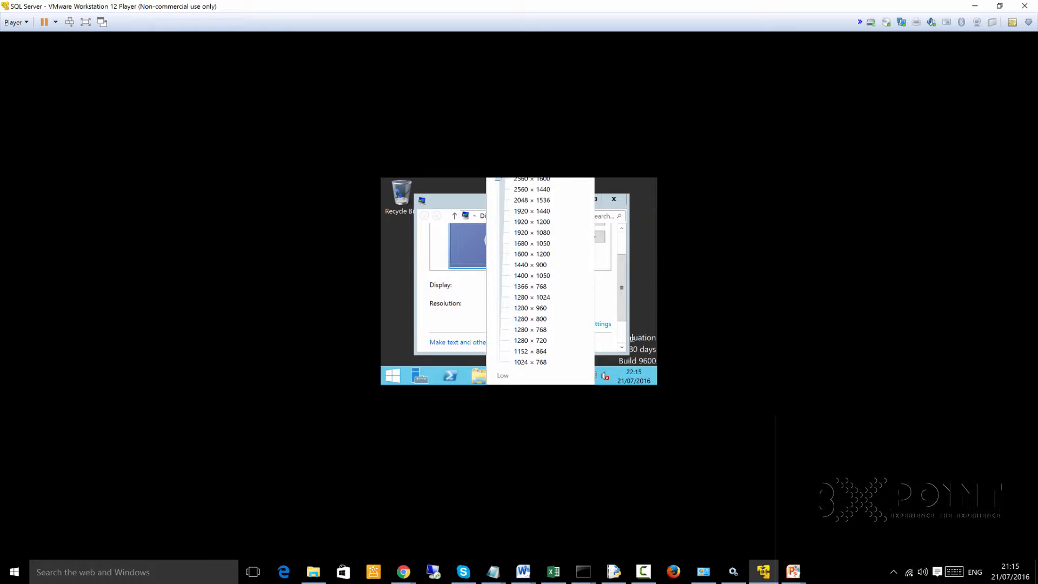
pyautogui.click(631, 339)
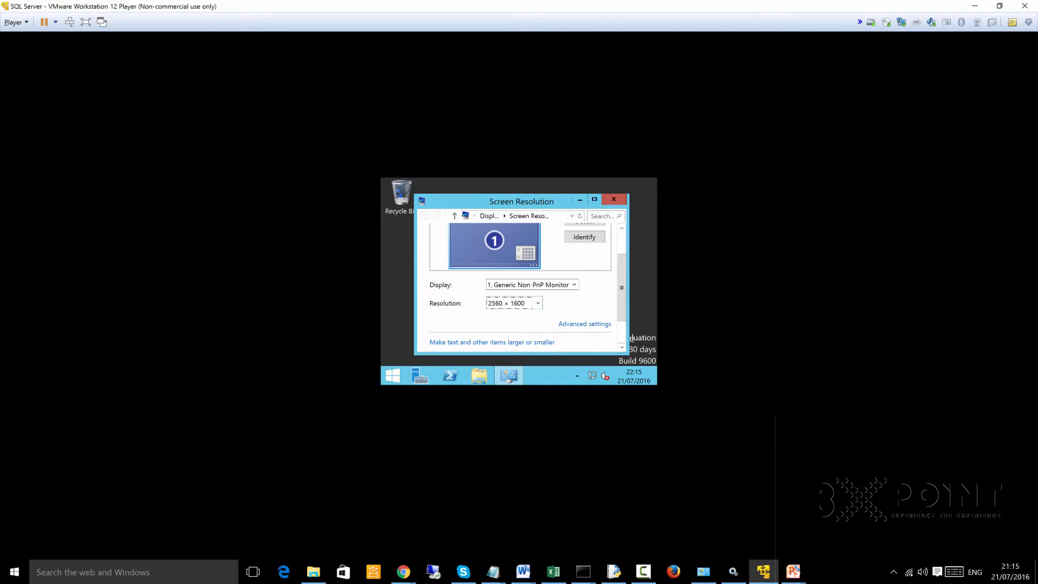
pyautogui.scroll(-2, 632, 338)
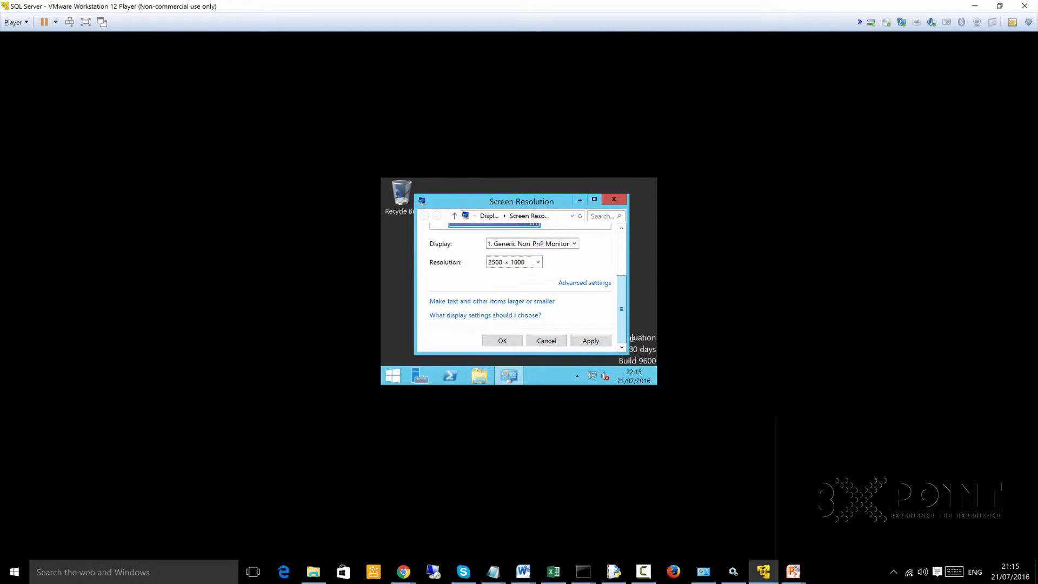
pyautogui.click(591, 341)
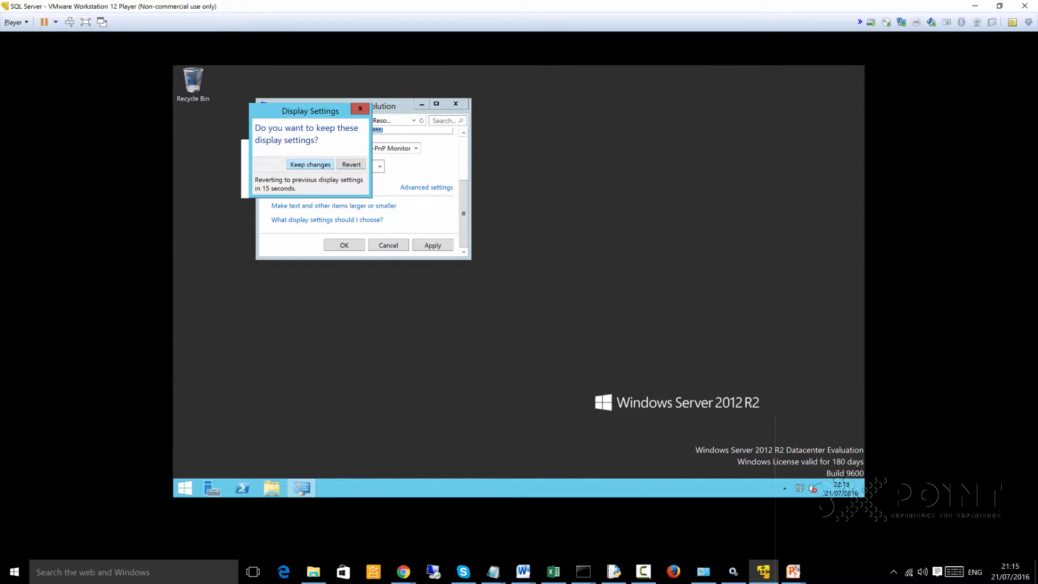
pyautogui.click(310, 164)
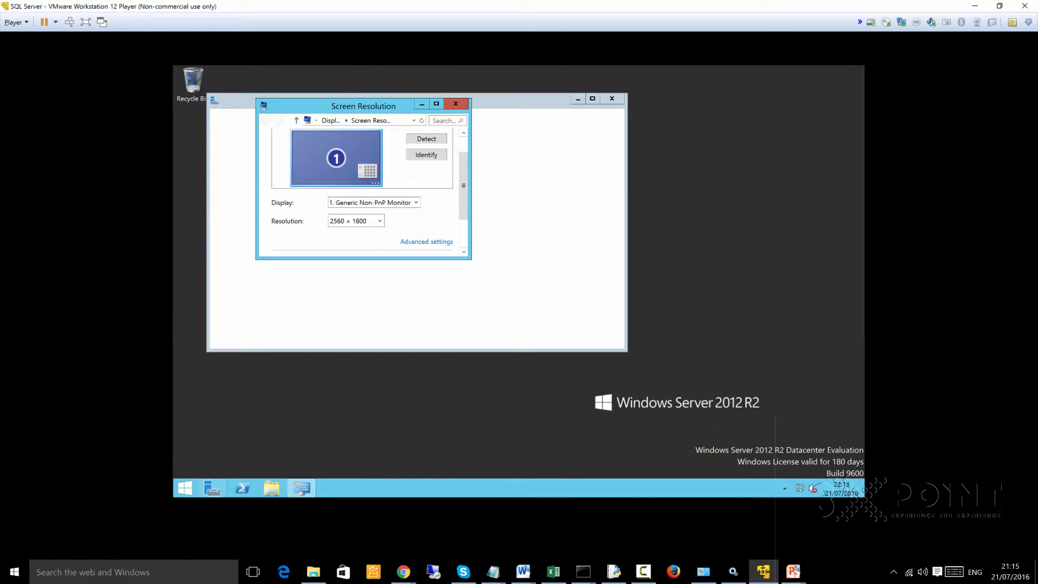
# - Set the server's screen resolution to 3840 × 2160, apply it, and keep the changes
pyautogui.click(355, 220)
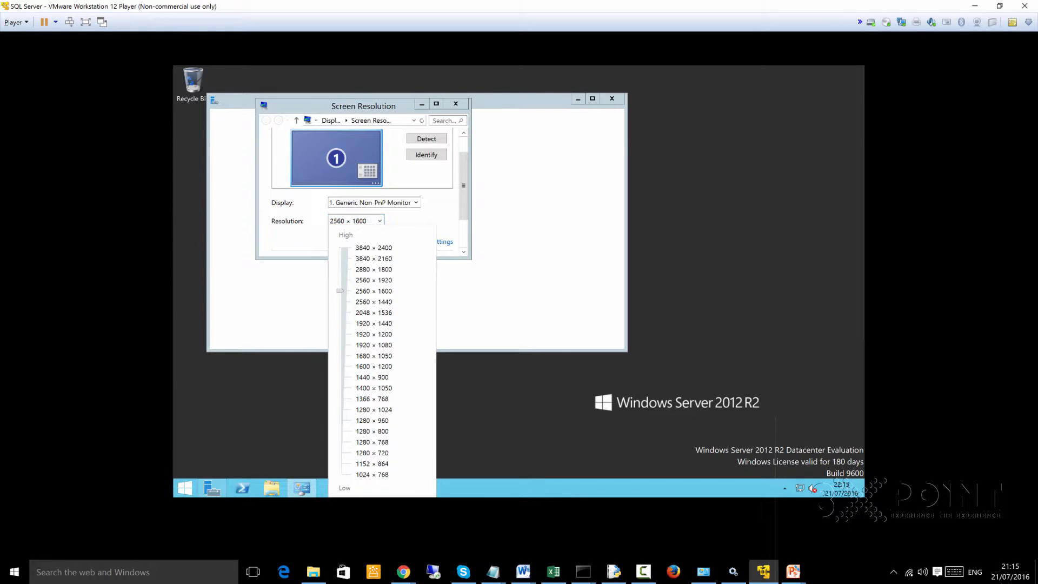
pyautogui.moveTo(339, 291); pyautogui.dragTo(339, 258)
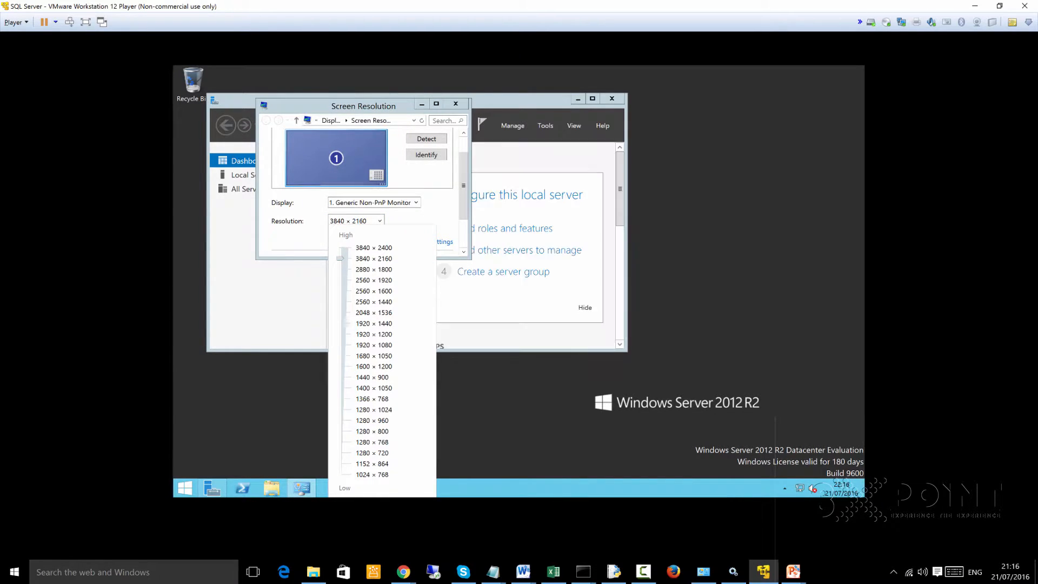
pyautogui.click(464, 194)
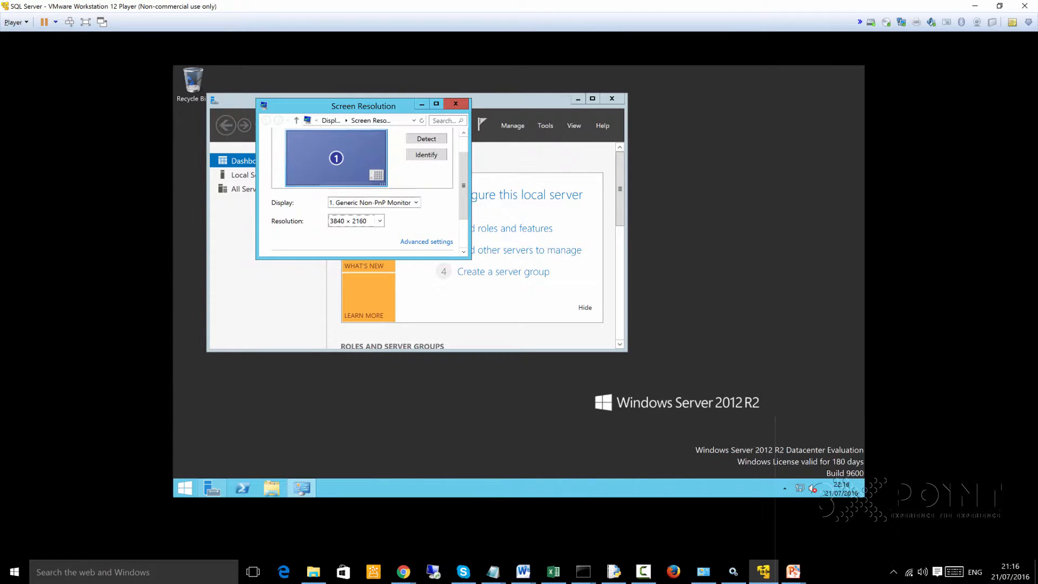
pyautogui.moveTo(464, 194); pyautogui.dragTo(463, 224)
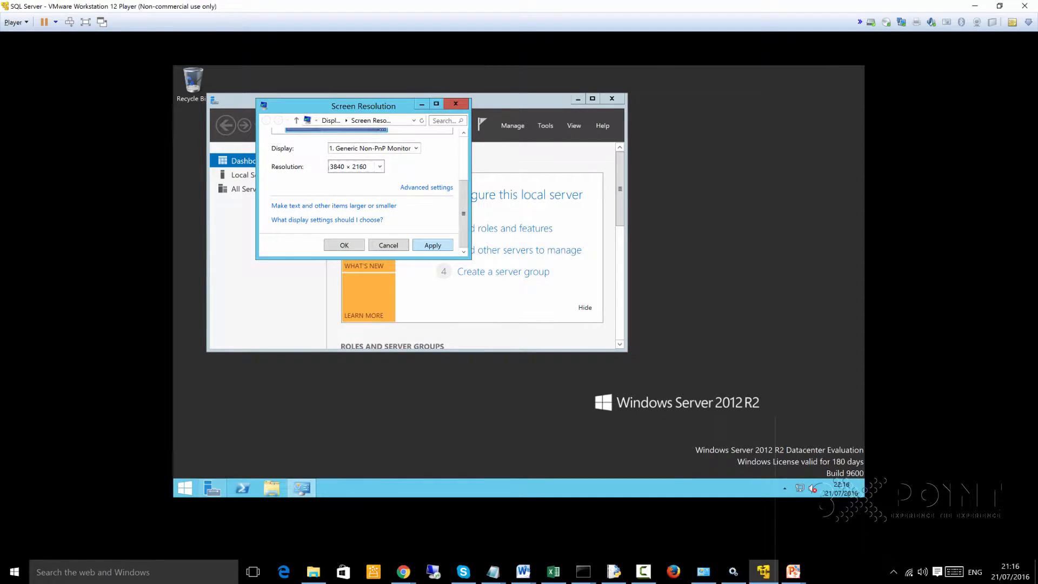
pyautogui.click(432, 245)
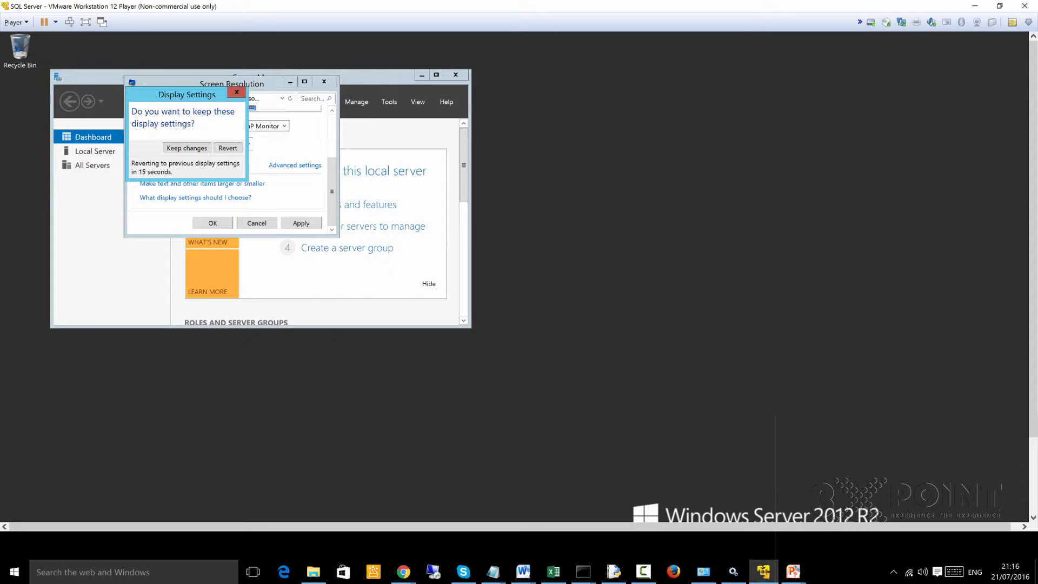
pyautogui.press('Return')
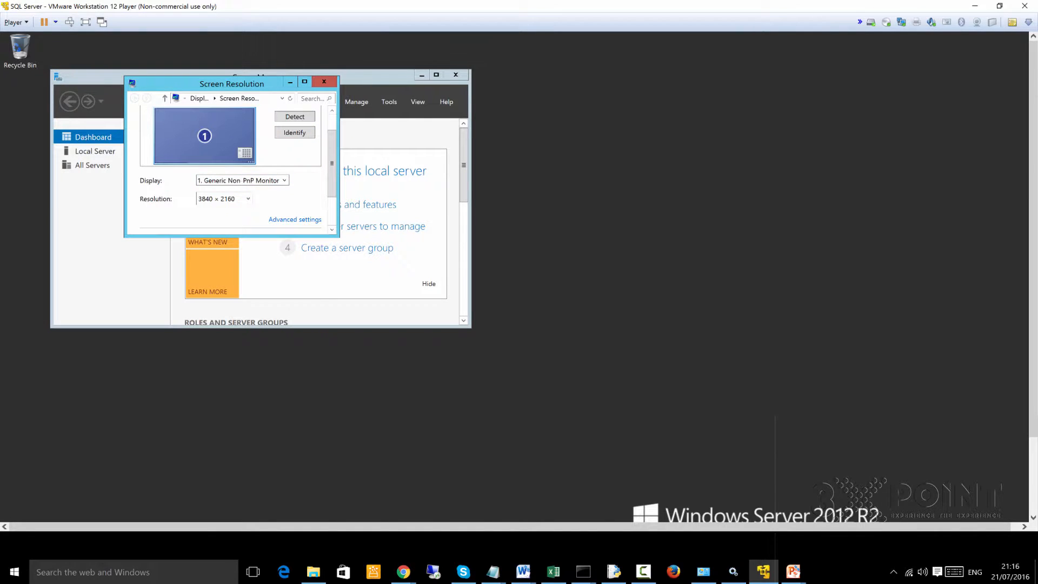
# - Close Screen Resolution and Server Manager, then restore and maximize the virtual machine window so the guest desktop refits
pyautogui.click(324, 81)
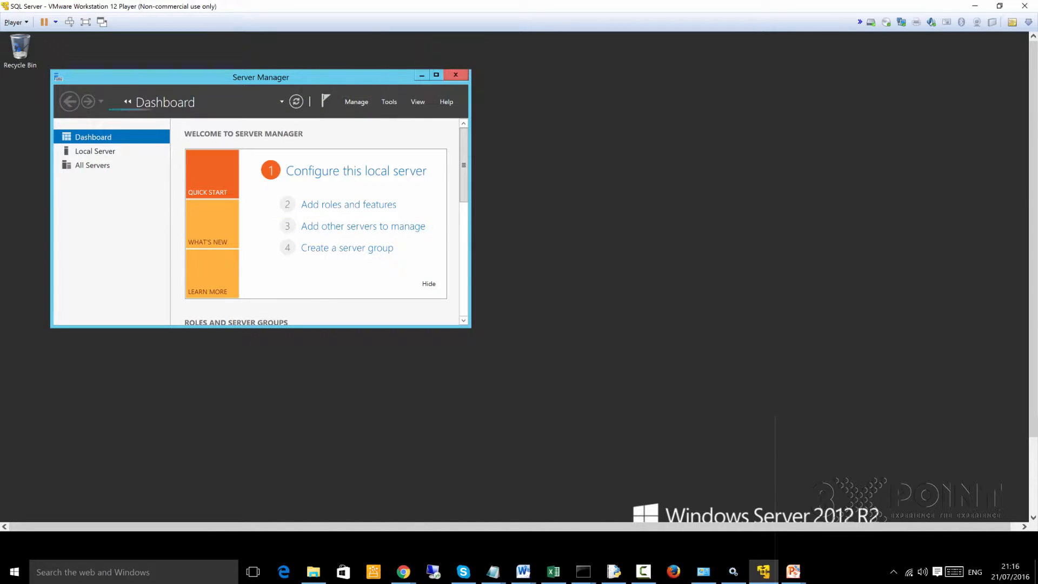
pyautogui.click(456, 75)
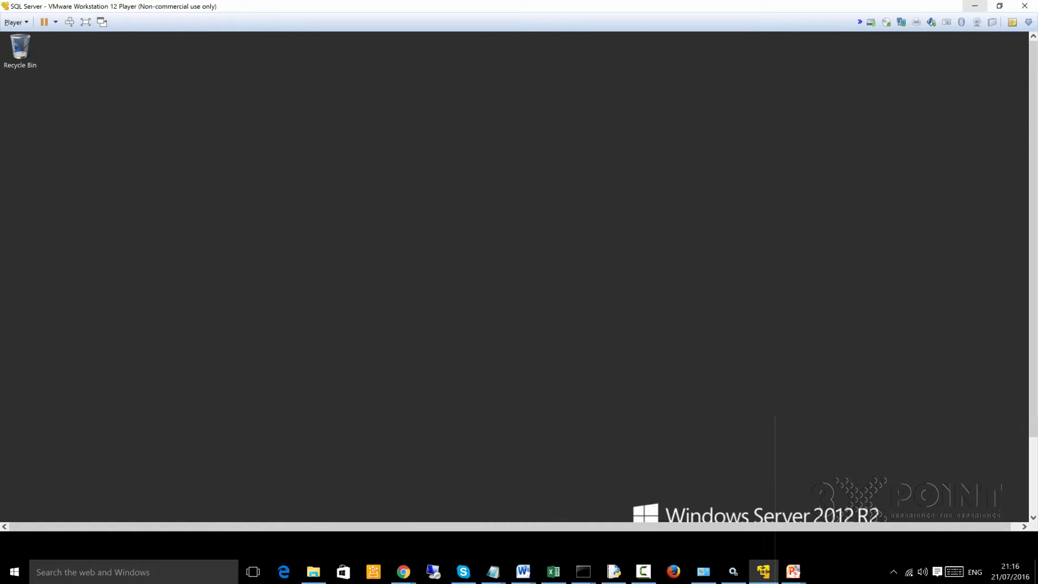
pyautogui.click(999, 6)
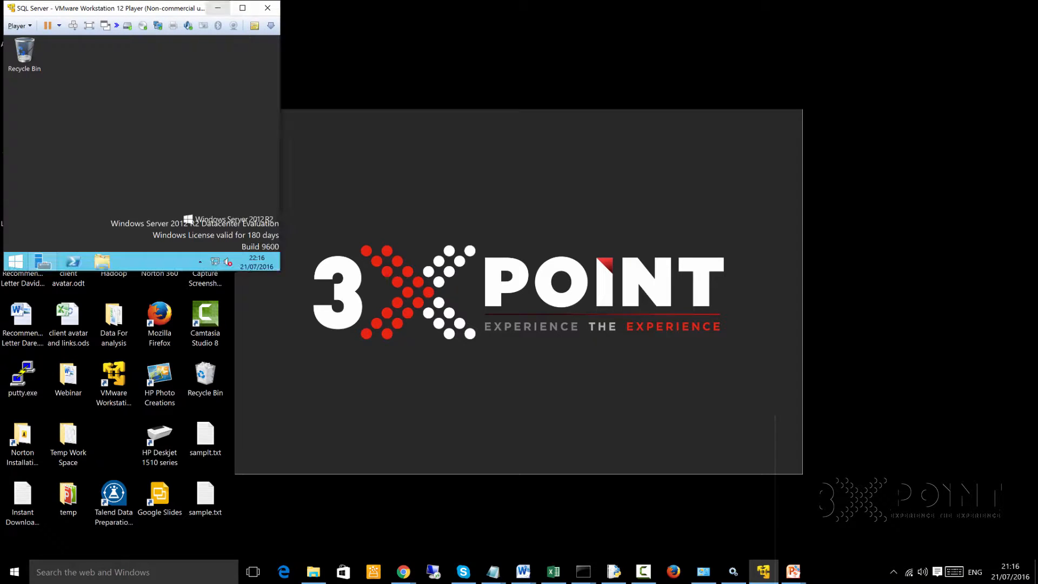
pyautogui.click(242, 8)
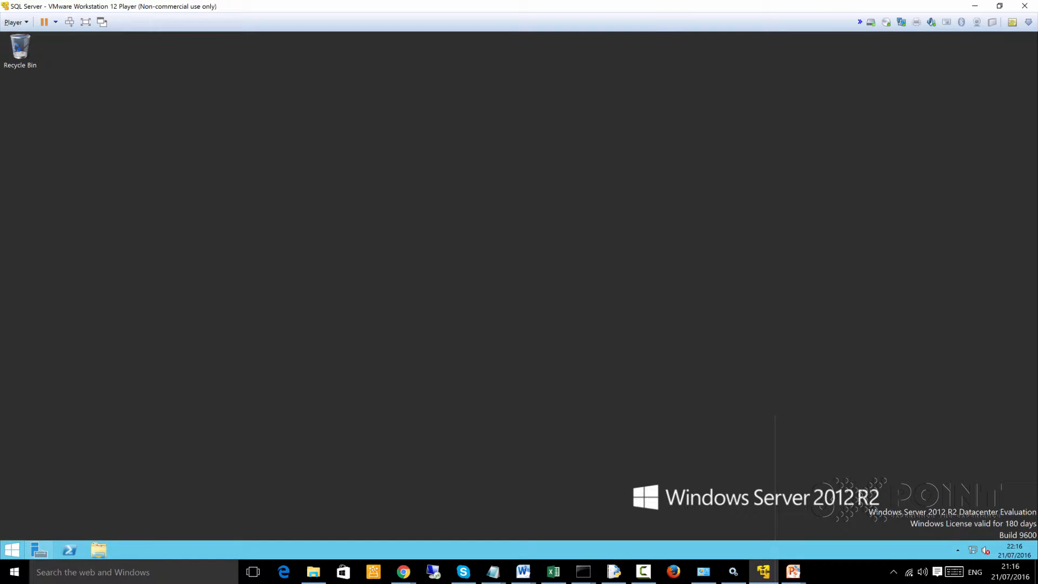
# - Show the server's Start screen, try resizing the virtual machine window, maximize it again, and return to the server desktop
pyautogui.click(12, 550)
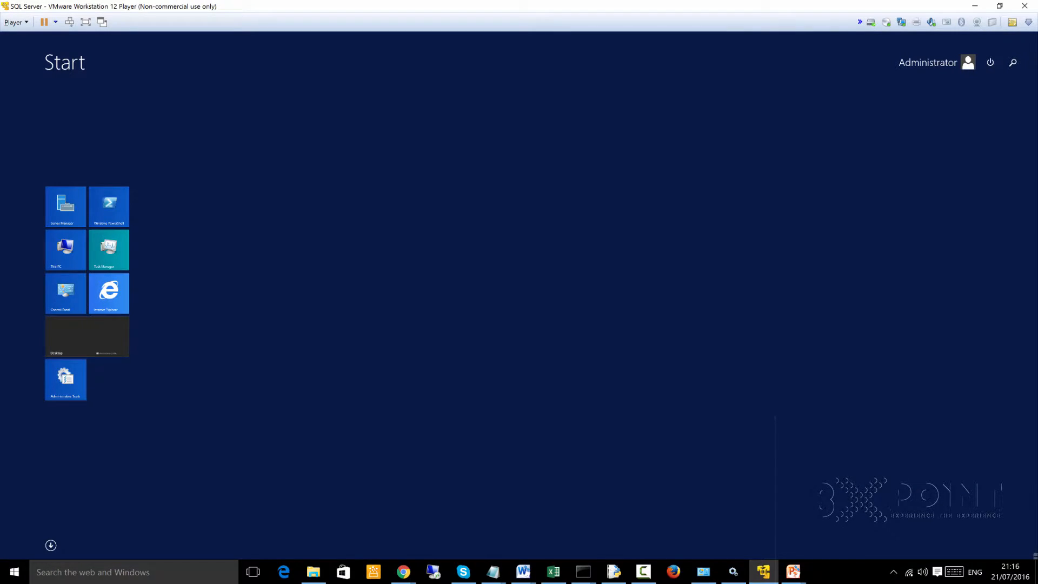
pyautogui.click(86, 22)
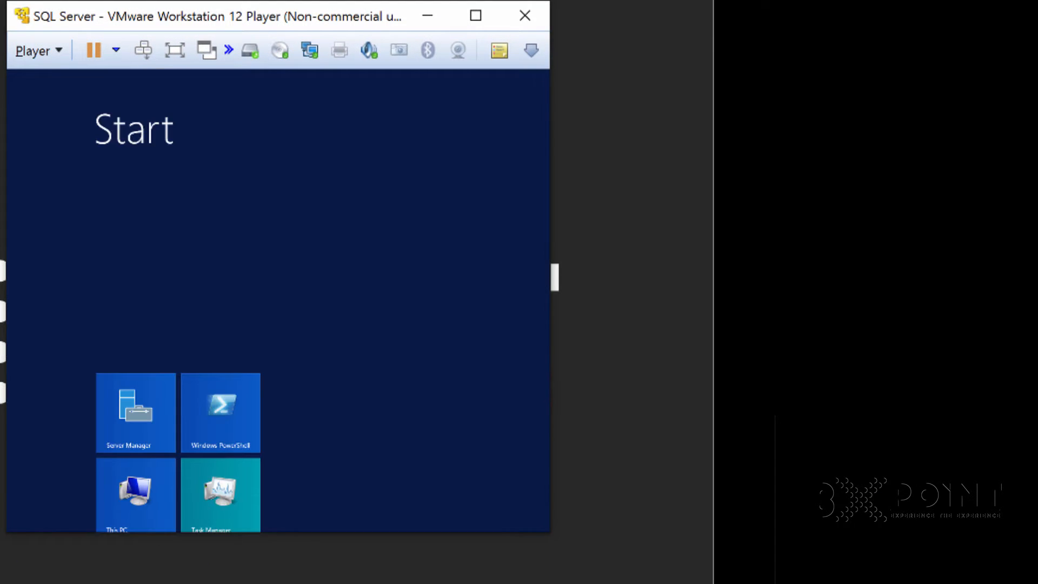
pyautogui.moveTo(555, 278); pyautogui.dragTo(1031, 277)
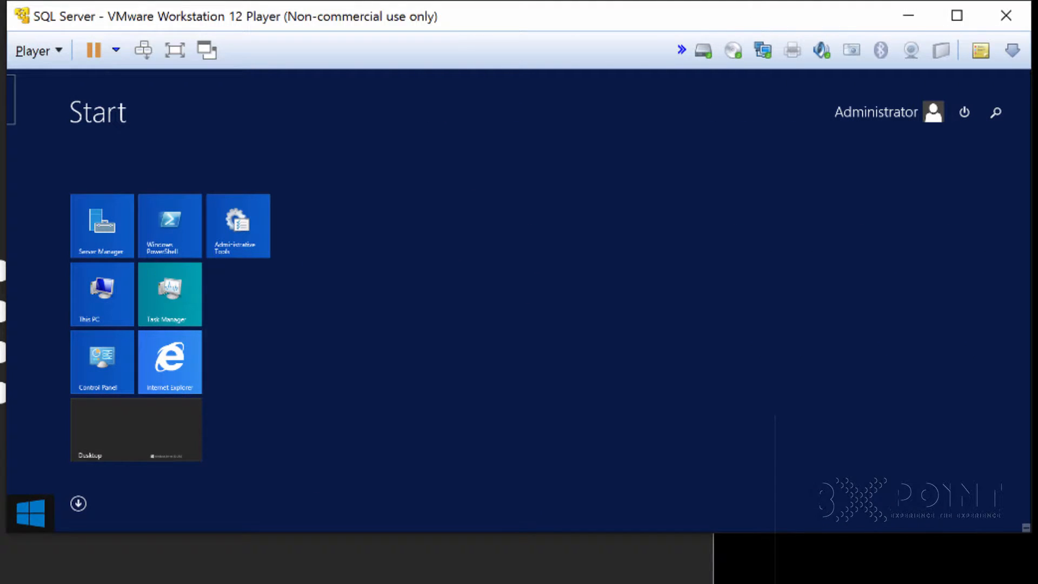
pyautogui.moveTo(6, 292); pyautogui.dragTo(0, 292)
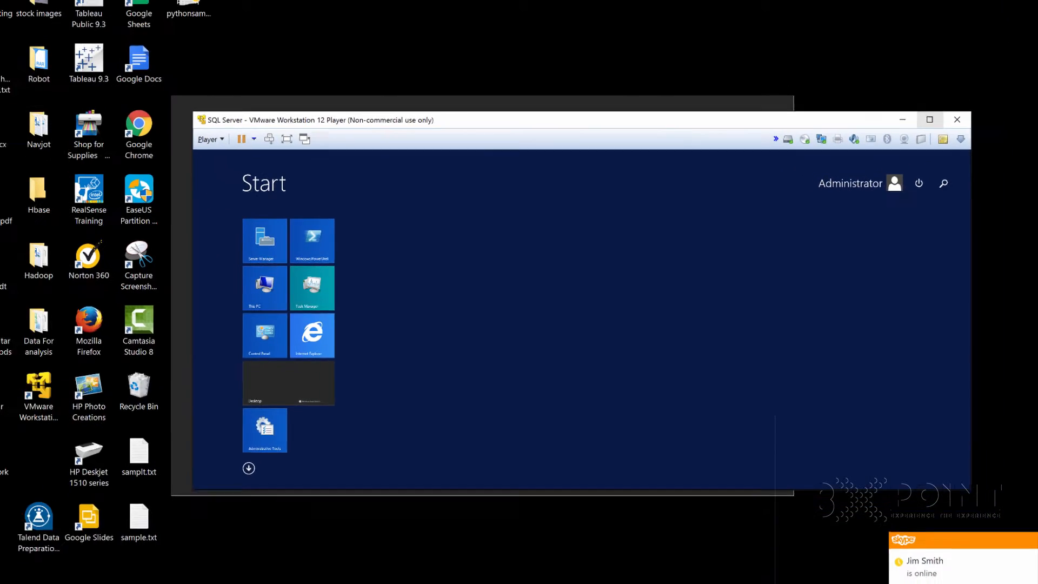
pyautogui.click(929, 119)
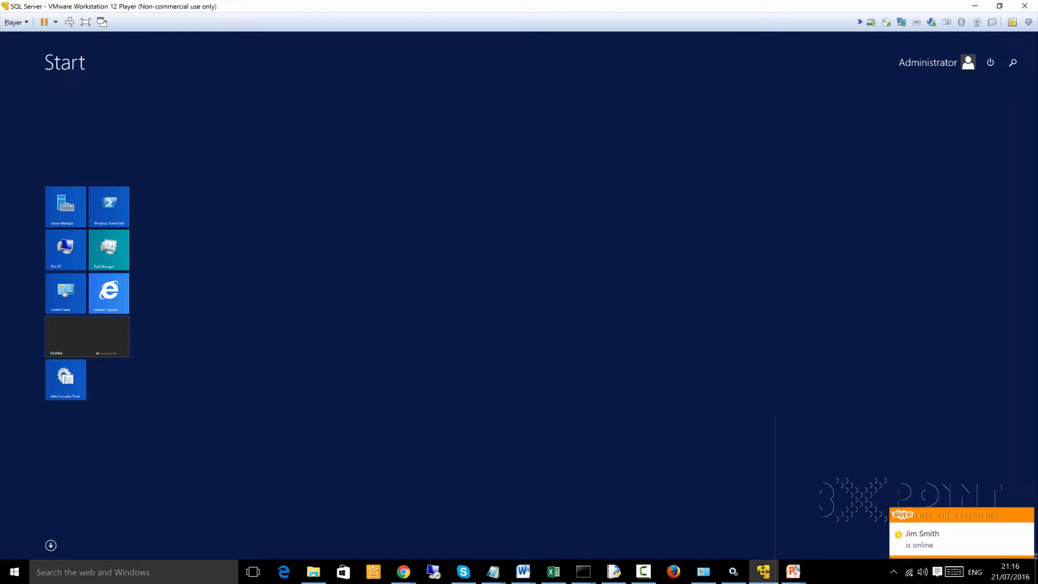
pyautogui.click(87, 336)
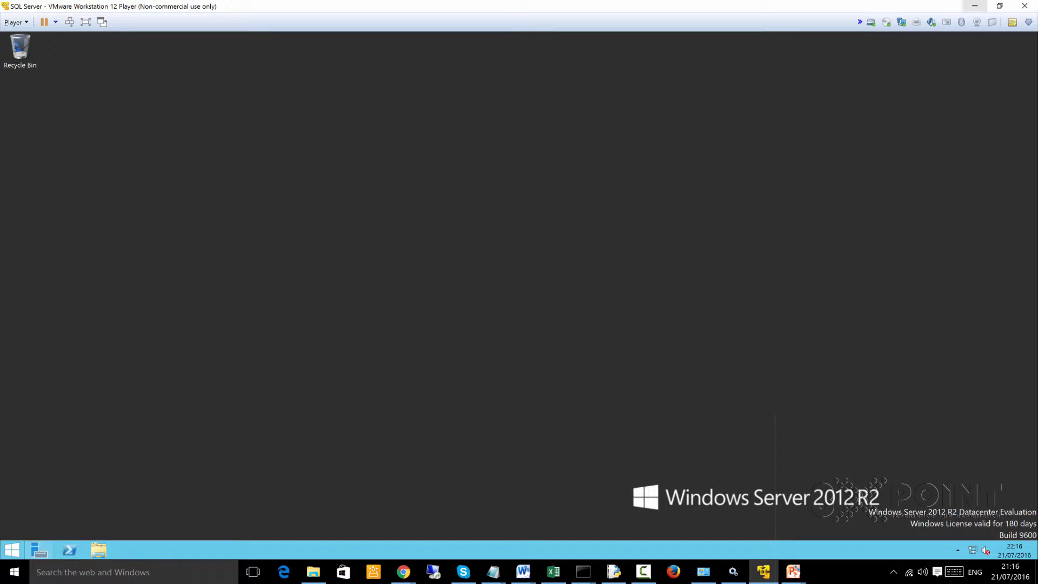
# - Minimize the virtual machine and select the SQLEXPRADV_x64_ENU.exe installer in the host's File Explorer
pyautogui.click(974, 6)
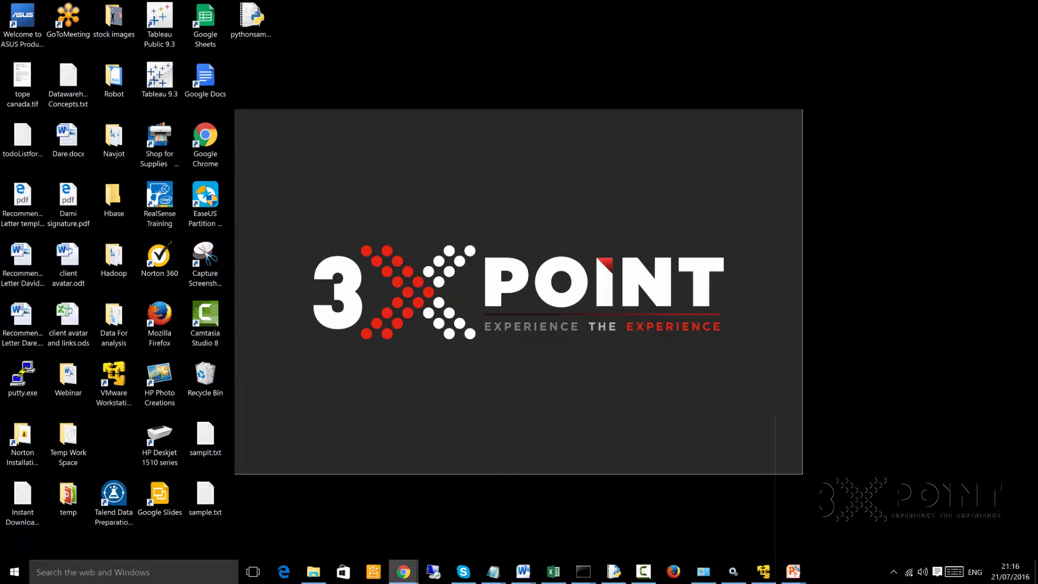
pyautogui.moveTo(403, 572)
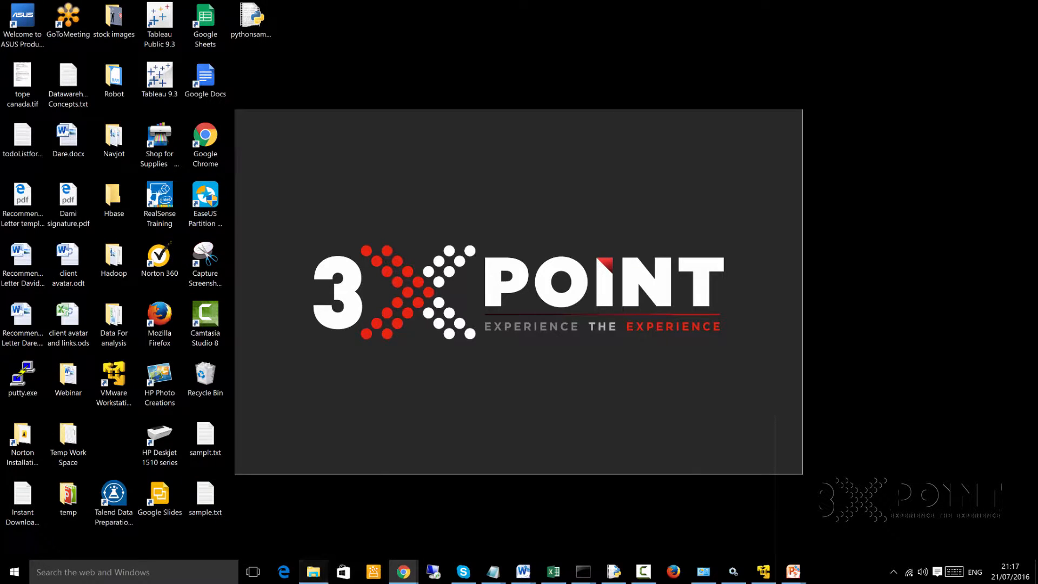
pyautogui.click(313, 572)
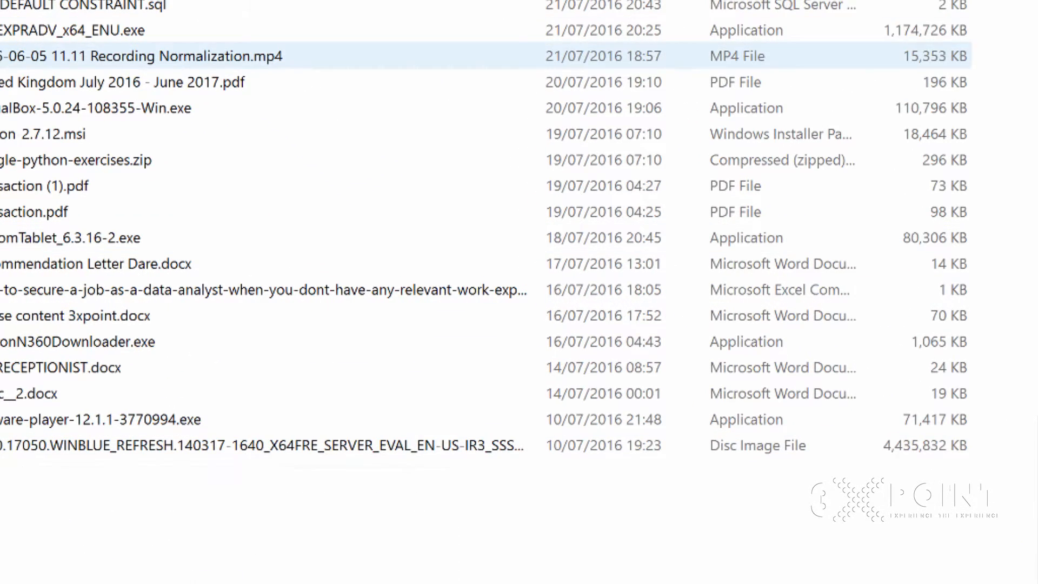
pyautogui.click(72, 30)
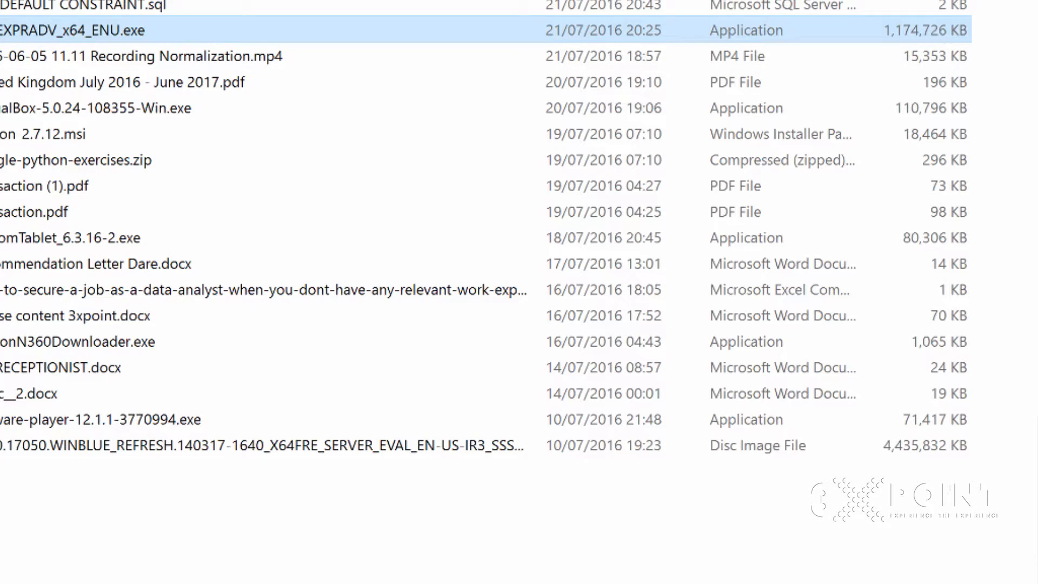
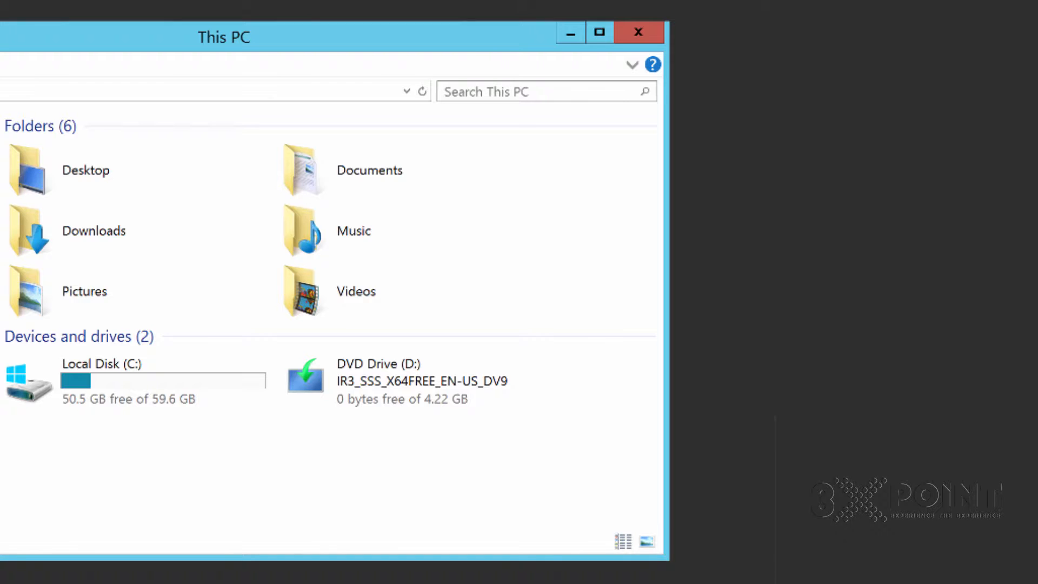
# - In the virtual machine's settings, set shared folders to Always enabled and map them as a network drive in Windows guests
pyautogui.moveTo(36, 434); pyautogui.dragTo(226, 493)
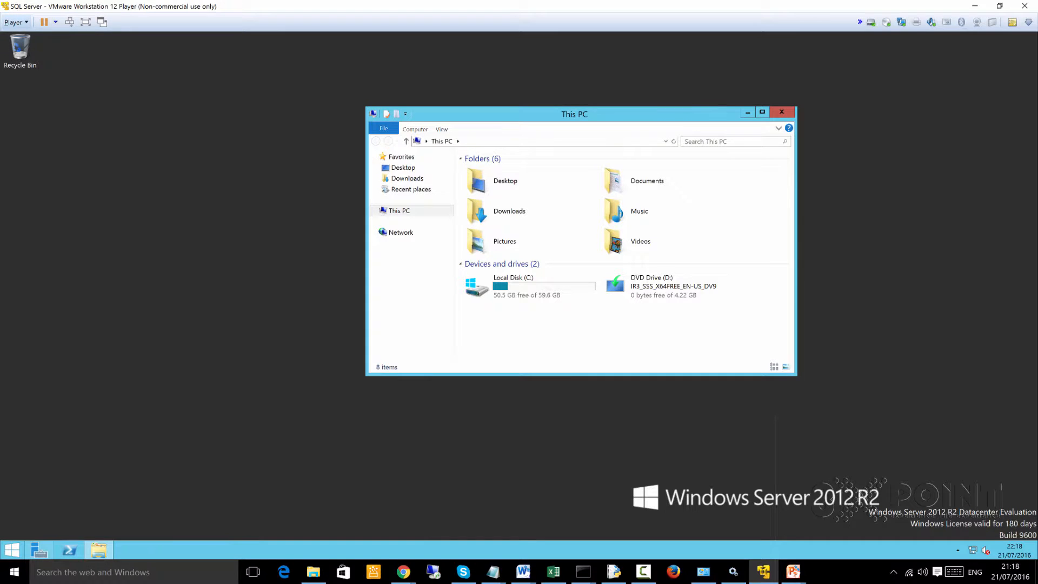
pyautogui.click(16, 22)
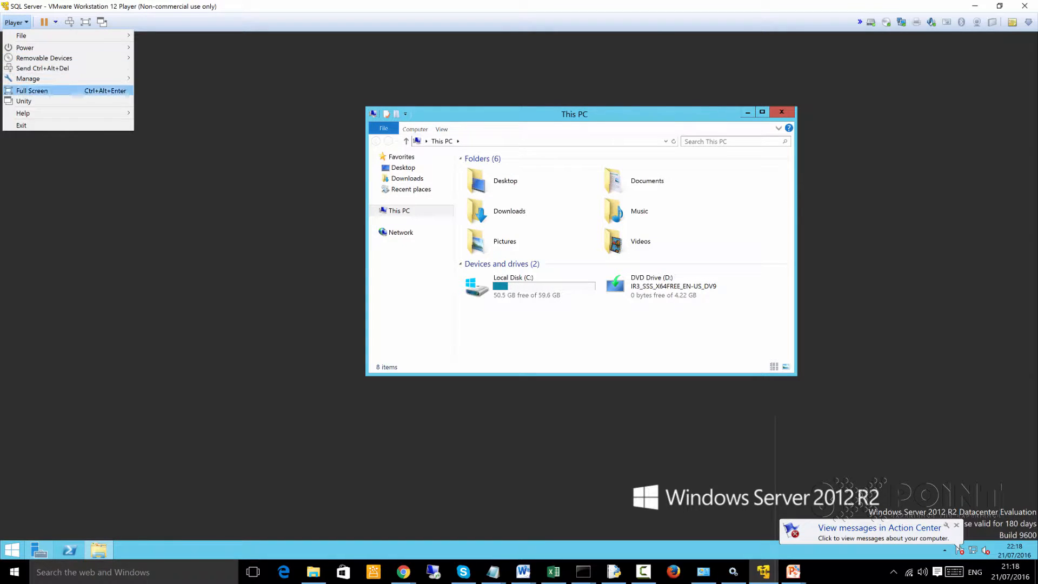
pyautogui.moveTo(49, 58)
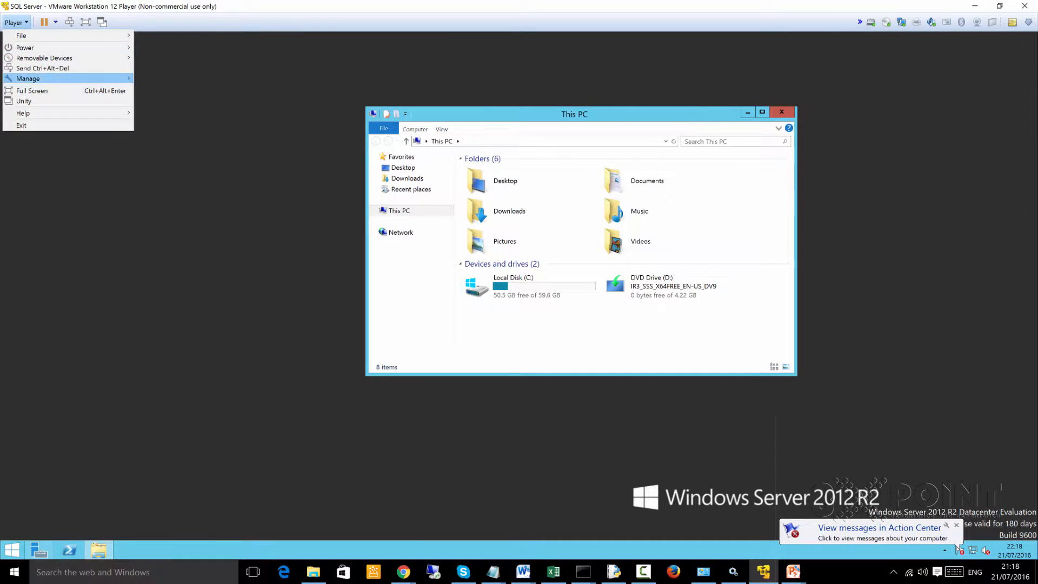
pyautogui.moveTo(32, 78)
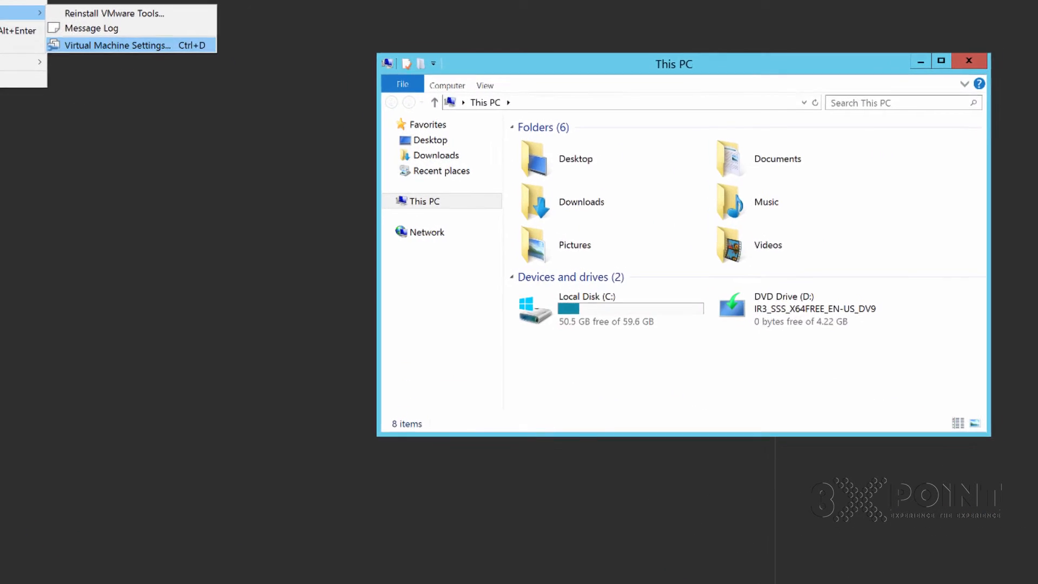
pyautogui.click(67, 3)
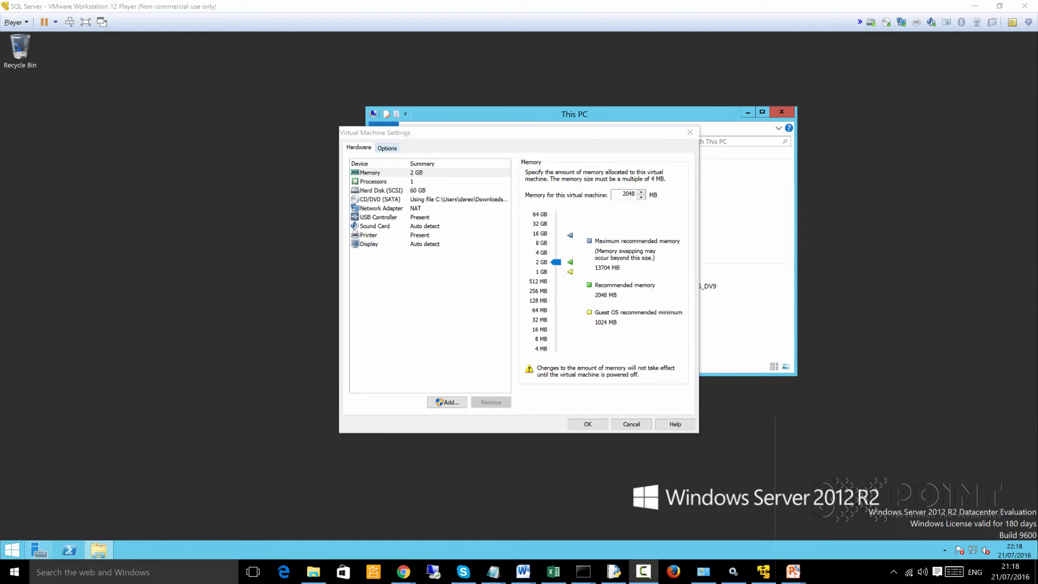
pyautogui.click(423, 85)
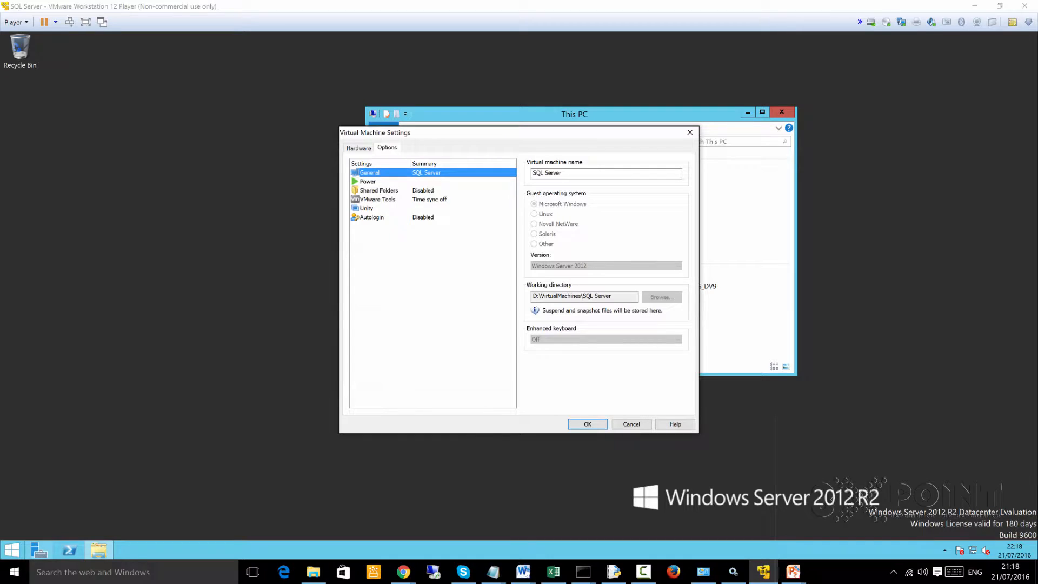
pyautogui.click(379, 190)
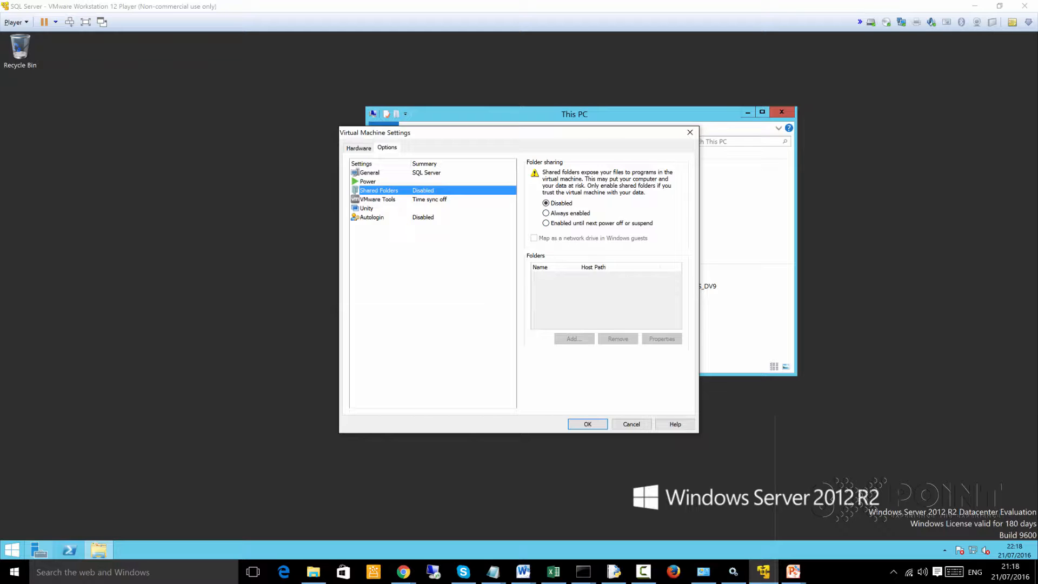
pyautogui.click(546, 213)
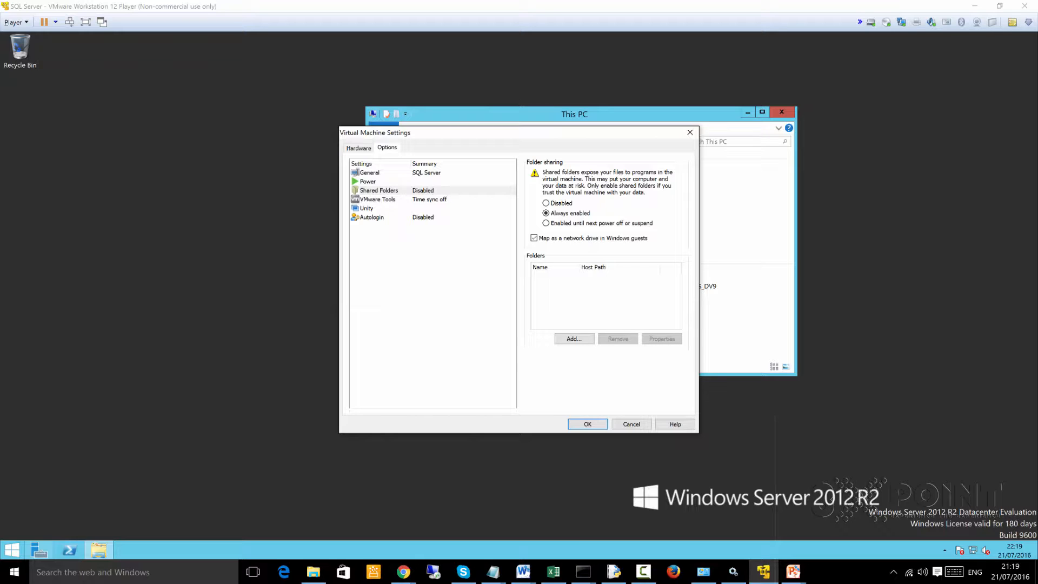
# - Open and cancel the Add Shared Folder wizard, and locate the VirtualFileShare folder on the host's Data (D:) drive
pyautogui.click(574, 338)
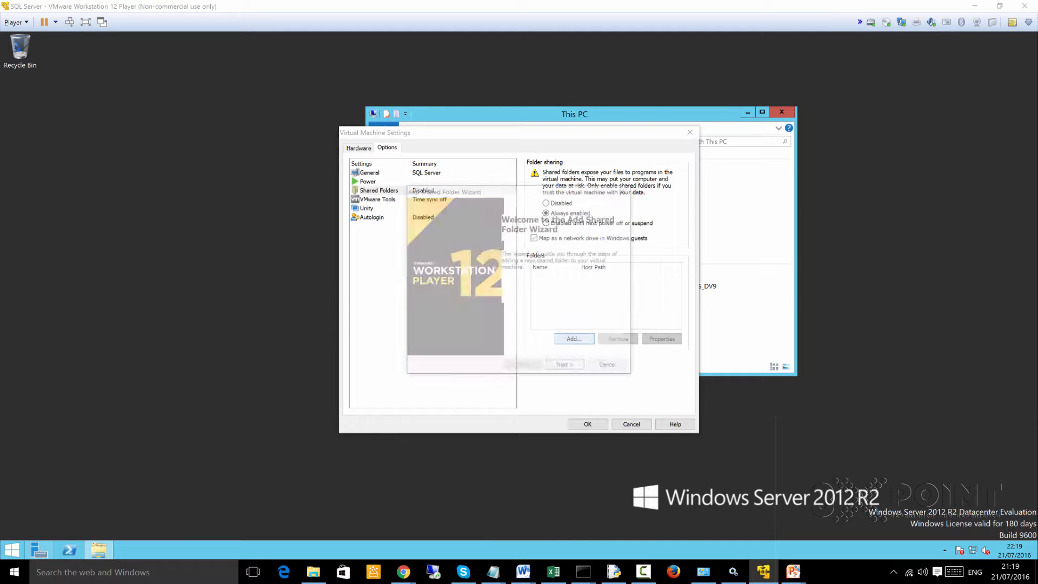
pyautogui.click(610, 367)
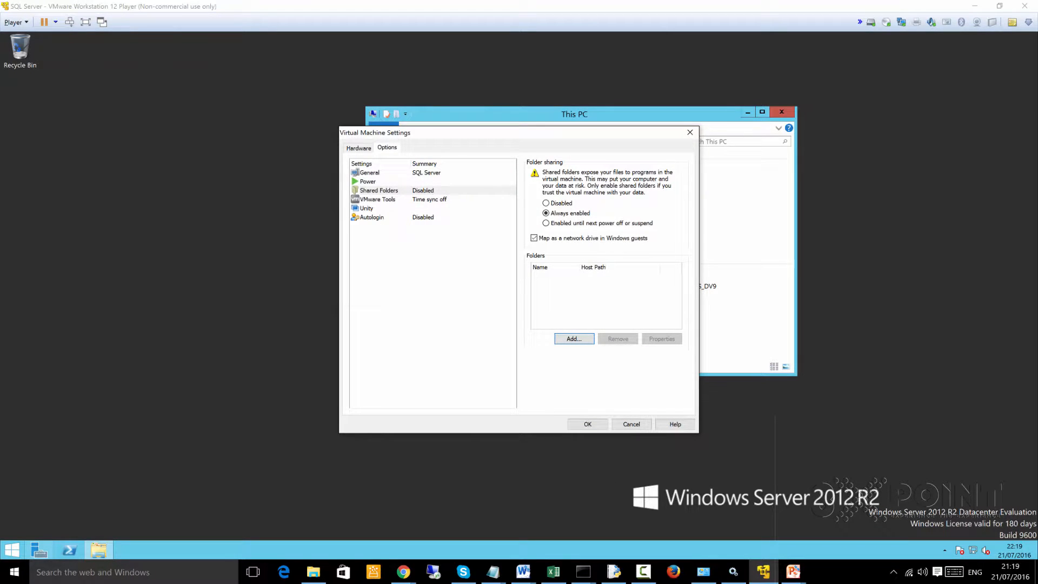
pyautogui.click(313, 572)
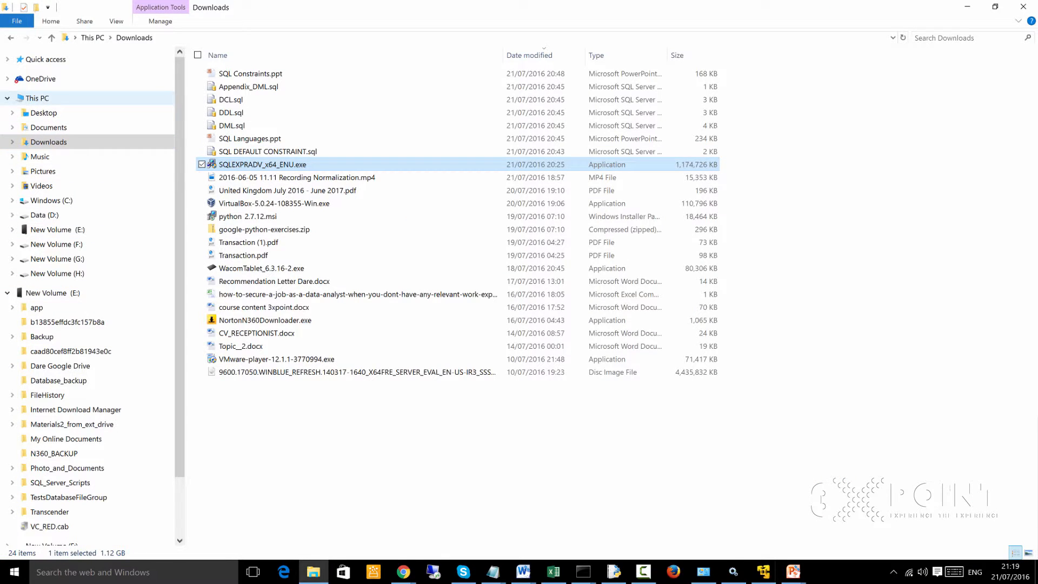
pyautogui.click(37, 98)
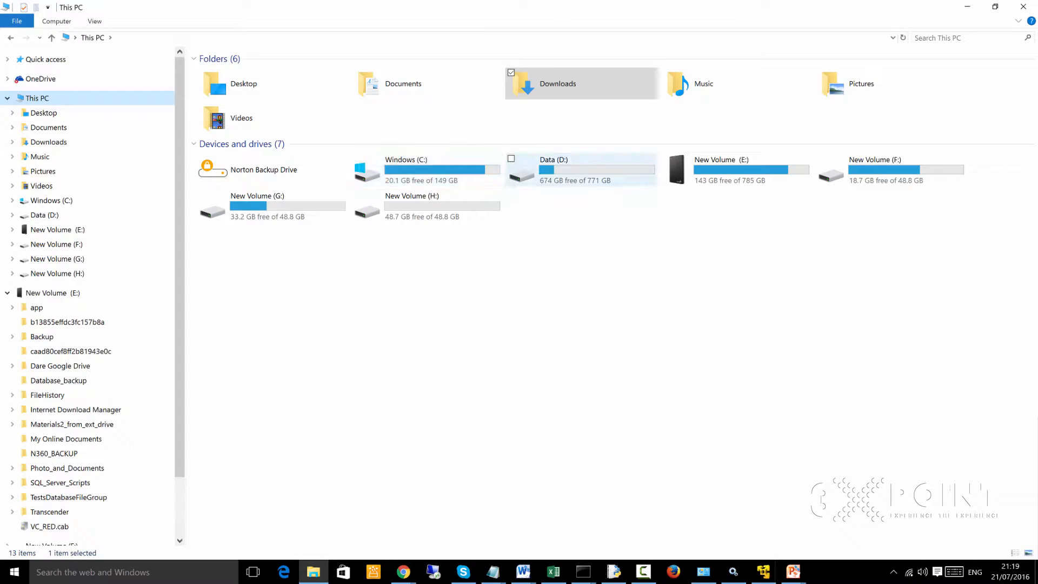
pyautogui.doubleClick(540, 168)
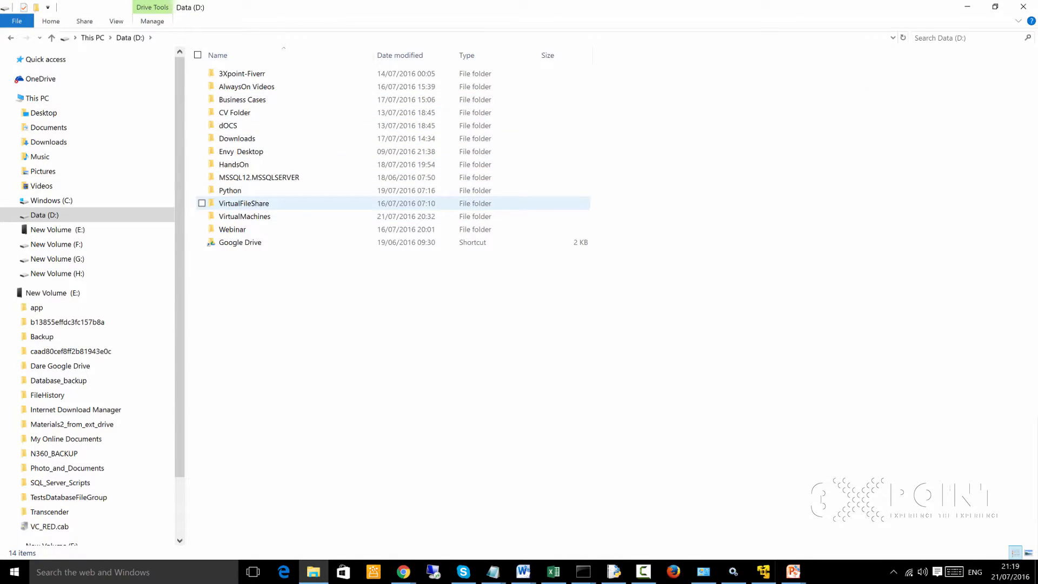
pyautogui.click(244, 204)
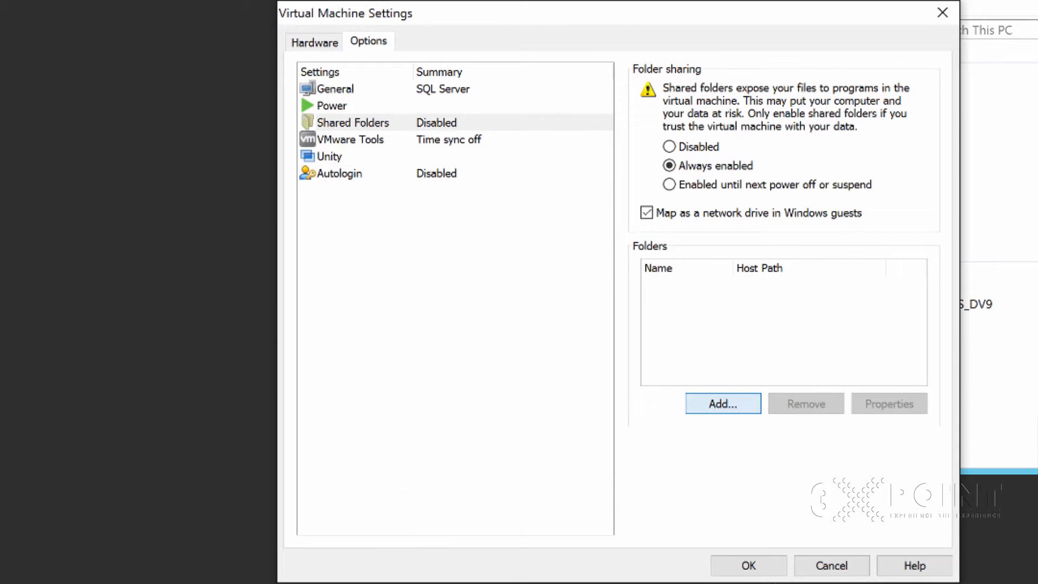
# - Start adding a shared folder to the virtual machine and choose D:\VirtualFileShare as its host path
pyautogui.click(722, 404)
pyautogui.click(708, 458)
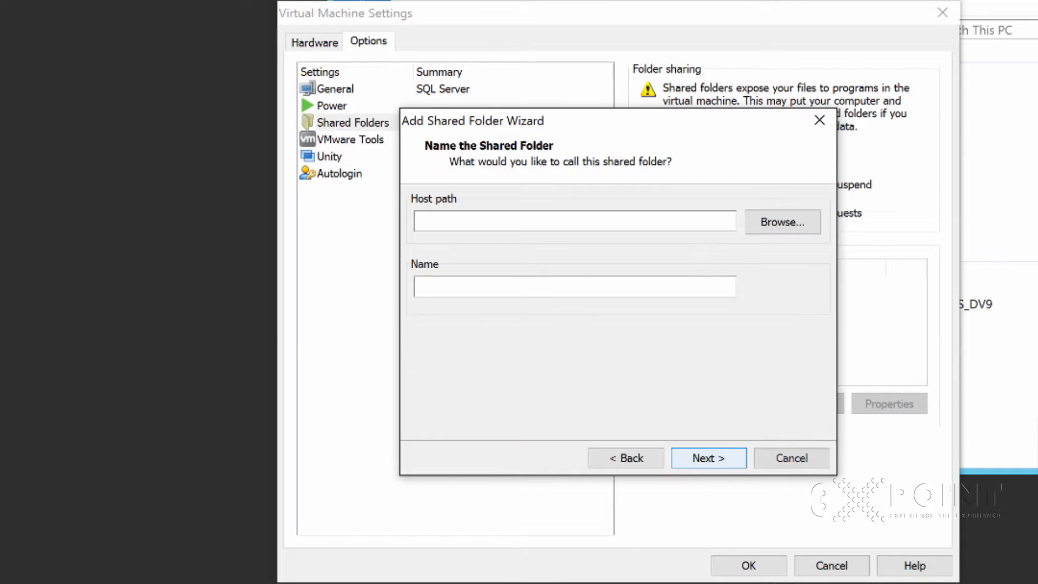
pyautogui.click(782, 222)
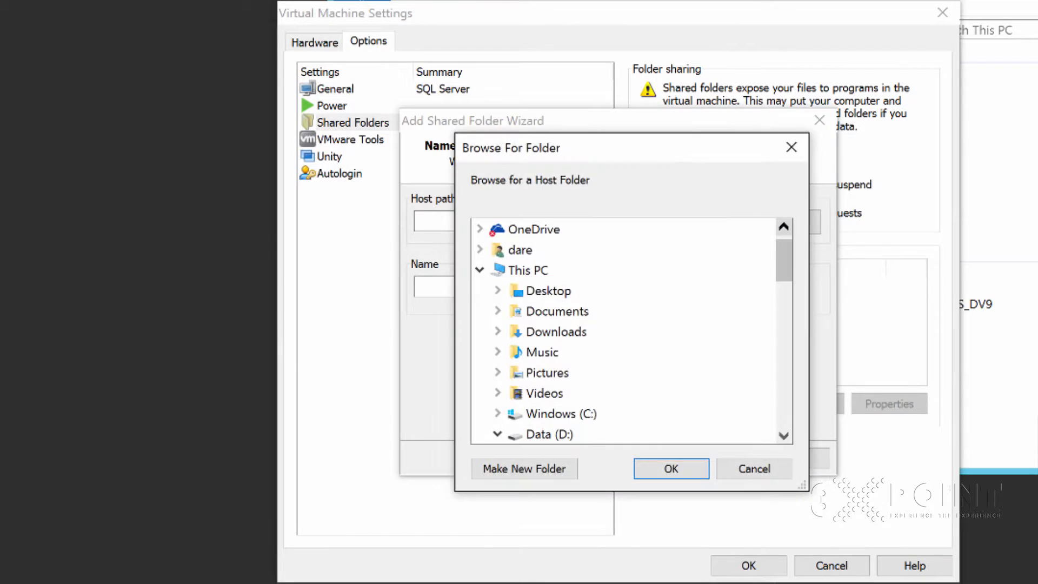
pyautogui.moveTo(784, 261); pyautogui.dragTo(784, 318)
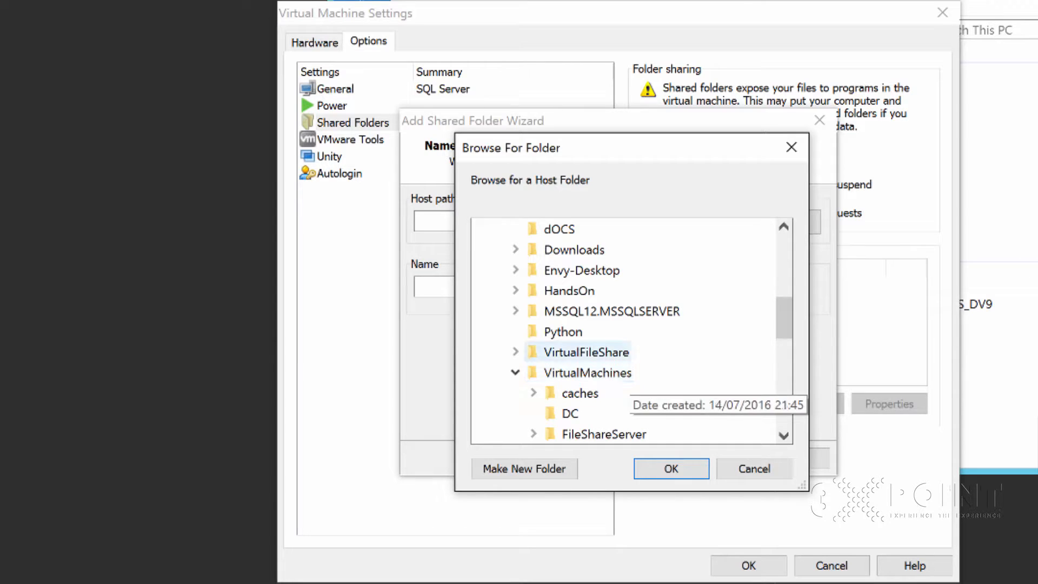
pyautogui.click(586, 352)
pyautogui.moveTo(784, 301); pyautogui.dragTo(784, 320)
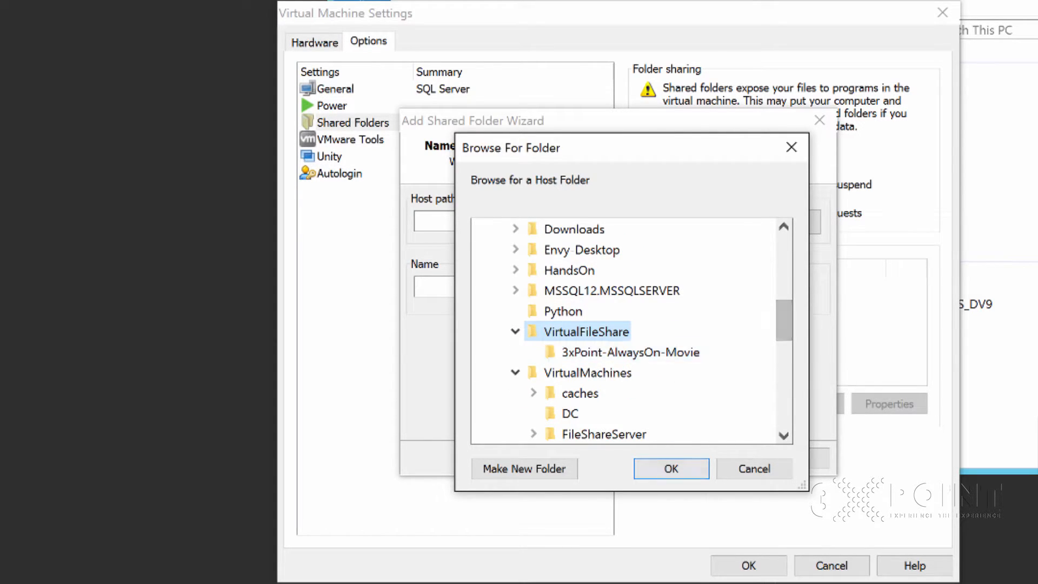
pyautogui.click(670, 468)
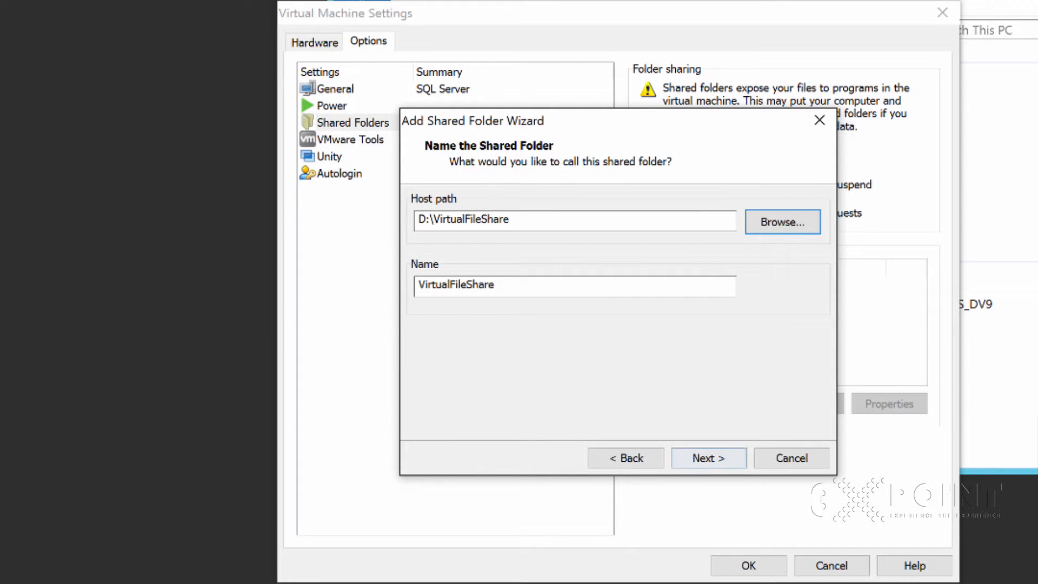
# - Enable the VirtualFileShare share without read-only, finish adding it, and accept the virtual machine settings
pyautogui.press('Return')
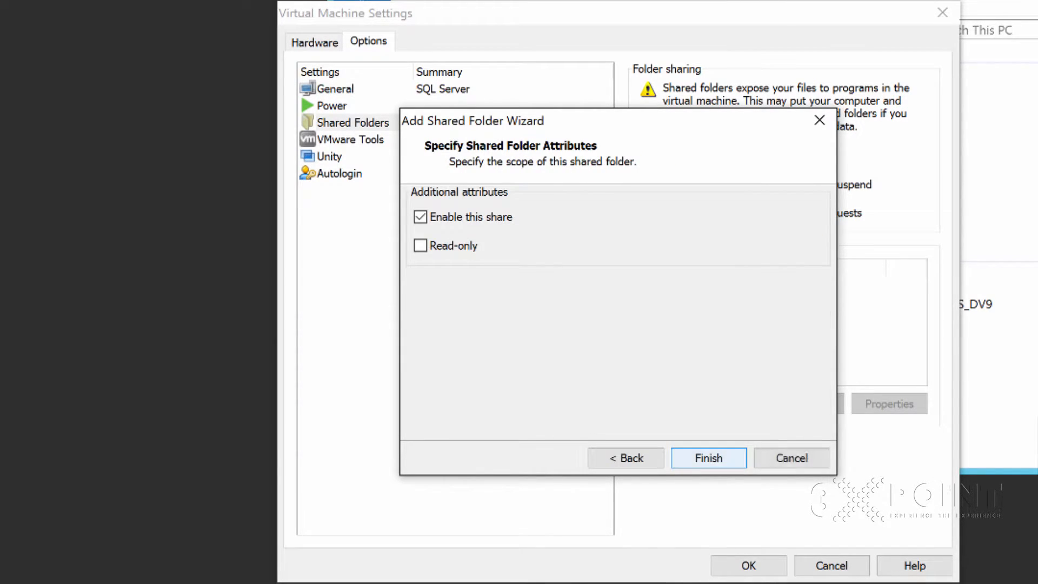
pyautogui.click(420, 245)
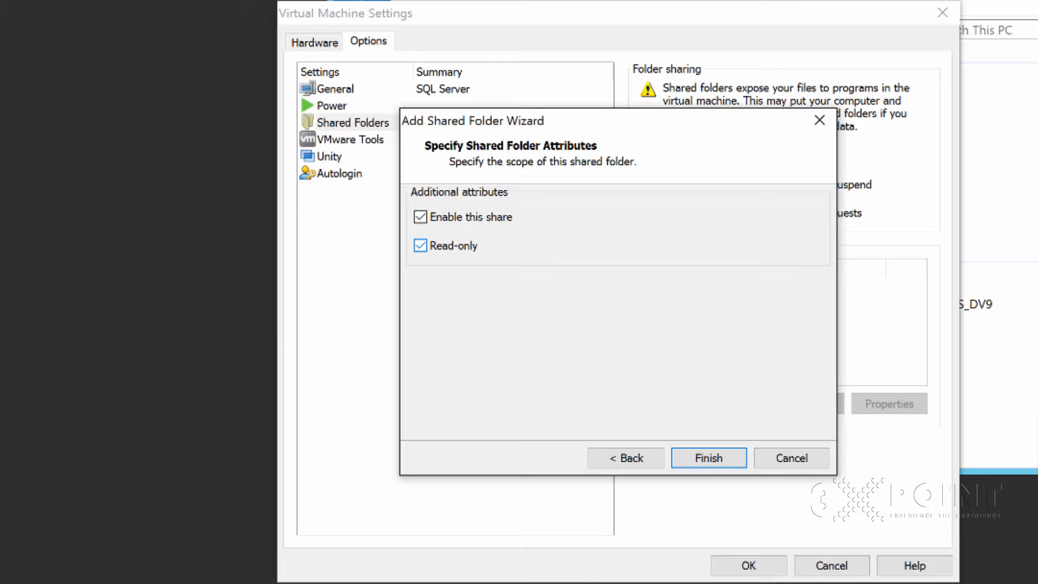
pyautogui.click(420, 246)
pyautogui.click(709, 458)
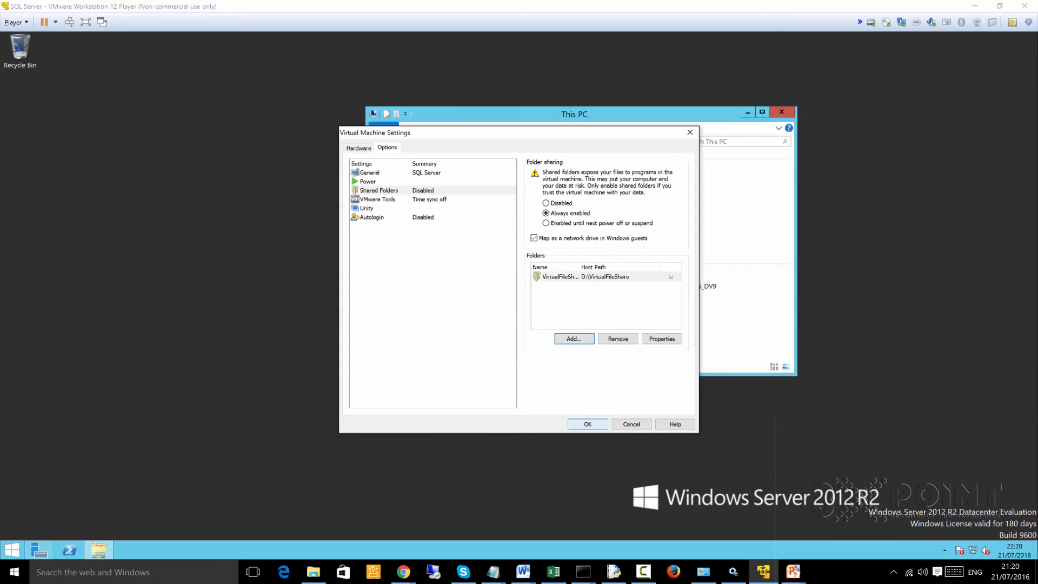
pyautogui.click(749, 566)
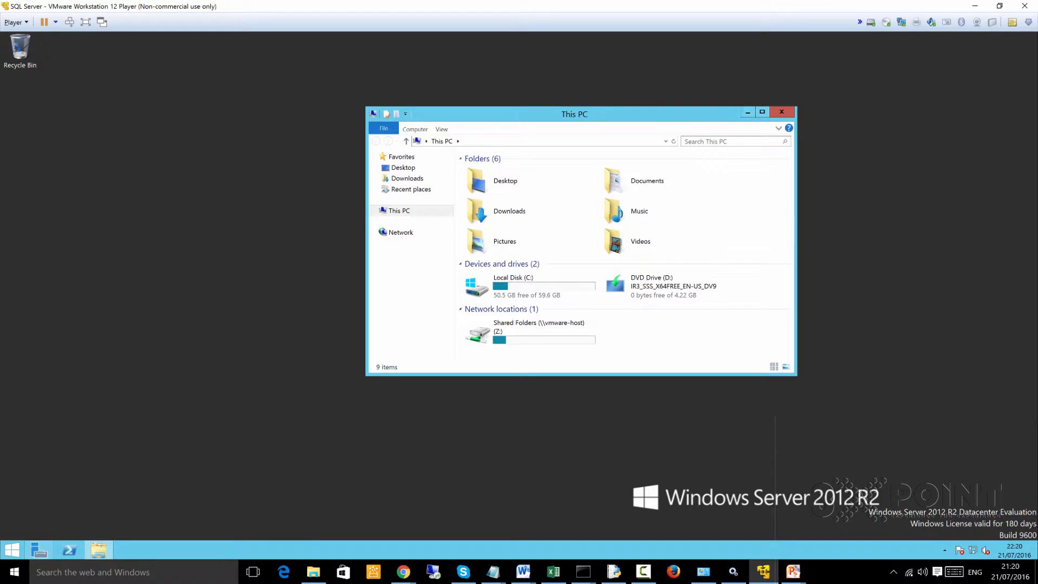
# - Maximize This PC on the server, check the VirtualFileShare folder on the Shared Folders (Z:) drive, and return to This PC
pyautogui.click(762, 111)
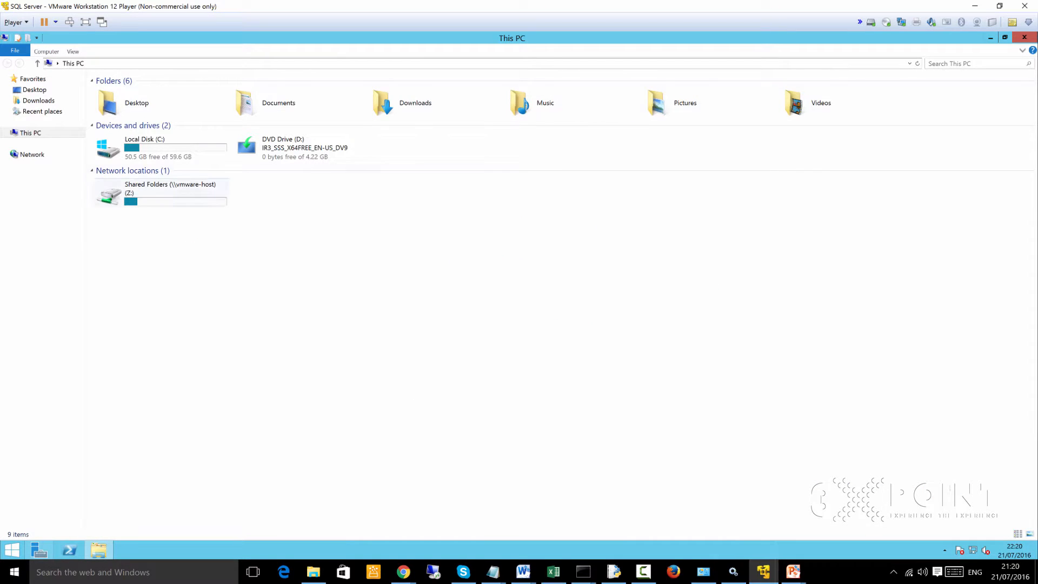
pyautogui.doubleClick(162, 193)
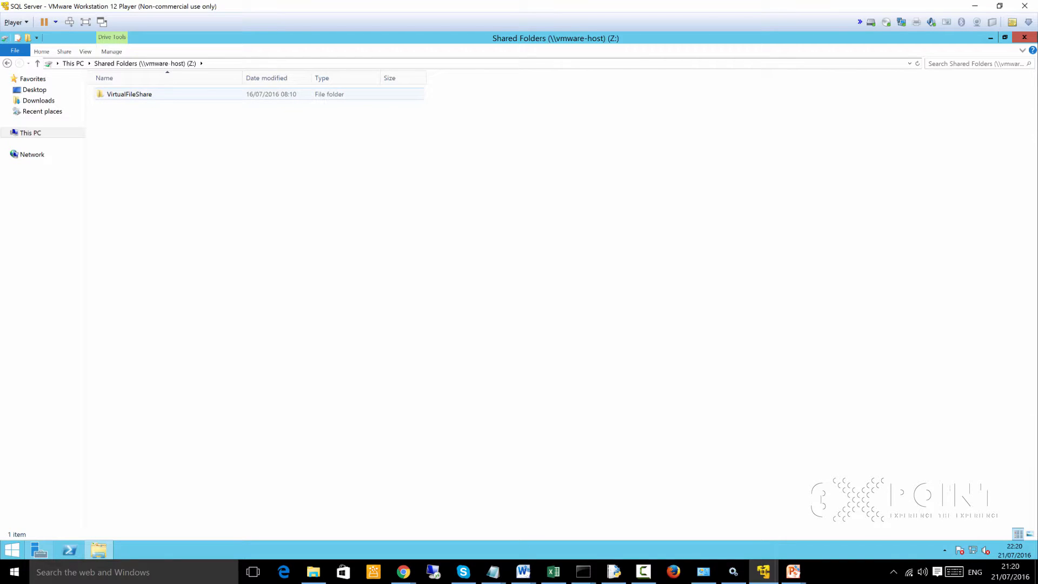
pyautogui.doubleClick(130, 94)
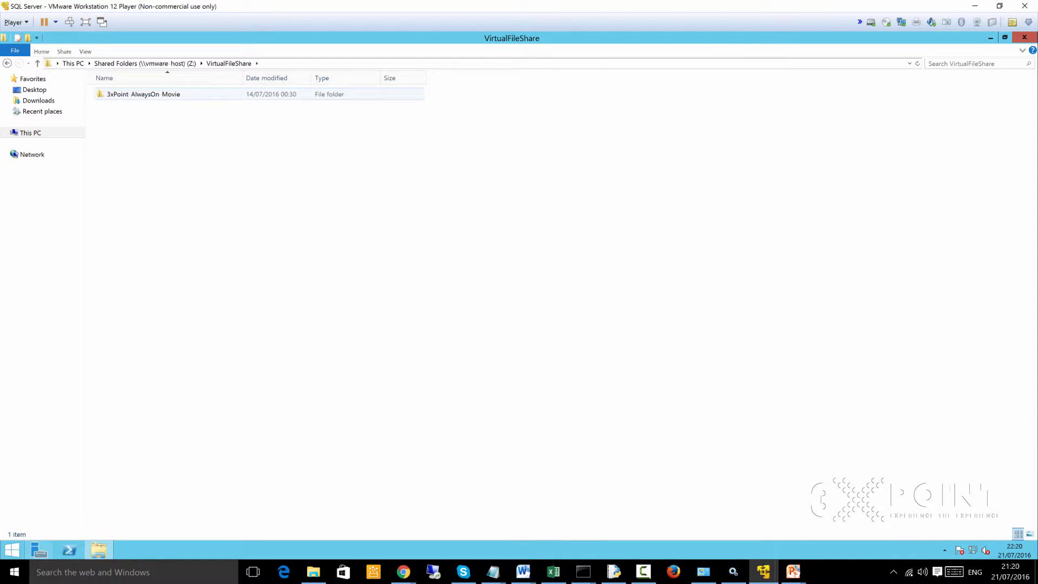
pyautogui.hotkey('alt', 'Left')
pyautogui.hotkey('alt', 'Left')
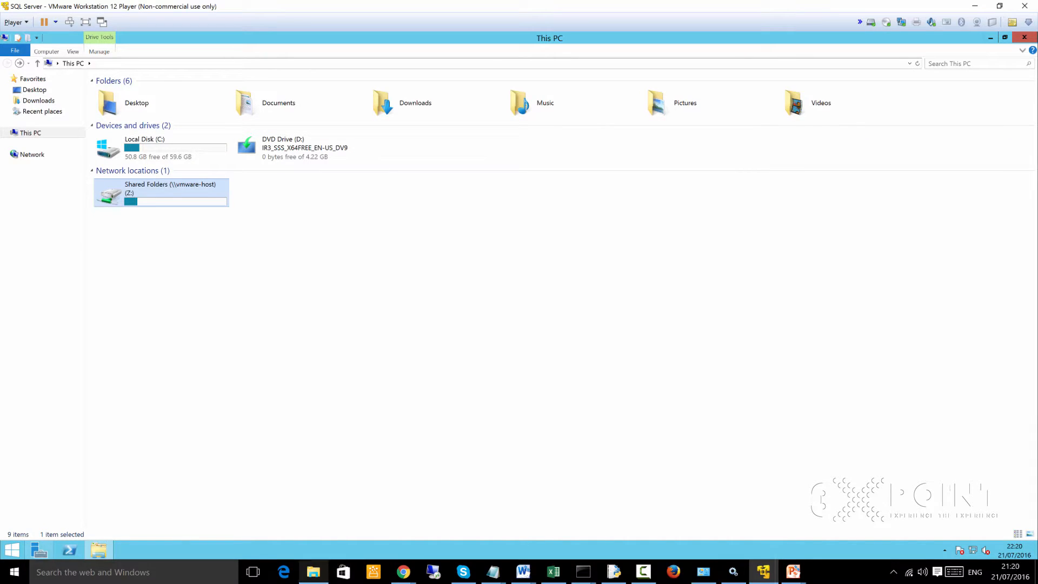
# - Move SQLEXPRADV_x64_ENU.exe from the host's Downloads folder into D:\VirtualFileShare
pyautogui.click(314, 572)
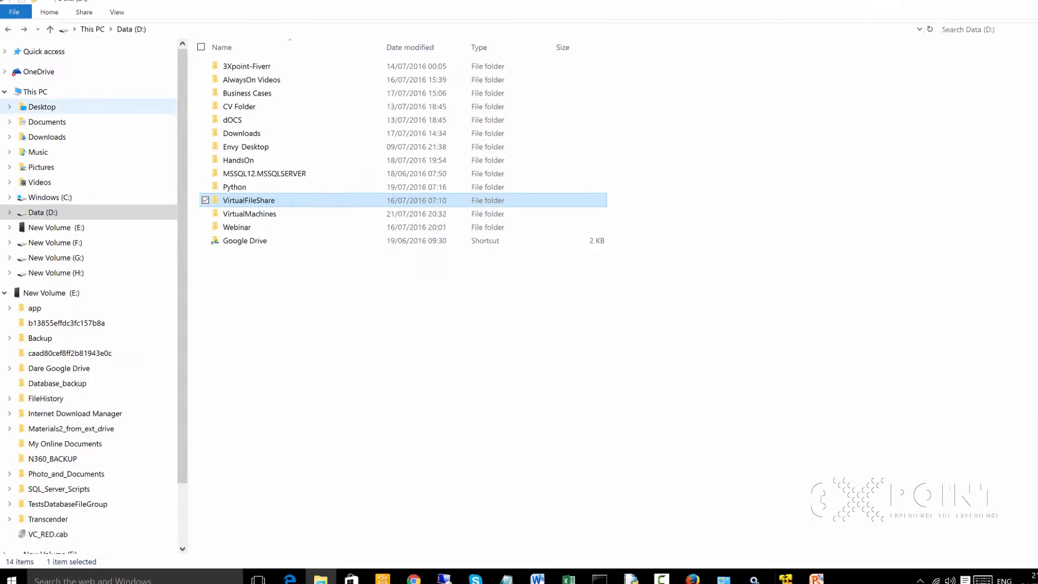
pyautogui.click(48, 142)
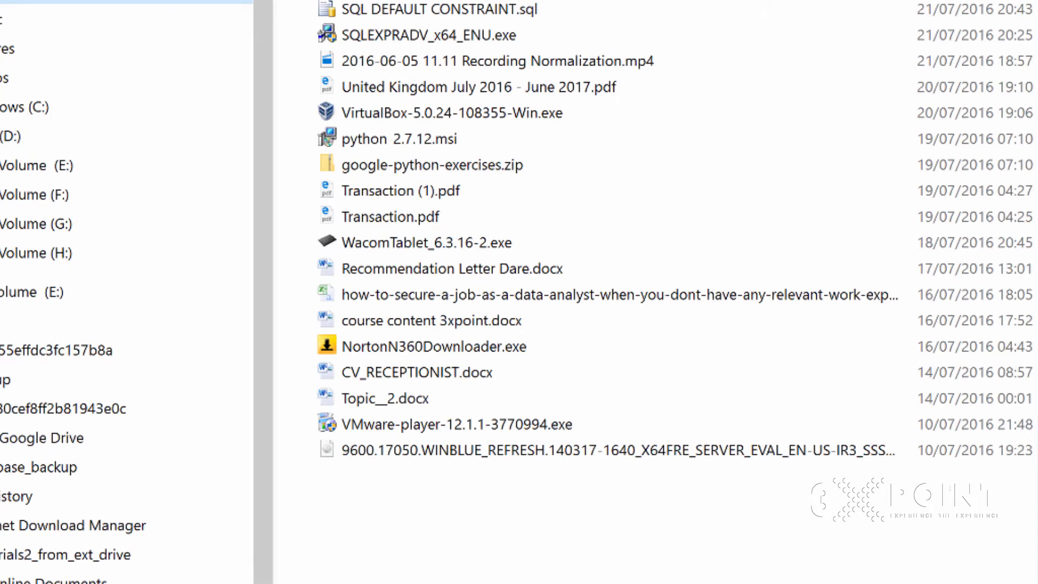
pyautogui.click(429, 35)
pyautogui.rightClick(406, 35)
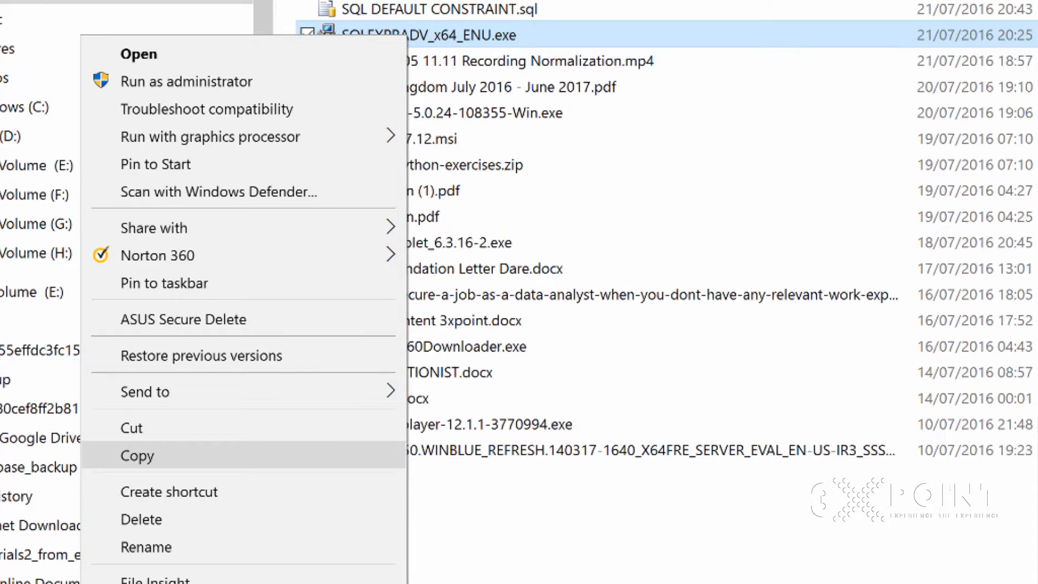
pyautogui.click(131, 427)
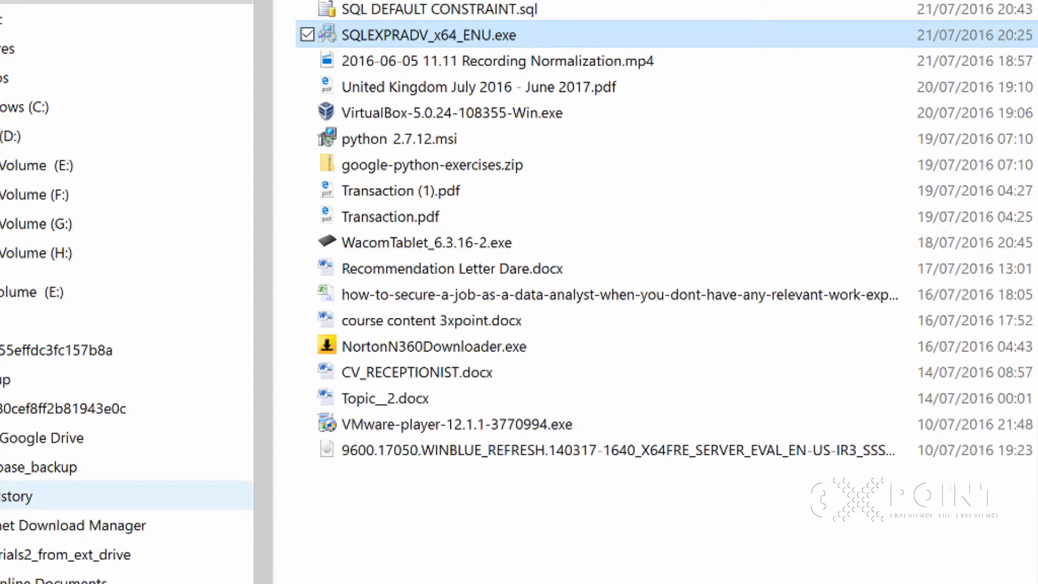
pyautogui.click(65, 136)
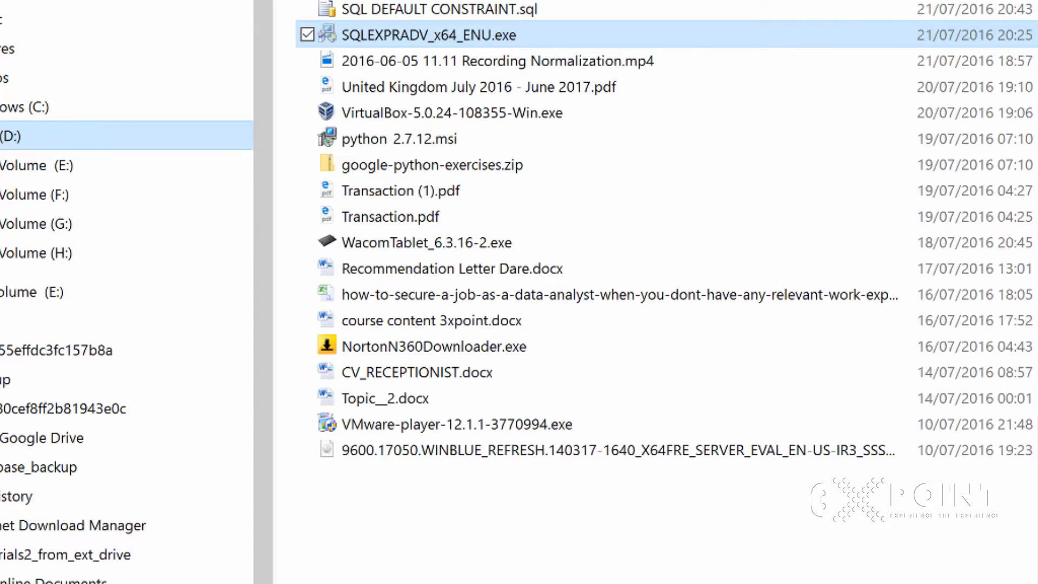
pyautogui.click(399, 113)
pyautogui.doubleClick(399, 113)
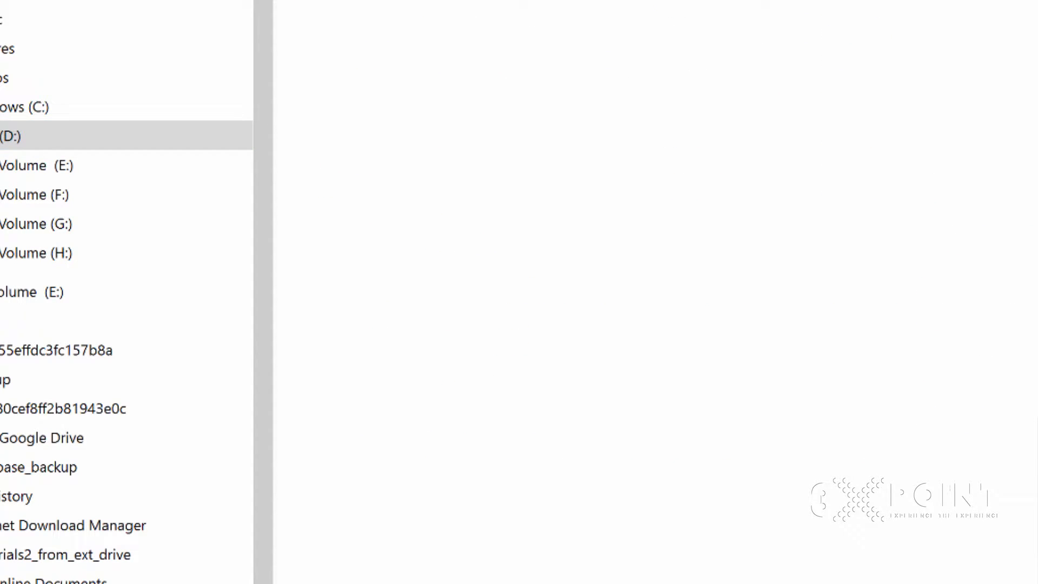
pyautogui.rightClick(404, 286)
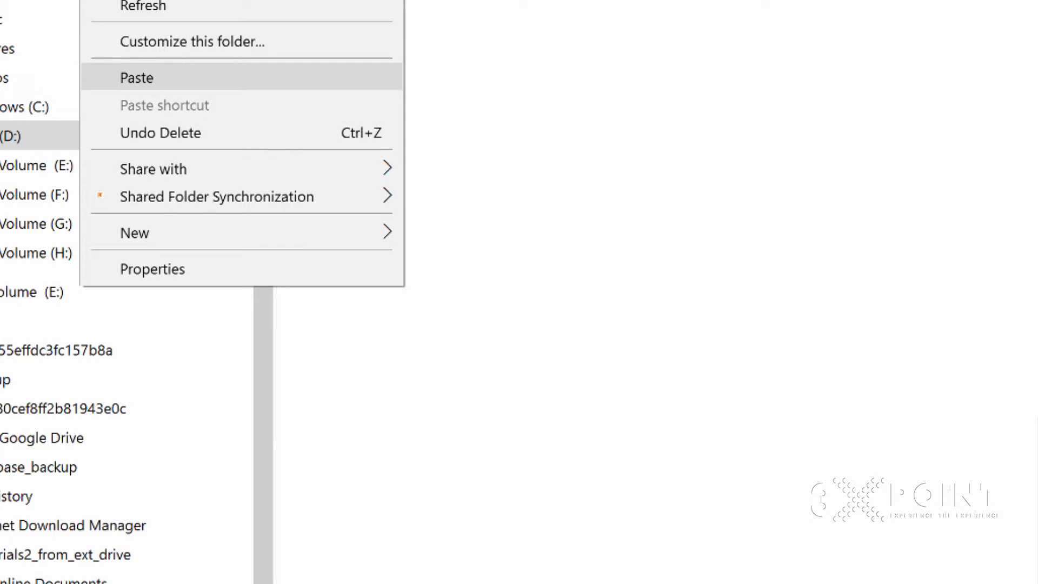
pyautogui.click(137, 78)
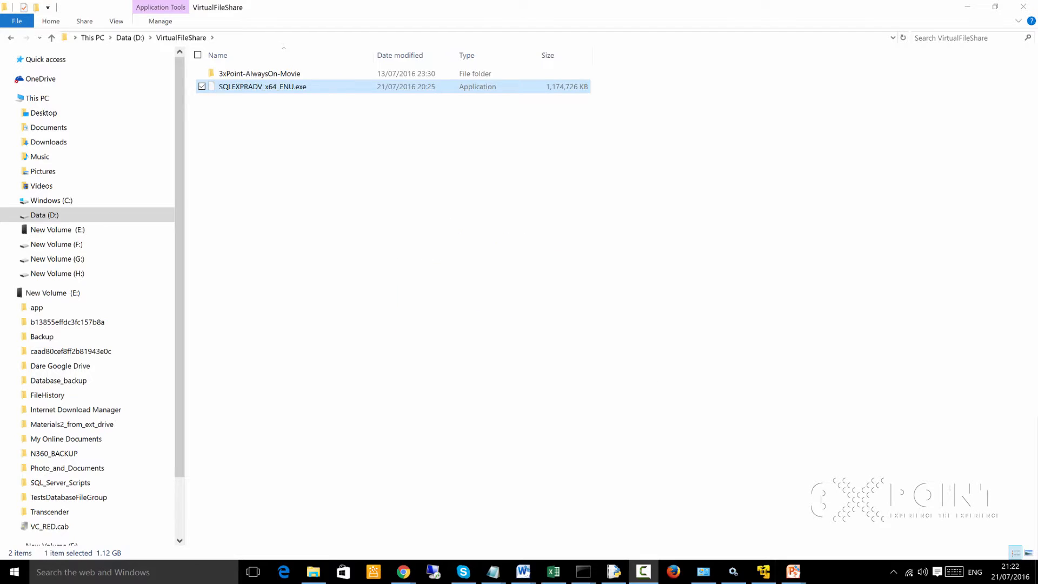
# - Switch to the SQL Server virtual machine, open VirtualFileShare on the Shared Folders (Z:) drive, and restore its window to a smaller size
pyautogui.click(411, 216)
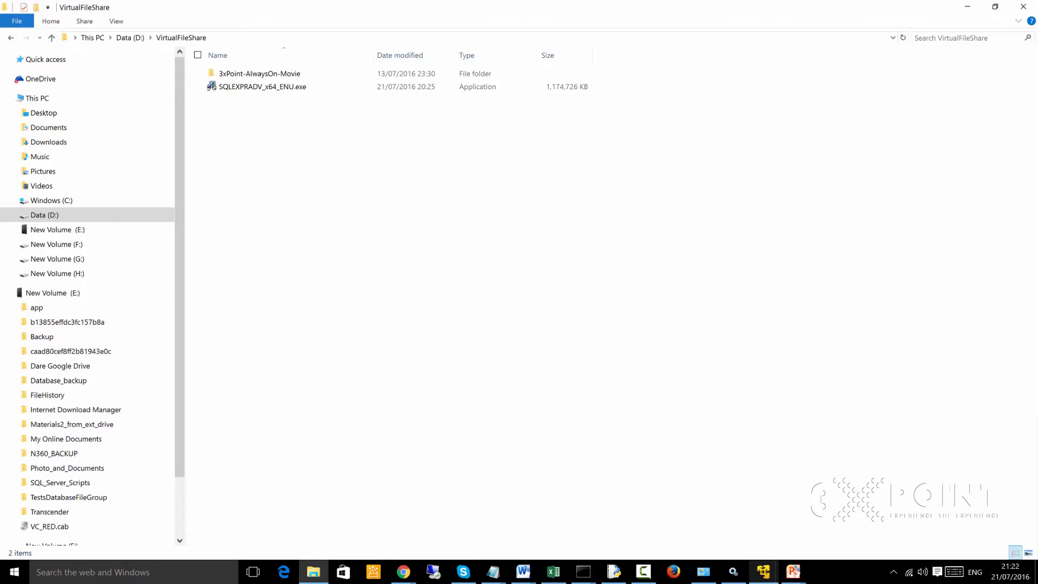
pyautogui.click(763, 572)
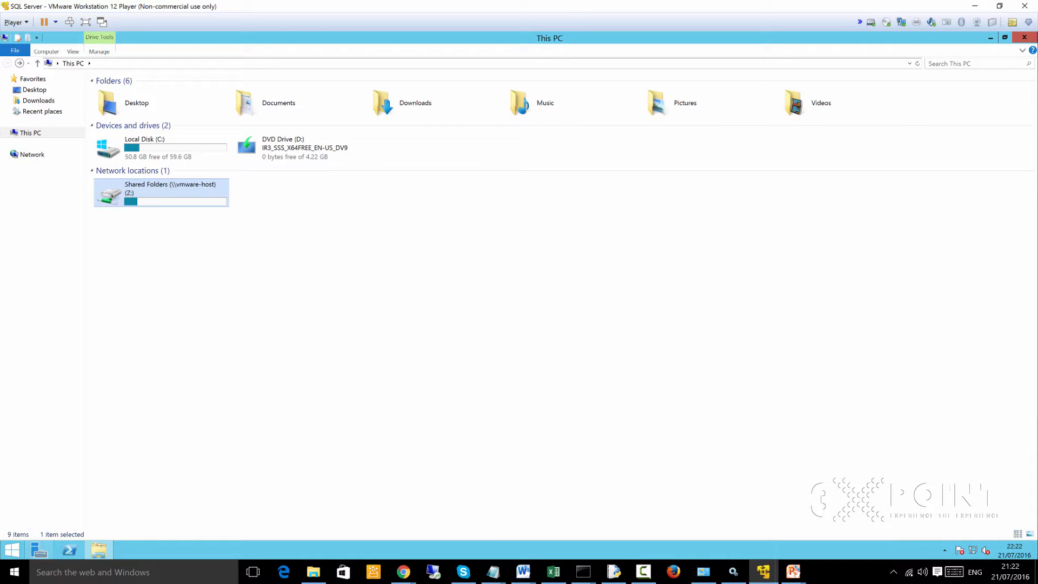
pyautogui.doubleClick(161, 193)
pyautogui.doubleClick(129, 94)
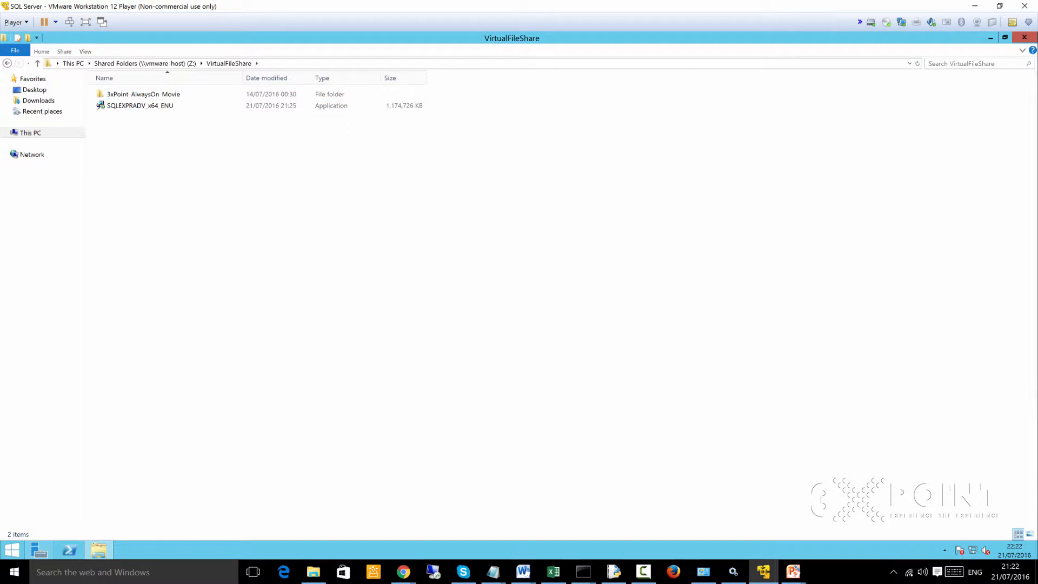
pyautogui.click(1005, 37)
pyautogui.moveTo(549, 114); pyautogui.dragTo(443, 87)
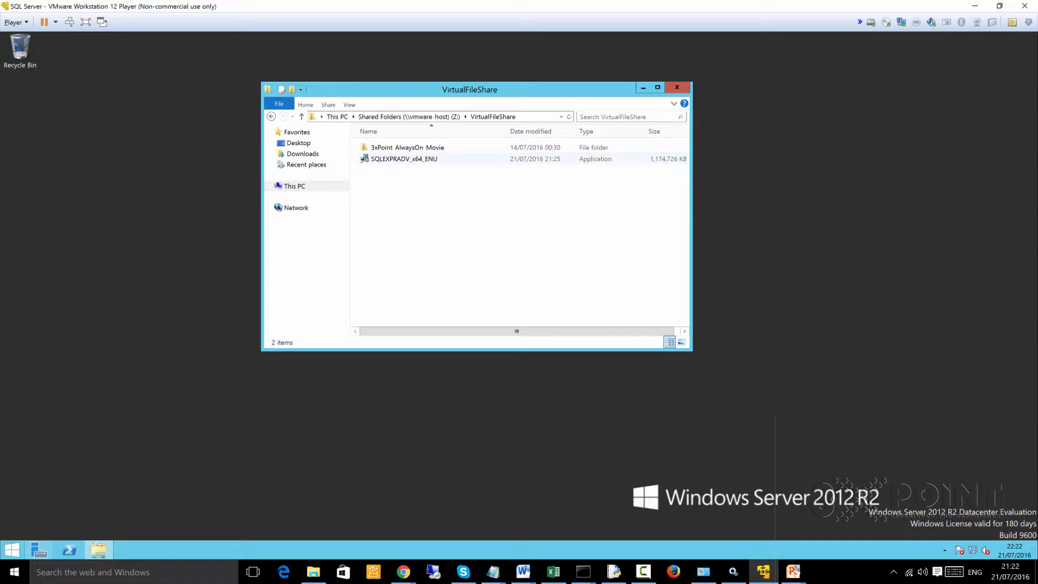
pyautogui.click(399, 159)
pyautogui.rightClick(398, 158)
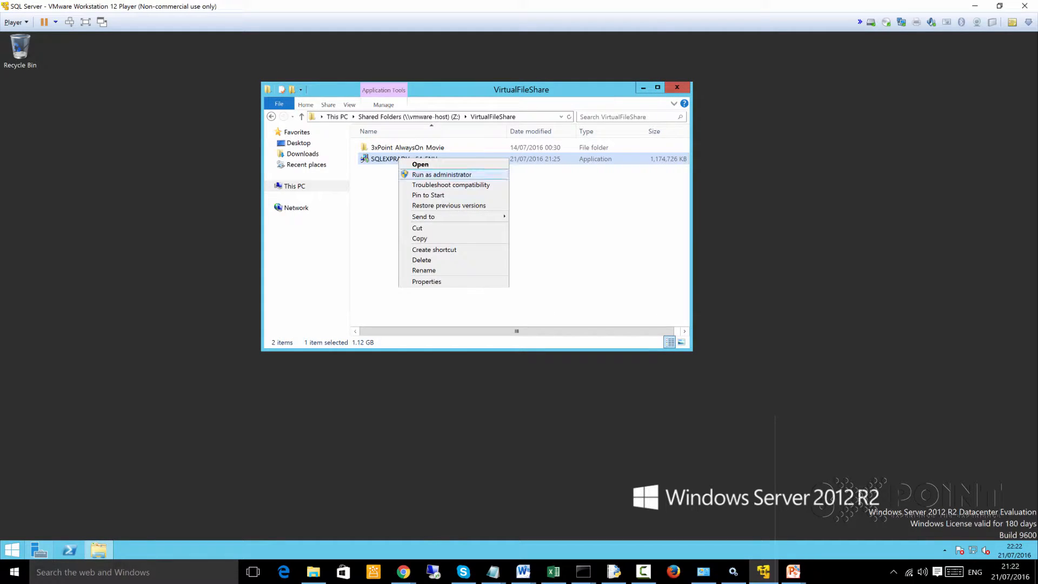
pyautogui.click(442, 174)
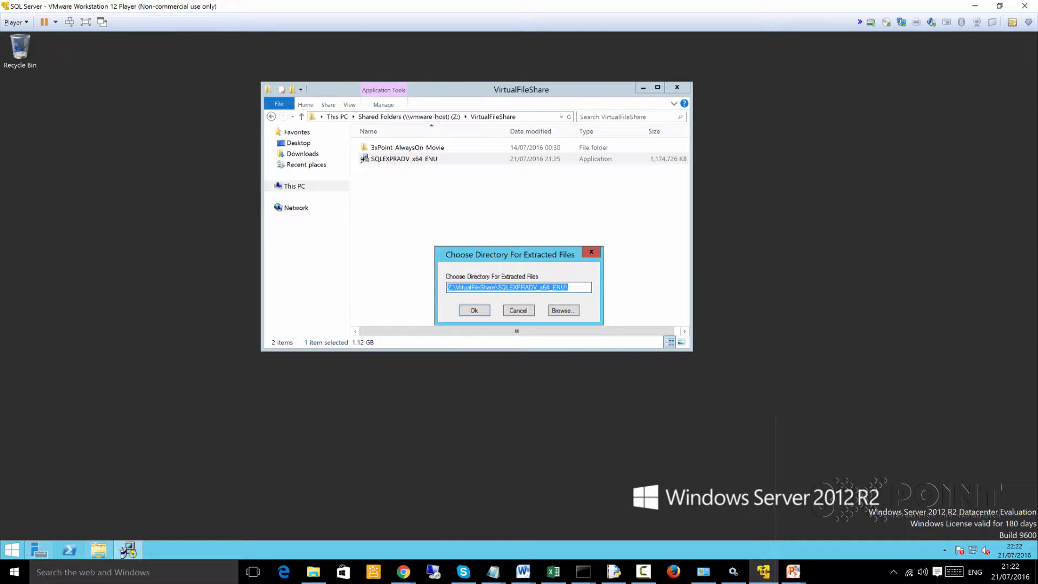
pyautogui.click(591, 251)
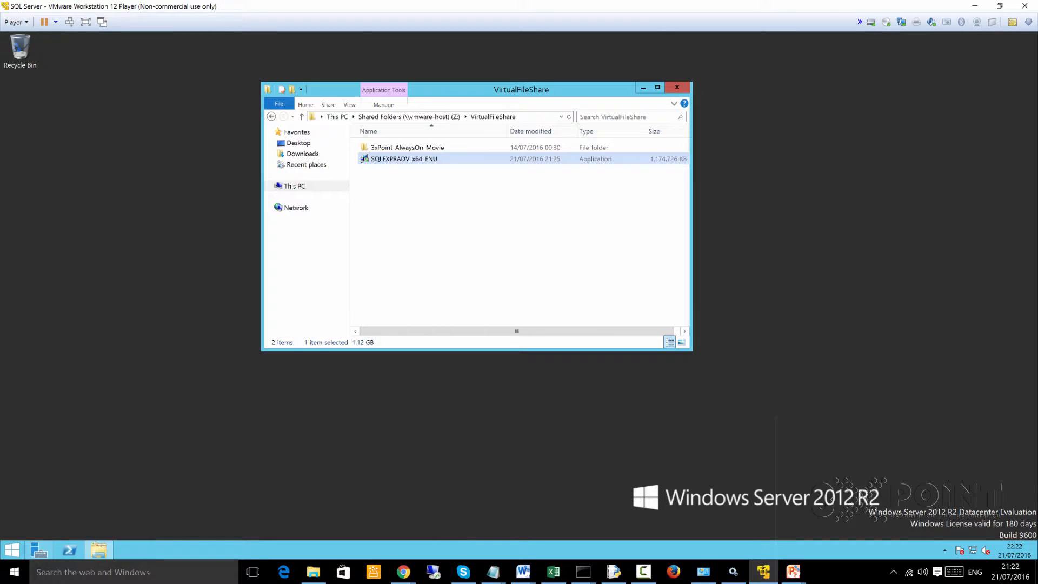
# - Copy the SQLEXPRADV_x64_ENU installer from VirtualFileShare to the server's Desktop
pyautogui.rightClick(384, 156)
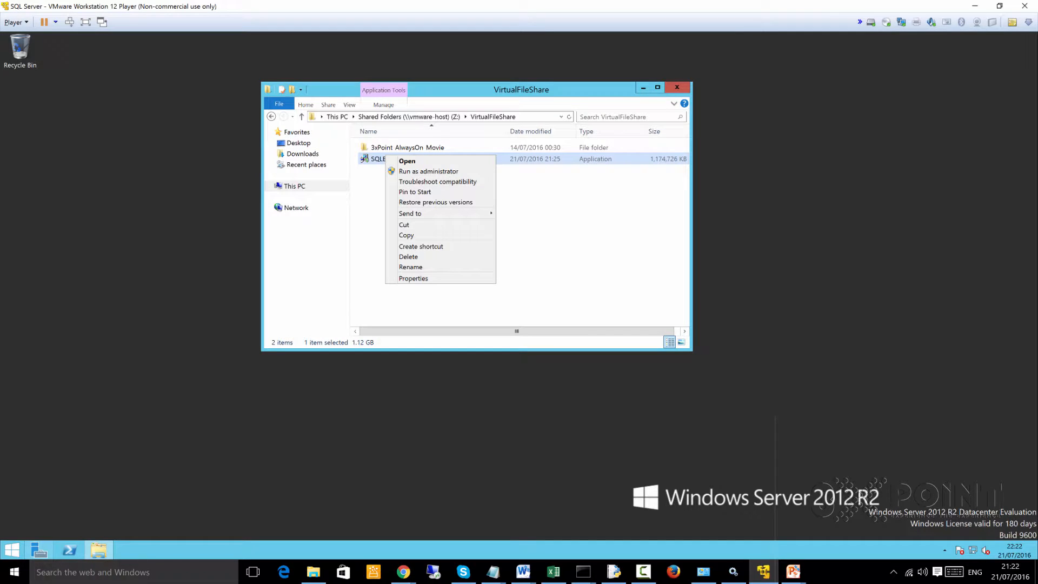
pyautogui.click(406, 235)
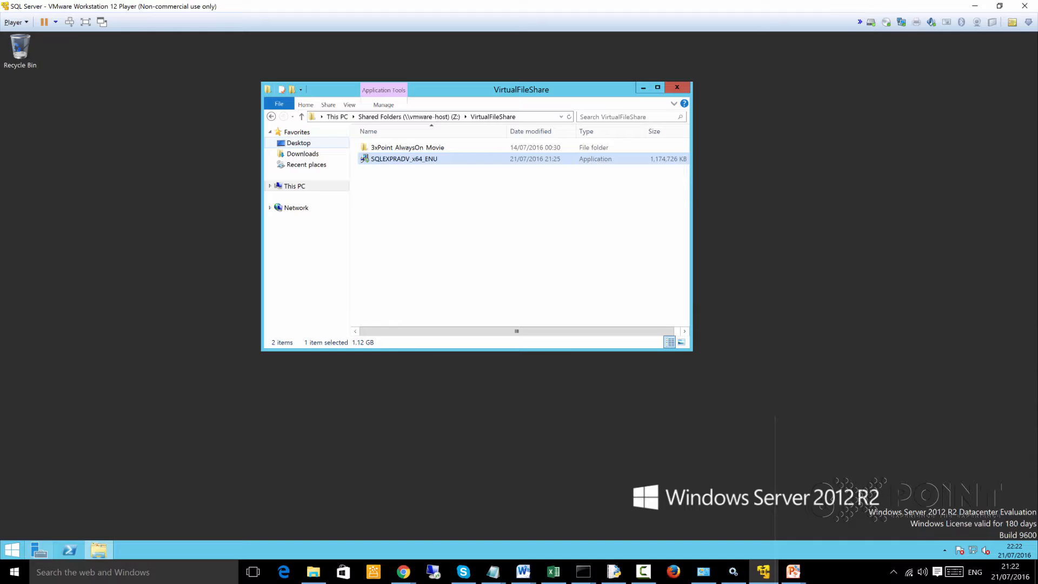
pyautogui.click(298, 143)
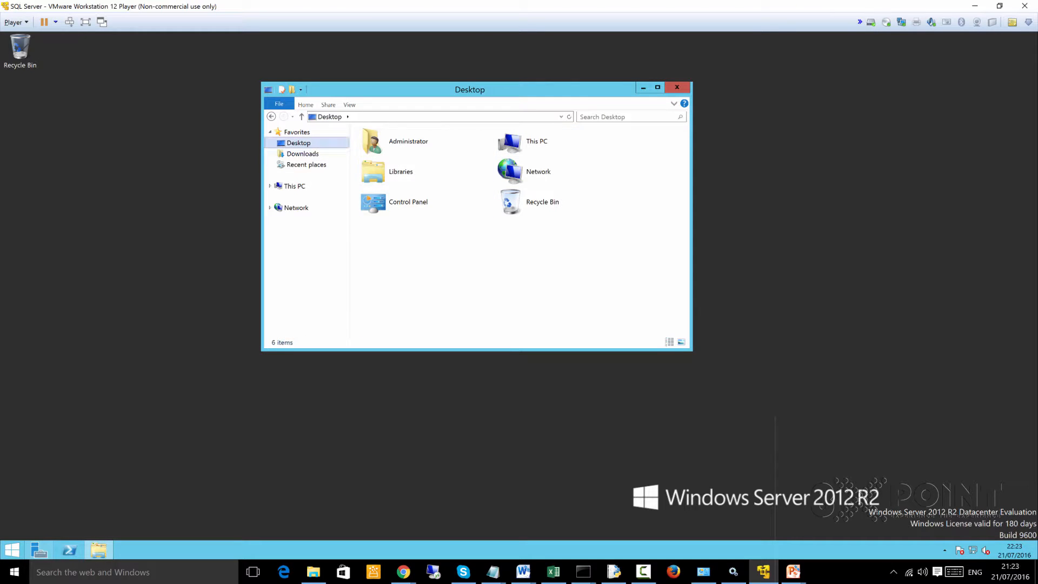
pyautogui.rightClick(412, 230)
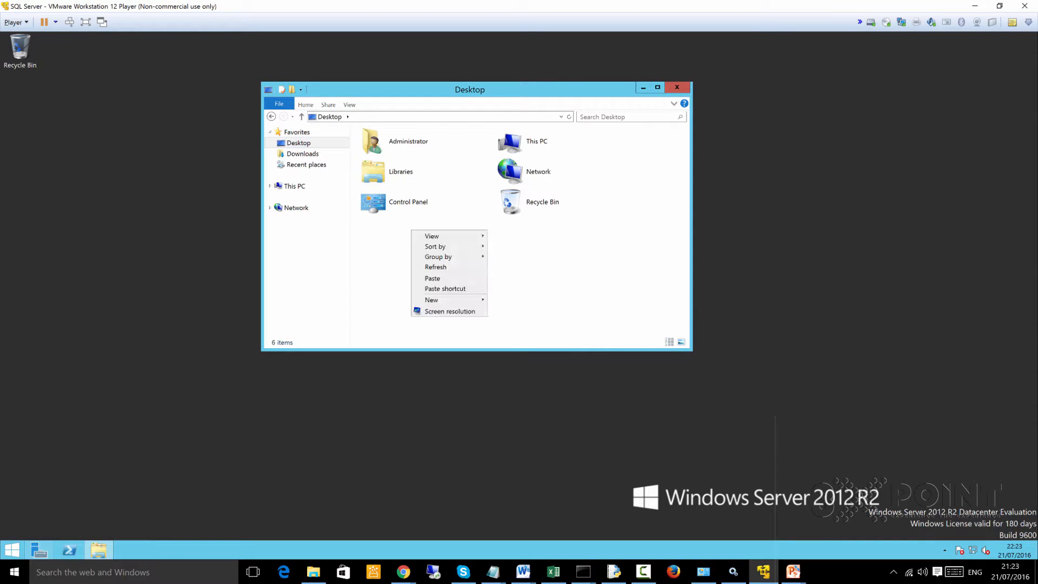
pyautogui.click(433, 278)
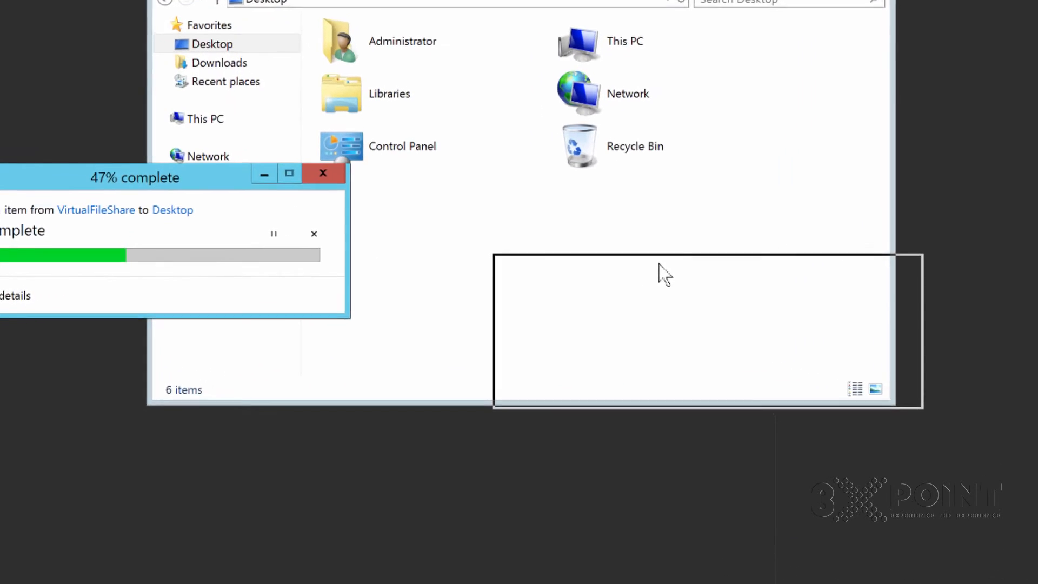
pyautogui.moveTo(659, 264); pyautogui.dragTo(658, 264)
# - Open the Desktop folder under This PC and create a new folder named SQL in it
pyautogui.click(205, 119)
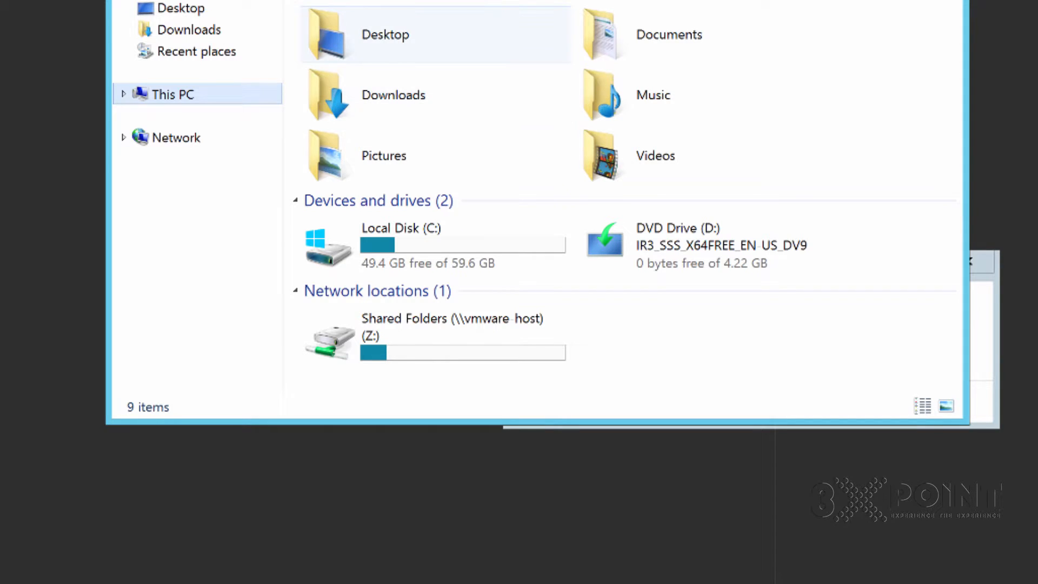
pyautogui.click(385, 35)
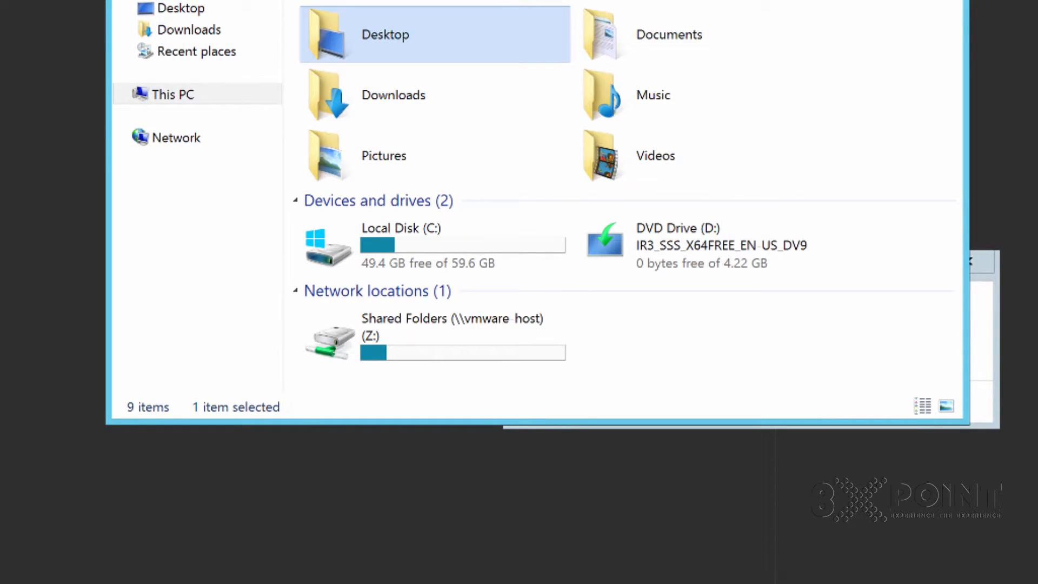
pyautogui.press('Return')
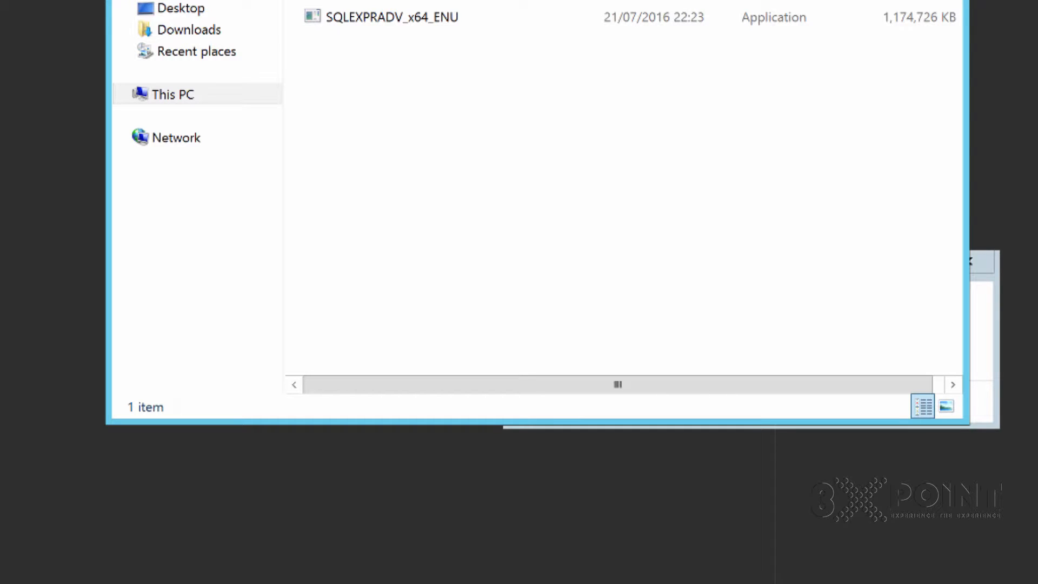
pyautogui.rightClick(448, 70)
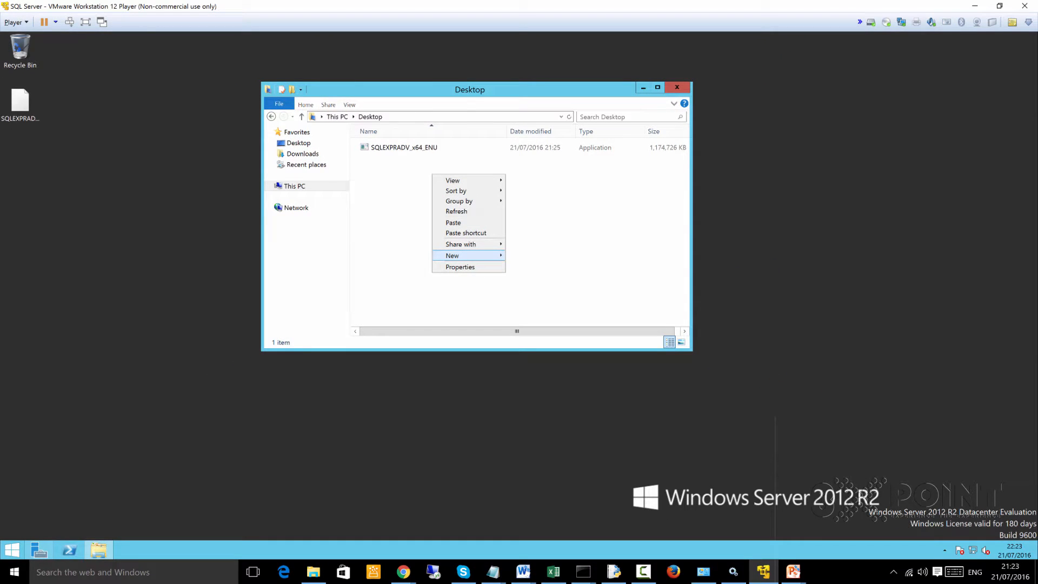
pyautogui.moveTo(459, 255)
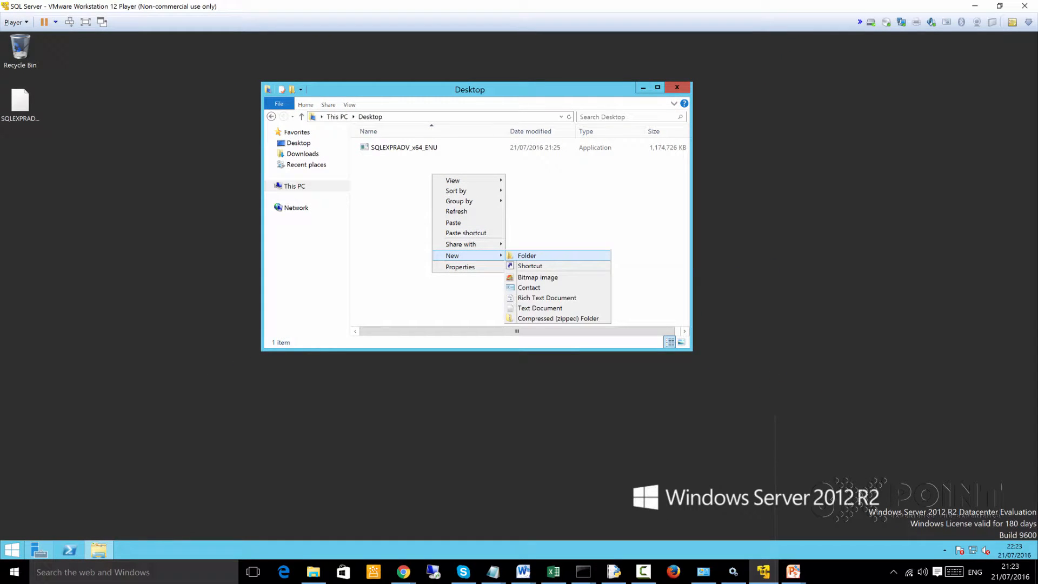
pyautogui.click(521, 255)
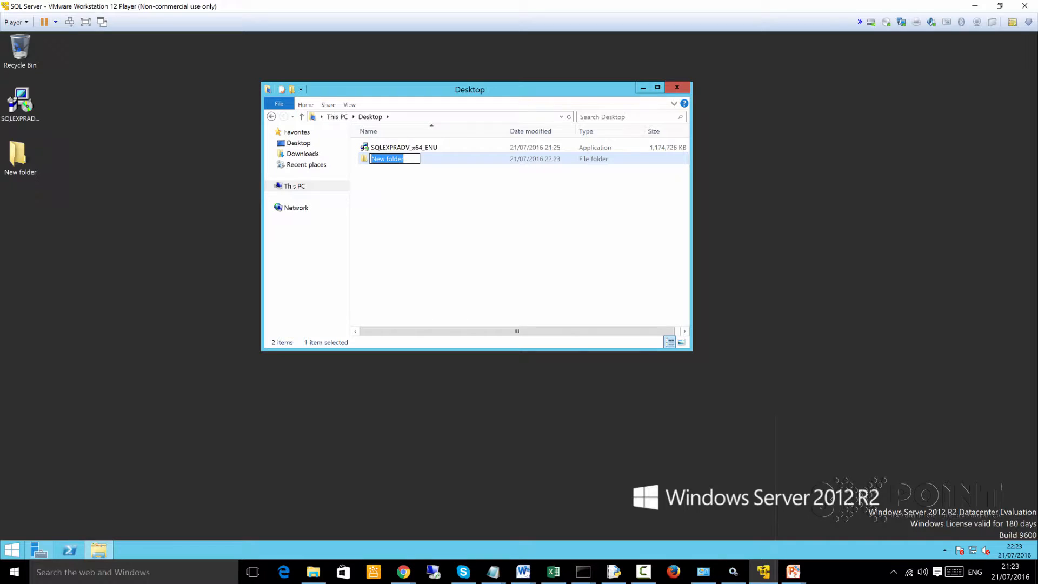
pyautogui.write('SQL')
pyautogui.press('Return')
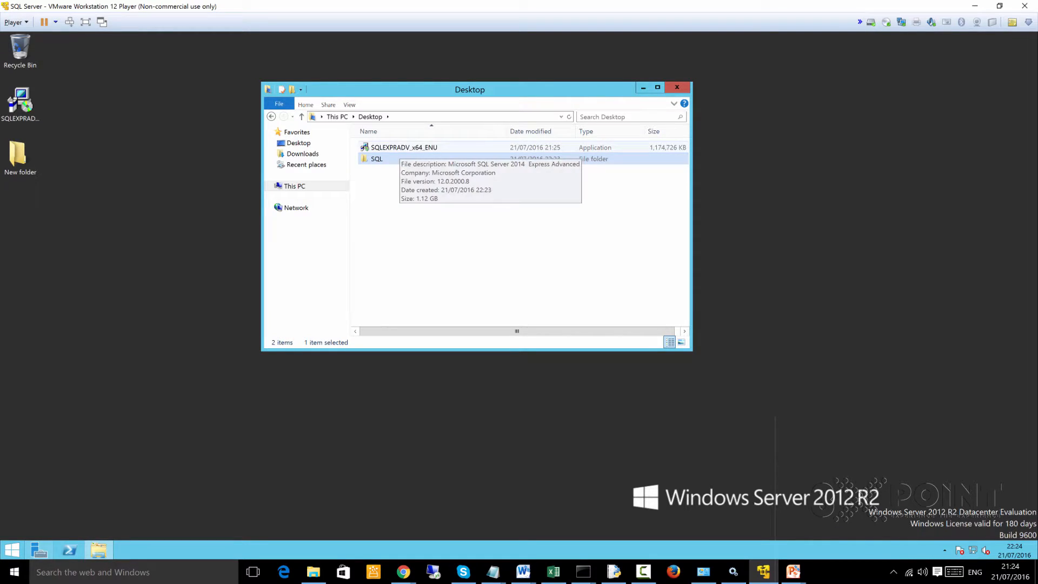
# - Run the desktop's SQLEXPRADV_x64_ENU installer as administrator and extract its files to the default SQLEXPRADV_x64_ENU directory on the Desktop
pyautogui.rightClick(400, 147)
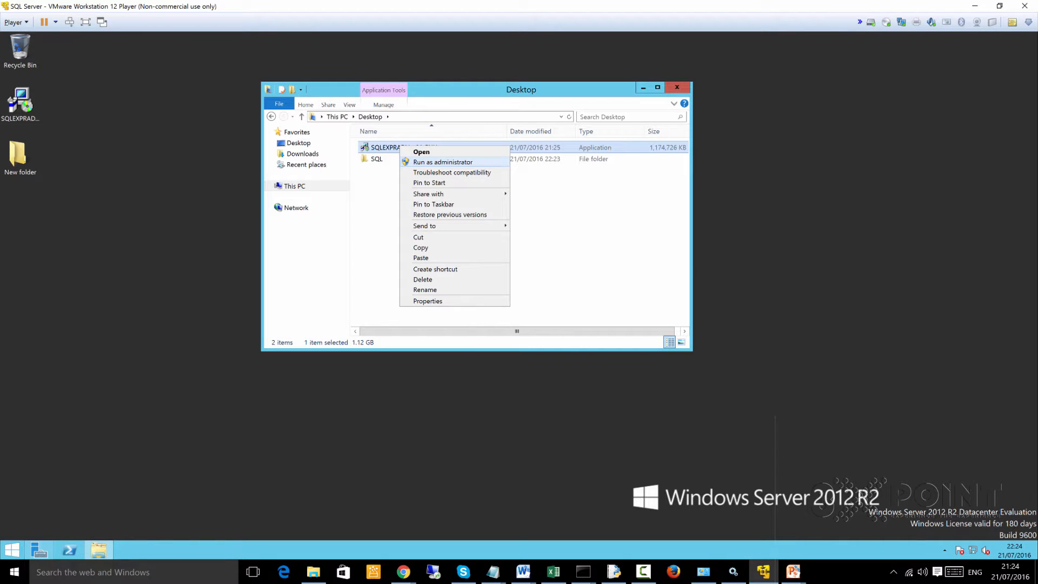
pyautogui.click(562, 227)
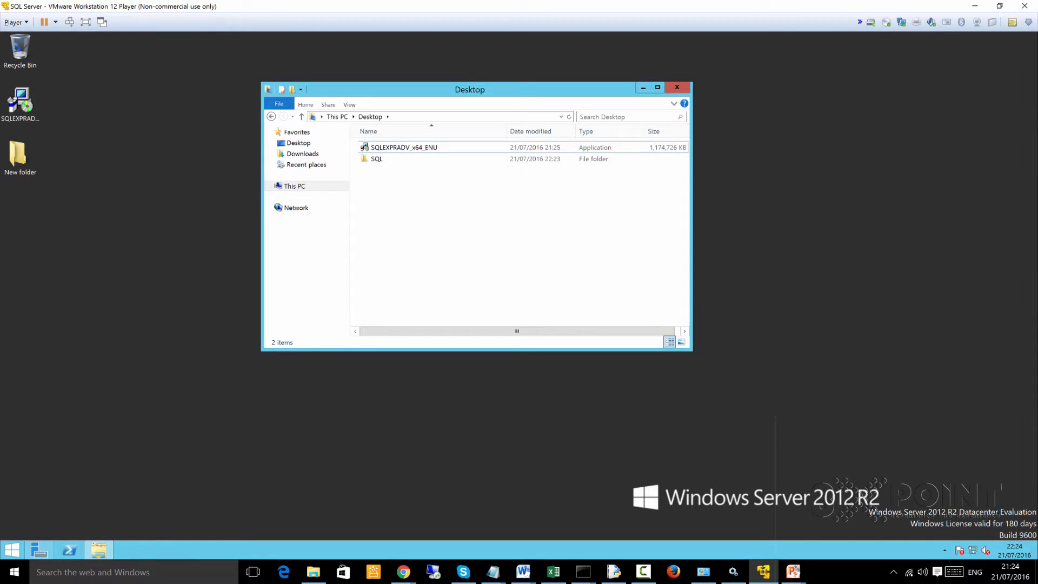
pyautogui.click(20, 101)
pyautogui.rightClick(21, 101)
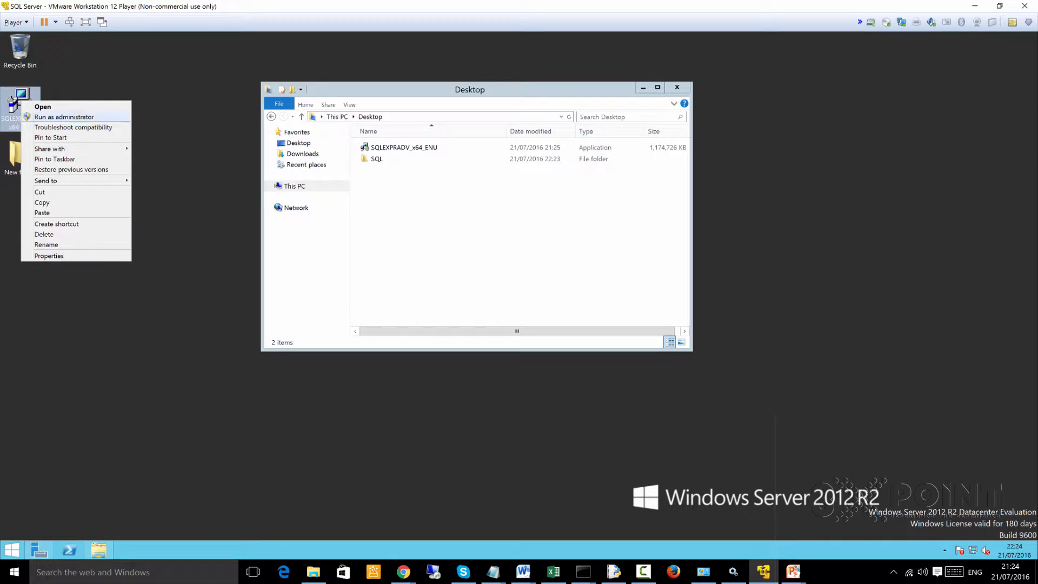
pyautogui.click(64, 116)
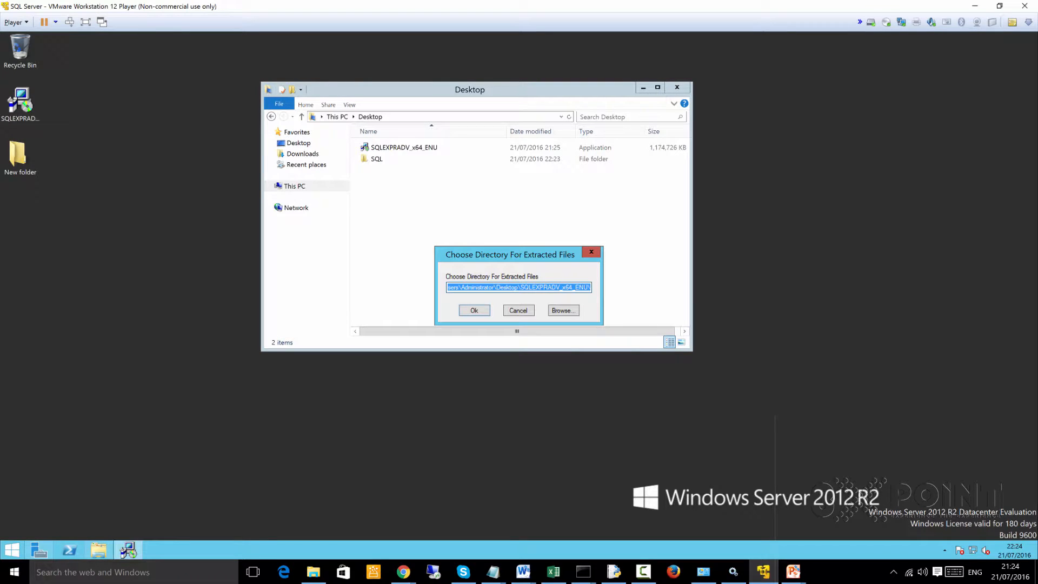
pyautogui.press('Return')
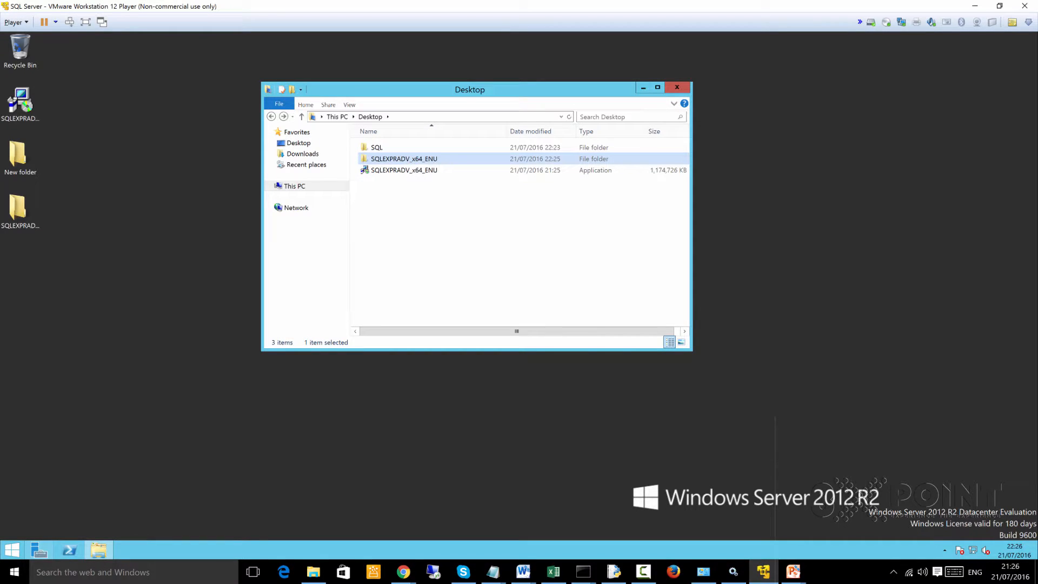
# - Minimize the Desktop folder window and refresh the server's desktop icons
pyautogui.click(643, 88)
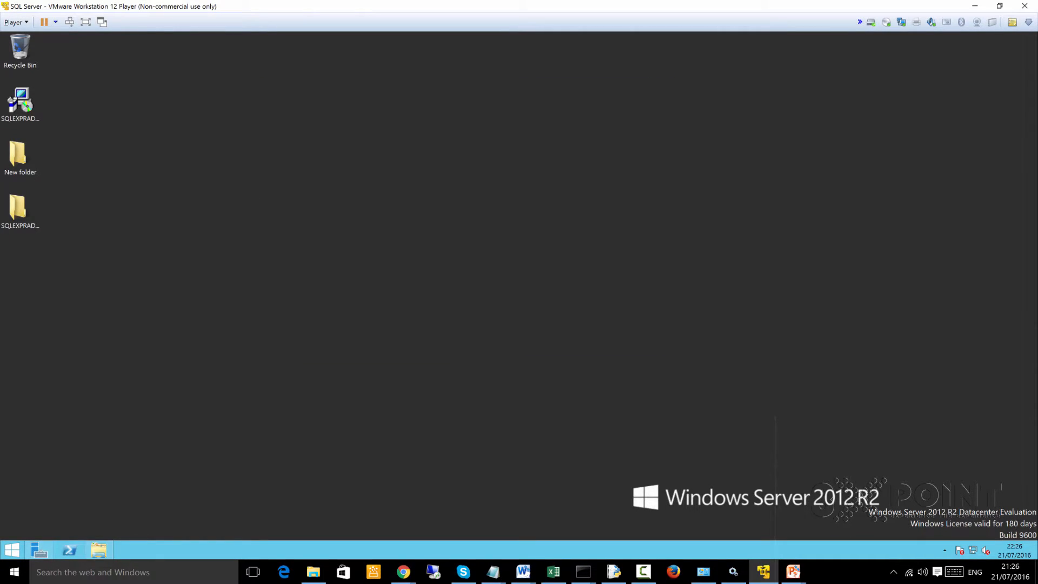
pyautogui.click(20, 209)
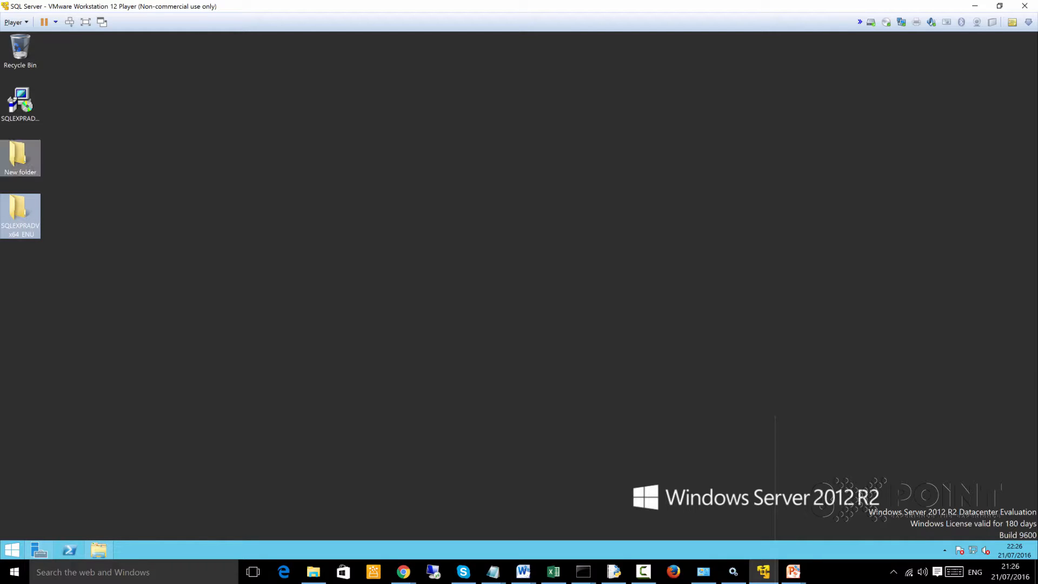
pyautogui.rightClick(115, 160)
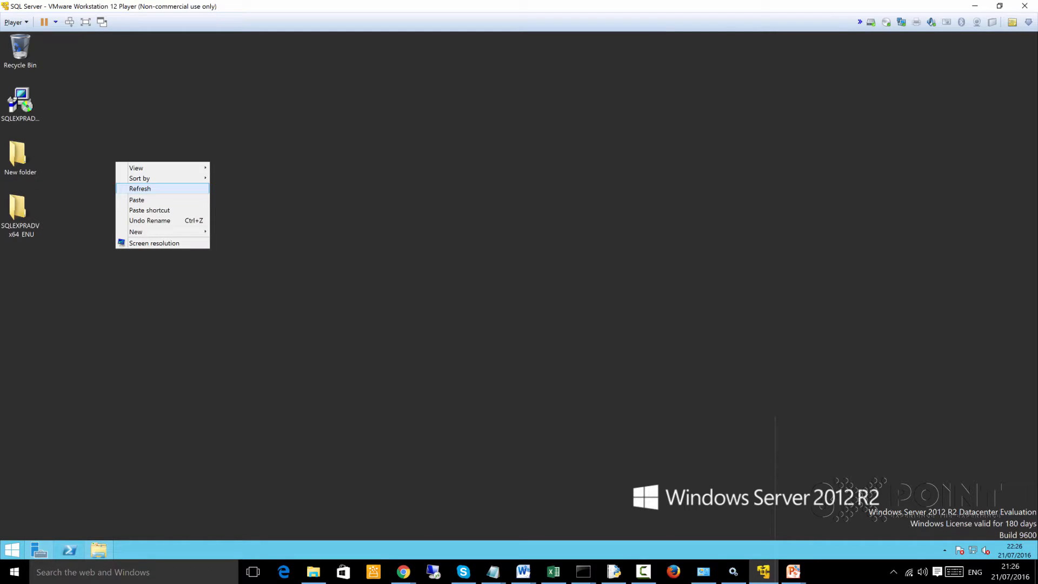
pyautogui.click(135, 190)
pyautogui.click(20, 107)
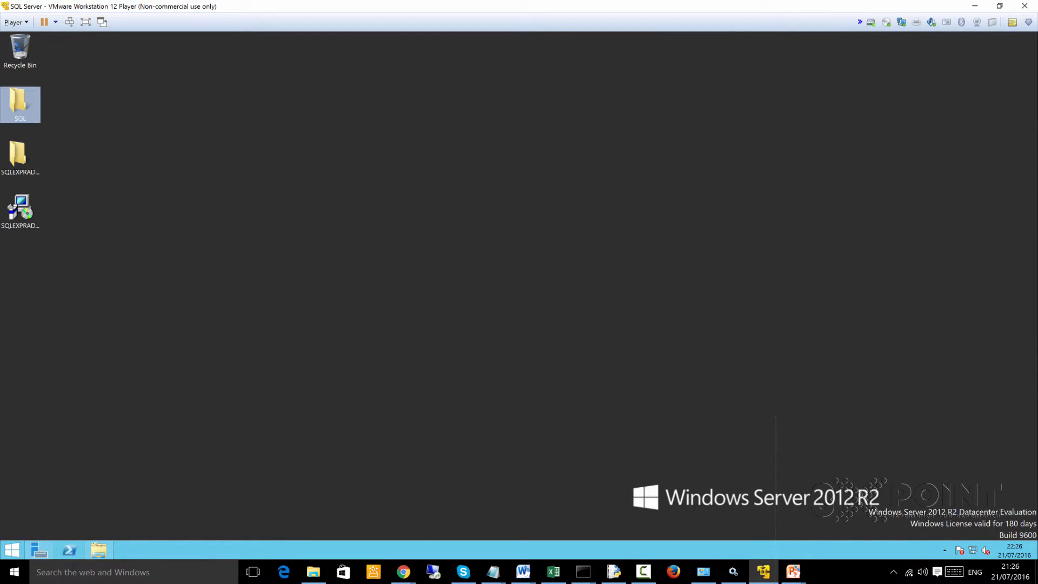
# - Move the SQL Server Installation Center away from the desktop icons and start a new SQL Server stand-alone installation
pyautogui.click(20, 158)
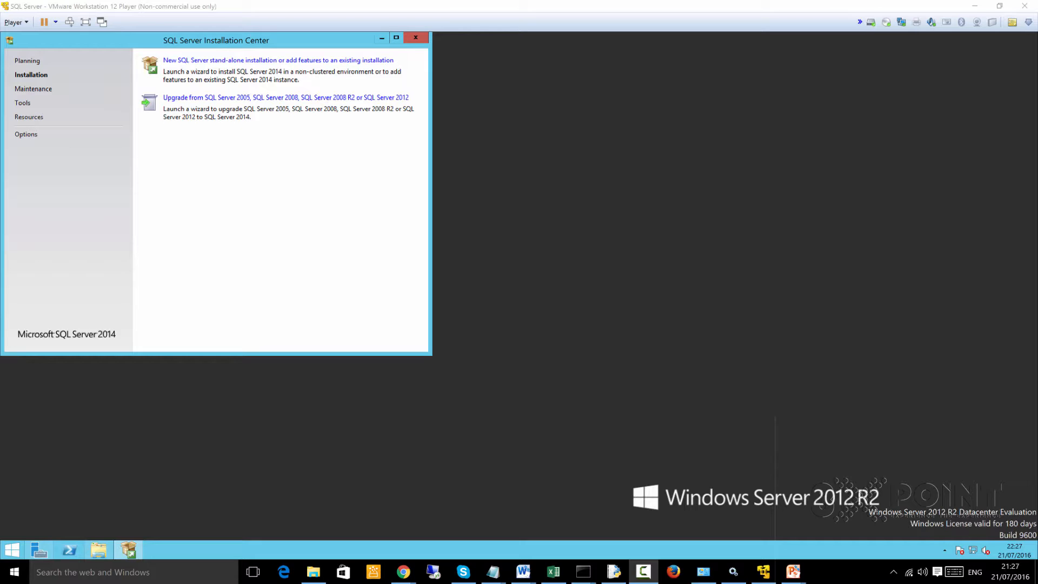
pyautogui.moveTo(139, 39); pyautogui.dragTo(508, 73)
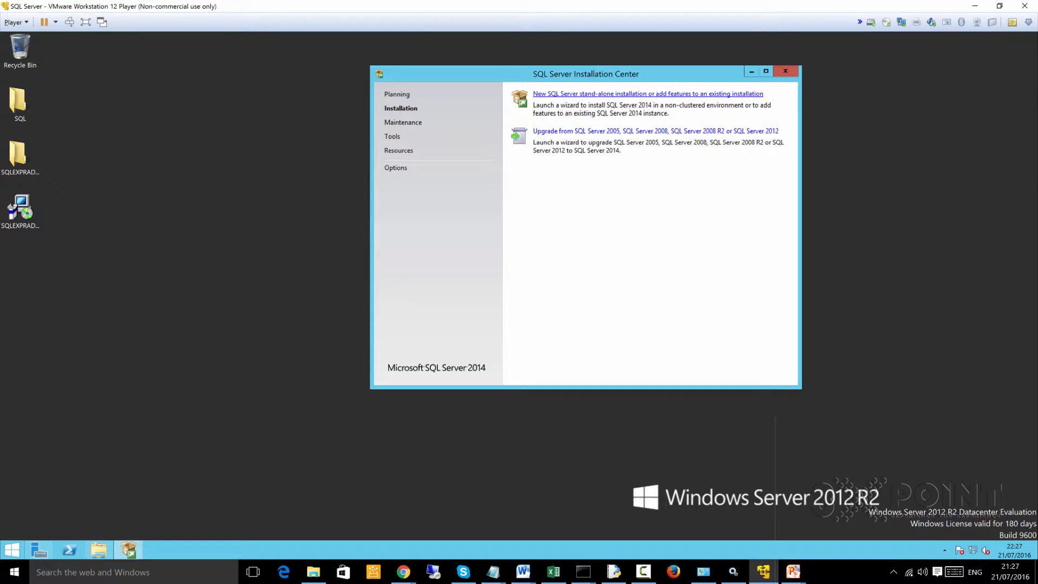
pyautogui.click(647, 94)
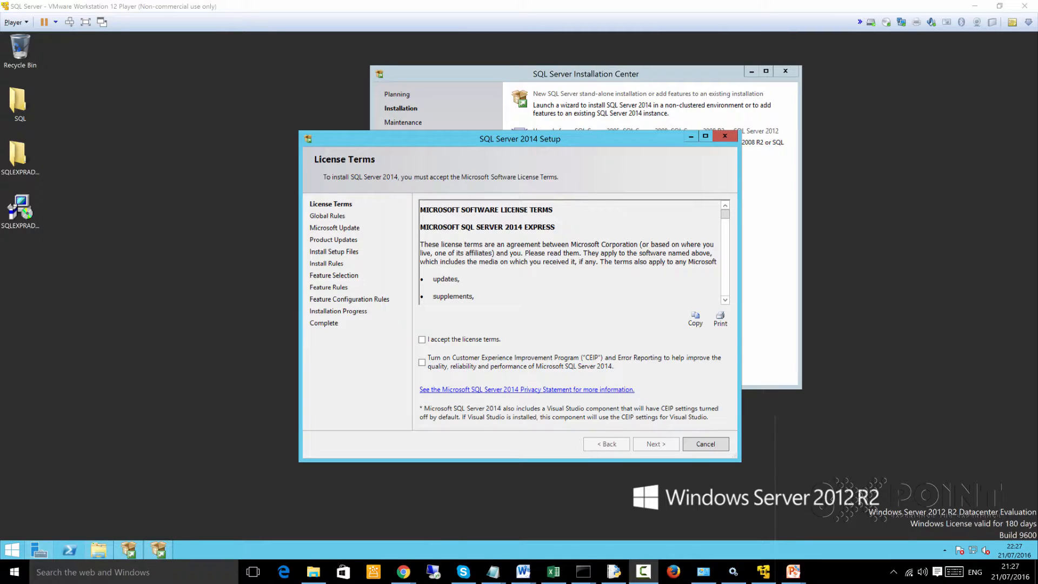
# - Accept the SQL Server 2014 license terms and enable checking for updates through Microsoft Update, continuing the setup to Feature Selection
pyautogui.click(422, 340)
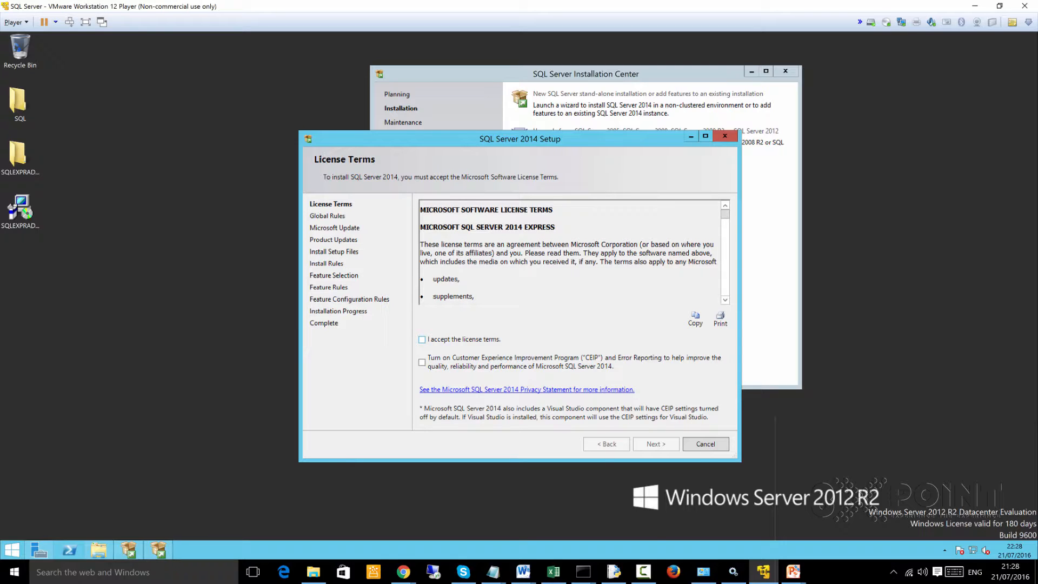
pyautogui.click(422, 339)
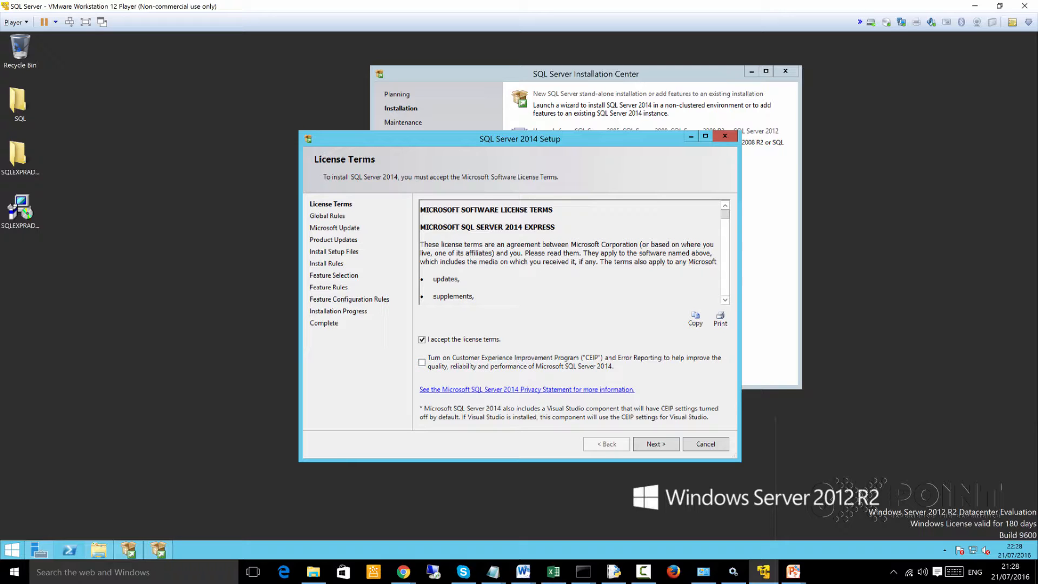
pyautogui.click(655, 444)
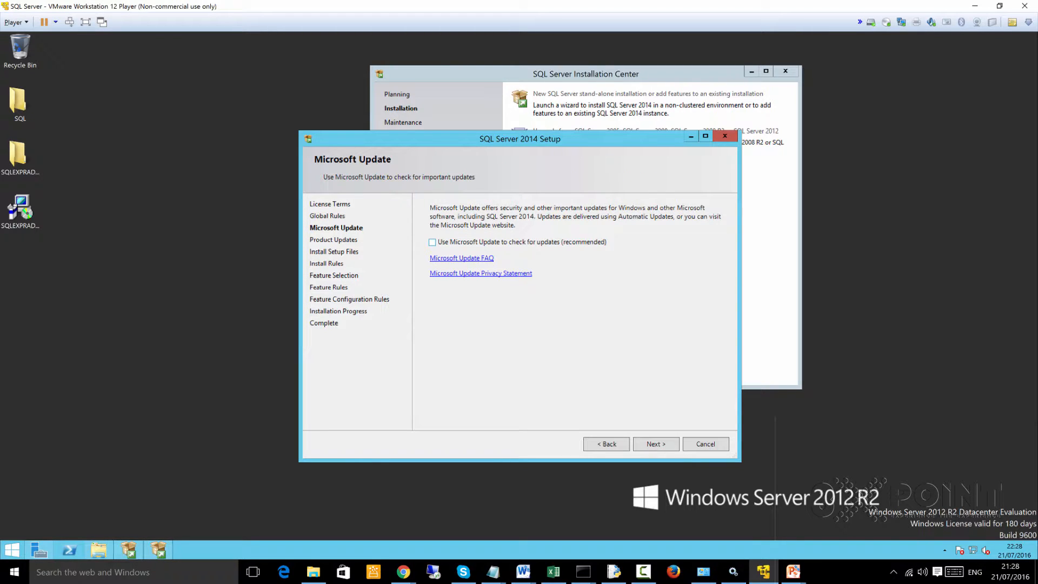
pyautogui.click(433, 243)
pyautogui.press('Return')
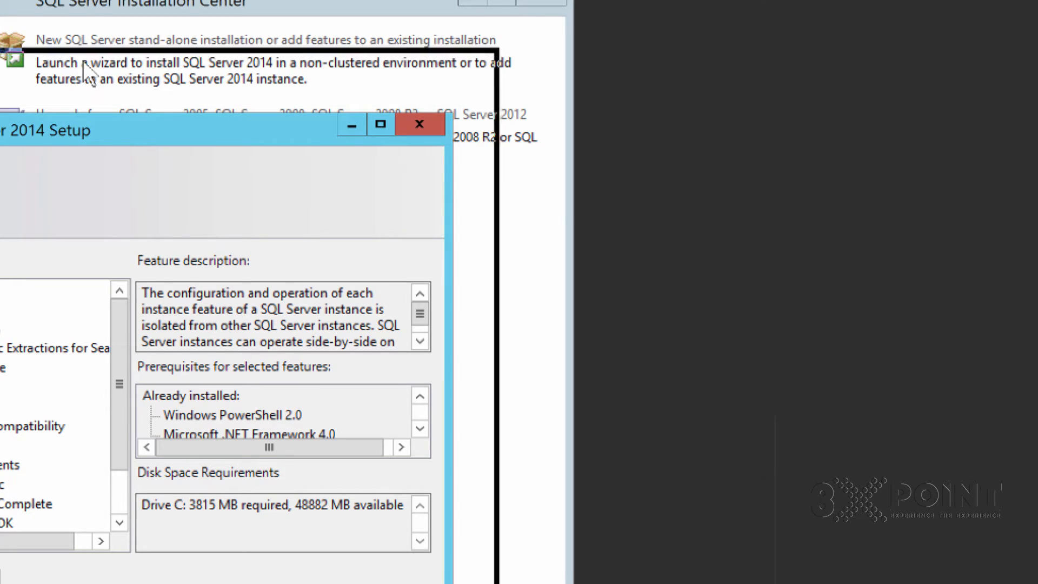
# - Exclude SQL Server Replication and Full-Text and Semantic Extractions from the selected features, keep Management Tools, and continue to Feature Rules
pyautogui.moveTo(83, 62); pyautogui.dragTo(86, 35)
pyautogui.moveTo(173, 292)
pyautogui.mouseDown()
pyautogui.moveTo(173, 335)
pyautogui.moveTo(172, 291)
pyautogui.mouseUp()
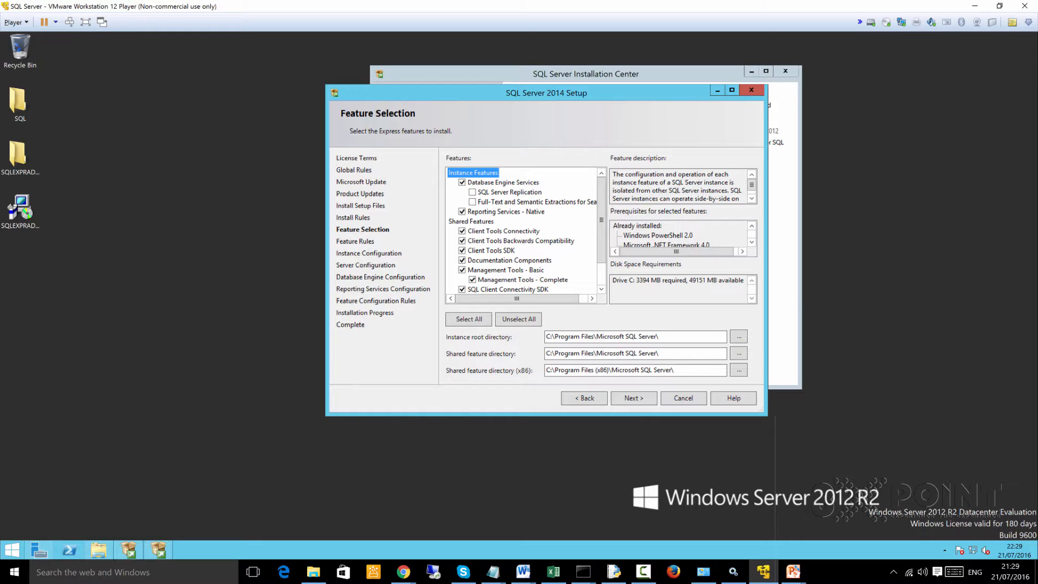
pyautogui.moveTo(601, 220); pyautogui.dragTo(601, 241)
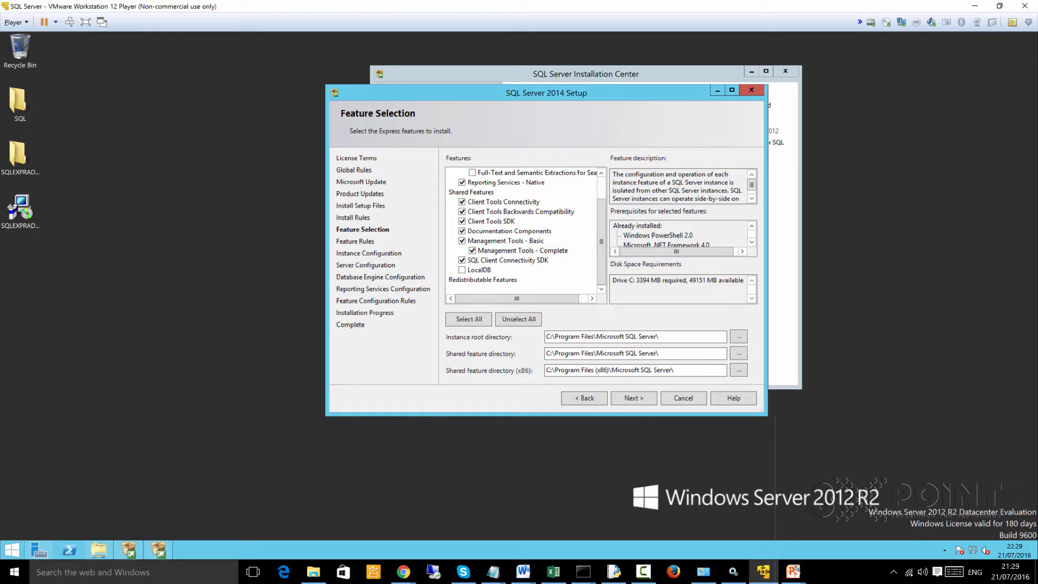
pyautogui.click(462, 241)
pyautogui.click(462, 241)
pyautogui.moveTo(601, 242); pyautogui.dragTo(601, 219)
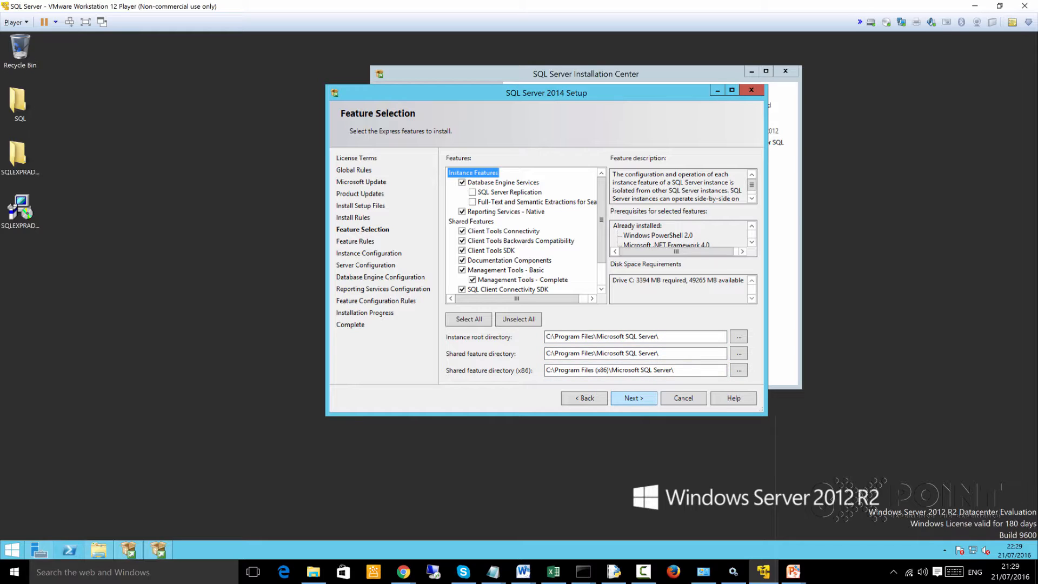
pyautogui.click(634, 398)
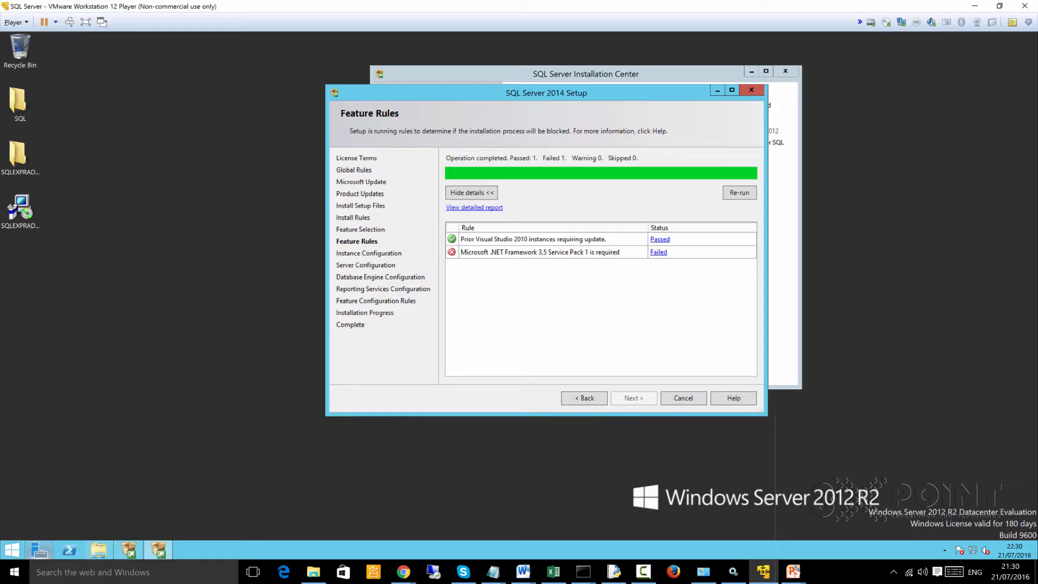
# - Bring up Server Manager on the server and maximize its window
pyautogui.moveTo(39, 550)
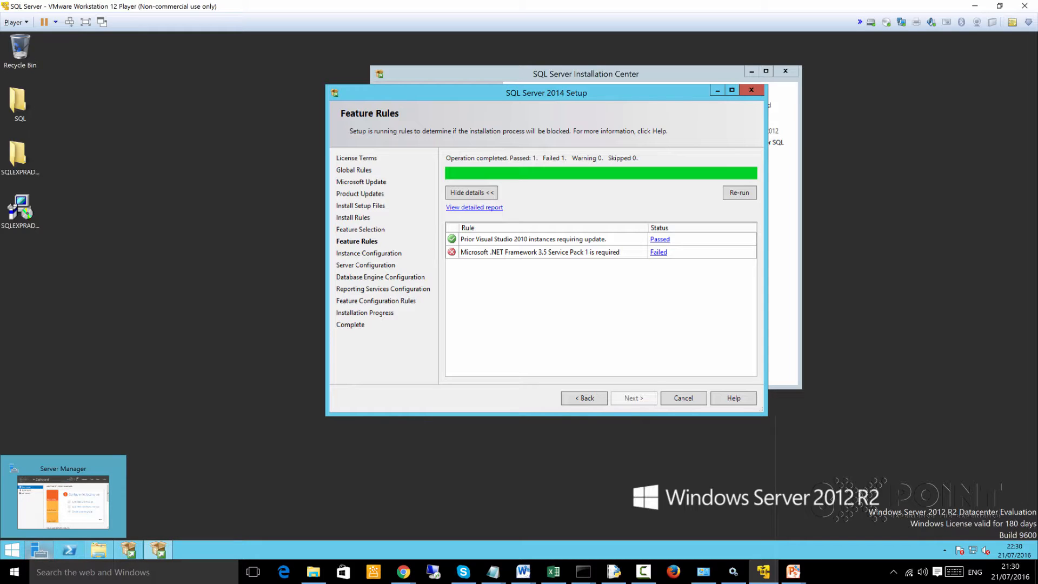
pyautogui.click(38, 550)
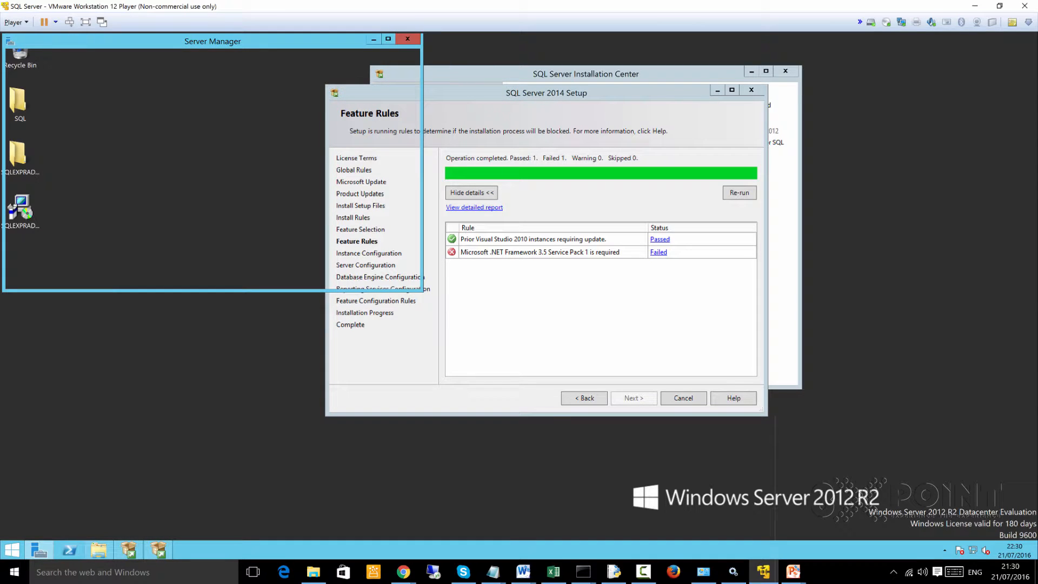
pyautogui.moveTo(171, 41)
pyautogui.mouseDown()
pyautogui.moveTo(223, 68)
pyautogui.moveTo(553, 121)
pyautogui.mouseUp()
pyautogui.click(770, 119)
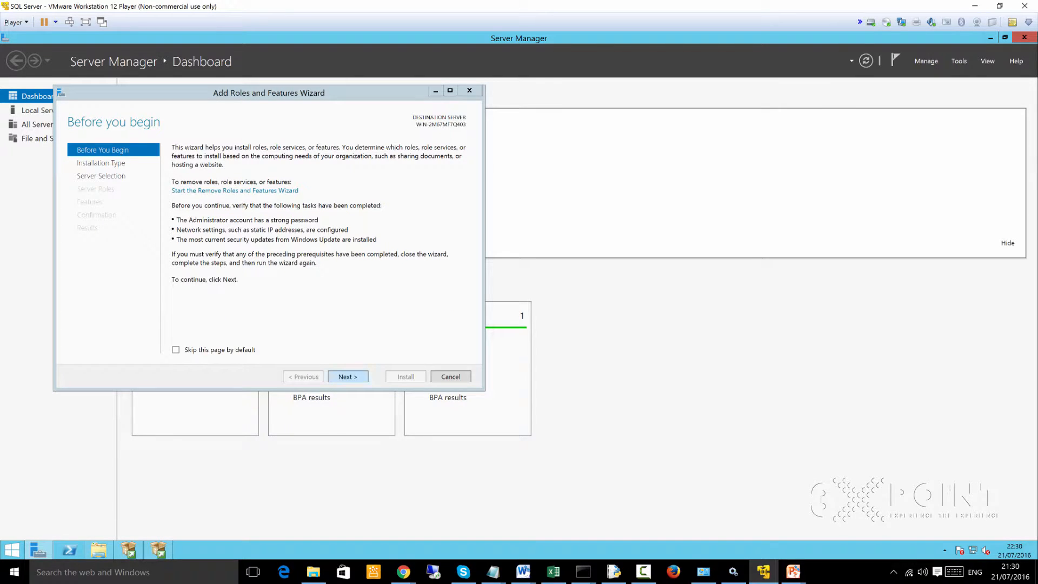
# - Advance the Add Roles and Features Wizard to feature selection with role-based or feature-based installation and no additional server roles
pyautogui.click(348, 376)
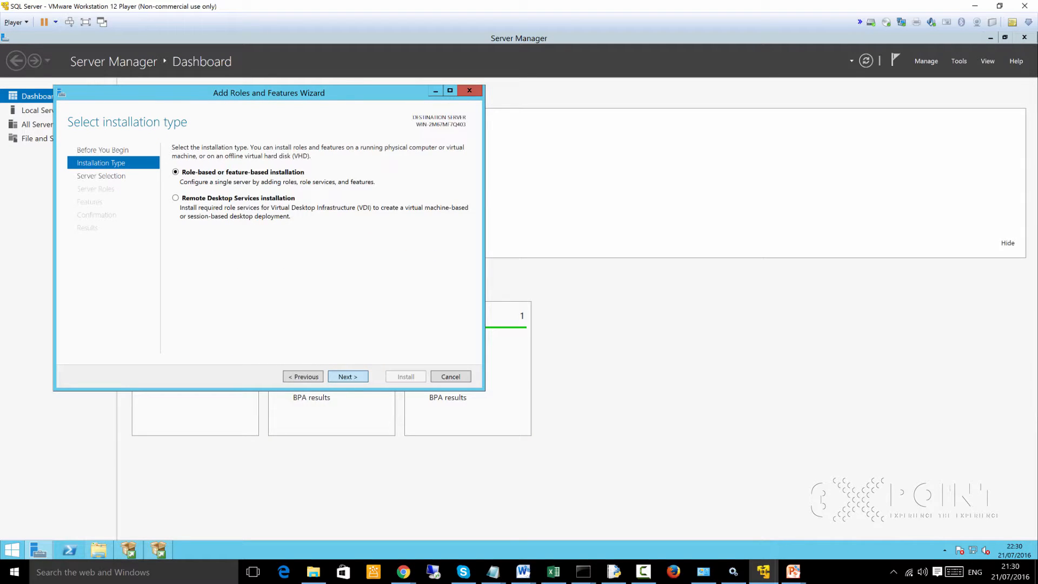
pyautogui.click(348, 377)
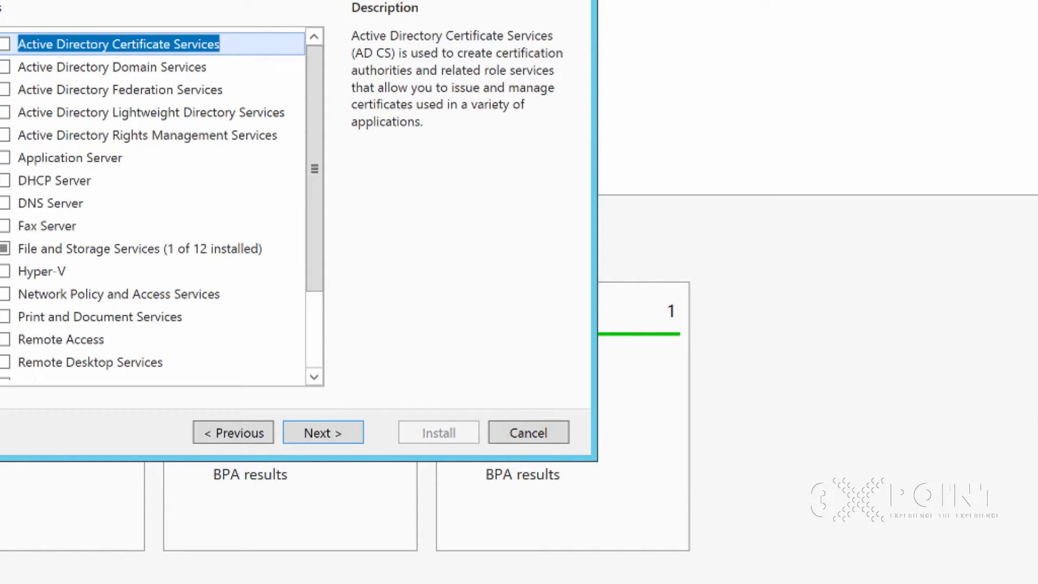
pyautogui.moveTo(314, 168)
pyautogui.mouseDown()
pyautogui.moveTo(314, 244)
pyautogui.moveTo(314, 168)
pyautogui.mouseUp()
pyautogui.click(323, 433)
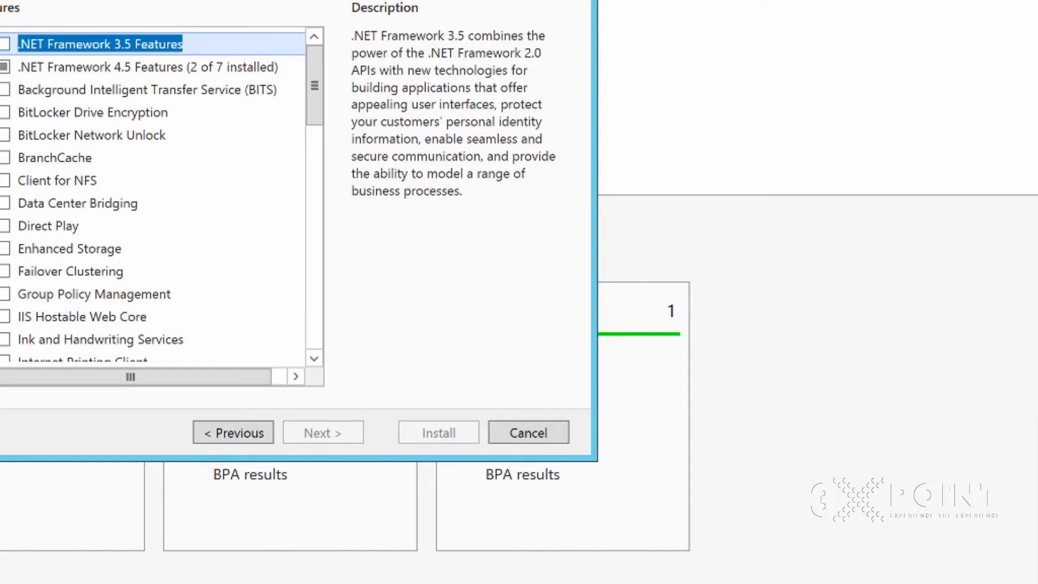
# - Select .NET Framework 3.5 Features and install them on the server
pyautogui.click(5, 44)
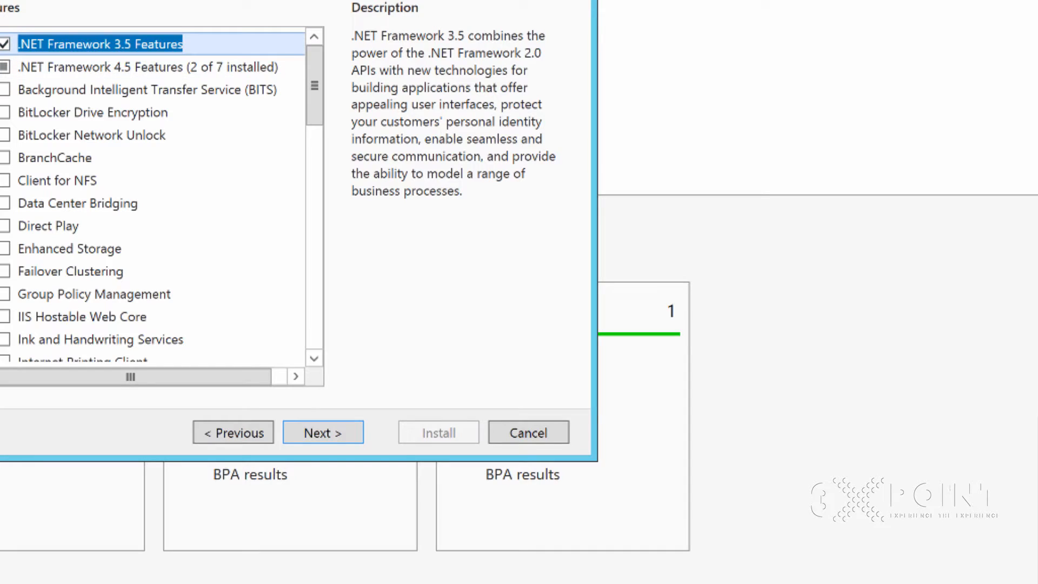
pyautogui.click(323, 433)
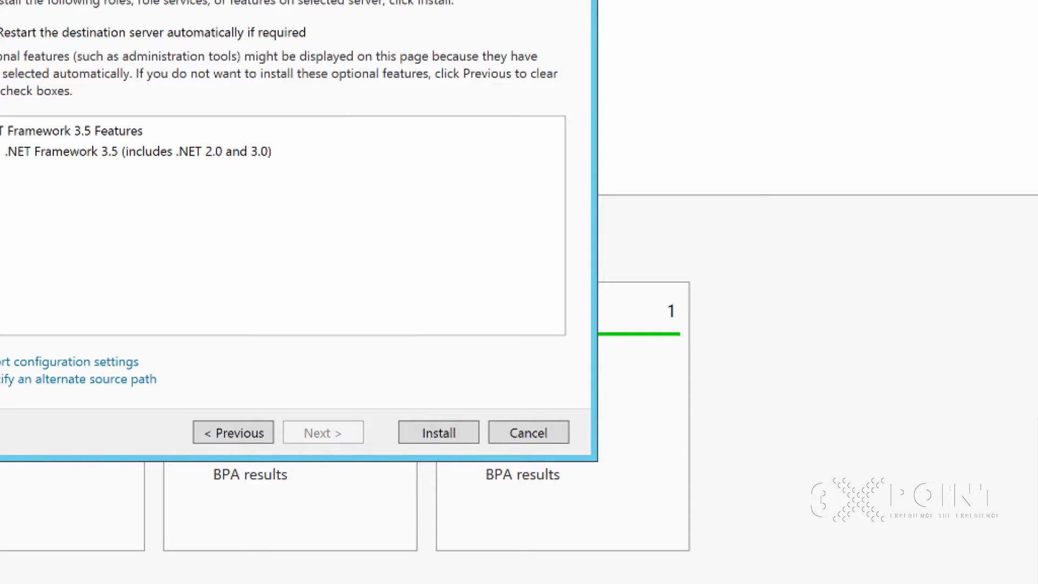
pyautogui.click(439, 432)
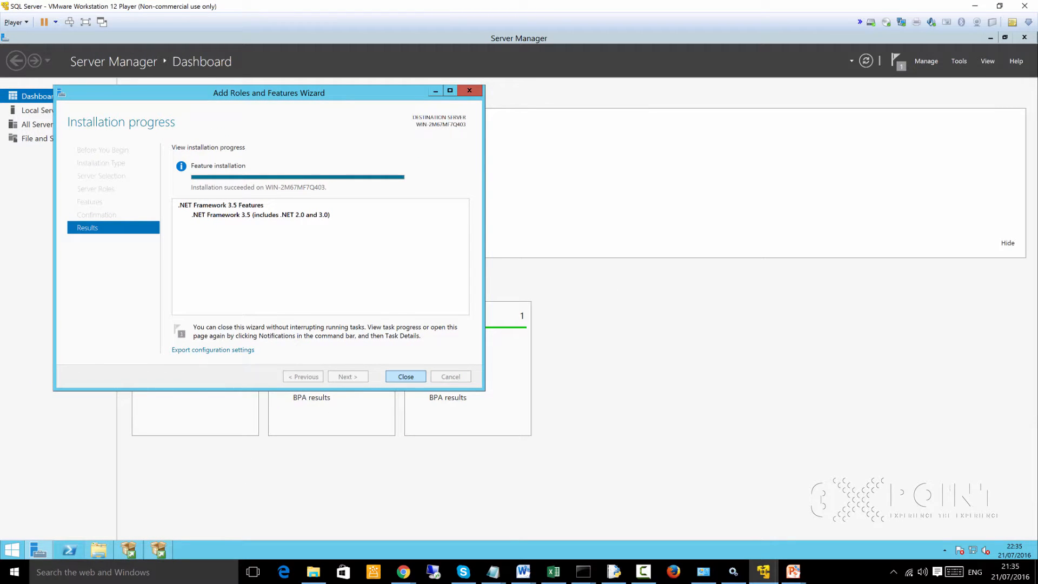
# - Close the finished wizard, minimize Server Manager and re-run the Feature Rules check in SQL Server 2014 Setup
pyautogui.click(405, 377)
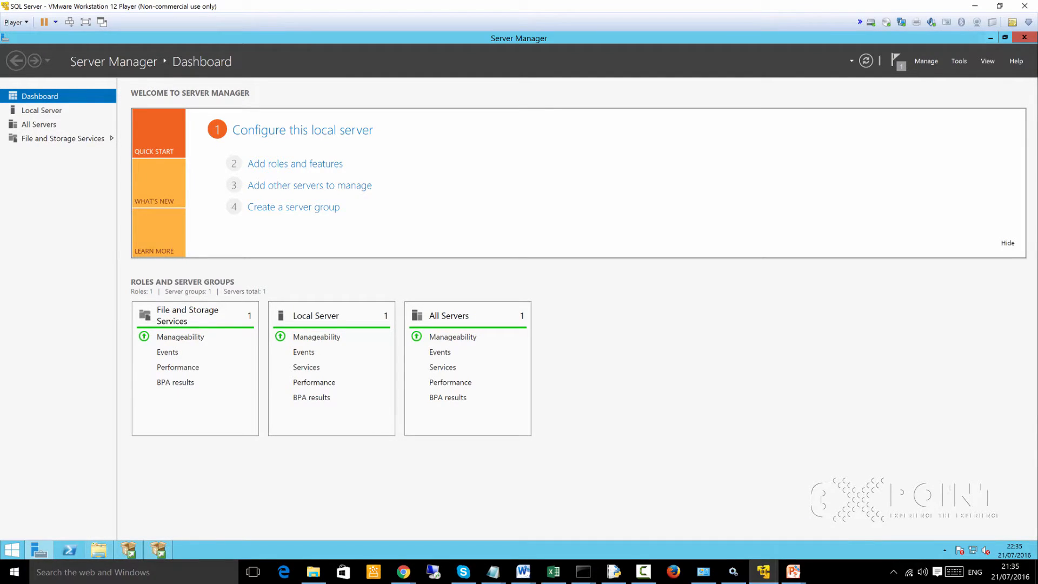
pyautogui.click(990, 37)
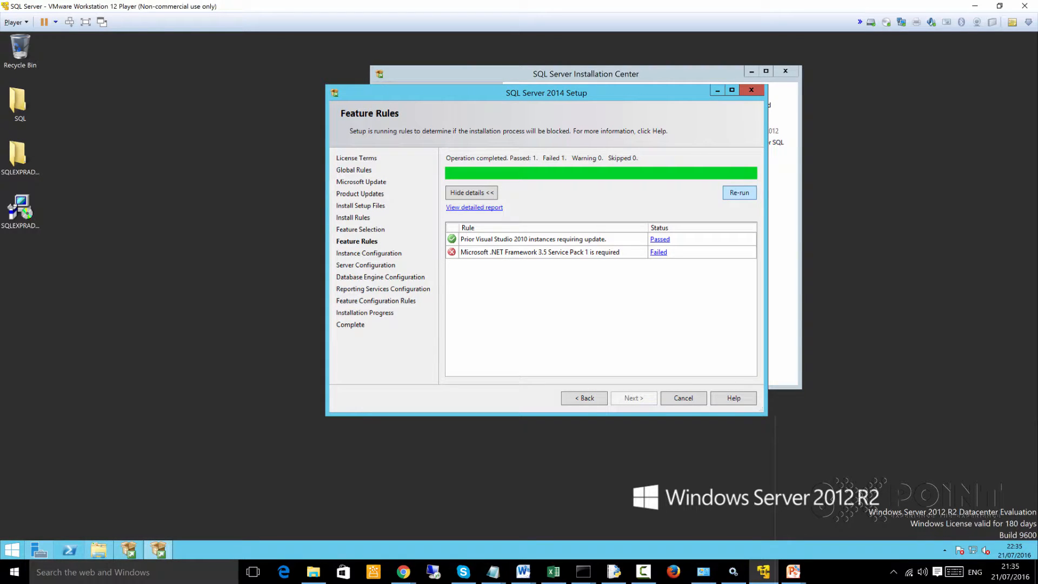
pyautogui.click(739, 193)
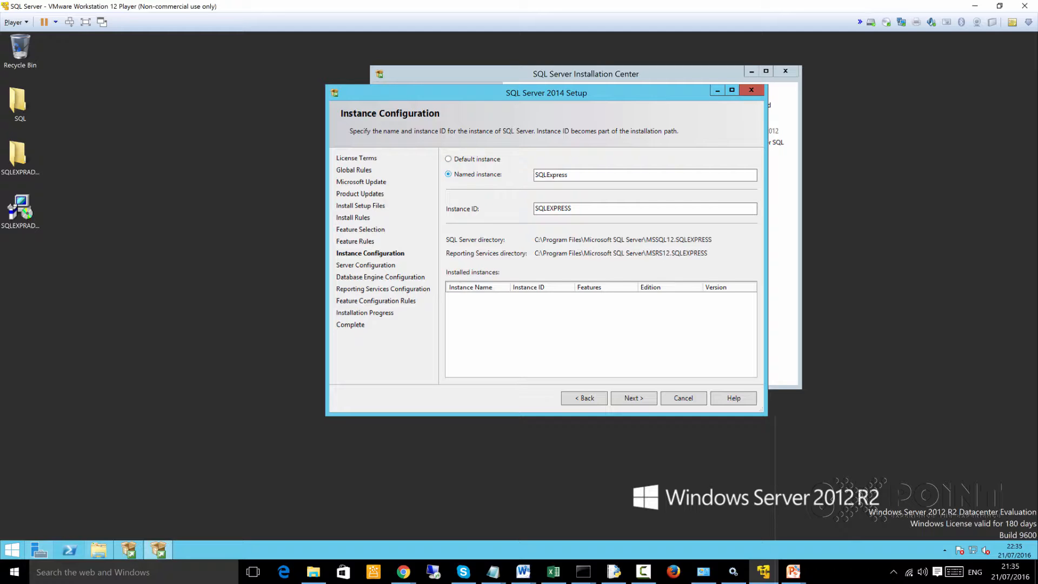
# - Try adding MSSQLSERVER to the instance ID of the SQLExpress named instance and remove it again
pyautogui.click(573, 176)
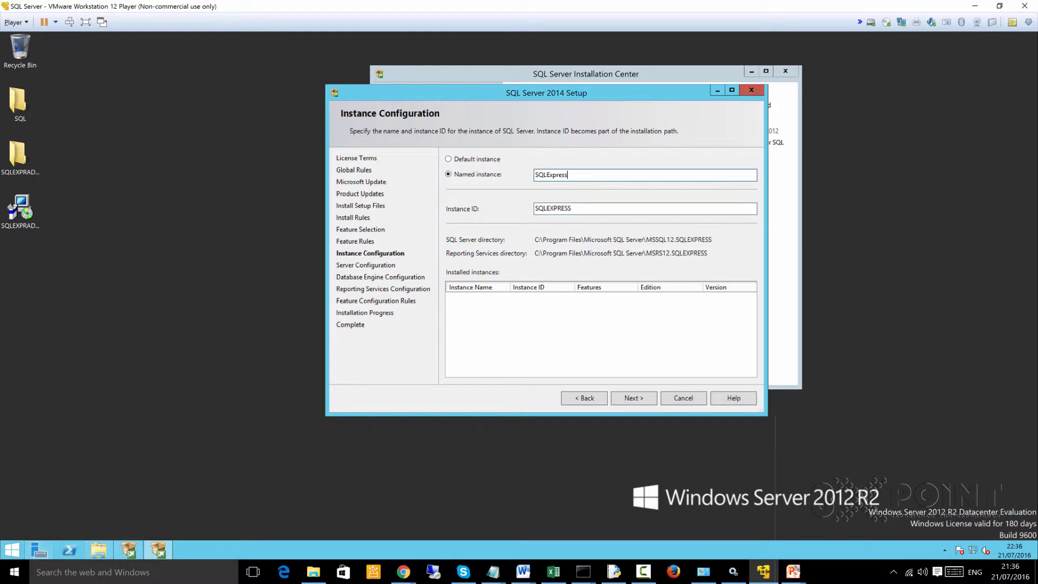
pyautogui.press('Tab')
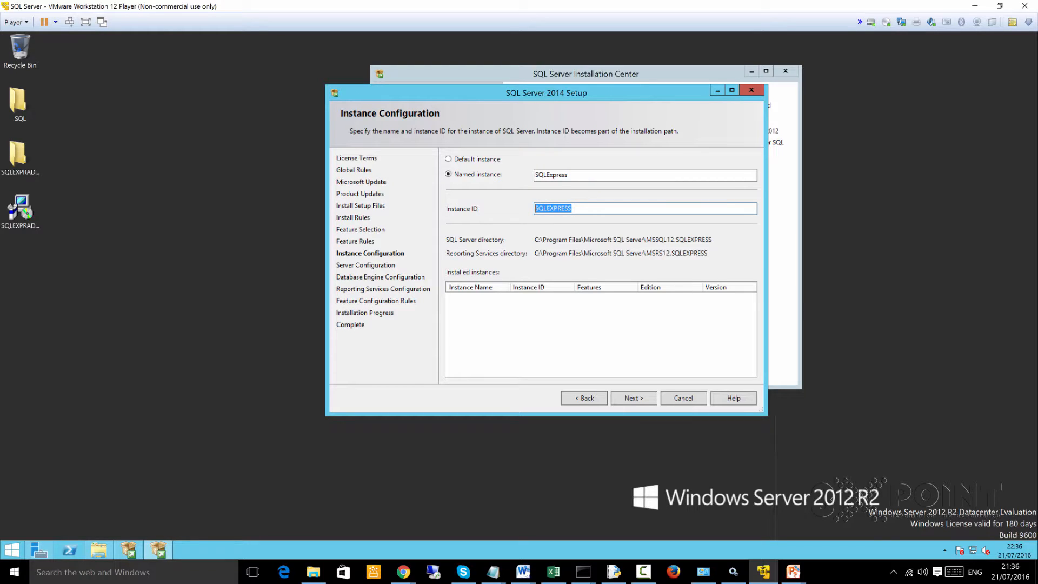
pyautogui.click(572, 208)
pyautogui.write('MSSQLSERVER')
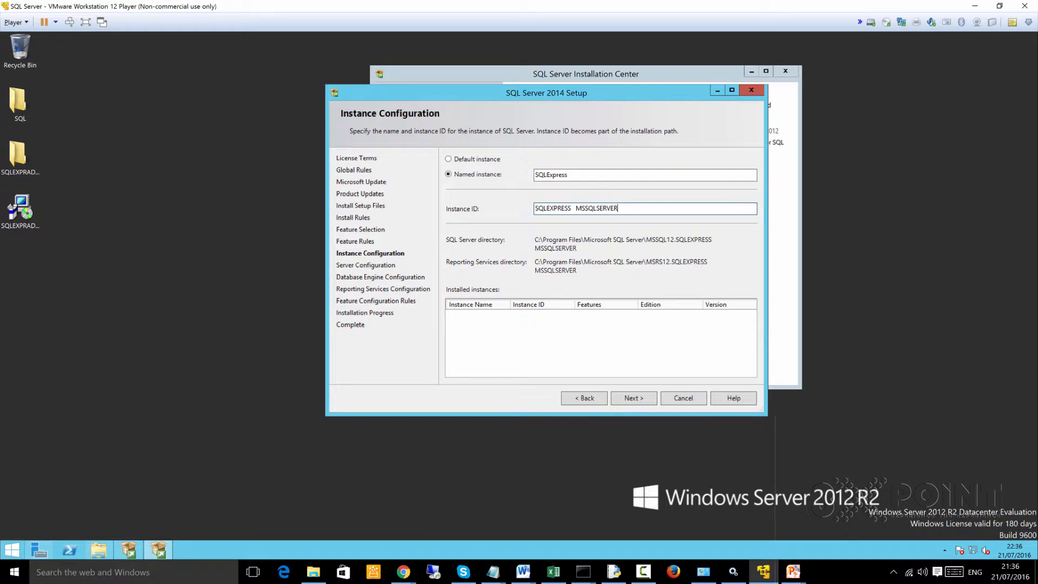
pyautogui.moveTo(574, 209); pyautogui.dragTo(536, 209)
pyautogui.moveTo(619, 208); pyautogui.dragTo(575, 209)
pyautogui.click(618, 209)
pyautogui.press('BackSpace')
pyautogui.press('BackSpace')
pyautogui.press('BackSpace')
pyautogui.press('BackSpace')
pyautogui.press('BackSpace')
pyautogui.press('BackSpace')
pyautogui.press('BackSpace')
pyautogui.press('BackSpace')
pyautogui.press('BackSpace')
pyautogui.press('BackSpace')
pyautogui.press('BackSpace')
pyautogui.press('BackSpace')
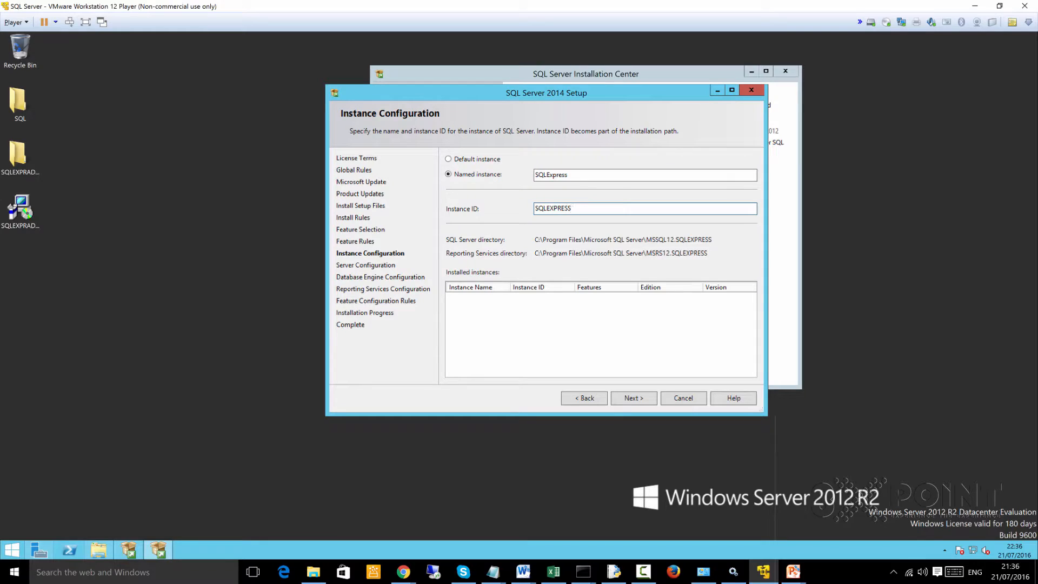
# - Choose the default instance, try adding MSSQLSERVER after SQLEXPRESS in the instance ID, and delete the added text
pyautogui.click(448, 159)
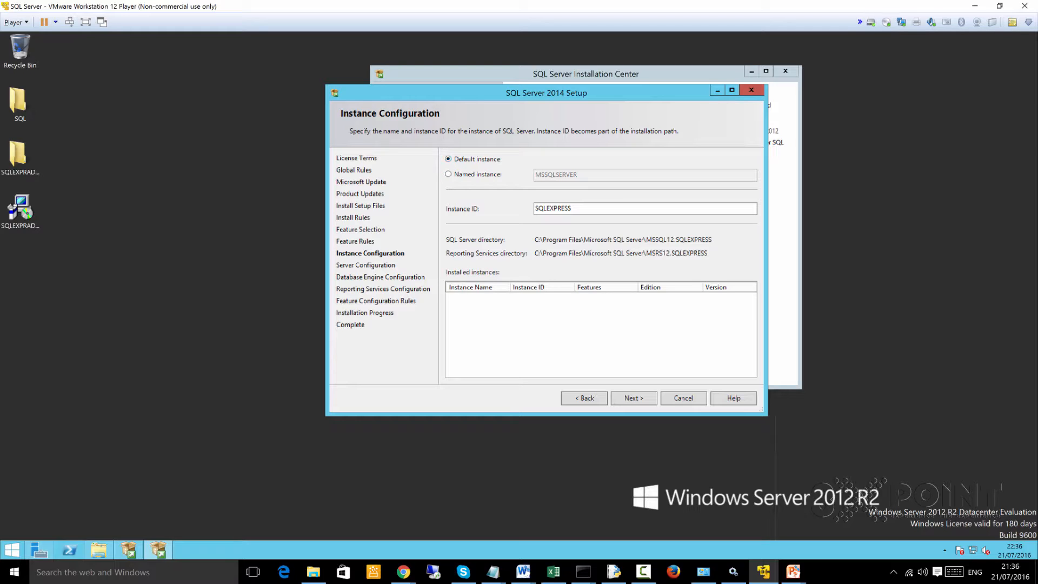
pyautogui.moveTo(578, 208); pyautogui.dragTo(534, 208)
pyautogui.click(572, 209)
pyautogui.write('MSSQLSERVER')
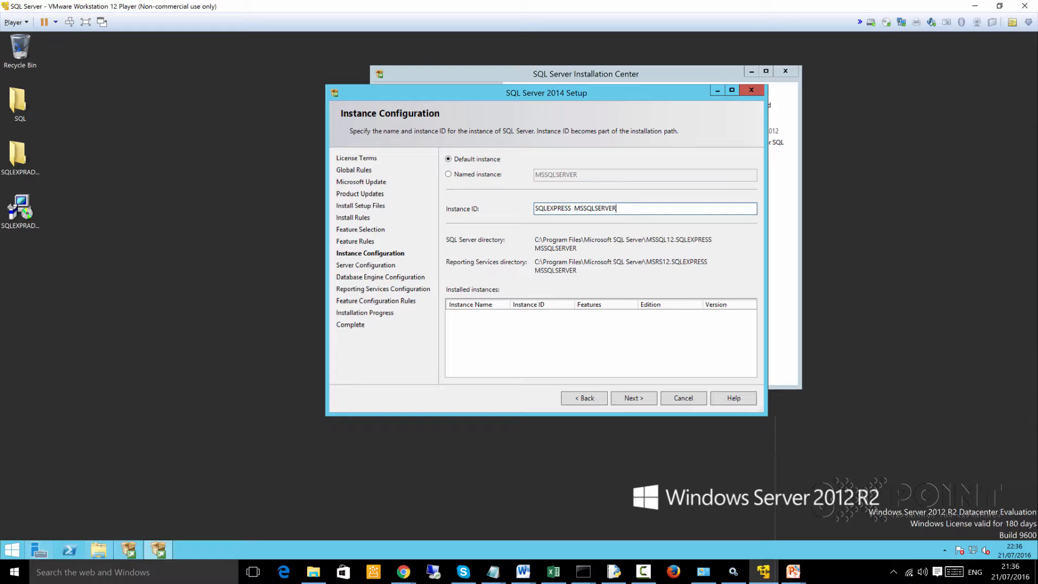
pyautogui.hotkey('shift', 'Left')
pyautogui.hotkey('shift', 'Left')
pyautogui.hotkey('shift', 'Left')
pyautogui.hotkey('shift', 'Left')
pyautogui.hotkey('shift', 'Left')
pyautogui.hotkey('shift', 'Left')
pyautogui.hotkey('shift', 'Left')
pyautogui.hotkey('shift', 'Left')
pyautogui.hotkey('shift', 'Left')
pyautogui.hotkey('shift', 'Left')
pyautogui.hotkey('shift', 'Left')
pyautogui.press('Left')
pyautogui.press('Left')
pyautogui.hotkey('shift', 'Left')
pyautogui.hotkey('shift', 'Left')
pyautogui.hotkey('shift', 'Left')
pyautogui.hotkey('shift', 'Left')
pyautogui.hotkey('shift', 'Left')
pyautogui.hotkey('shift', 'Left')
pyautogui.hotkey('shift', 'Left')
pyautogui.hotkey('shift', 'Left')
pyautogui.hotkey('shift', 'Left')
pyautogui.hotkey('shift', 'Left')
pyautogui.click(609, 209)
pyautogui.hotkey('shift', 'Left')
pyautogui.hotkey('shift', 'Left')
pyautogui.hotkey('shift', 'Left')
pyautogui.hotkey('shift', 'Left')
pyautogui.hotkey('shift', 'Left')
pyautogui.hotkey('shift', 'Left')
pyautogui.hotkey('shift', 'Left')
pyautogui.hotkey('shift', 'Left')
pyautogui.hotkey('shift', 'Left')
pyautogui.hotkey('shift', 'Left')
pyautogui.hotkey('shift', 'Left')
pyautogui.press('BackSpace')
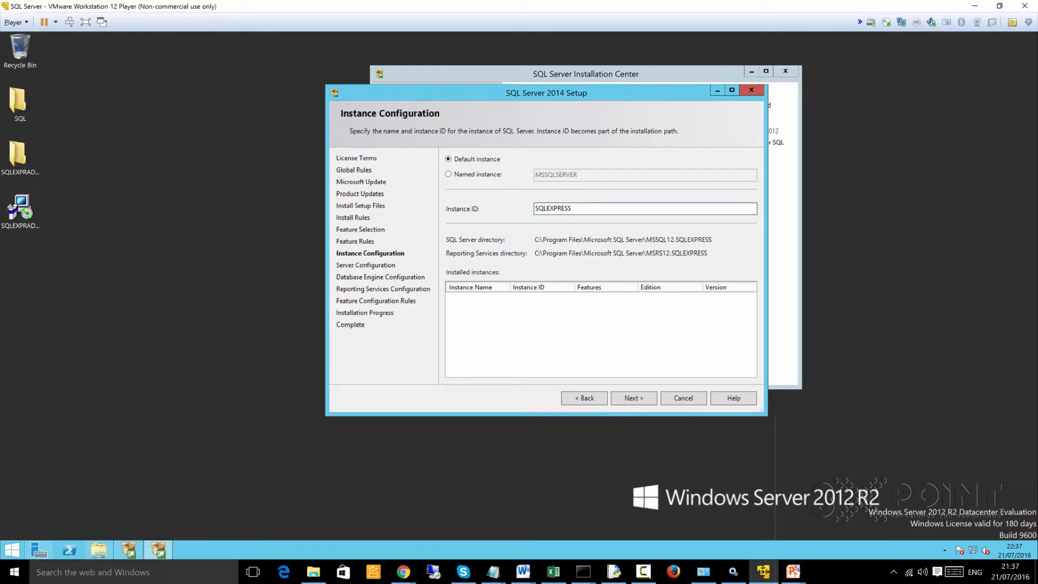
pyautogui.press('BackSpace')
# - Switch to a named instance and try 3XPOINT as the instance name
pyautogui.click(448, 174)
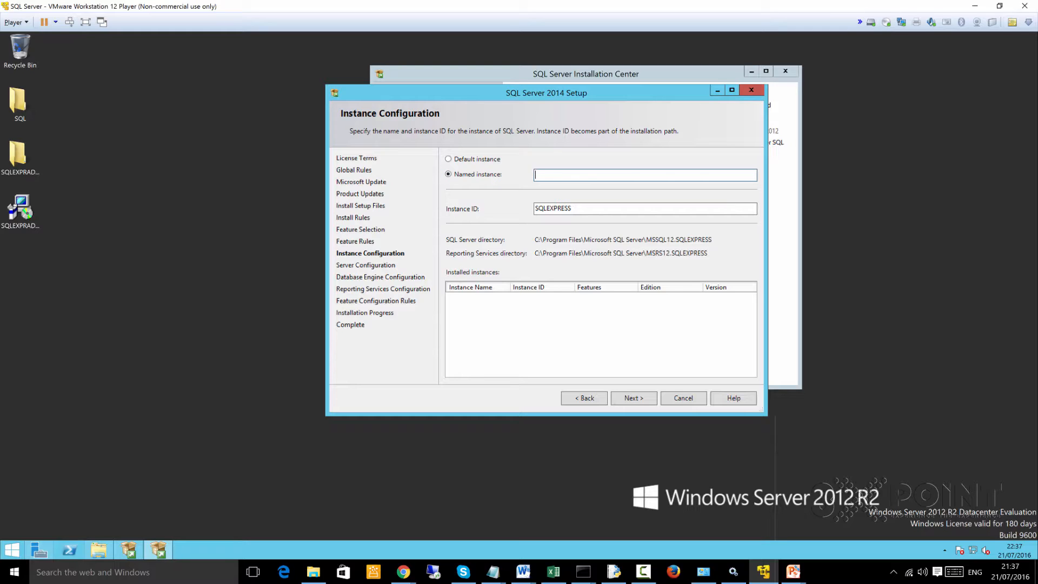
pyautogui.press('Tab')
pyautogui.click(584, 175)
pyautogui.write('Dare')
pyautogui.press('BackSpace')
pyautogui.press('BackSpace')
pyautogui.press('BackSpace')
pyautogui.press('BackSpace')
pyautogui.write('3XPOINT')
pyautogui.press('BackSpace')
pyautogui.press('BackSpace')
pyautogui.press('BackSpace')
pyautogui.press('BackSpace')
pyautogui.press('BackSpace')
pyautogui.press('BackSpace')
pyautogui.press('BackSpace')
pyautogui.click(449, 159)
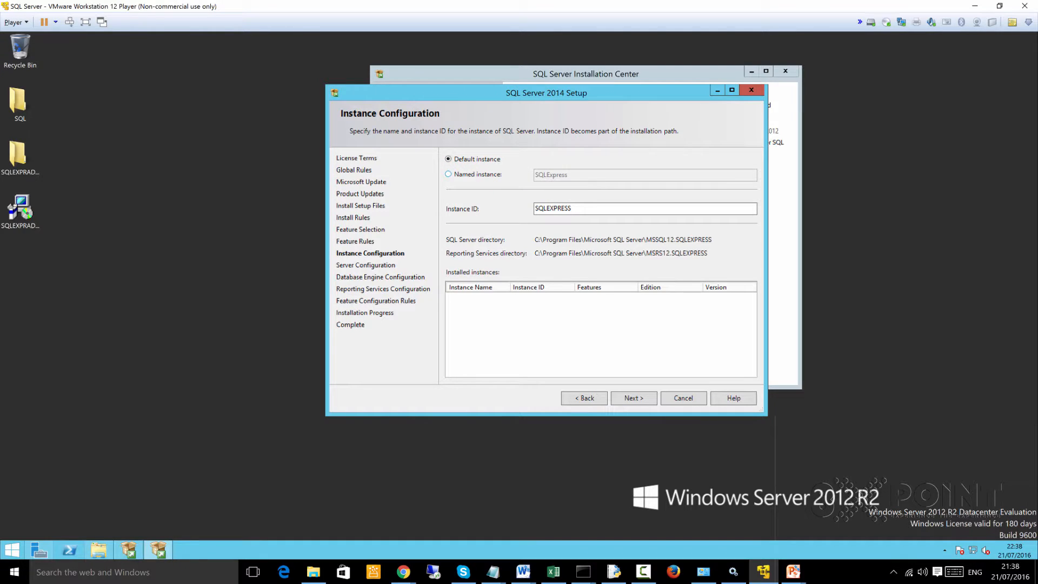
pyautogui.click(448, 174)
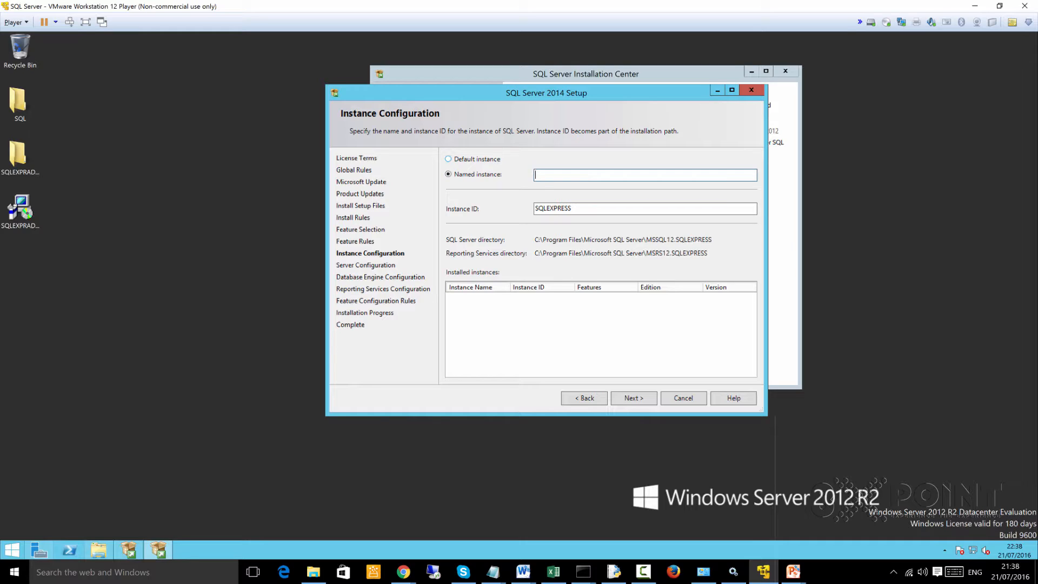
# - Choose the default instance with the instance ID SQLEXPRESS without a trailing space, and continue to Server Configuration
pyautogui.click(448, 159)
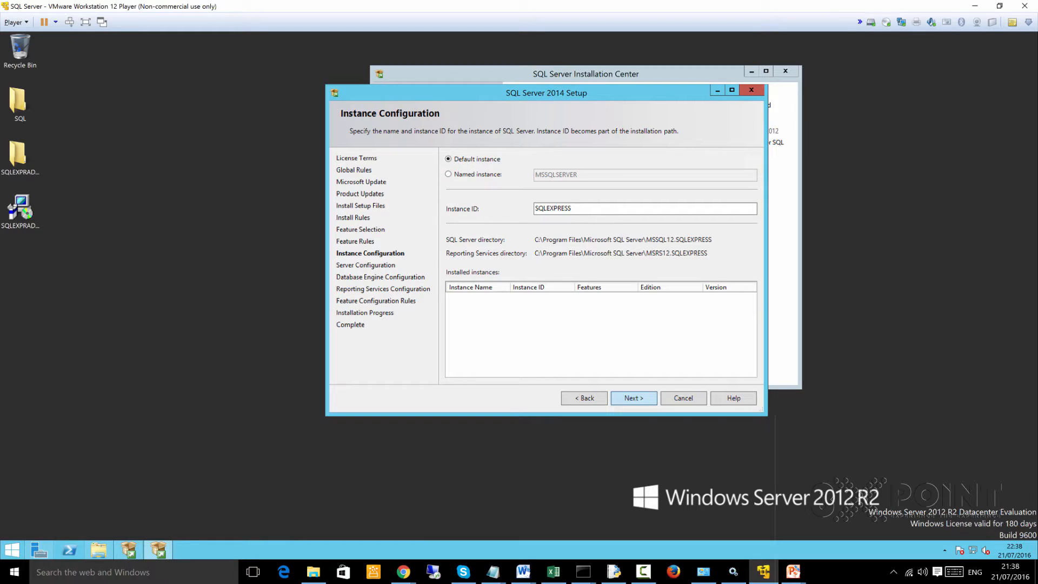
pyautogui.click(634, 398)
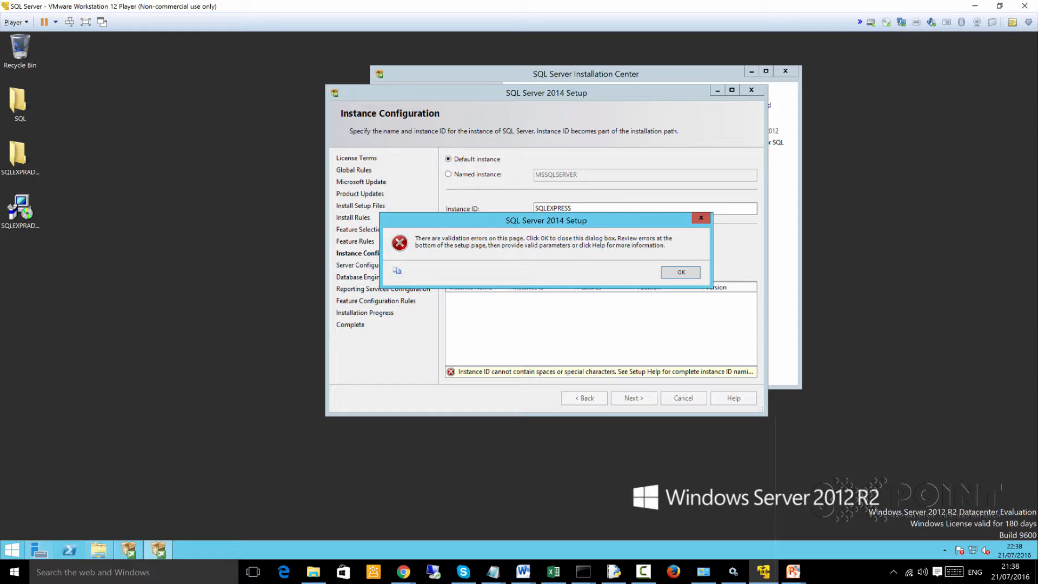
pyautogui.press('Return')
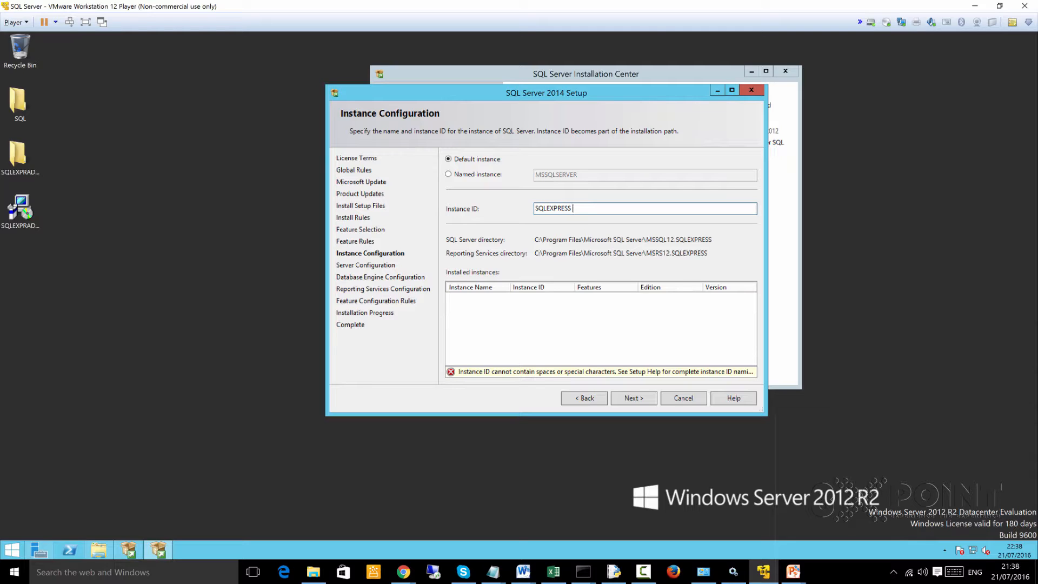
pyautogui.press('BackSpace')
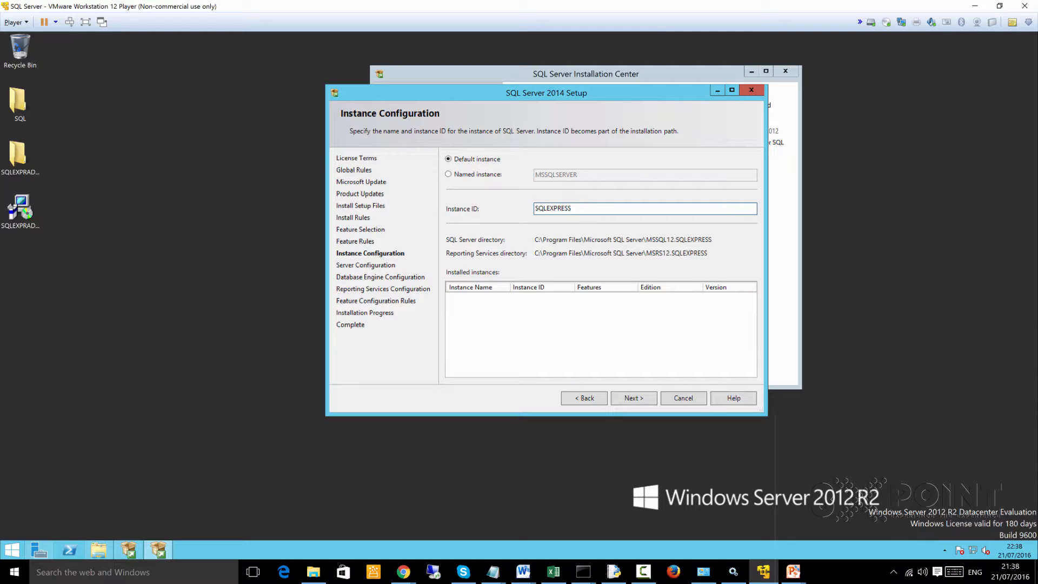
pyautogui.press('Return')
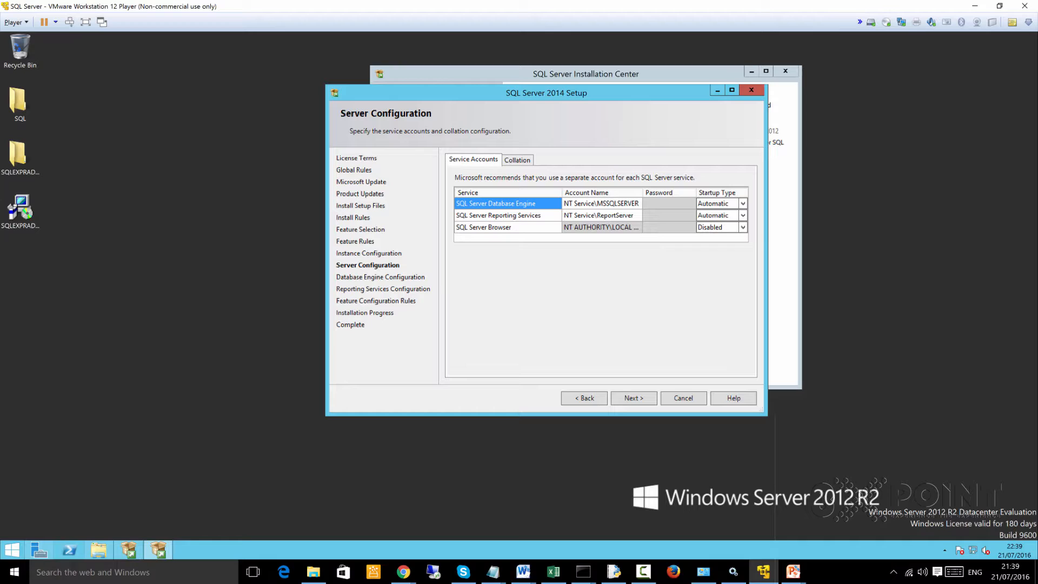
# - Examine the service accounts of the SQL Server services and the Database Engine collation
pyautogui.click(507, 216)
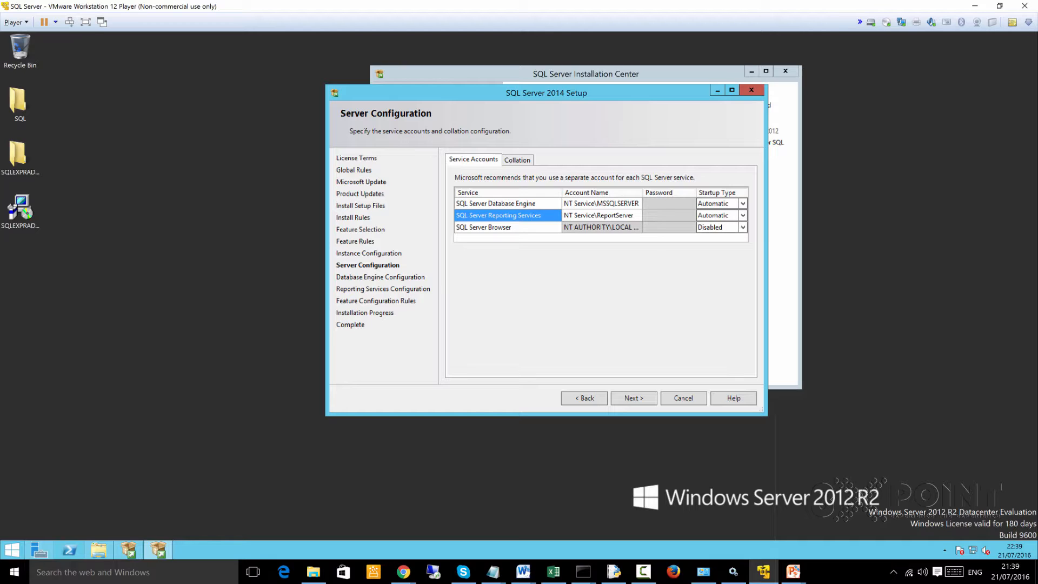
pyautogui.click(507, 204)
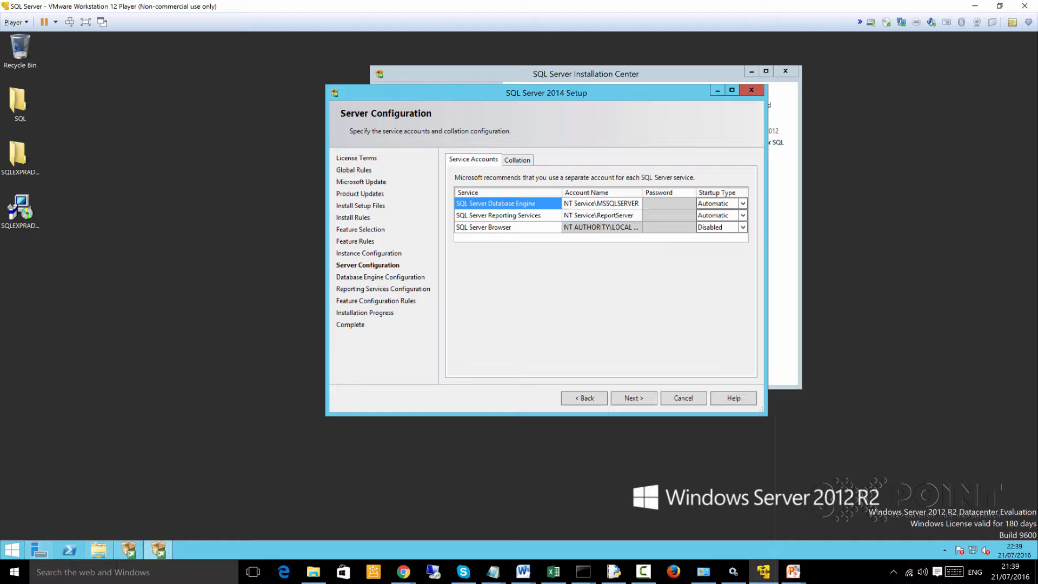
pyautogui.click(517, 160)
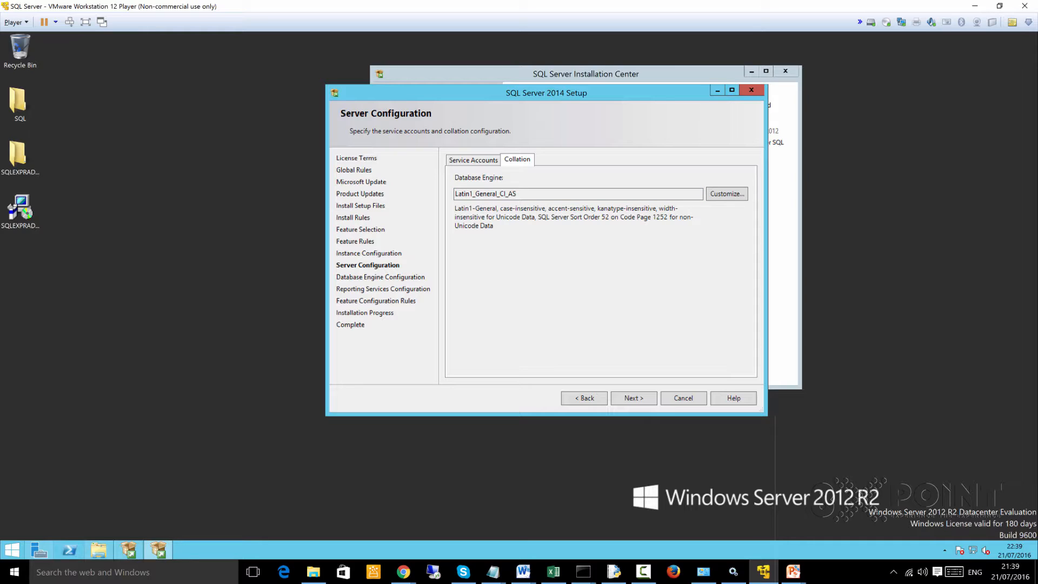
pyautogui.moveTo(587, 194); pyautogui.dragTo(455, 193)
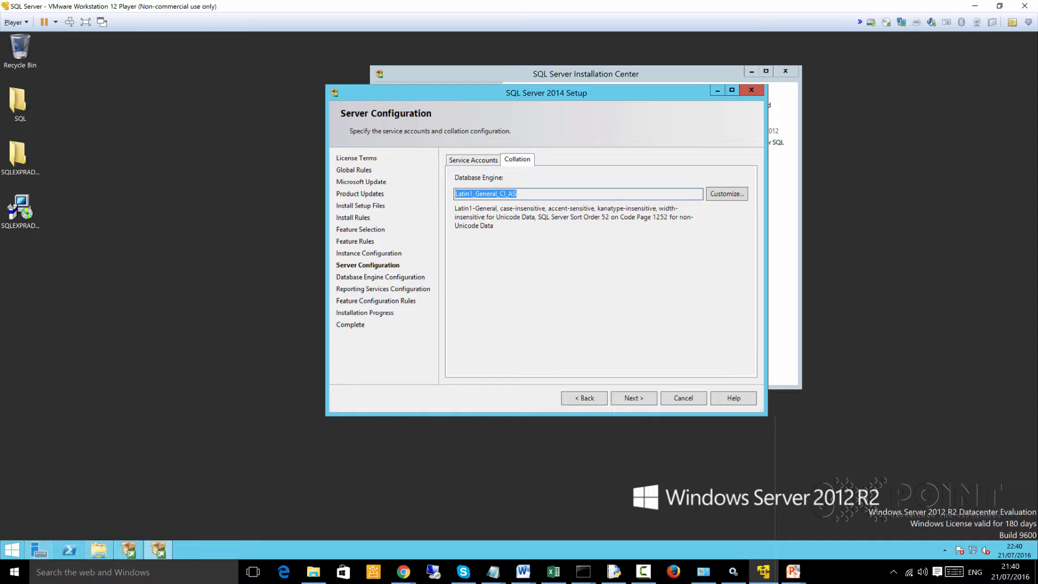
# - Examine the Database Engine collation customization, including the Latin1_General designator and the case and accent sensitivity options, cancel it and return to the service accounts
pyautogui.click(508, 194)
pyautogui.moveTo(500, 193); pyautogui.dragTo(506, 193)
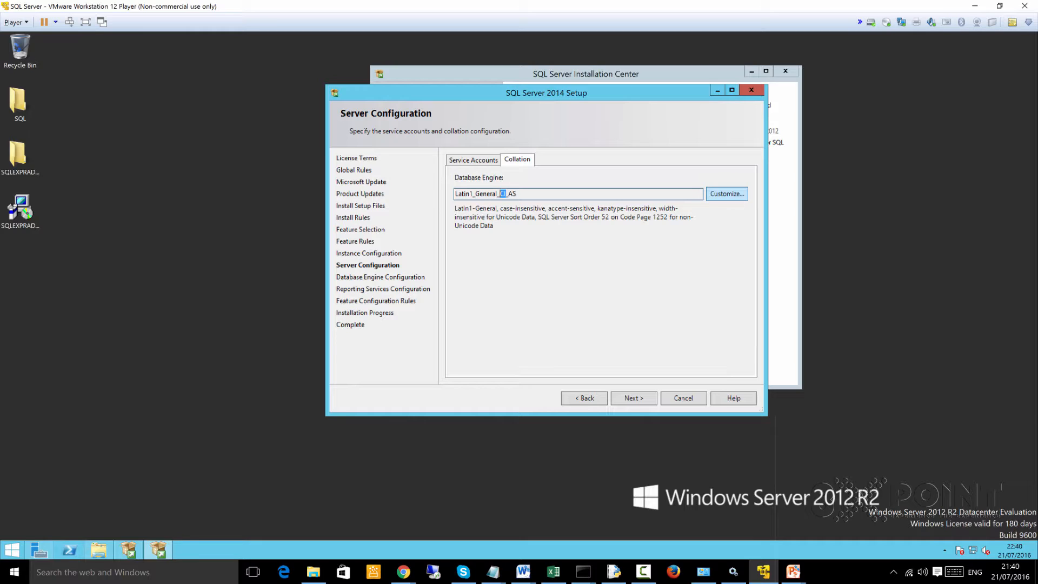
pyautogui.click(726, 193)
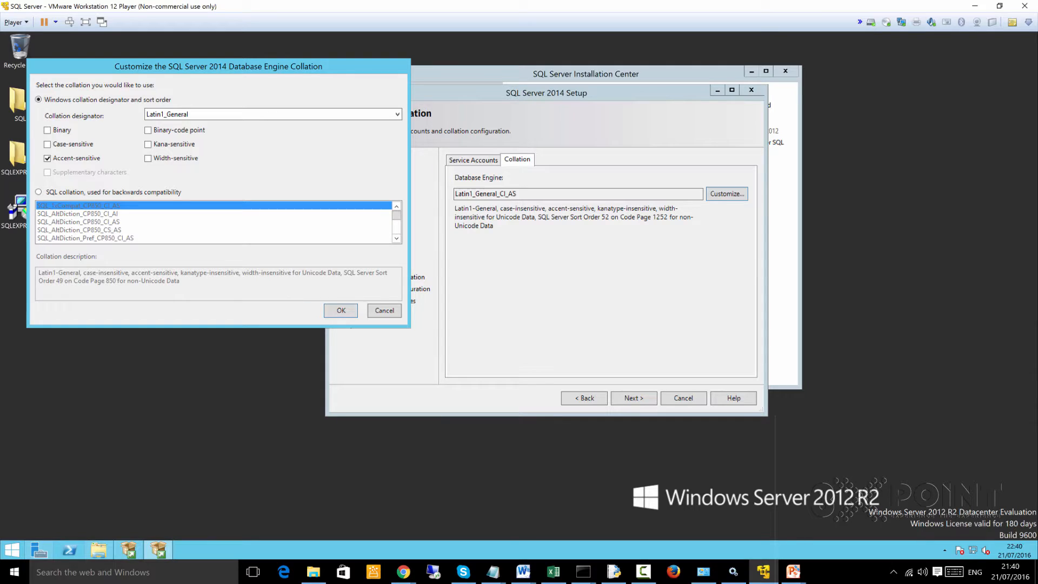
pyautogui.click(398, 114)
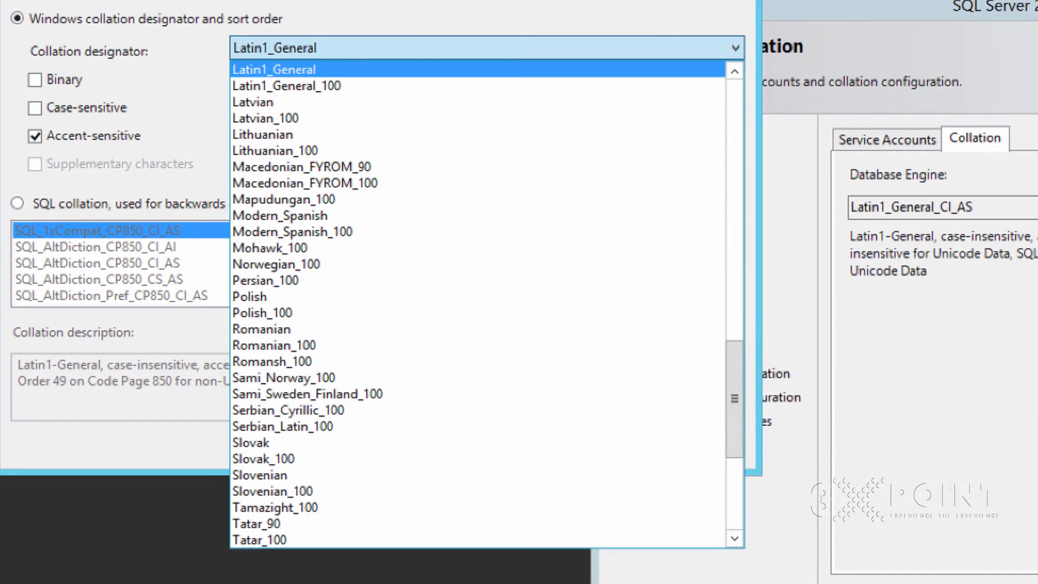
pyautogui.click(235, 90)
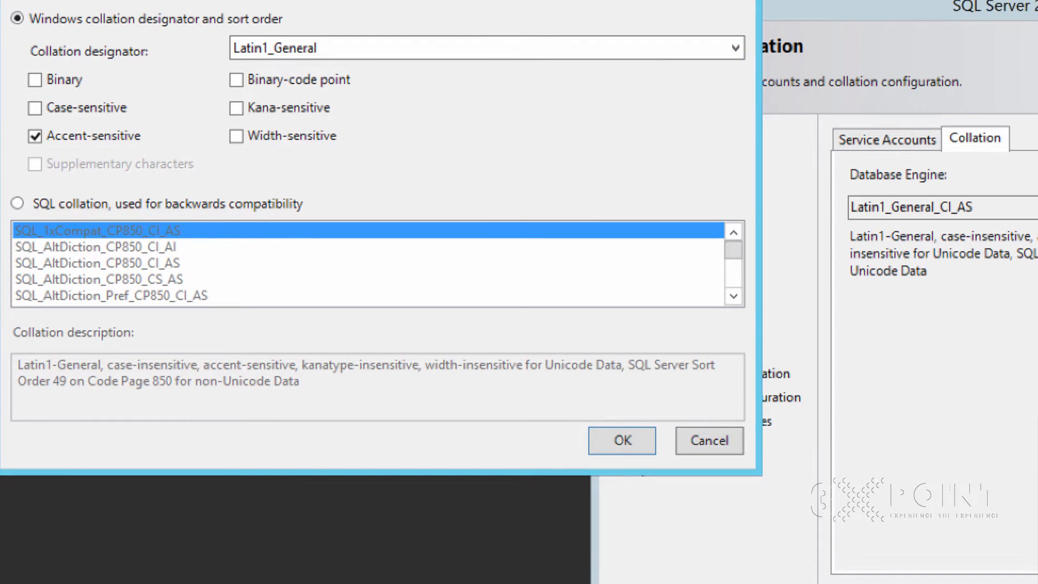
pyautogui.click(35, 108)
pyautogui.click(35, 108)
pyautogui.click(35, 136)
pyautogui.click(34, 136)
pyautogui.click(709, 440)
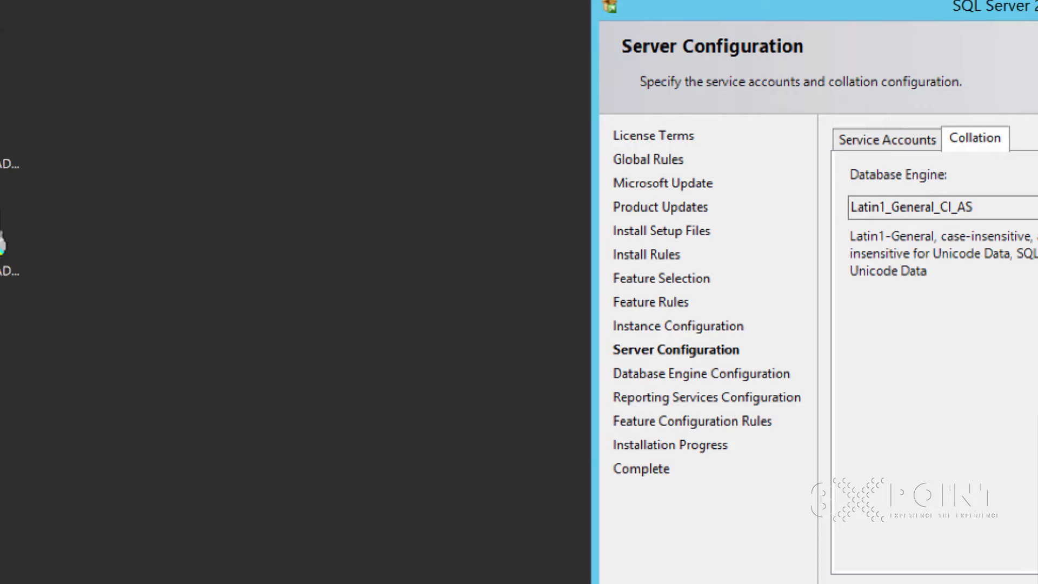
pyautogui.moveTo(979, 207); pyautogui.dragTo(850, 208)
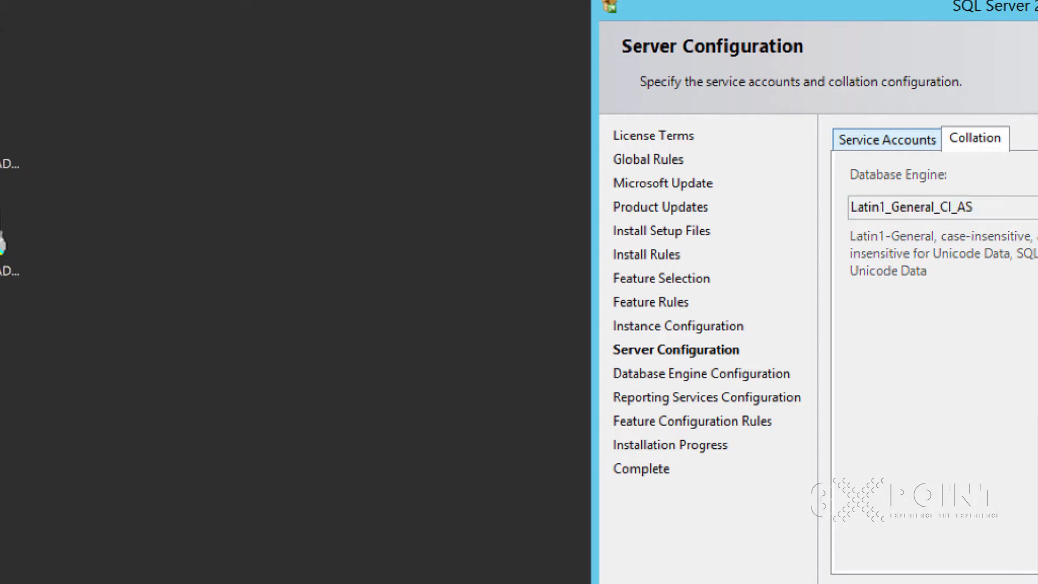
pyautogui.click(887, 139)
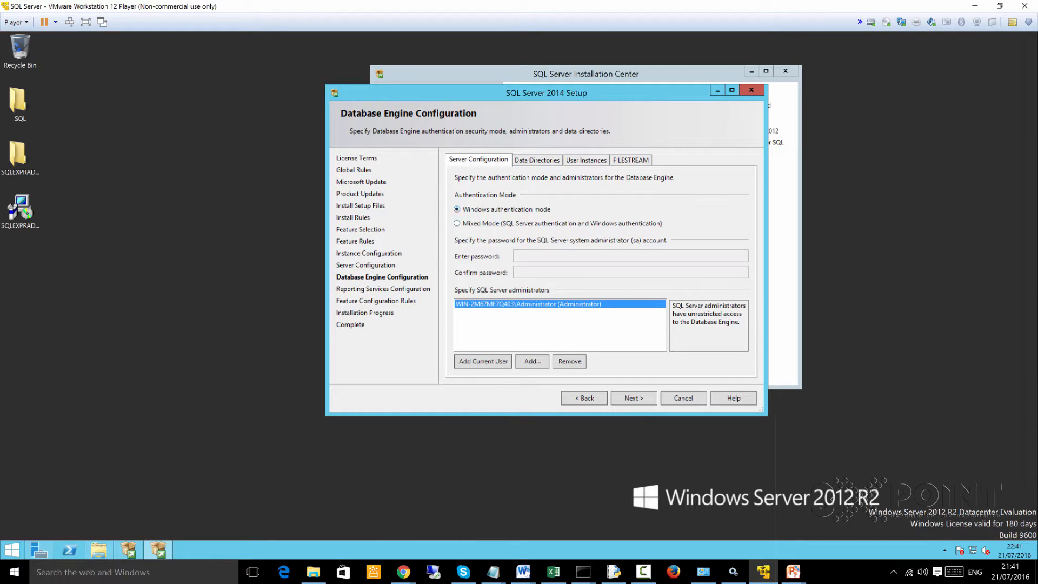
# - Choose Mixed Mode authentication for the Database Engine, and enter and confirm the password of the sa account
pyautogui.click(458, 223)
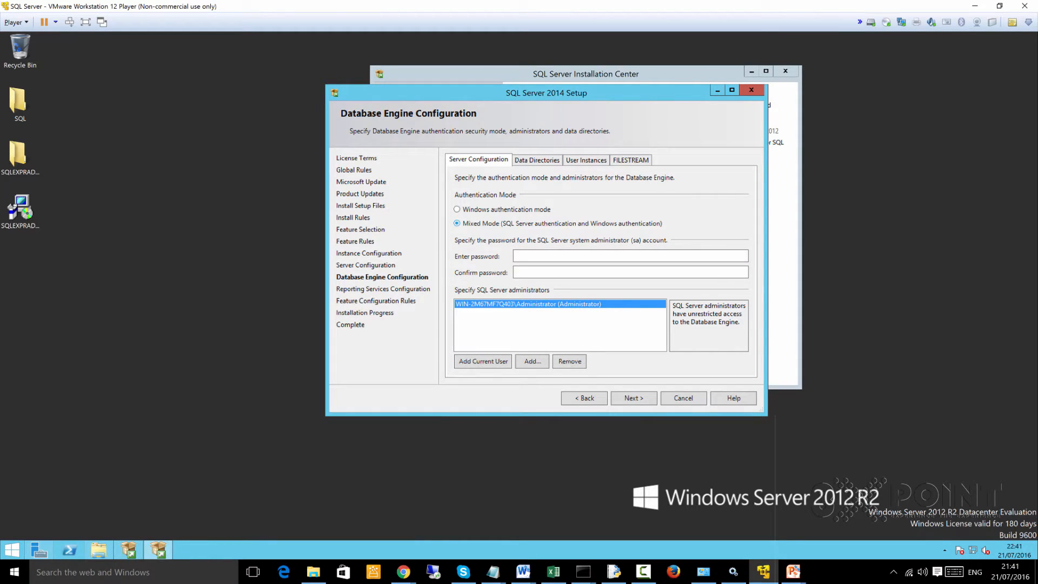
pyautogui.click(549, 256)
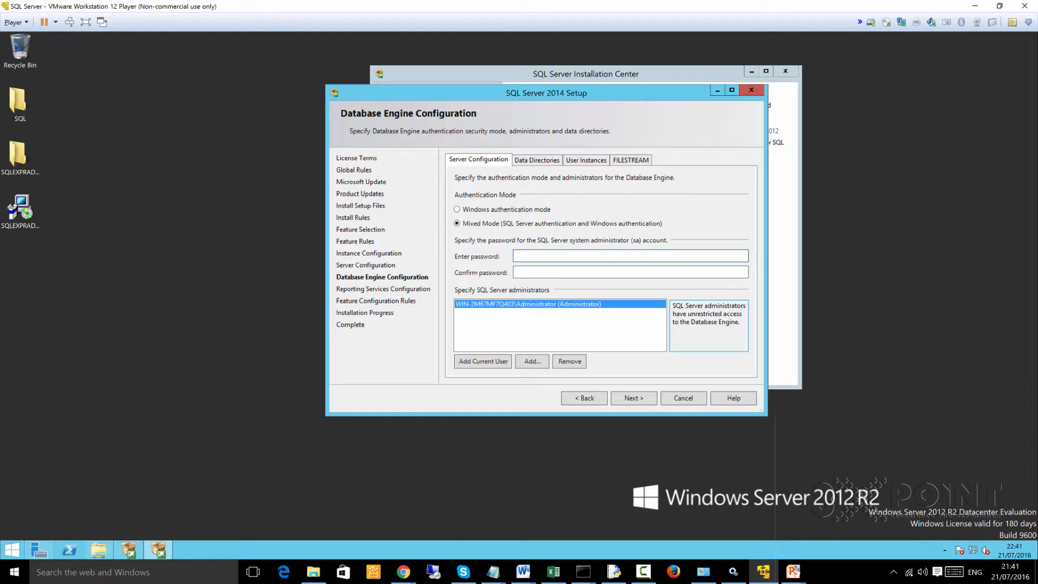
pyautogui.write('•••••••••••')
pyautogui.write('••')
pyautogui.click(549, 272)
pyautogui.write('•••••••••••••')
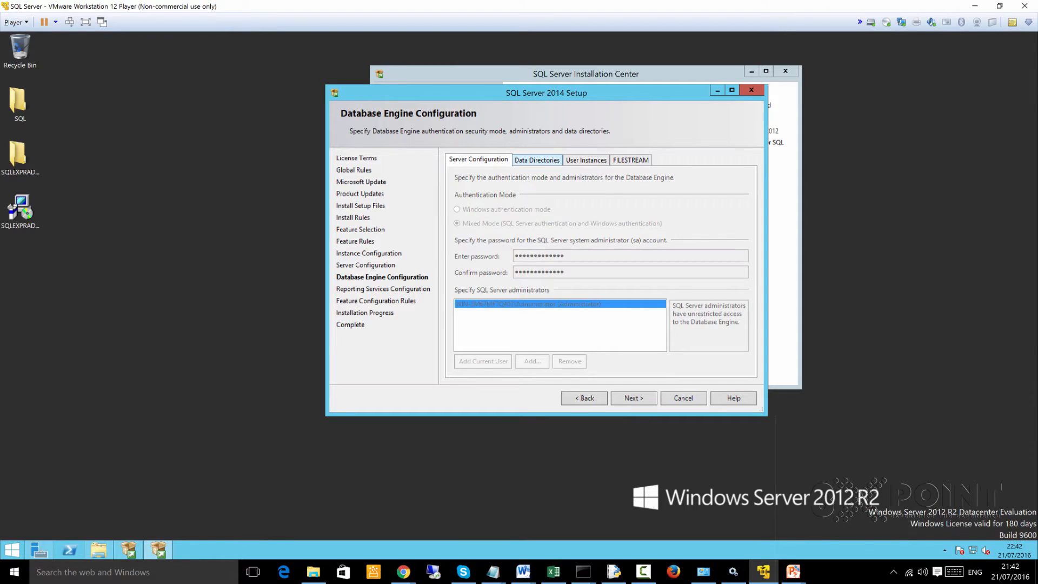
# - Try D:\ as the data root directory of the Database Engine
pyautogui.click(536, 160)
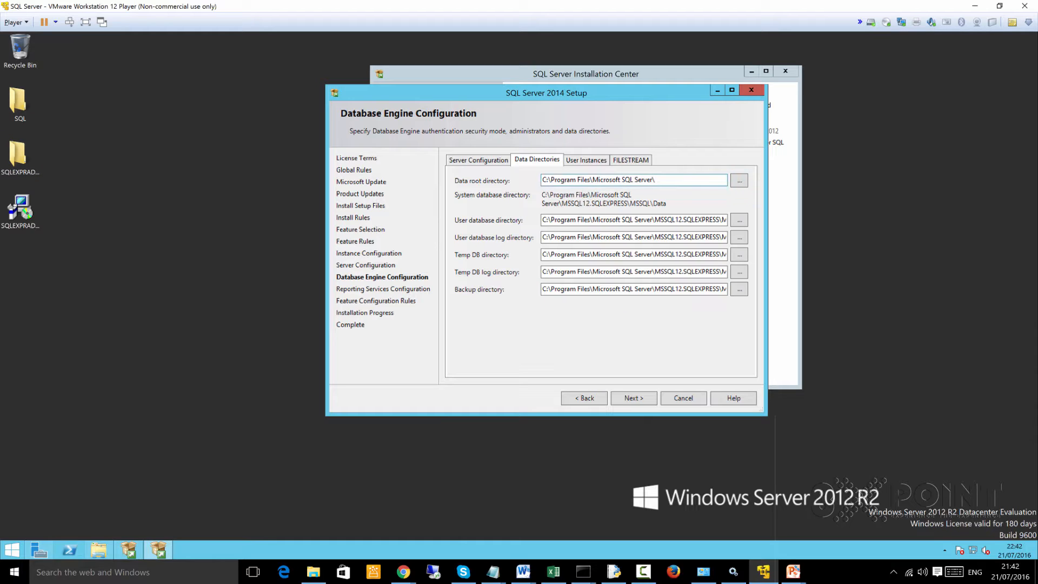
pyautogui.click(656, 180)
pyautogui.moveTo(656, 180); pyautogui.dragTo(542, 180)
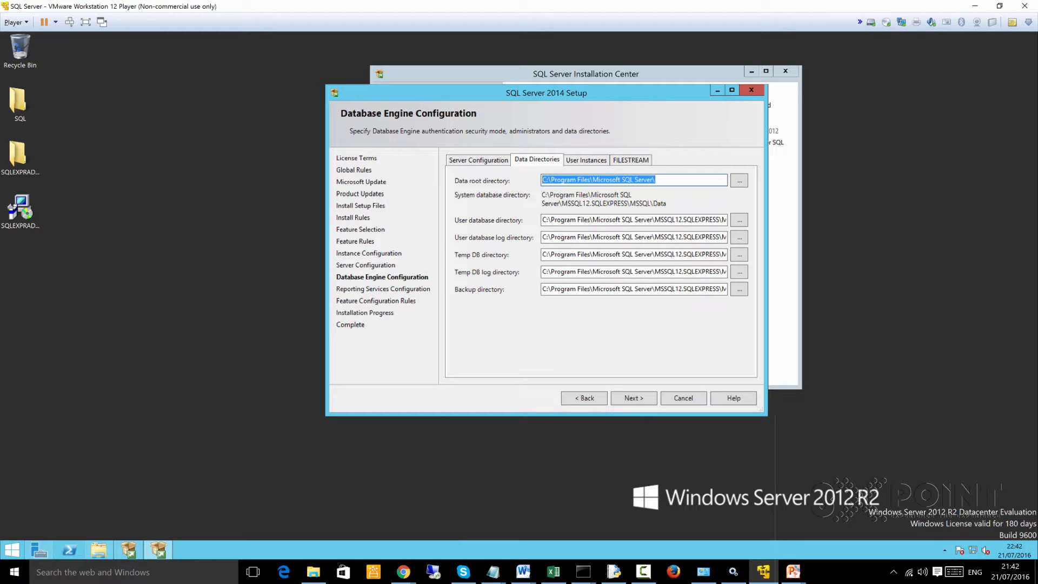
pyautogui.click(656, 180)
pyautogui.moveTo(656, 180); pyautogui.dragTo(542, 180)
pyautogui.write('D')
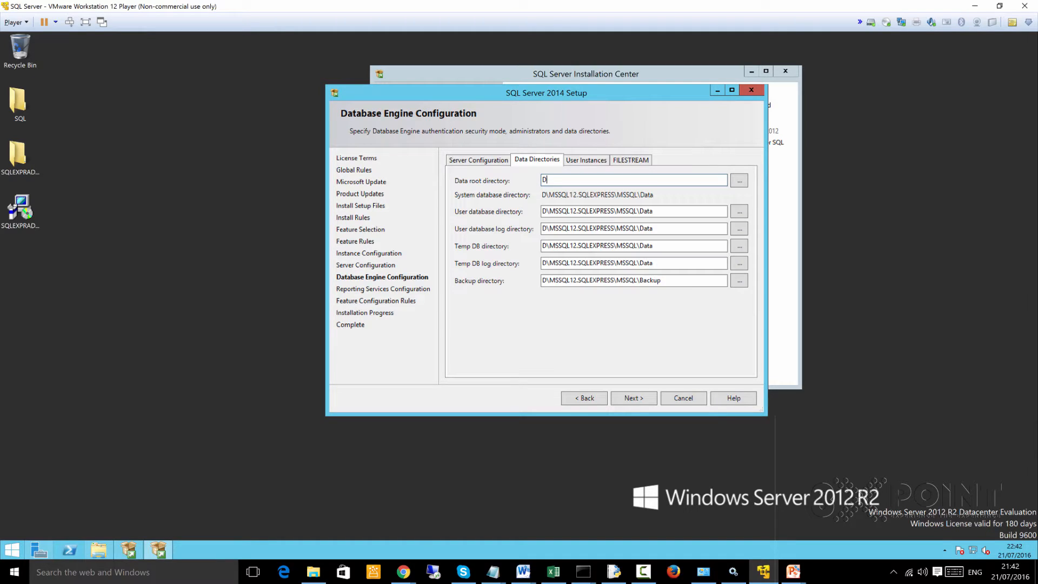
pyautogui.write(':\\')
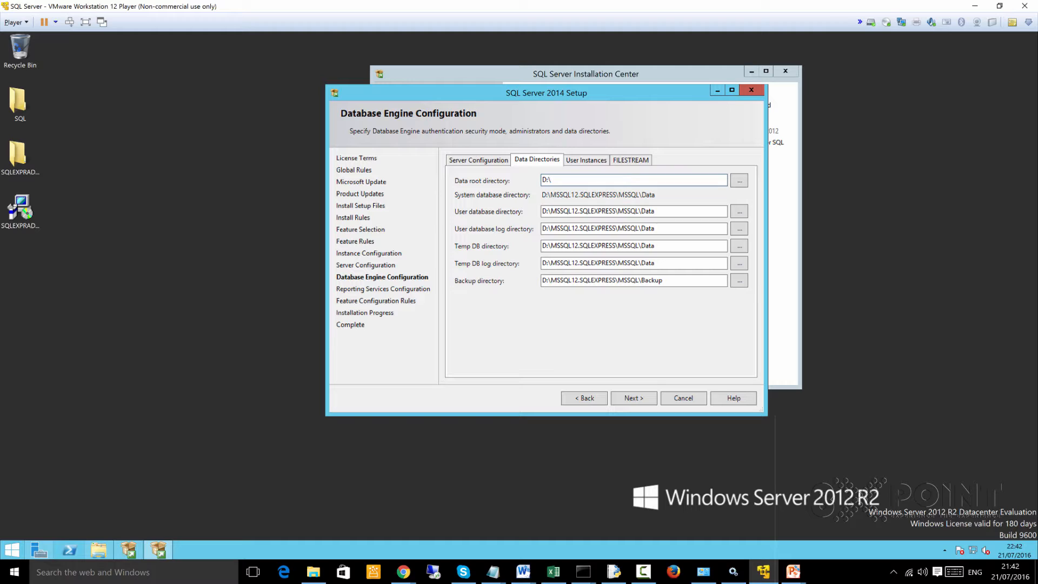
# - Review the user database, user database log and Temp DB directories under the data root directory
pyautogui.moveTo(657, 211); pyautogui.dragTo(541, 211)
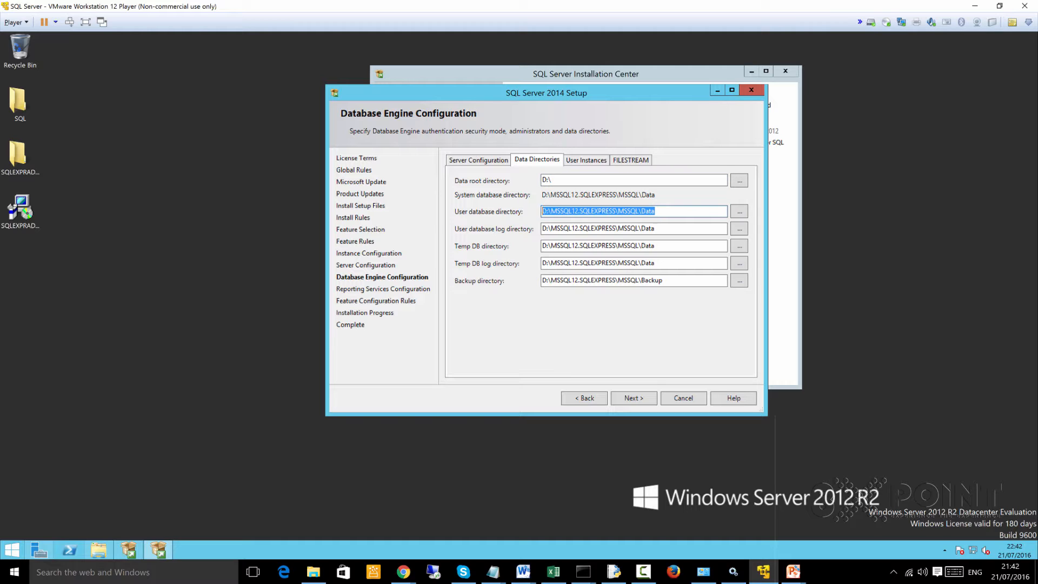
pyautogui.moveTo(657, 228); pyautogui.dragTo(542, 229)
pyautogui.moveTo(657, 245); pyautogui.dragTo(541, 246)
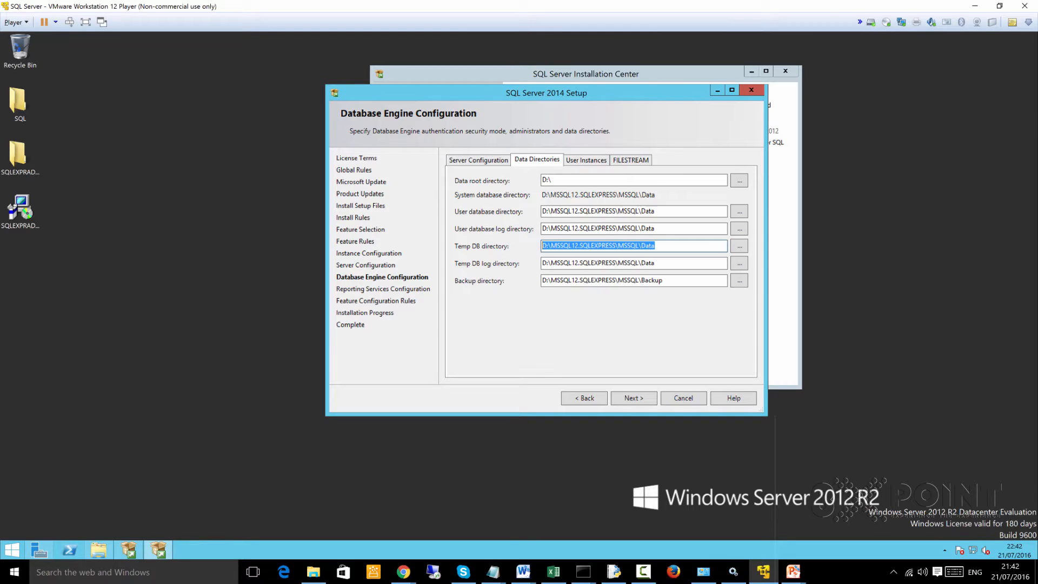
pyautogui.click(544, 211)
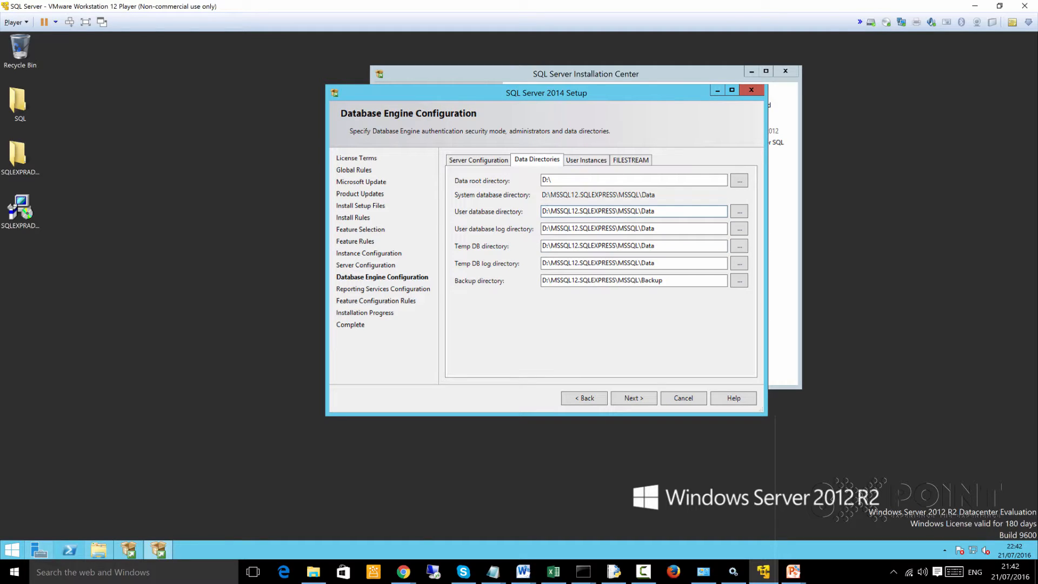
pyautogui.click(552, 180)
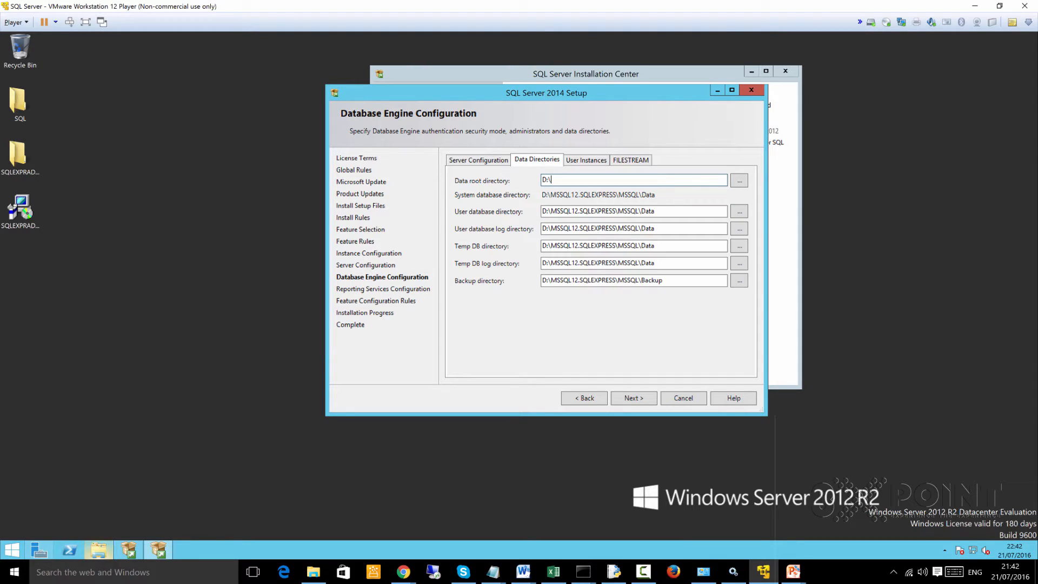
# - Check the server's available drives under This PC in File Explorer
pyautogui.moveTo(98, 550)
pyautogui.click(99, 495)
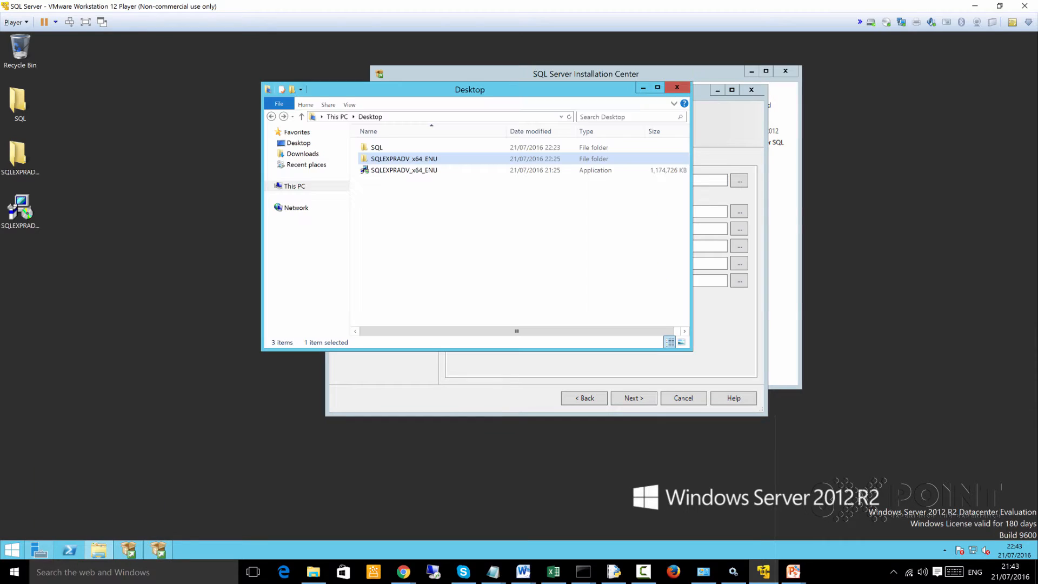
pyautogui.click(295, 186)
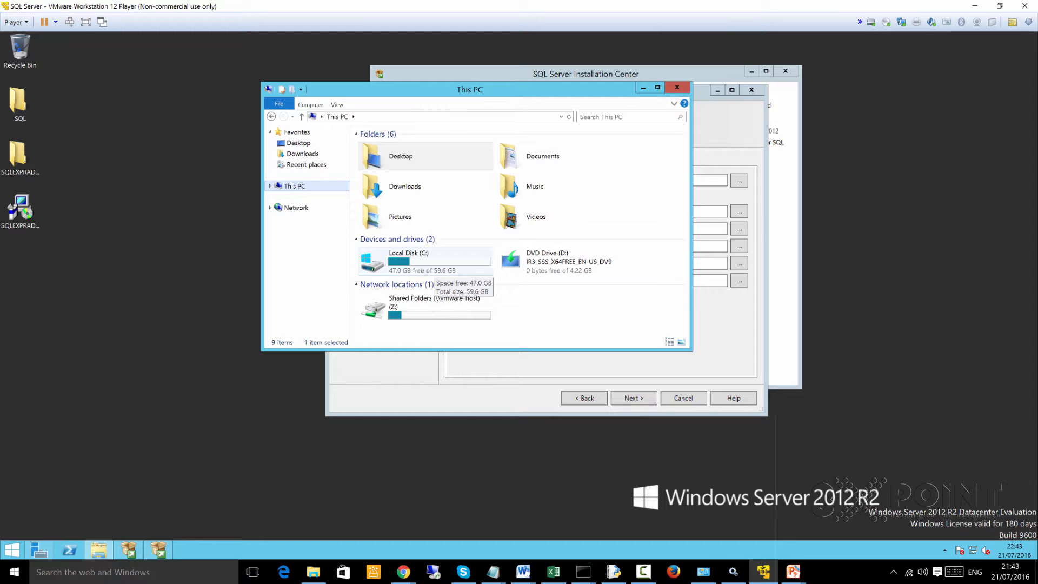
# - Return to SQL Server 2014 Setup and browse to the Desktop's SQL folder as the data root directory
pyautogui.click(710, 180)
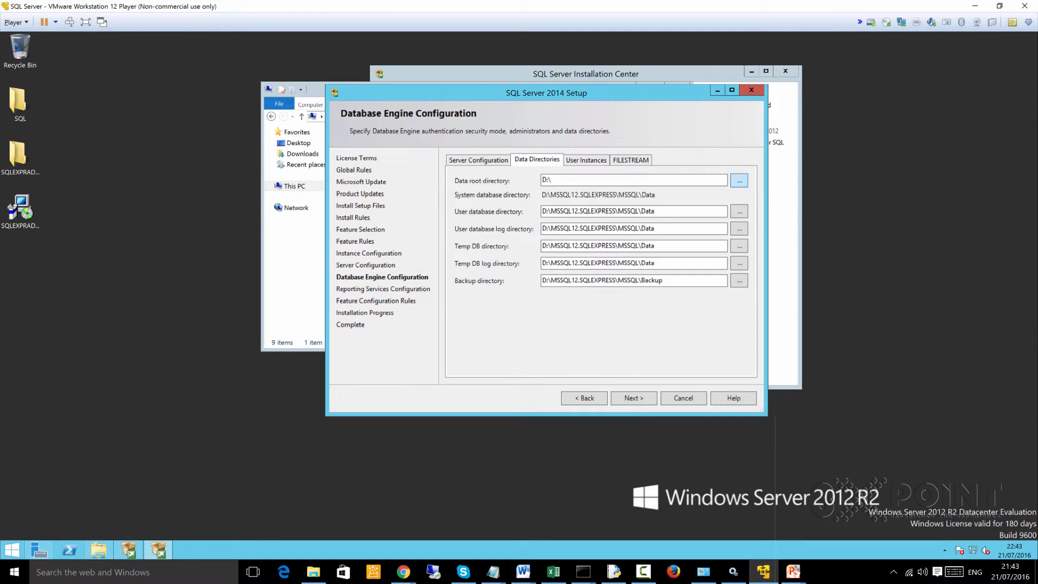
pyautogui.click(739, 179)
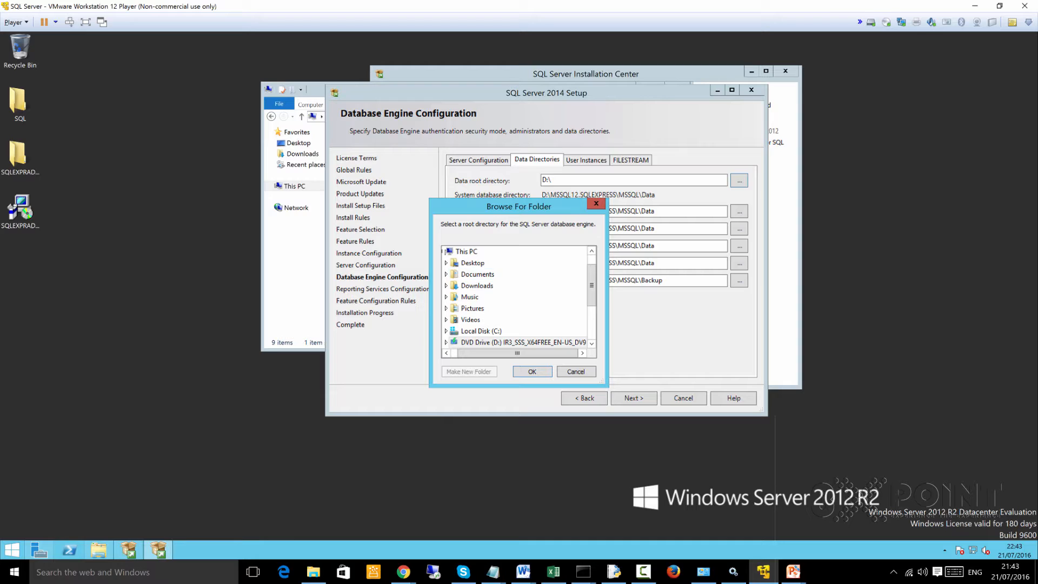
pyautogui.click(472, 263)
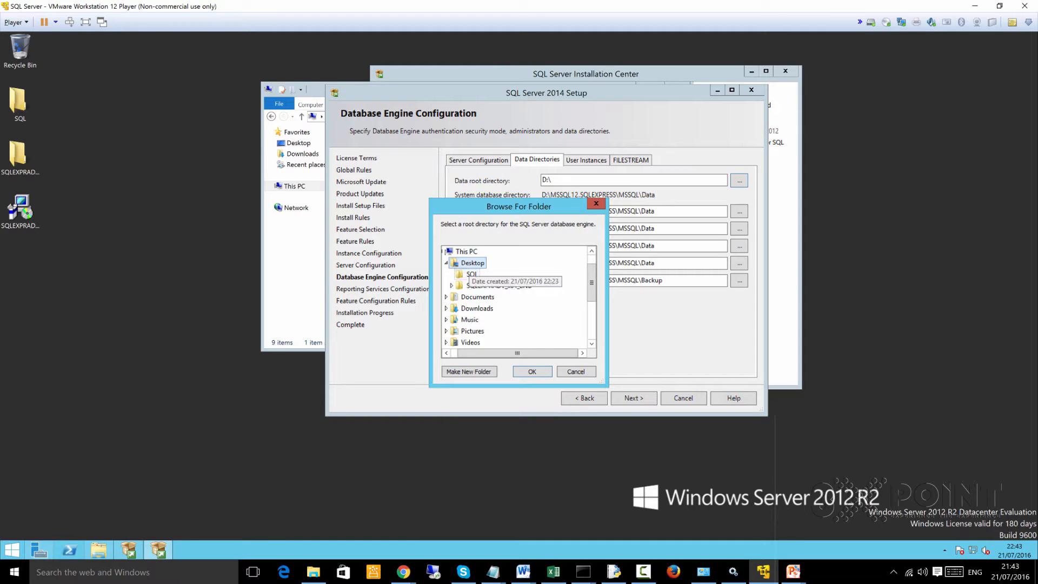
pyautogui.click(471, 274)
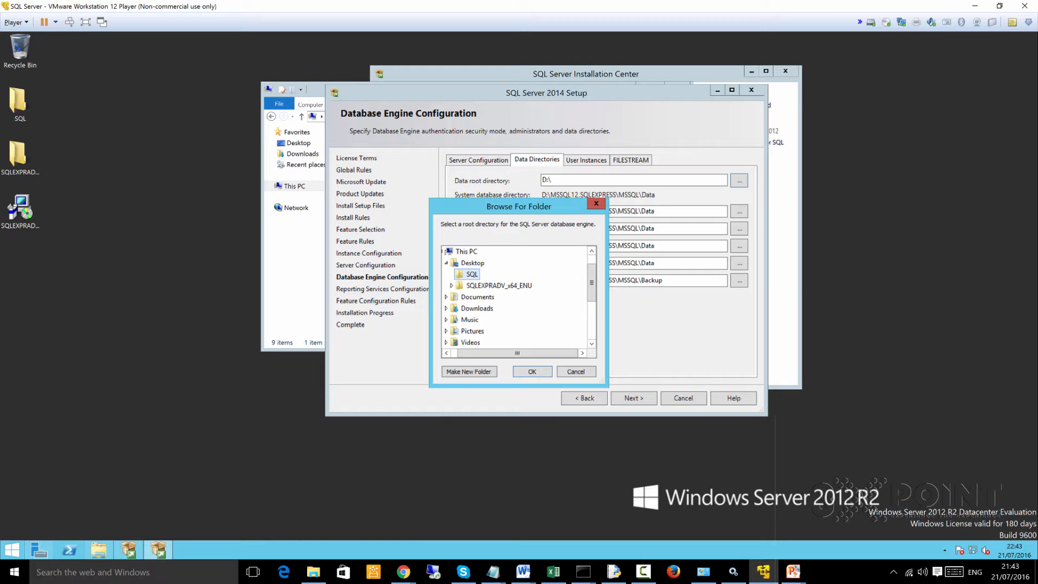
pyautogui.press('Return')
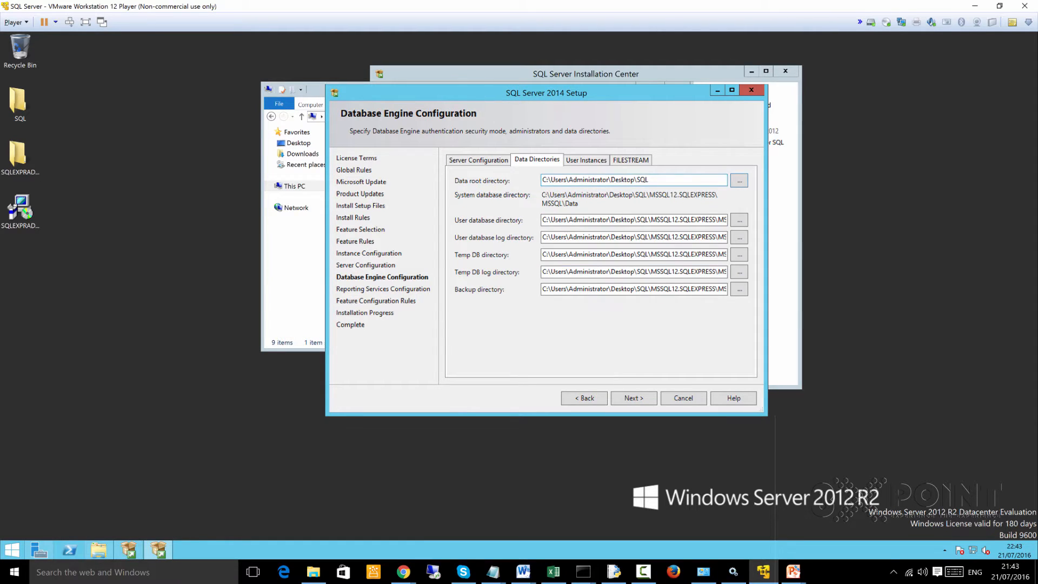
# - Review the Database Engine's user database and log directories, User Instances and FILESTREAM options, and return to the authentication settings
pyautogui.moveTo(622, 219); pyautogui.dragTo(543, 220)
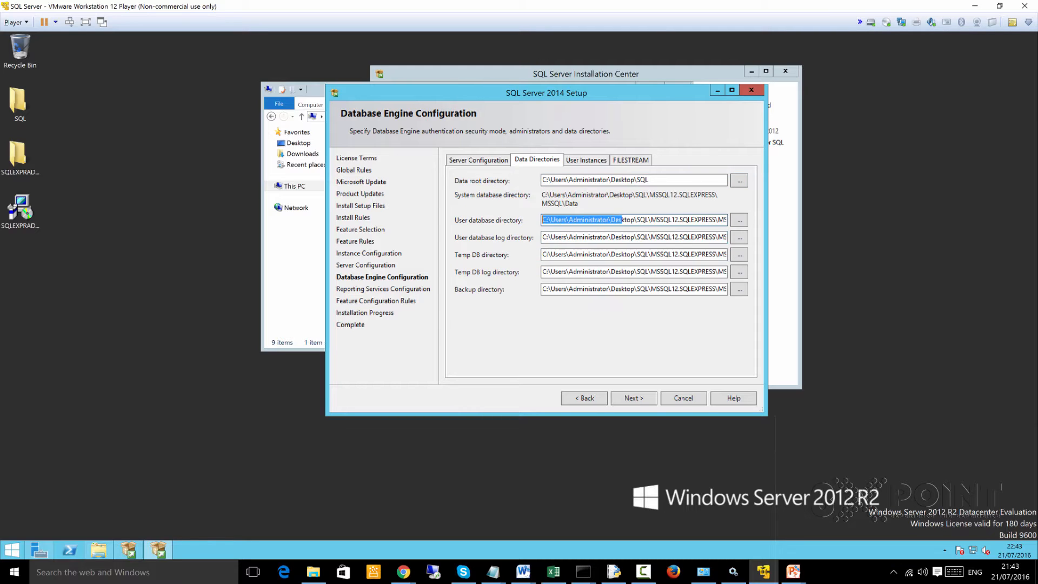
pyautogui.click(682, 219)
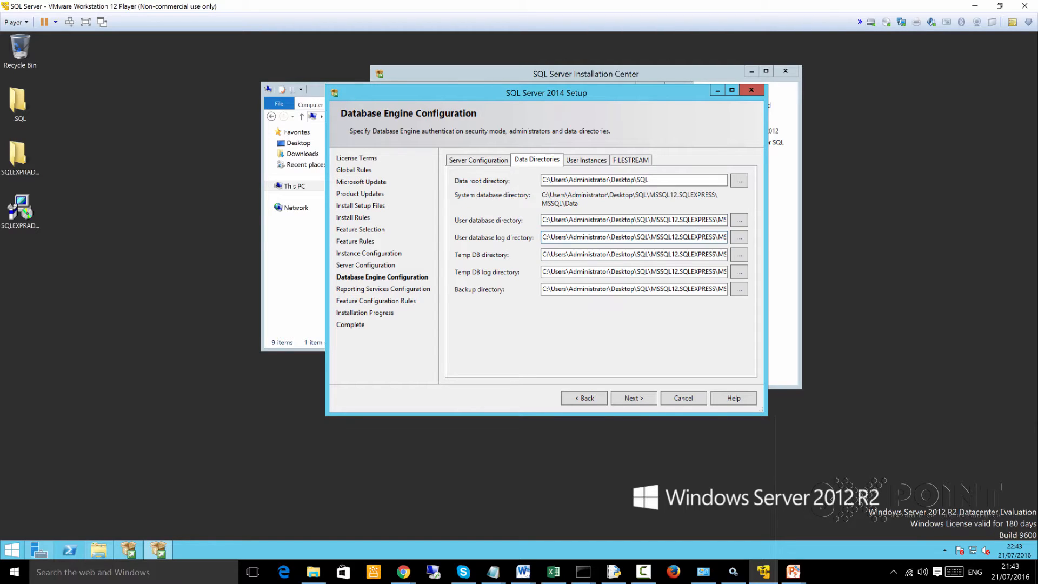
pyautogui.moveTo(698, 237); pyautogui.dragTo(651, 237)
pyautogui.click(649, 180)
pyautogui.click(586, 160)
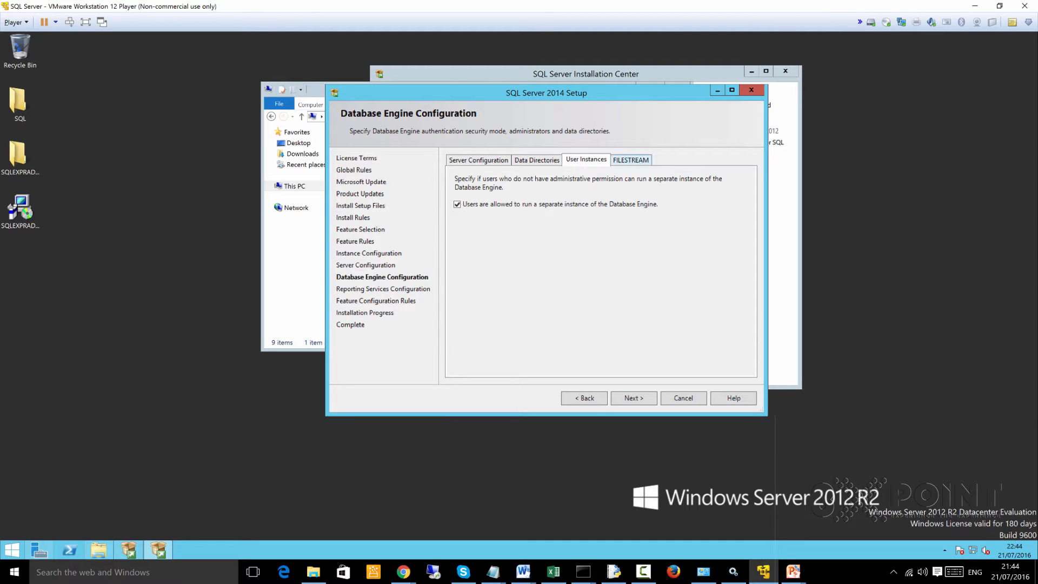
pyautogui.click(631, 160)
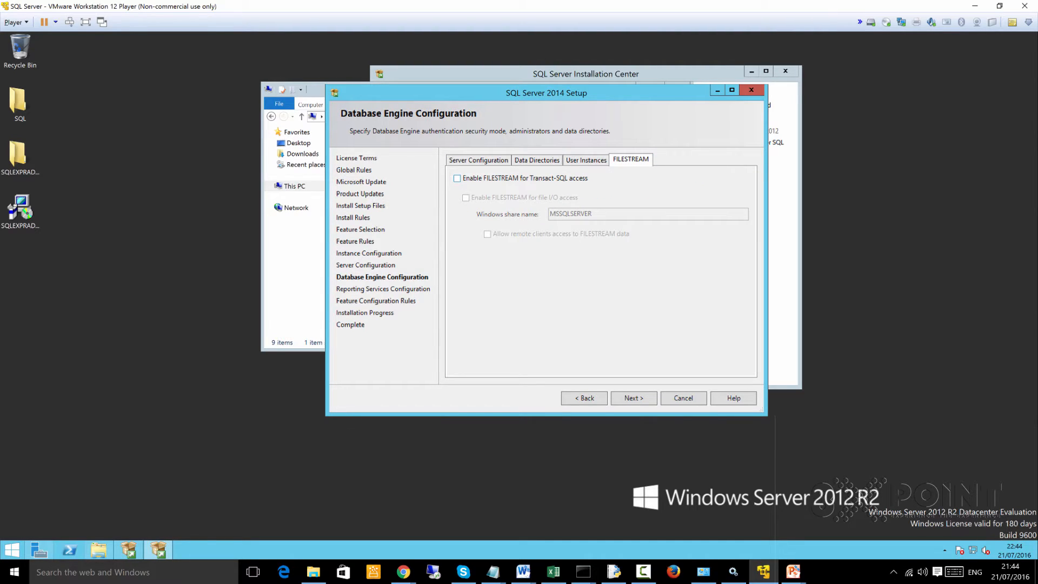
pyautogui.click(478, 160)
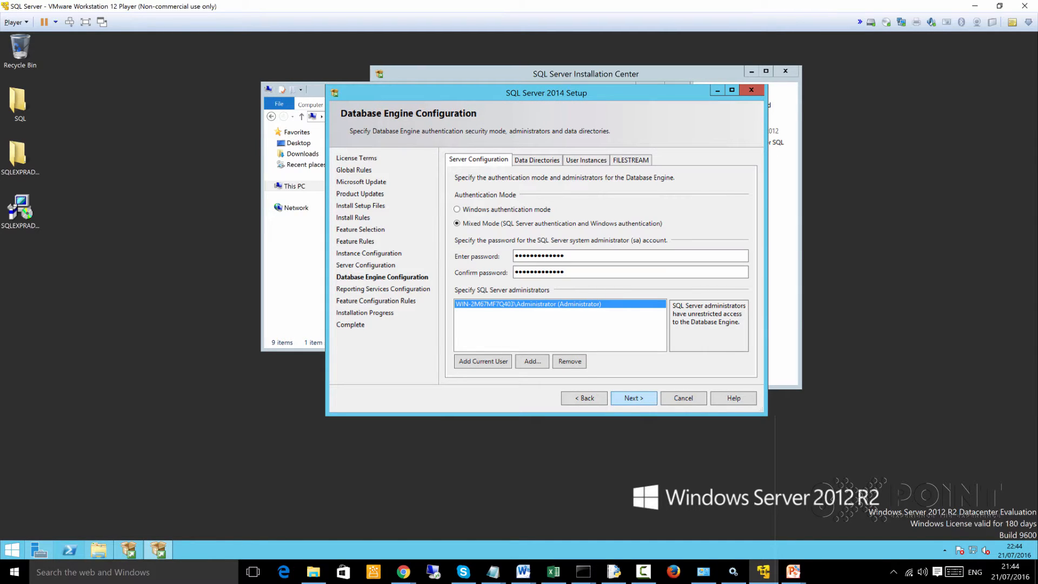
# - Accept the Database Engine configuration and start the installation with Reporting Services native mode set to Install and configure
pyautogui.click(633, 398)
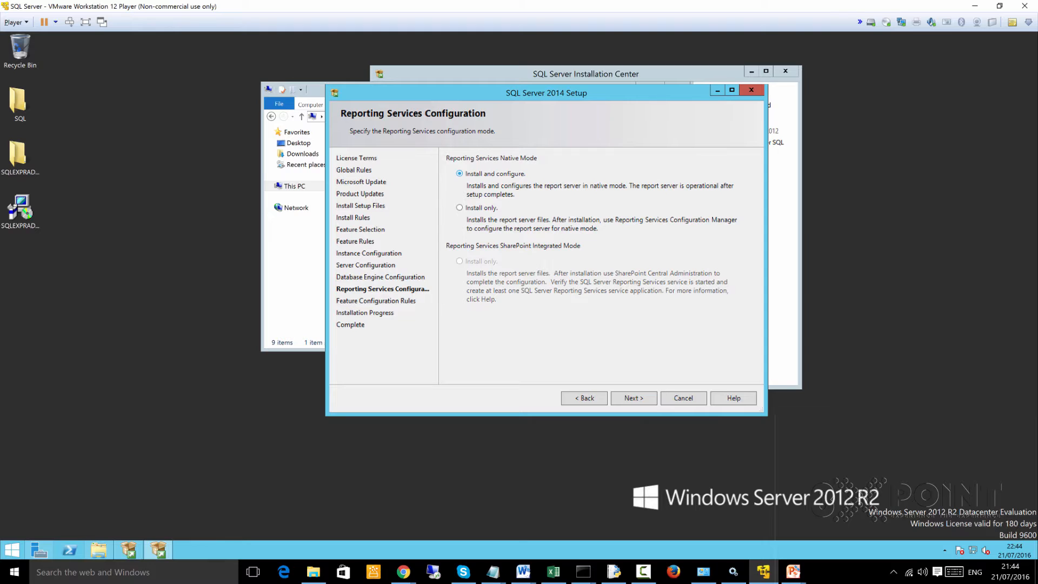
pyautogui.click(634, 397)
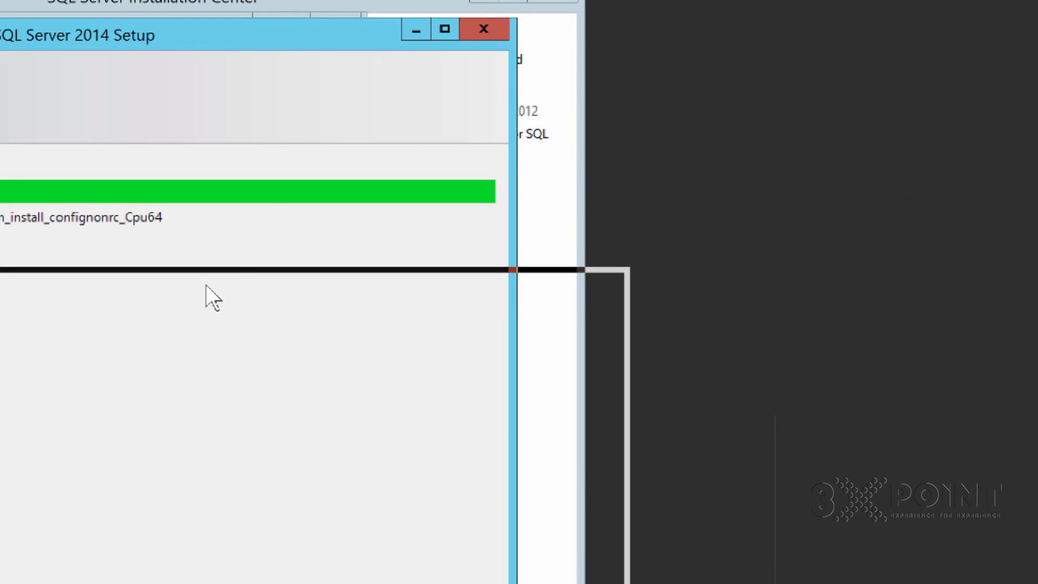
pyautogui.moveTo(206, 285); pyautogui.dragTo(217, 323)
pyautogui.moveTo(133, 332); pyautogui.dragTo(35, 126)
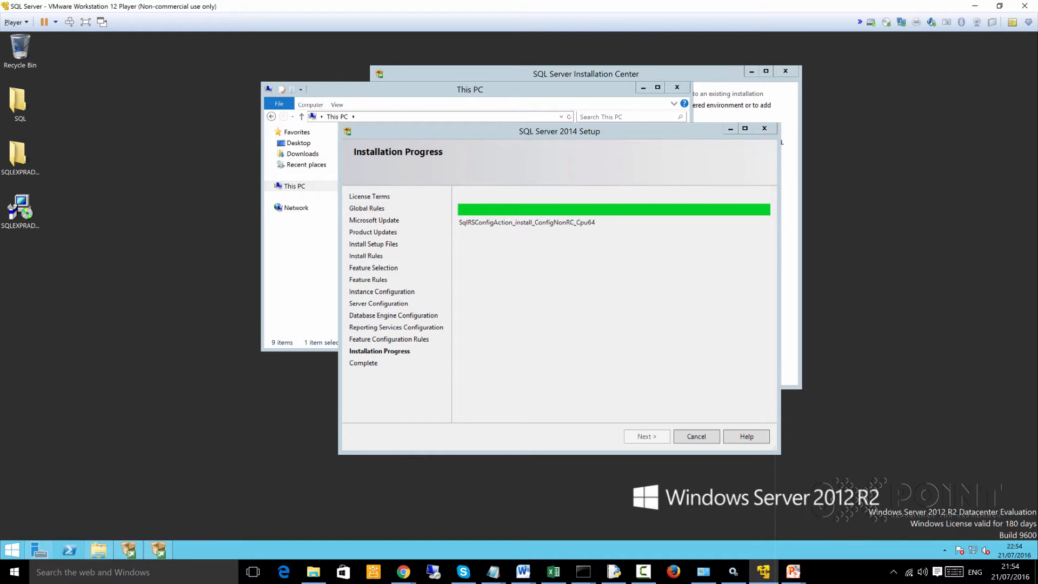
# - Check the server's CPU and memory performance in Task Manager during the installation, then minimize it
pyautogui.rightClick(240, 547)
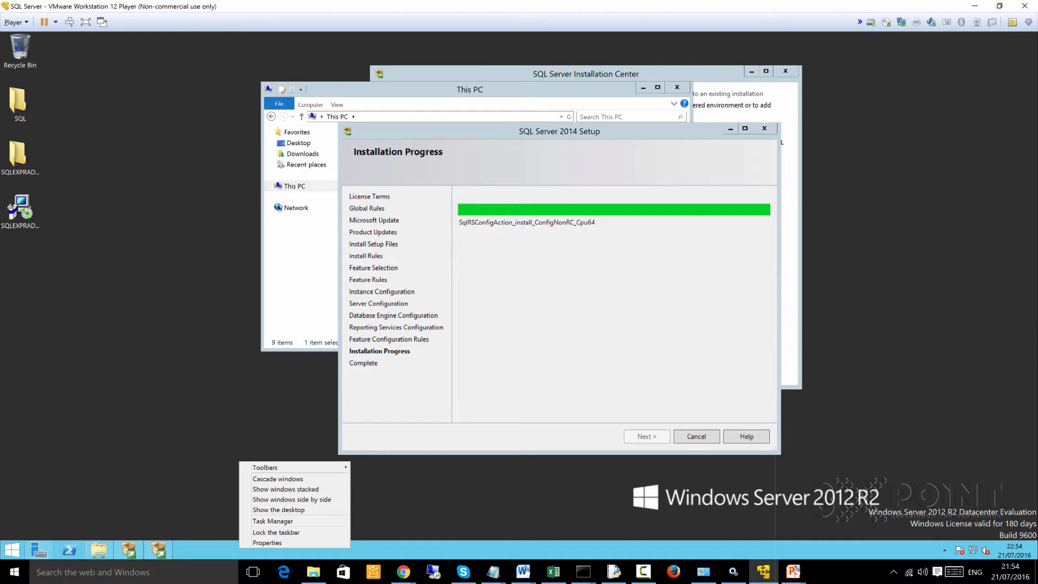
pyautogui.click(274, 520)
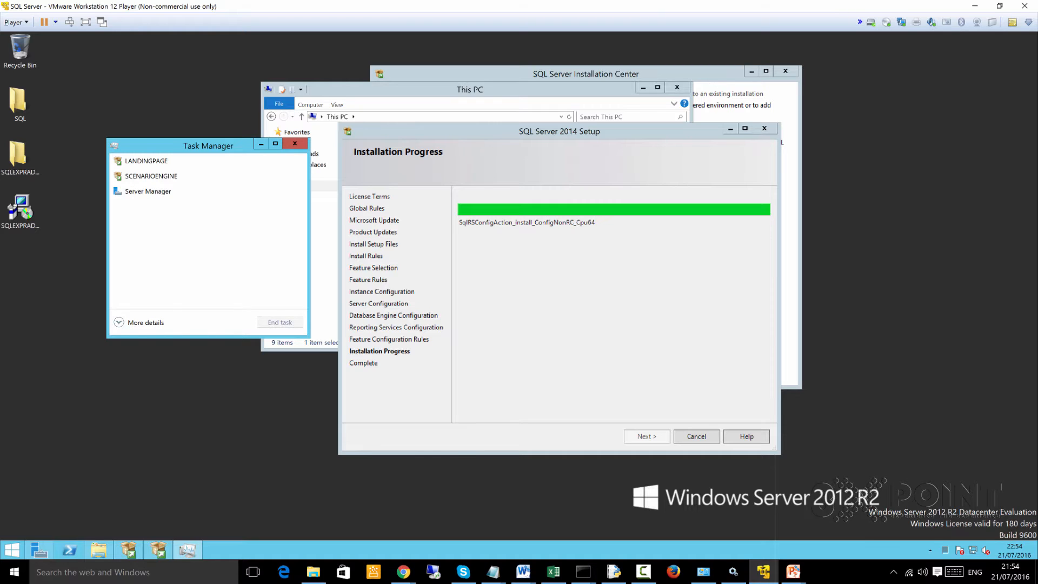
pyautogui.click(119, 322)
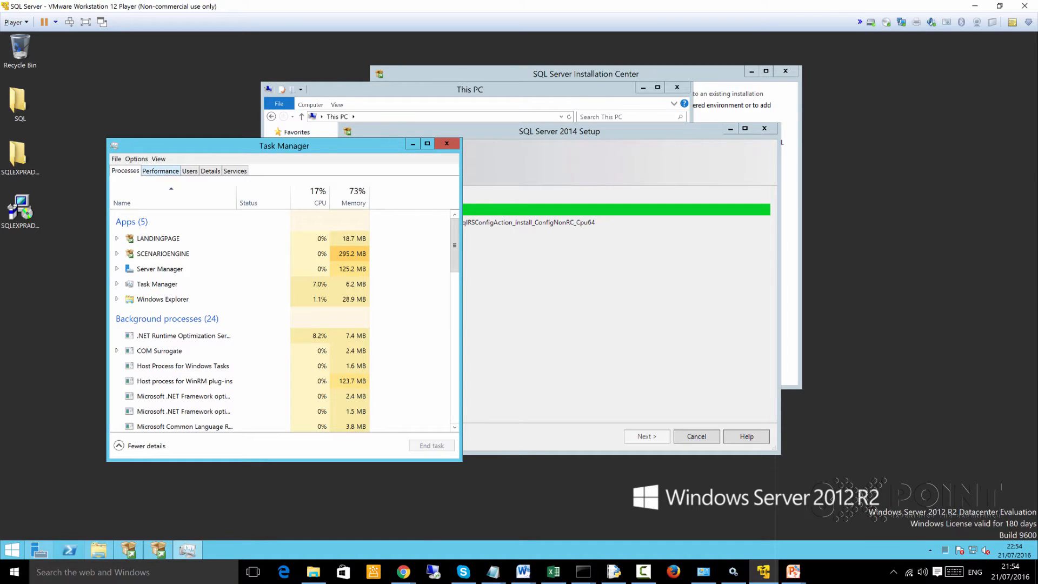
pyautogui.click(160, 171)
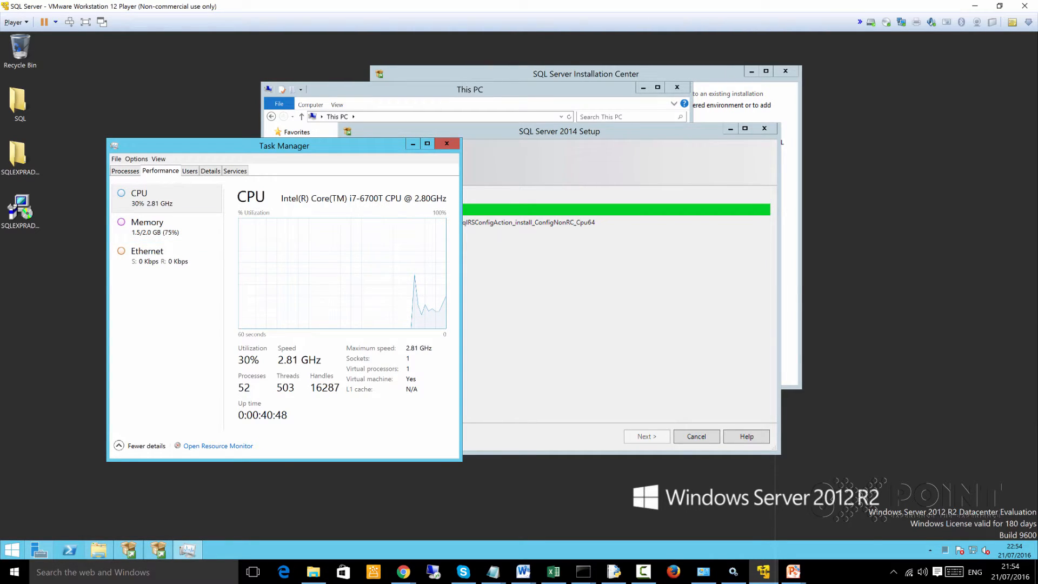
pyautogui.click(166, 227)
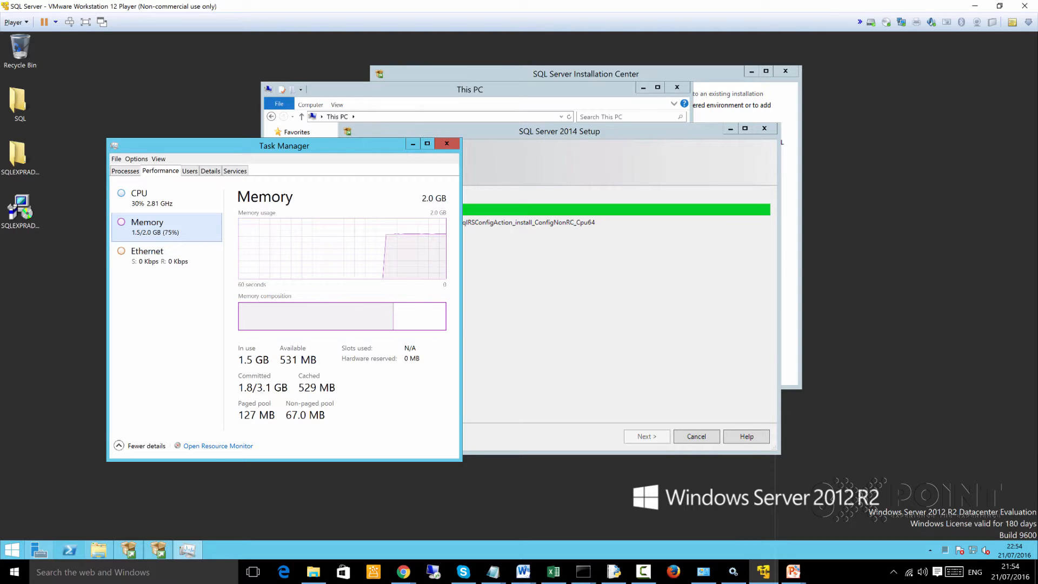
pyautogui.moveTo(258, 144); pyautogui.dragTo(189, 122)
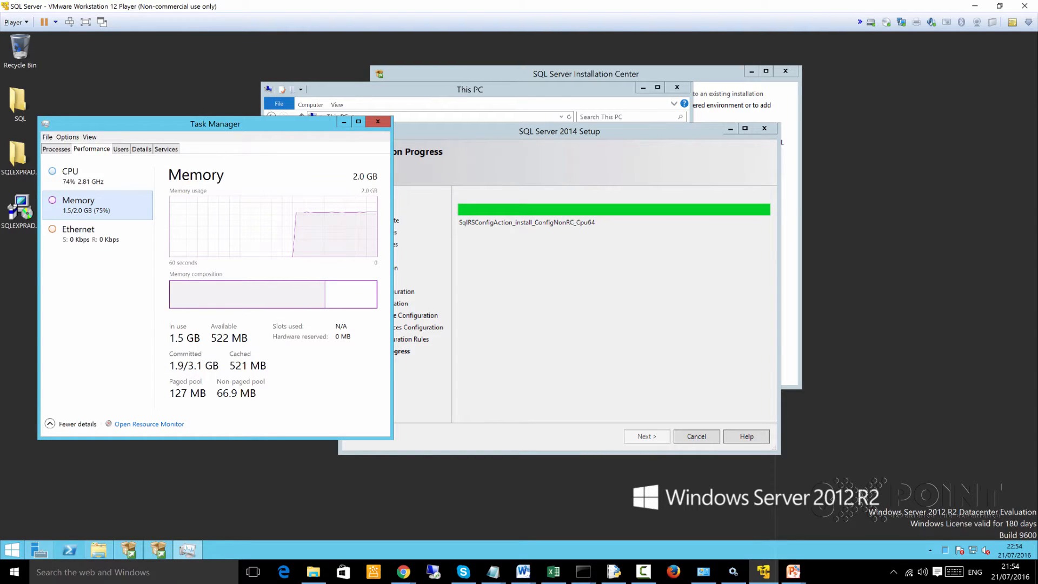
pyautogui.click(98, 176)
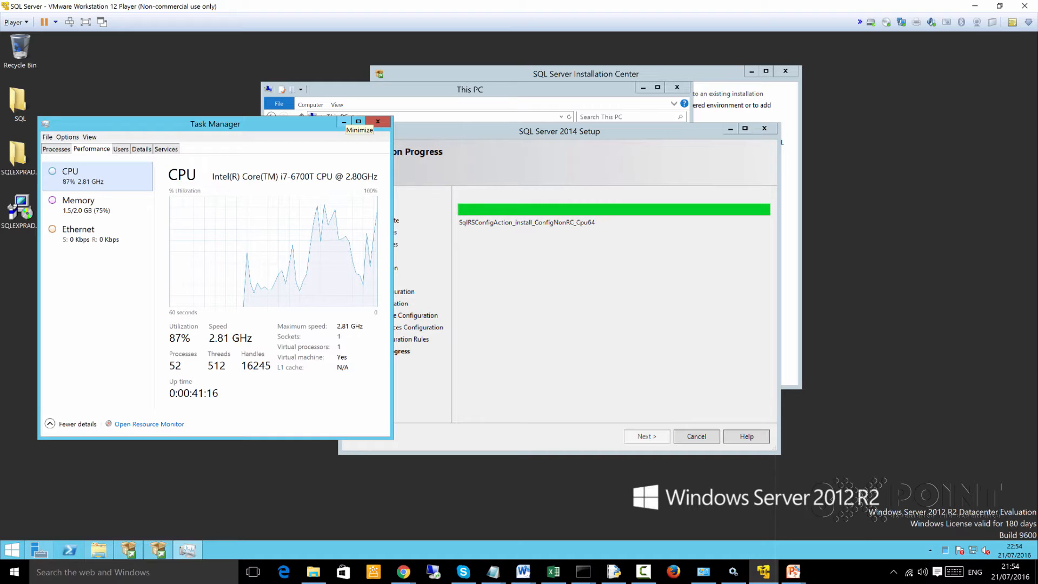
pyautogui.click(343, 122)
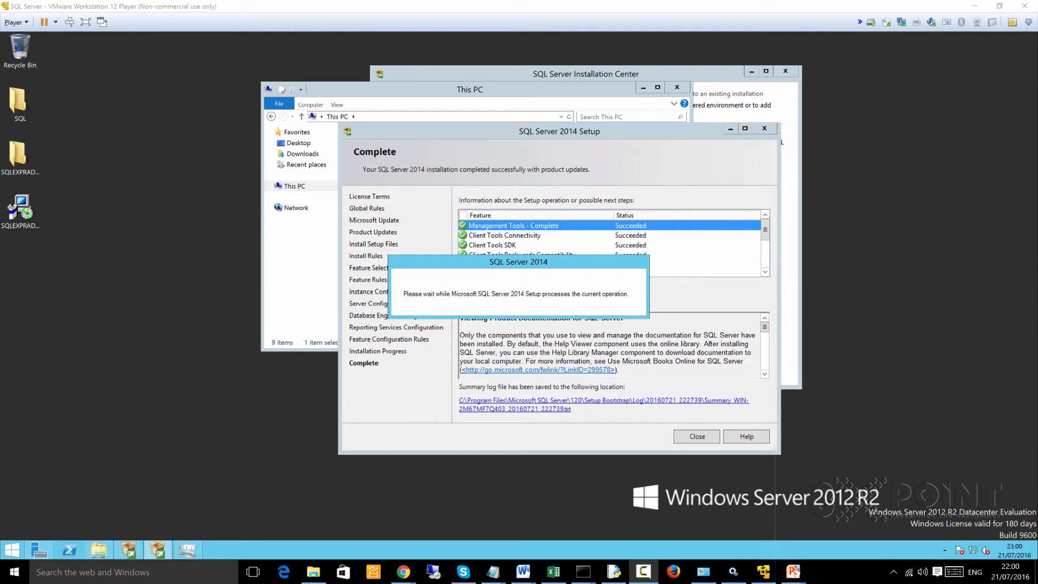
# - Close the completed SQL Server 2014 Setup along with the This PC and SQL Server Installation Center windows
pyautogui.hotkey('alt', 'Tab')
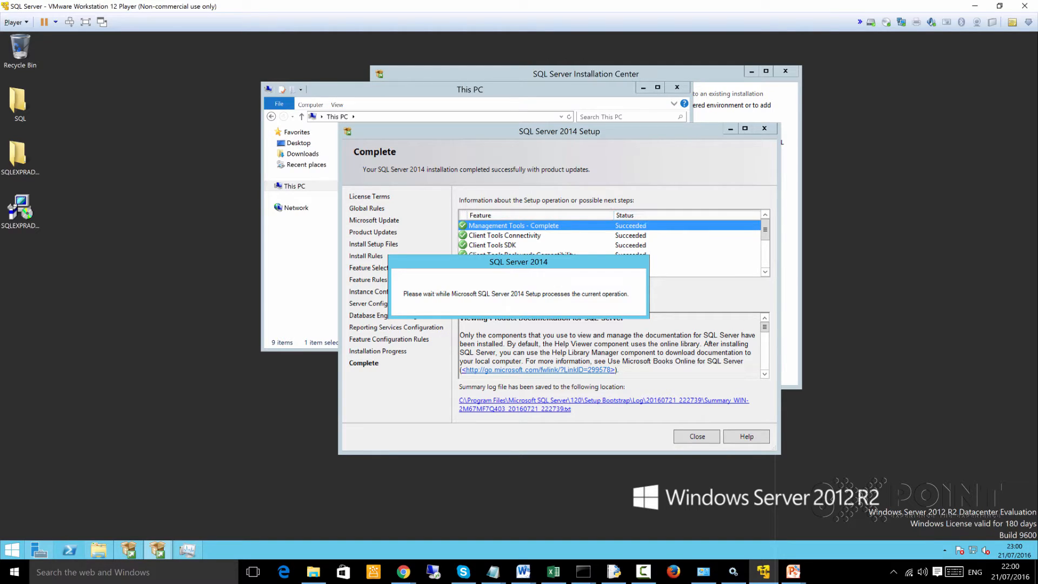
pyautogui.hotkey('alt', 'Tab')
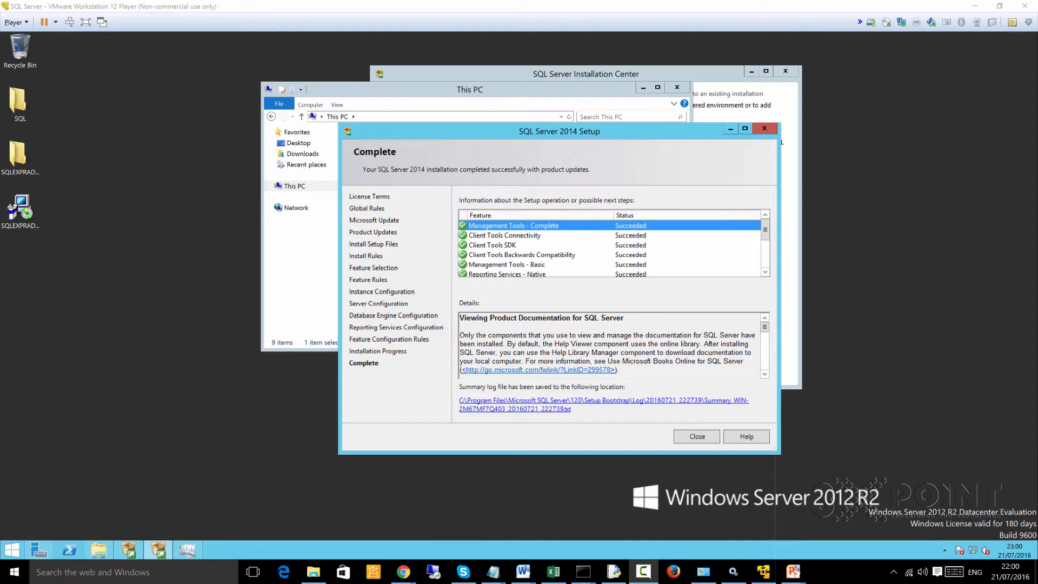
pyautogui.hotkey('alt', 'Tab')
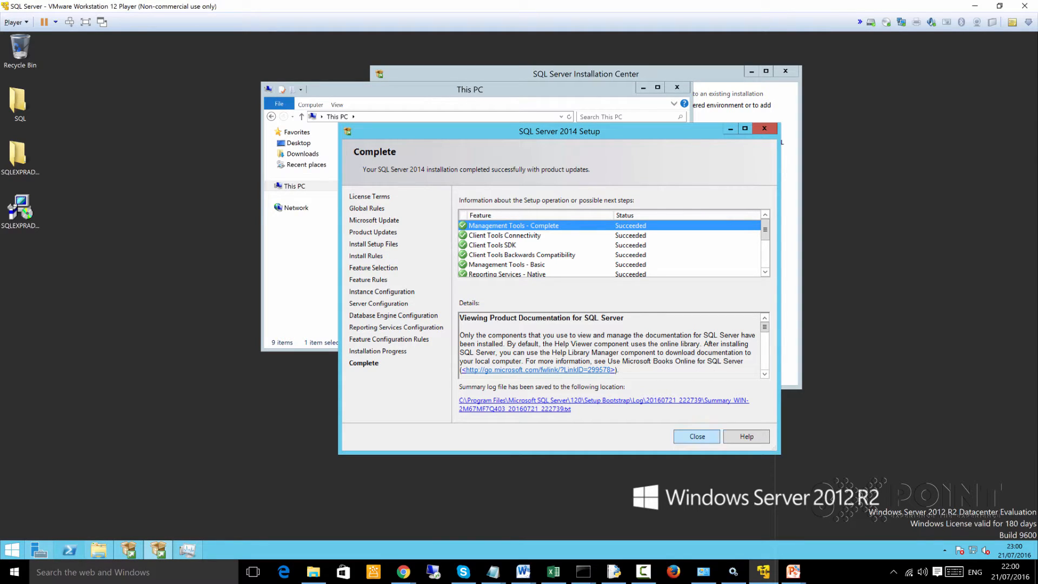
pyautogui.click(697, 436)
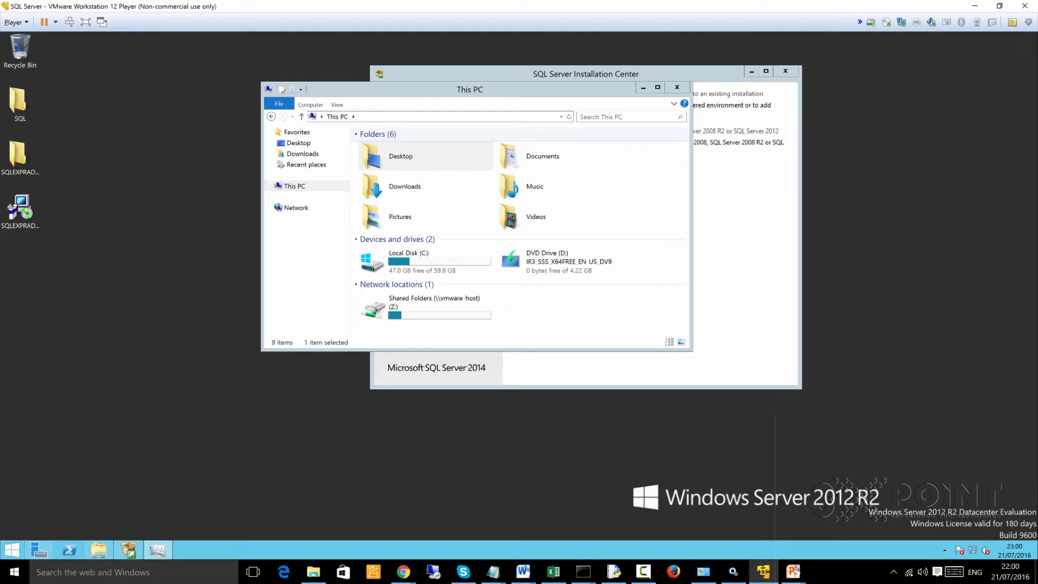
pyautogui.click(676, 87)
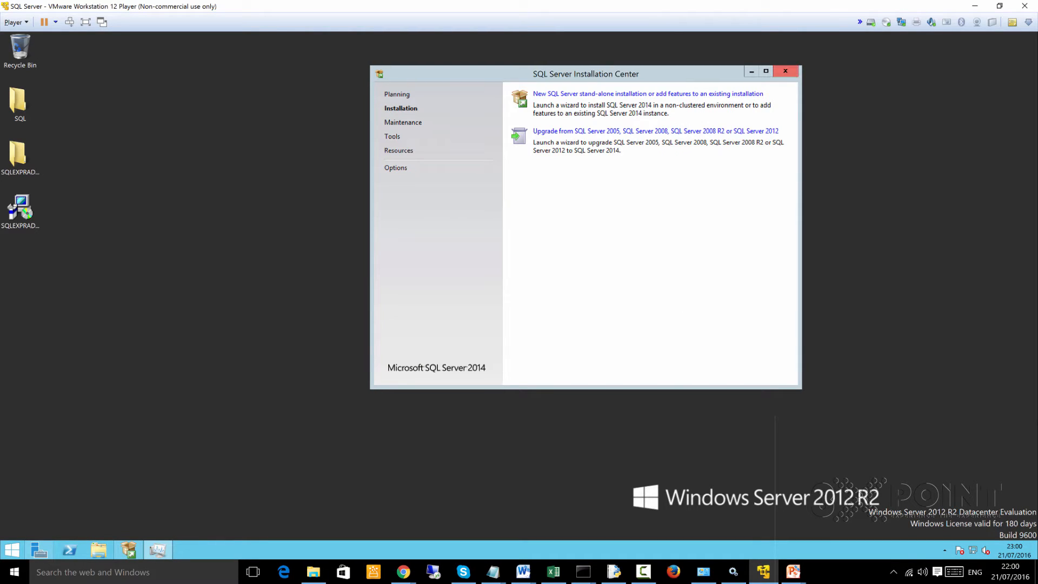
pyautogui.click(786, 71)
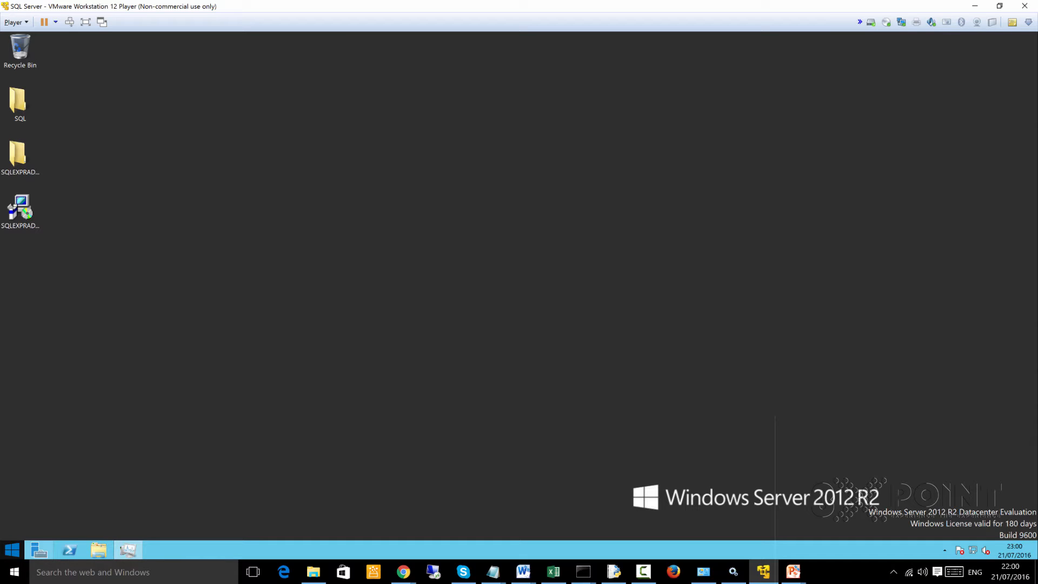
# - Search the server's apps for ssms and launch SQL Server 2014 Management Studio
pyautogui.click(12, 550)
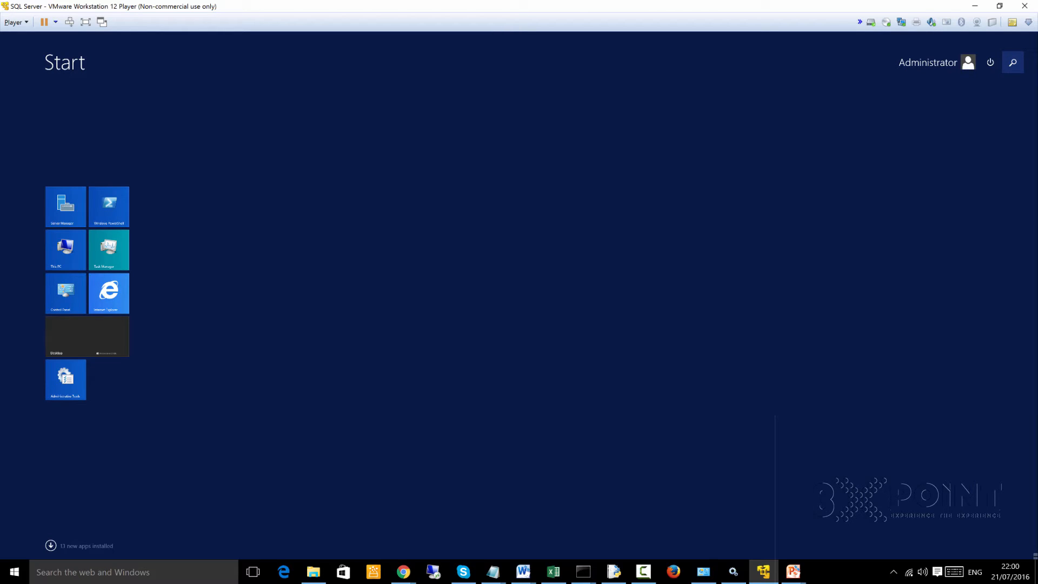
pyautogui.click(1012, 63)
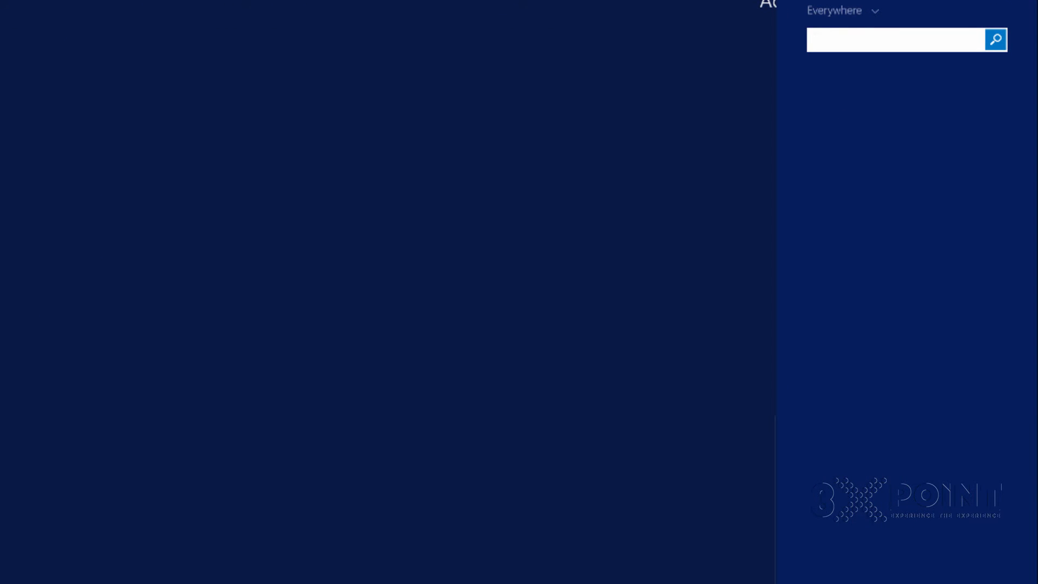
pyautogui.write('ssms')
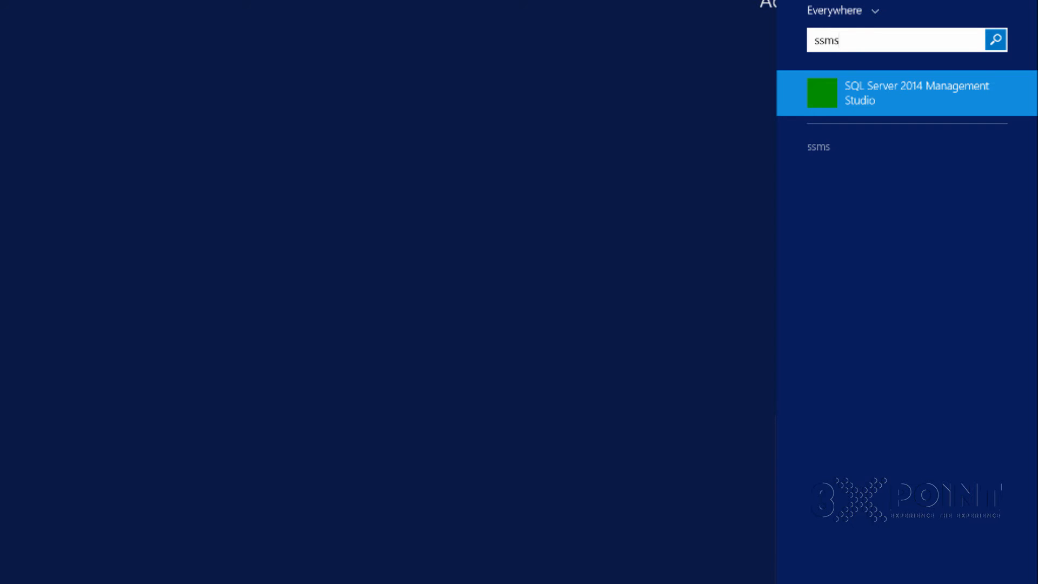
pyautogui.press('Return')
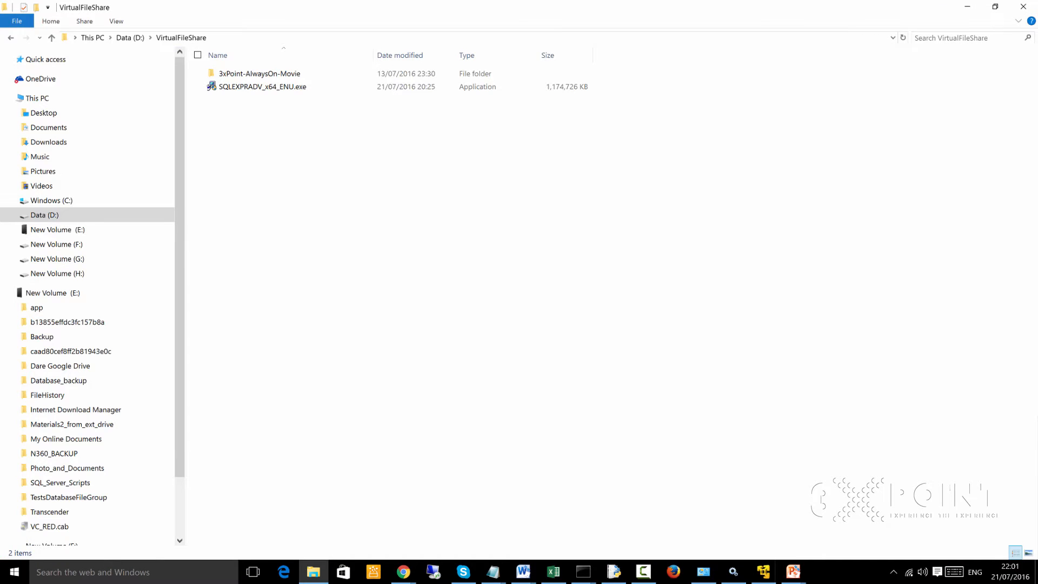
# - Switch to Chrome on the host computer and search Google for "Download adventureworks2014" in a new tab
pyautogui.click(967, 6)
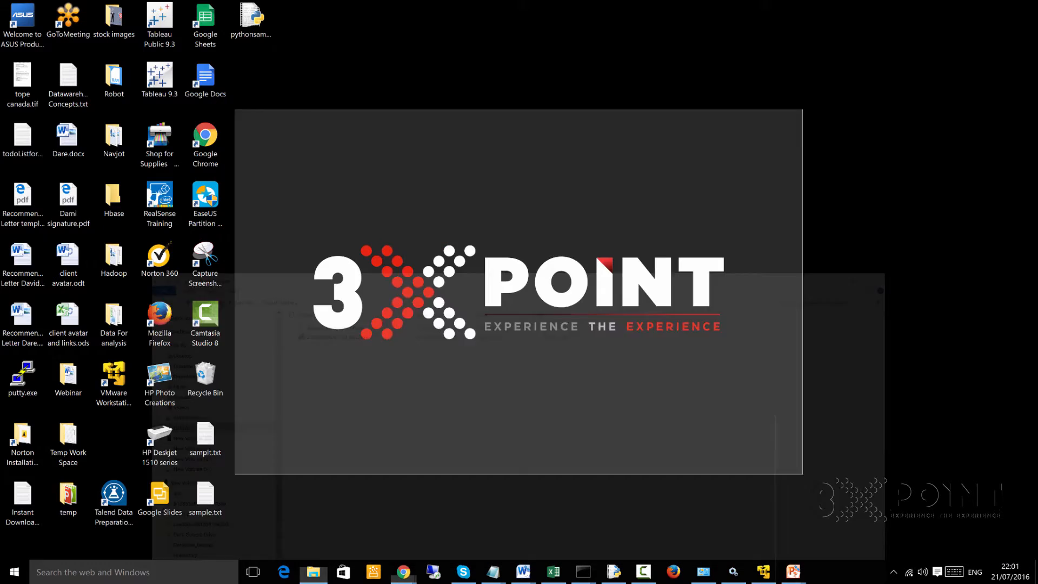
pyautogui.click(403, 572)
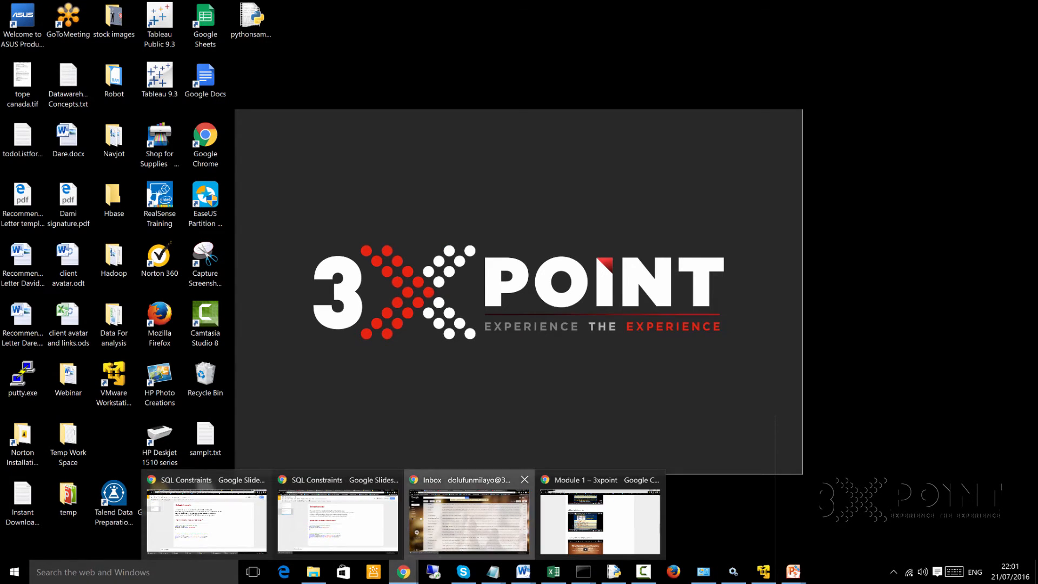
pyautogui.click(469, 519)
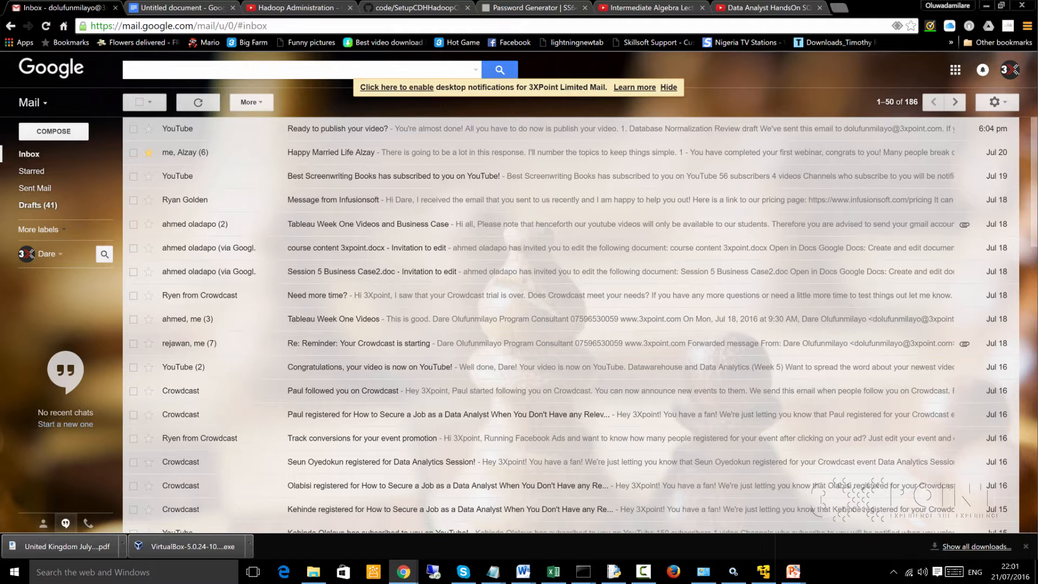
pyautogui.click(839, 7)
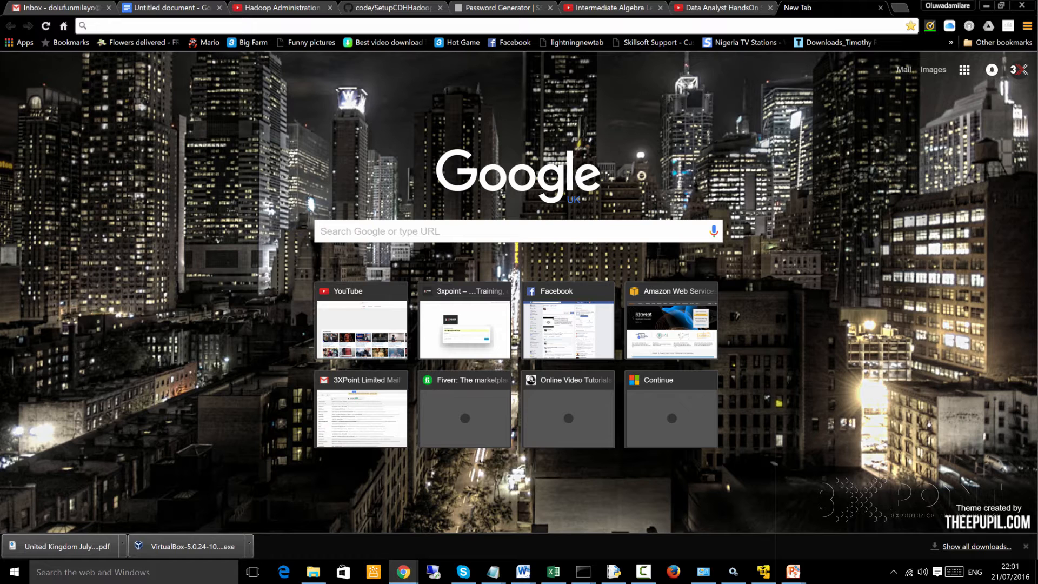
pyautogui.write('Download adventurewor')
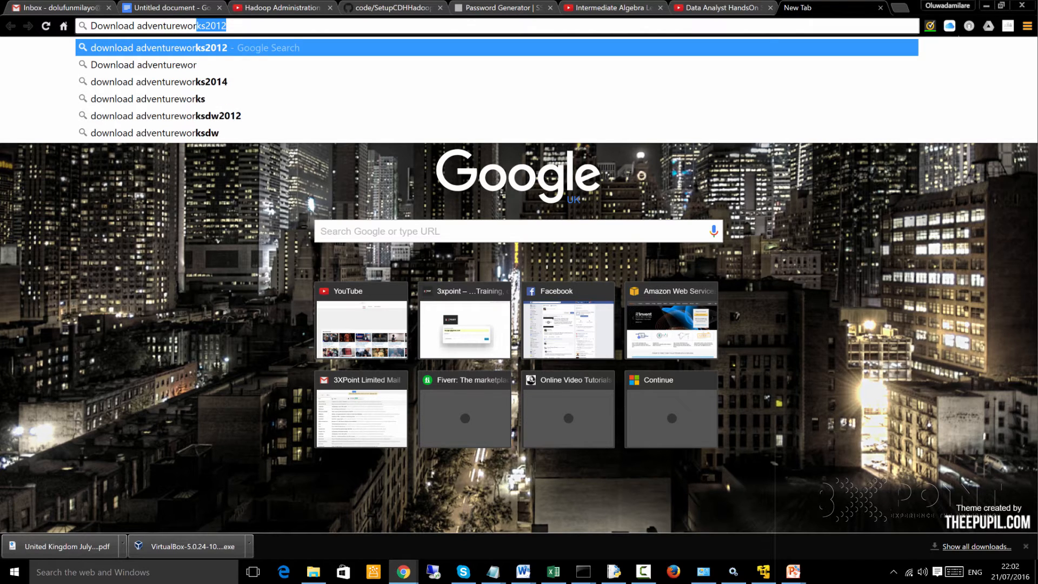
pyautogui.write('ks2012')
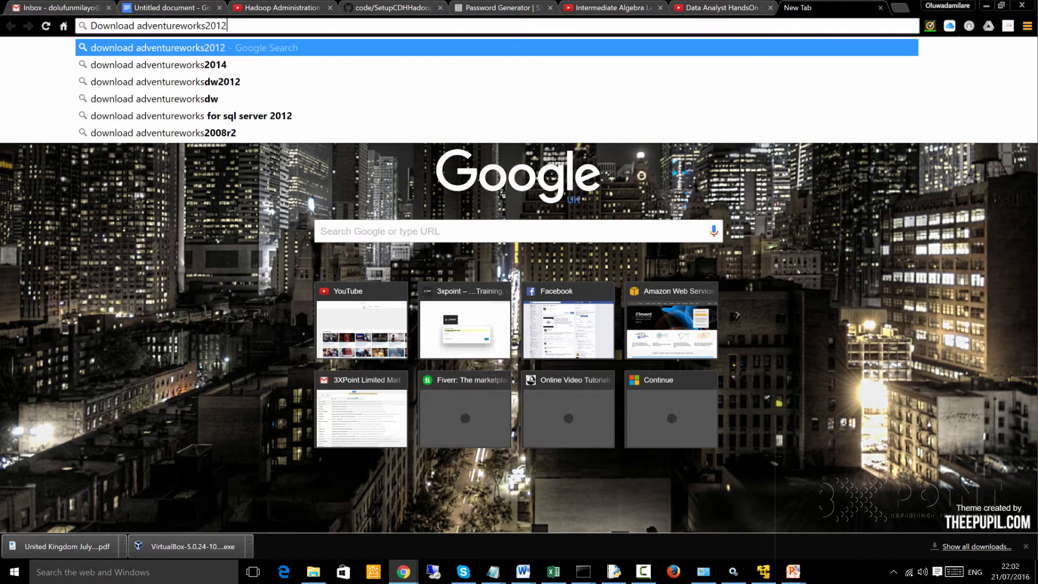
pyautogui.press('BackSpace')
pyautogui.write('4')
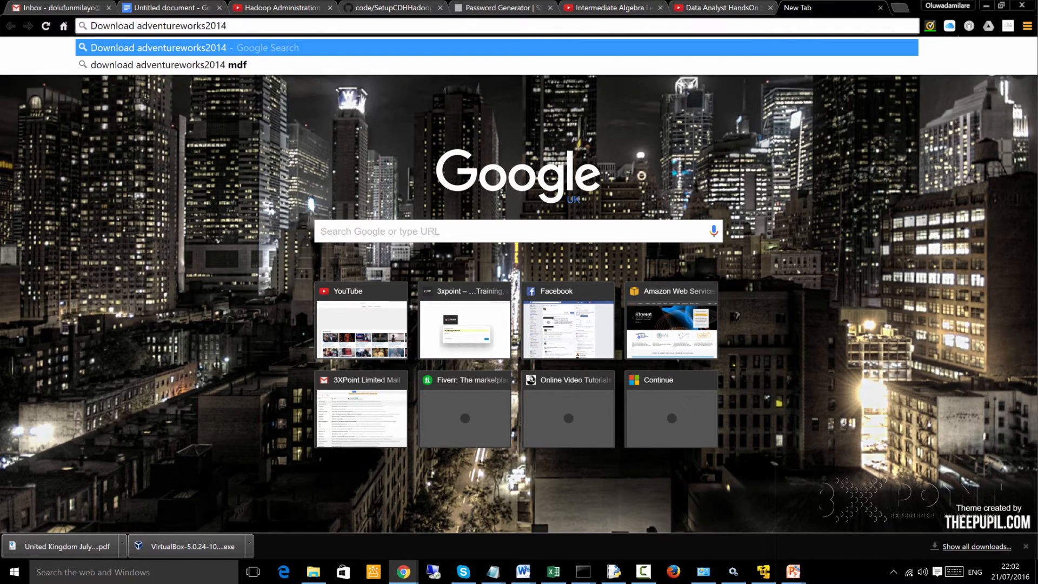
pyautogui.press('Return')
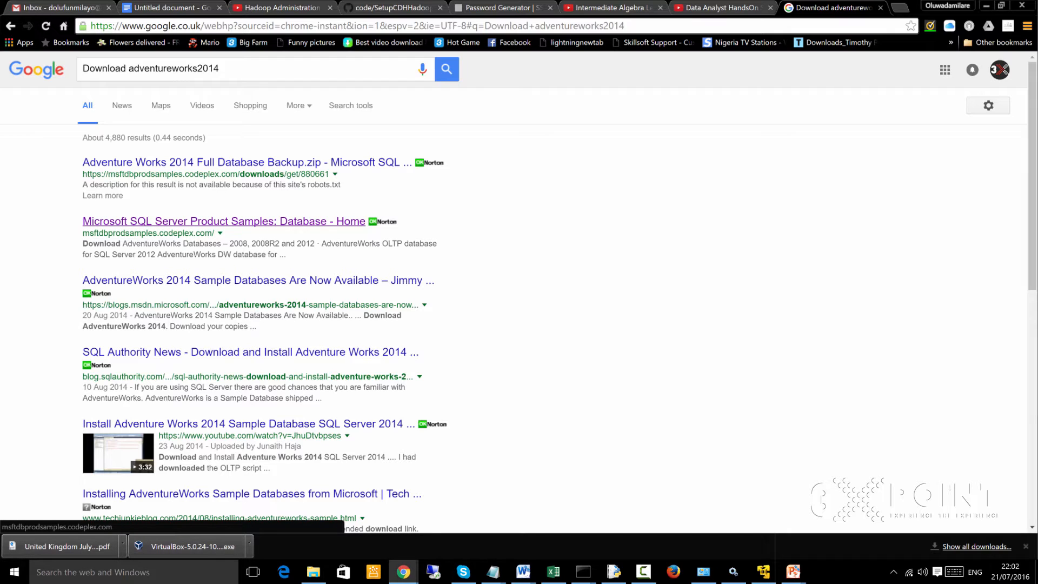
# - Look through the Microsoft SQL Server Database Product Samples home page on CodePlex for AdventureWorks downloads, and close the page
pyautogui.middleClick(224, 222)
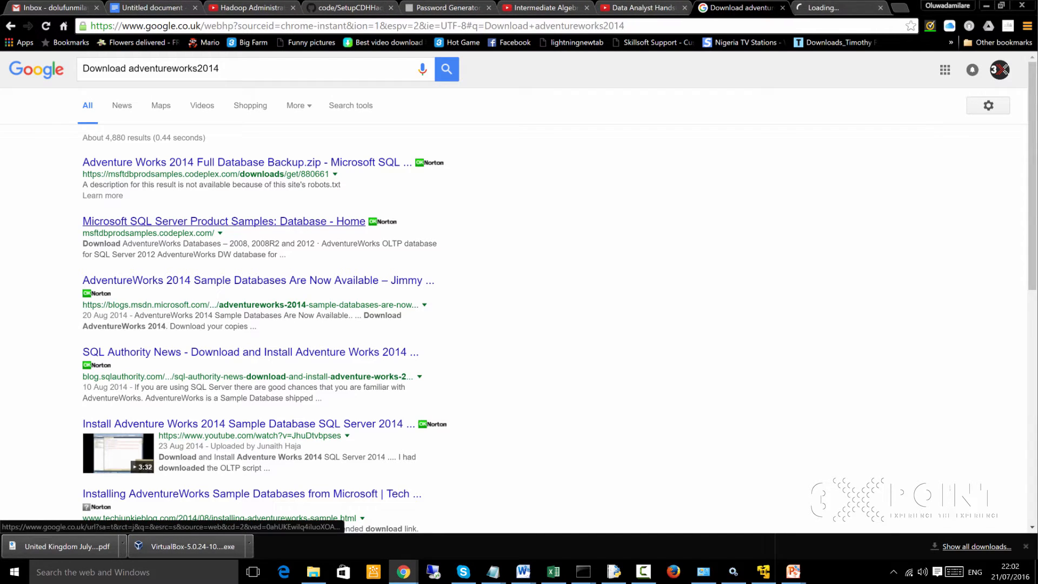
pyautogui.hotkey('ctrl', 'Tab')
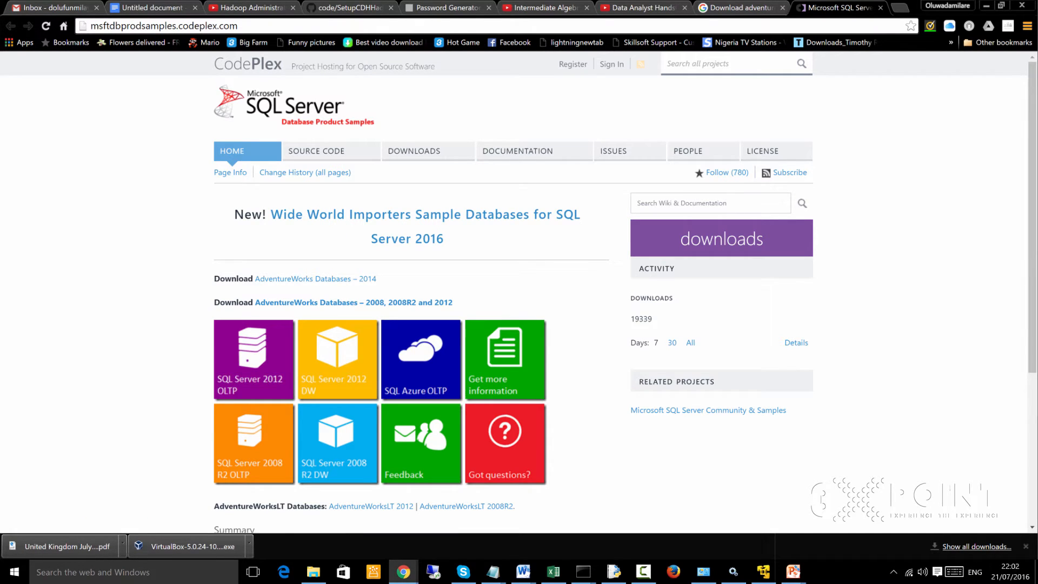
pyautogui.scroll(-4, 471, 275)
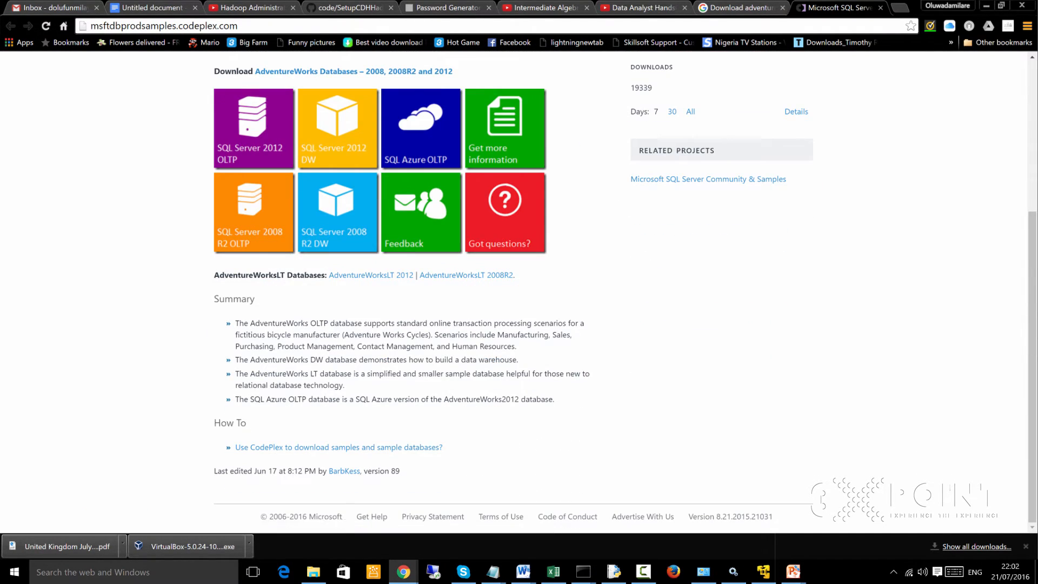
pyautogui.scroll(1, 466, 275)
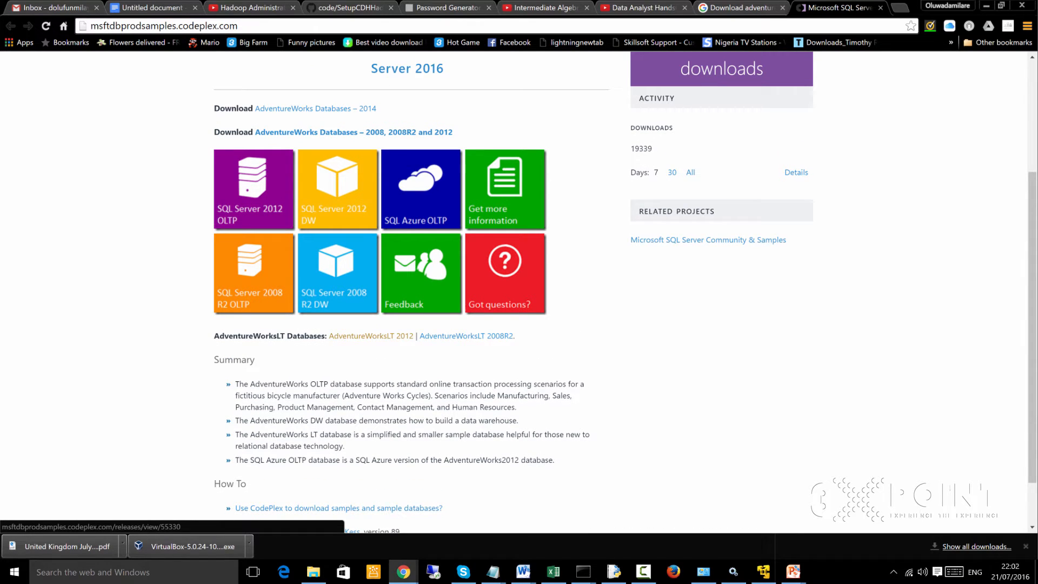
pyautogui.scroll(2, 466, 275)
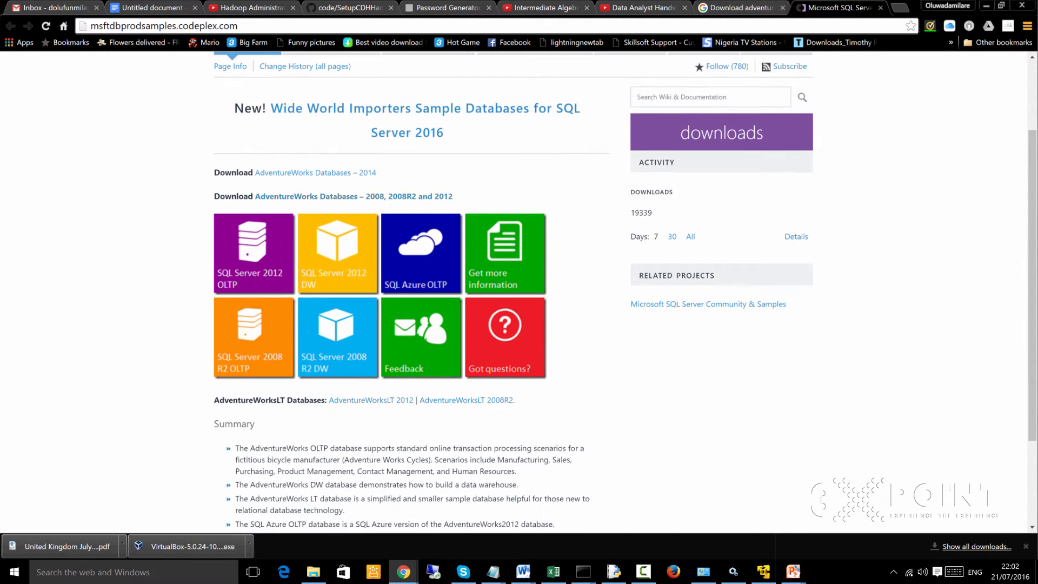
pyautogui.scroll(1, 466, 274)
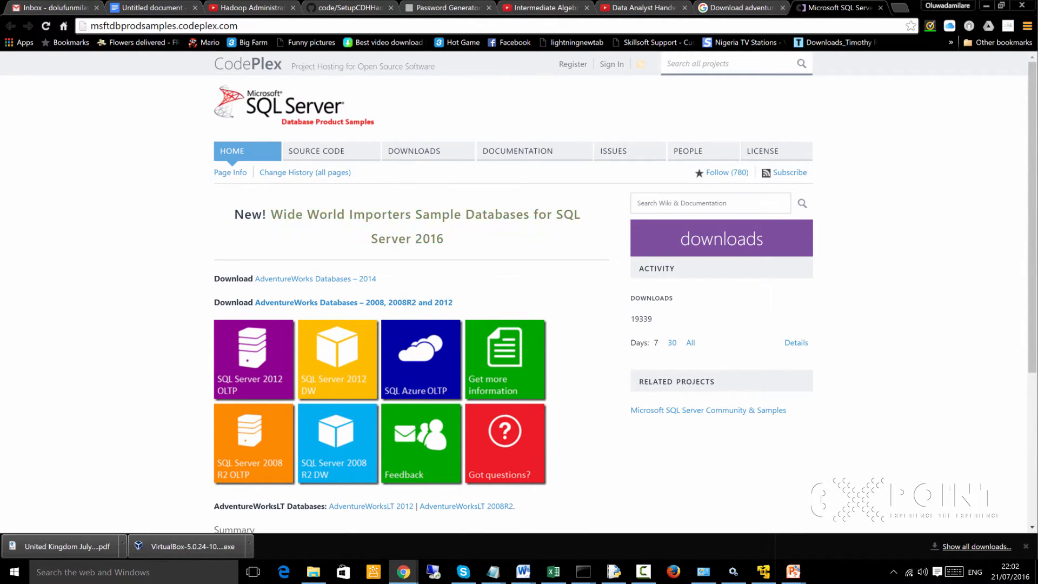
pyautogui.scroll(-2, 466, 275)
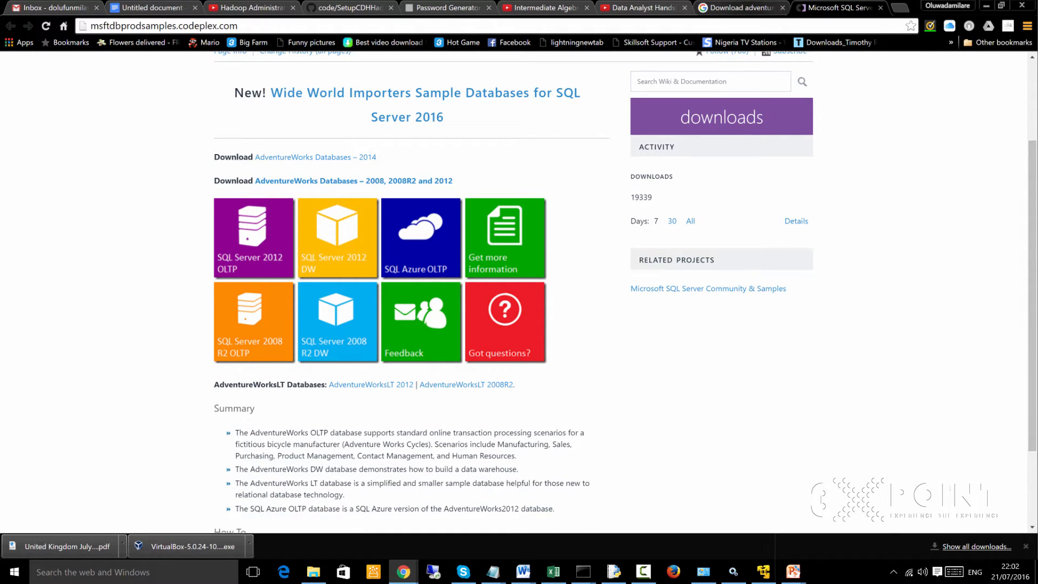
pyautogui.click(880, 8)
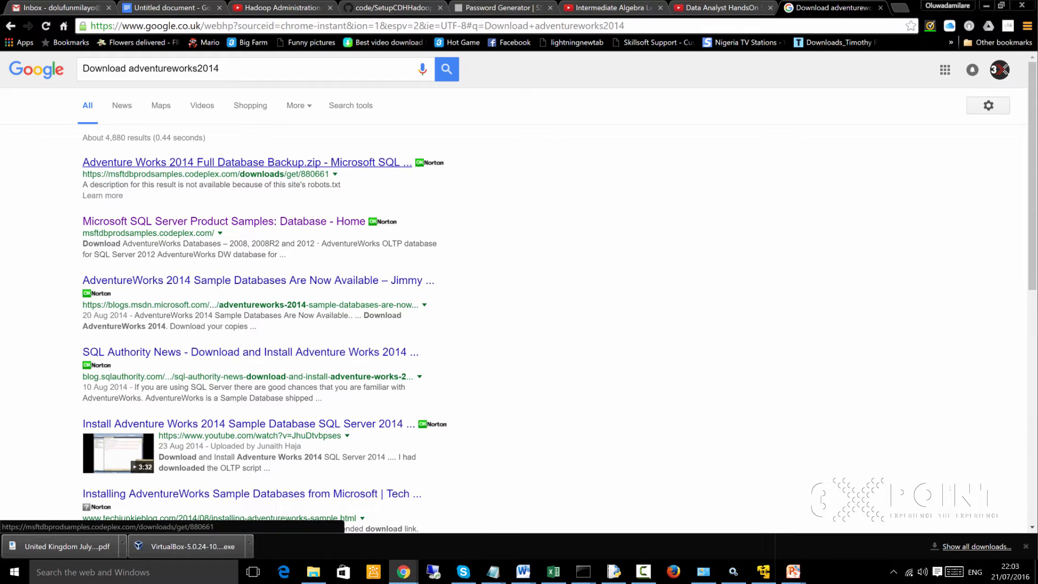
# - Download Adventure Works 2014 Full Database Backup.zip from the first search result, then show it in the Downloads folder and refresh the listing
pyautogui.middleClick(247, 162)
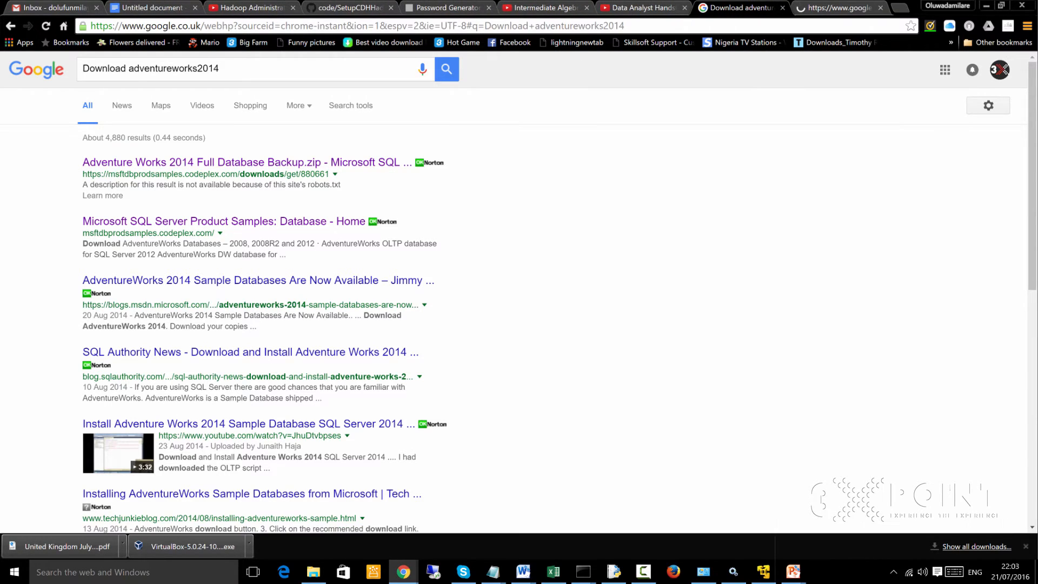
pyautogui.hotkey('ctrl', 'Tab')
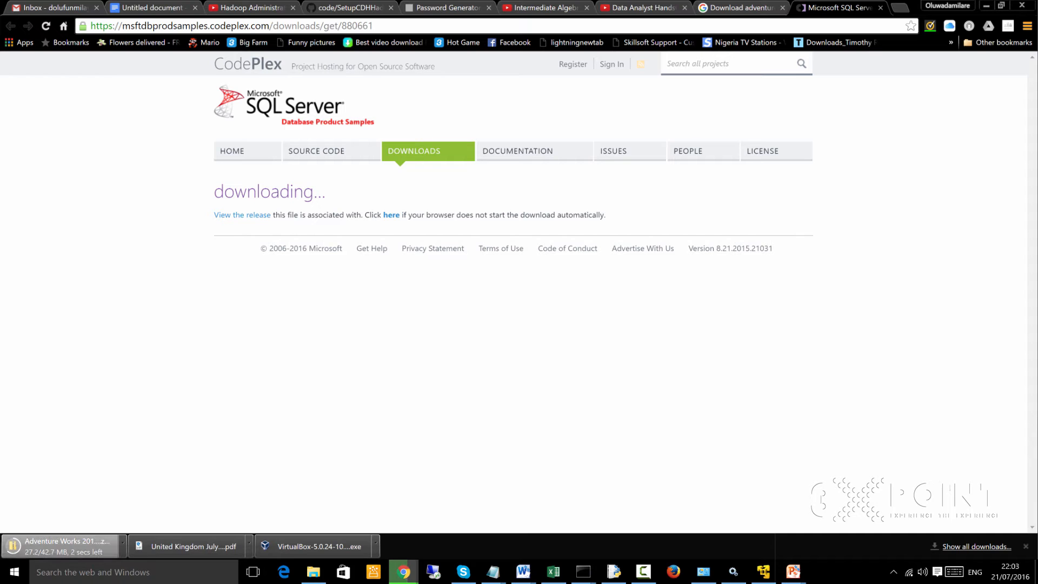
pyautogui.rightClick(84, 548)
pyautogui.click(129, 517)
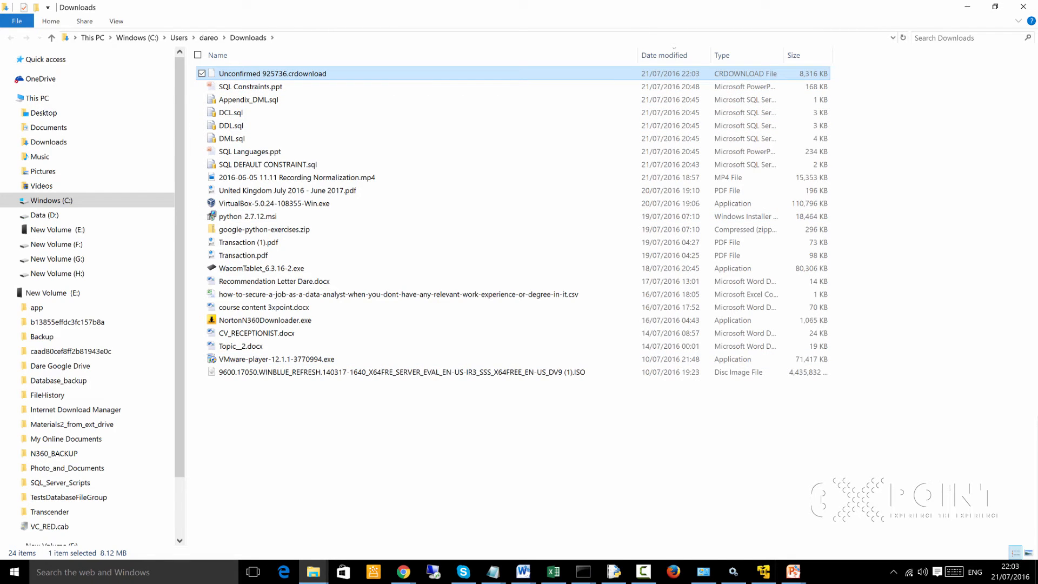
pyautogui.rightClick(200, 235)
pyautogui.moveTo(238, 368)
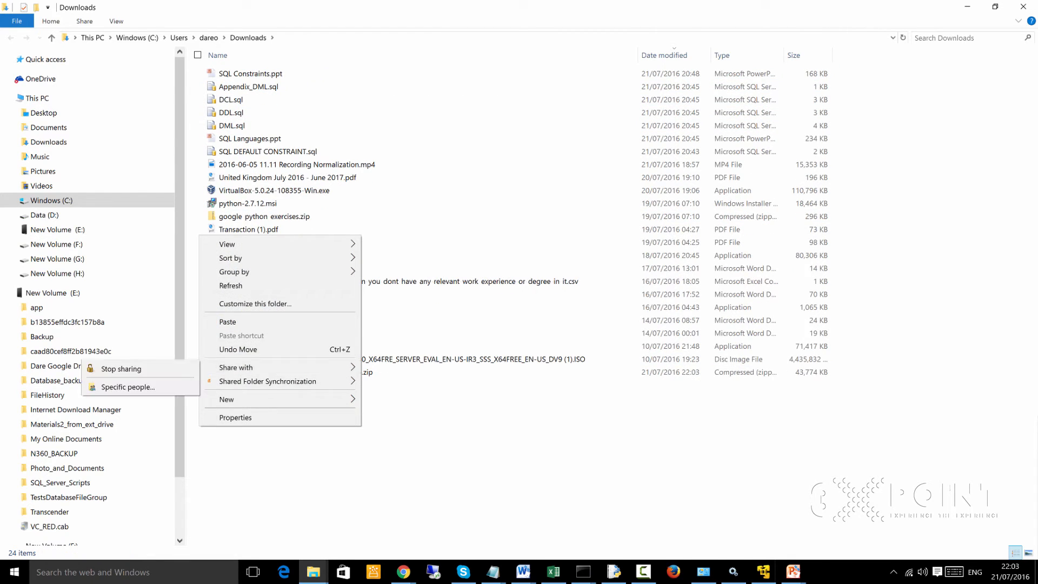
pyautogui.click(231, 285)
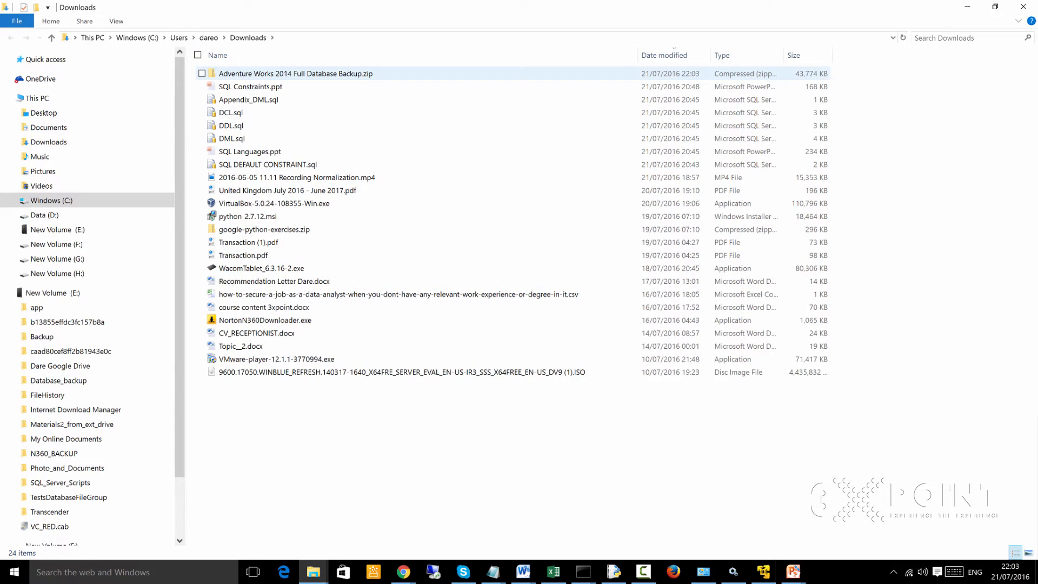
# - Move Adventure Works 2014 Full Database Backup.zip from Downloads to the VirtualFileShare folder on Data (D:)
pyautogui.click(316, 74)
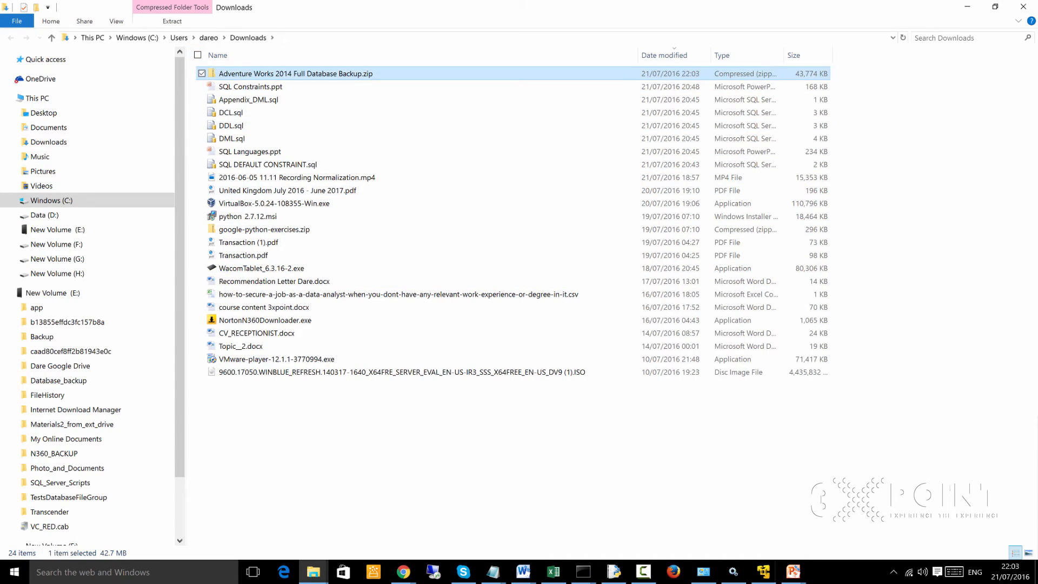
pyautogui.rightClick(317, 72)
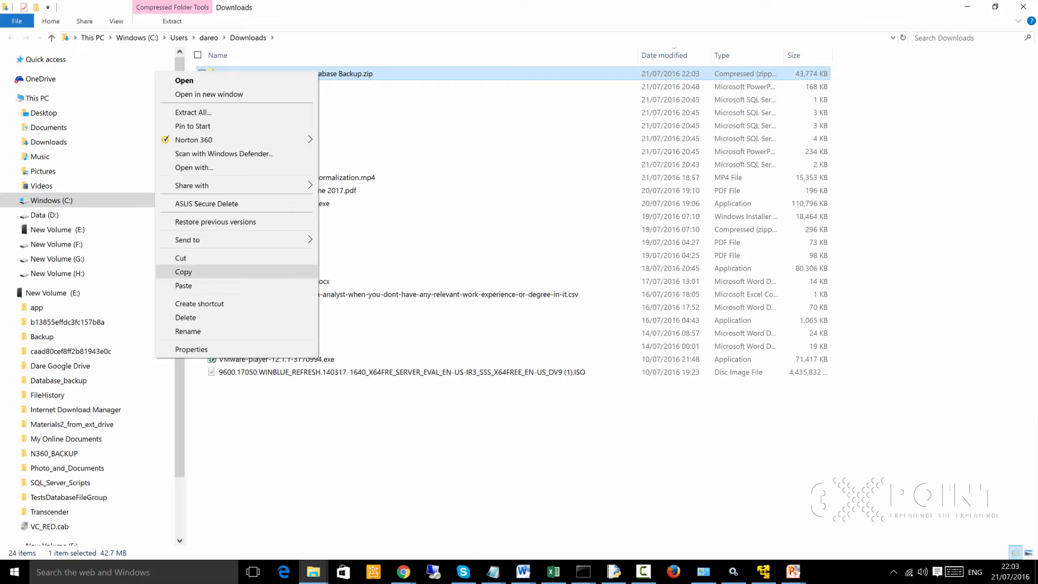
pyautogui.click(184, 258)
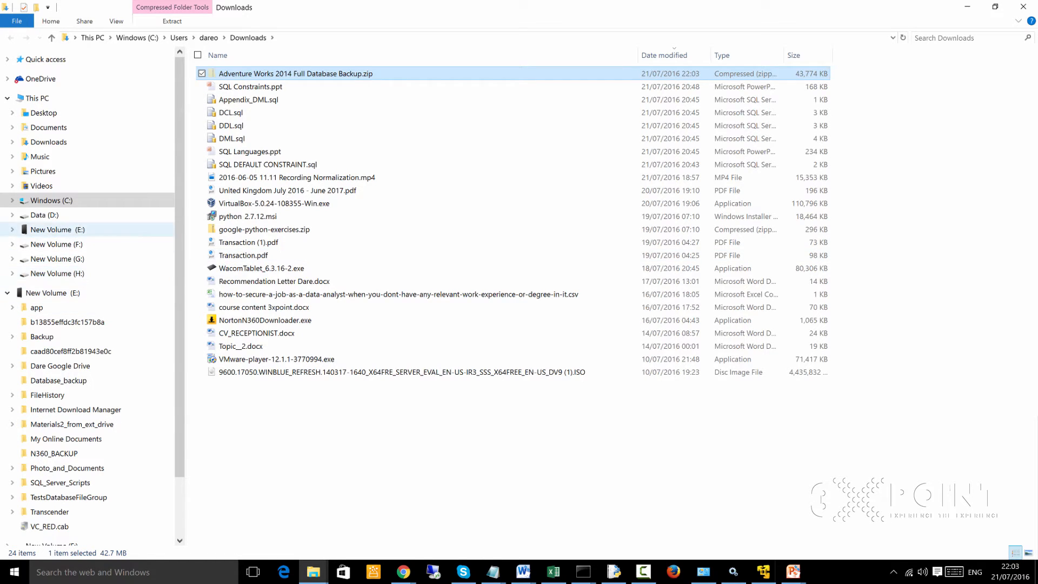
pyautogui.click(45, 214)
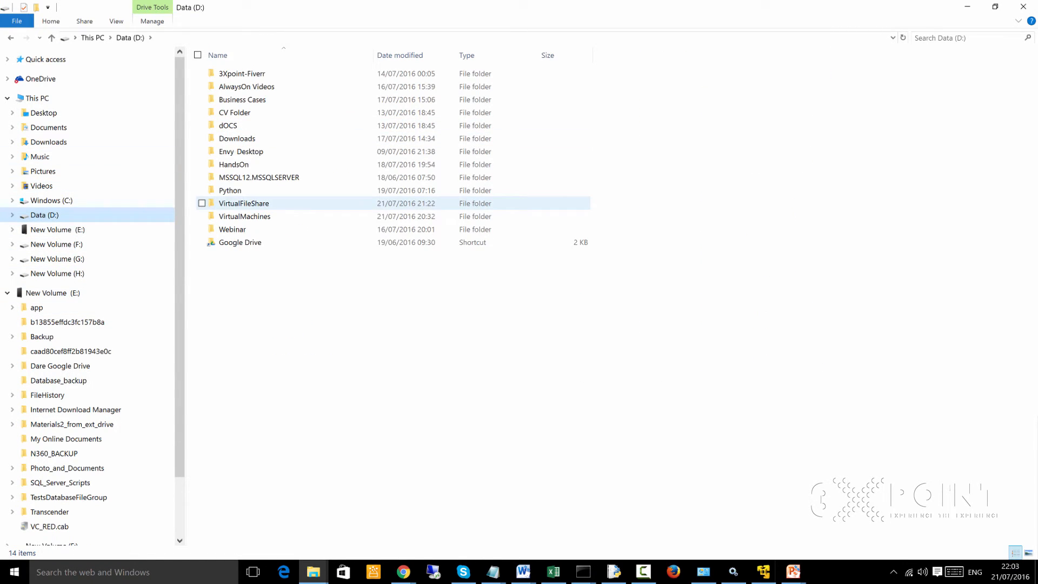
pyautogui.doubleClick(243, 203)
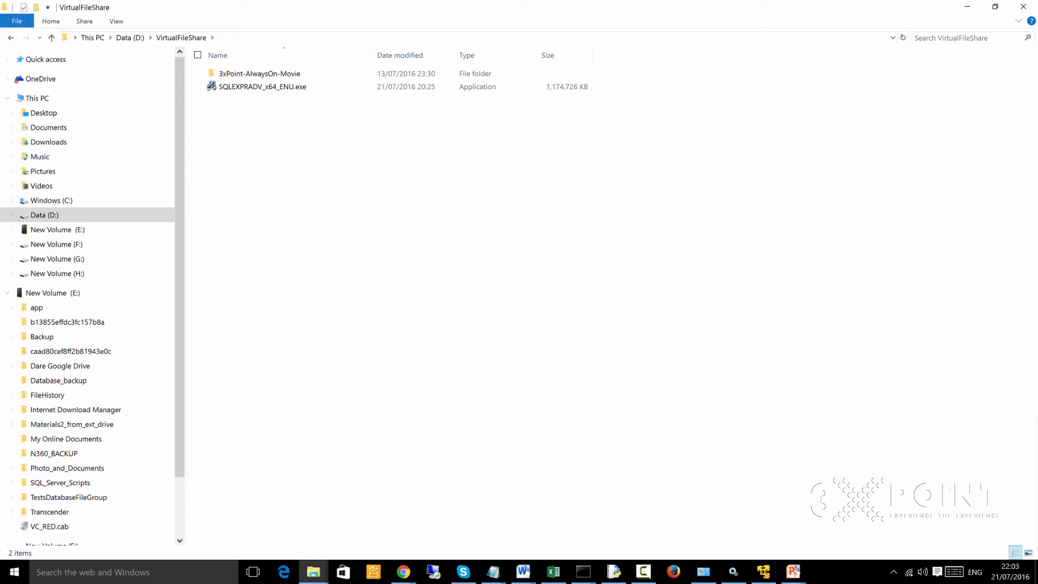
pyautogui.rightClick(246, 112)
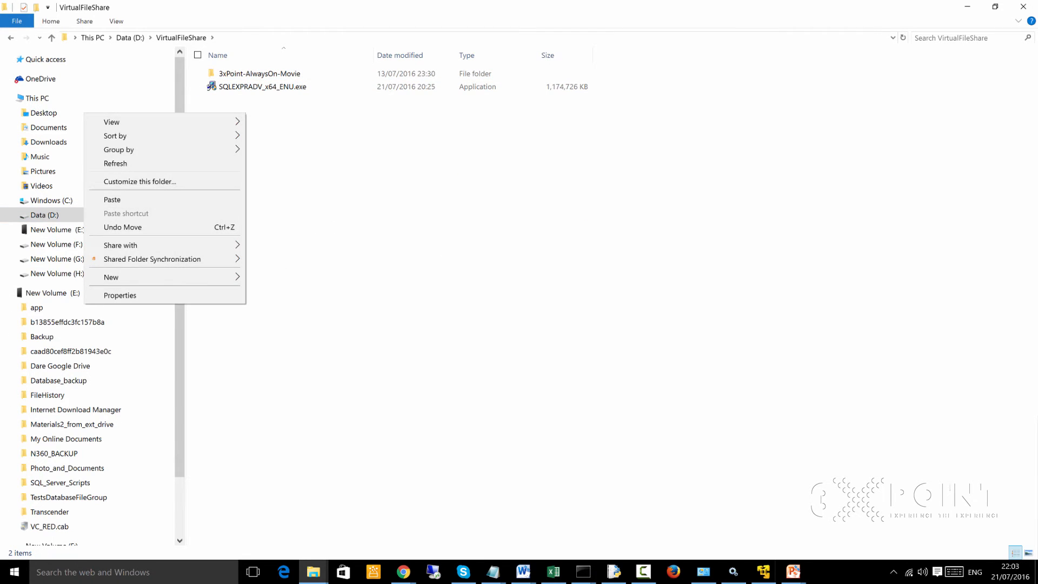
pyautogui.click(227, 199)
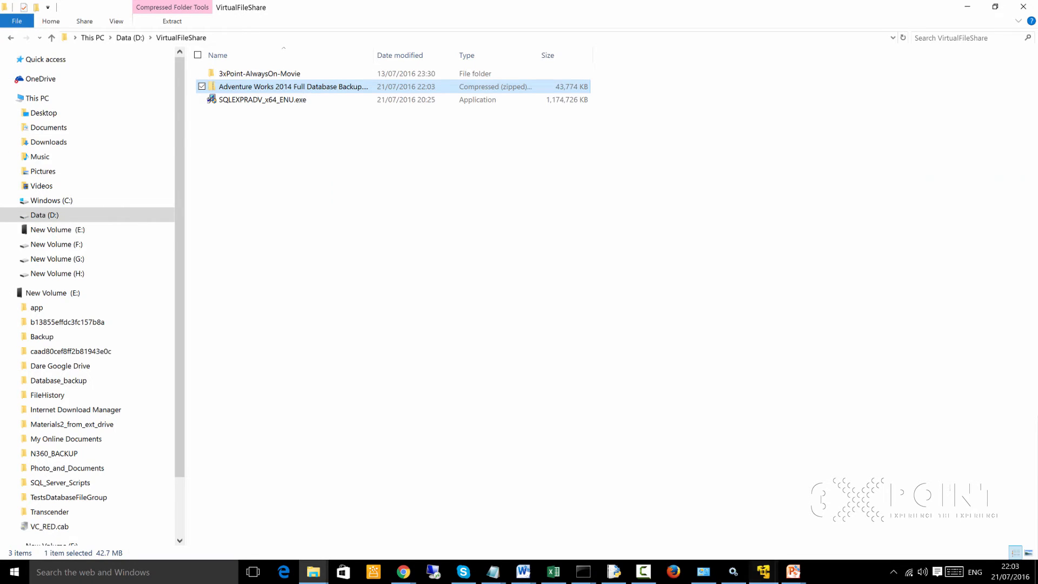
# - Switch to the SQL Server virtual machine and connect Management Studio to the local Database Engine with Windows Authentication
pyautogui.click(763, 571)
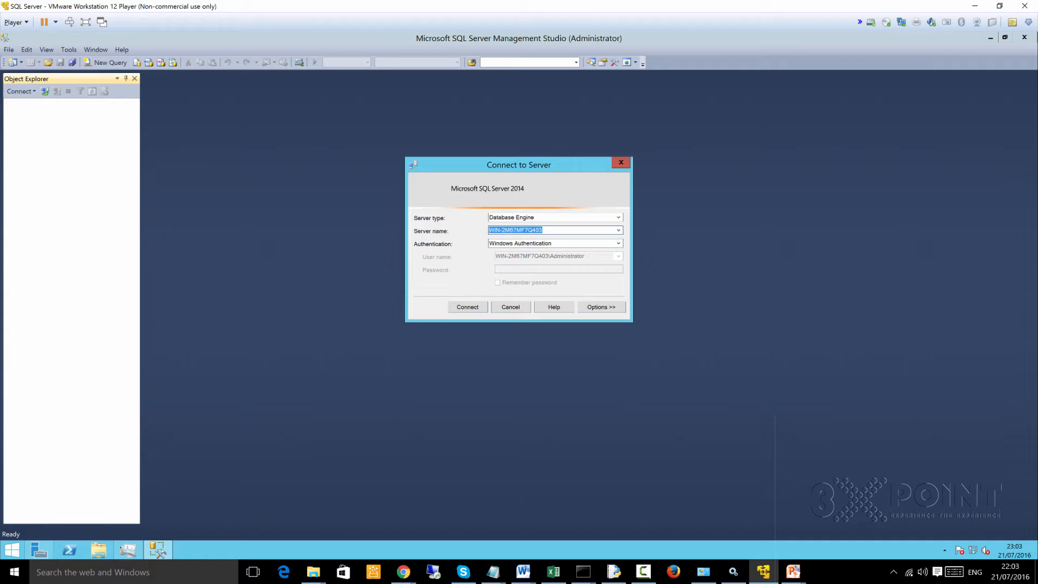
pyautogui.press('Return')
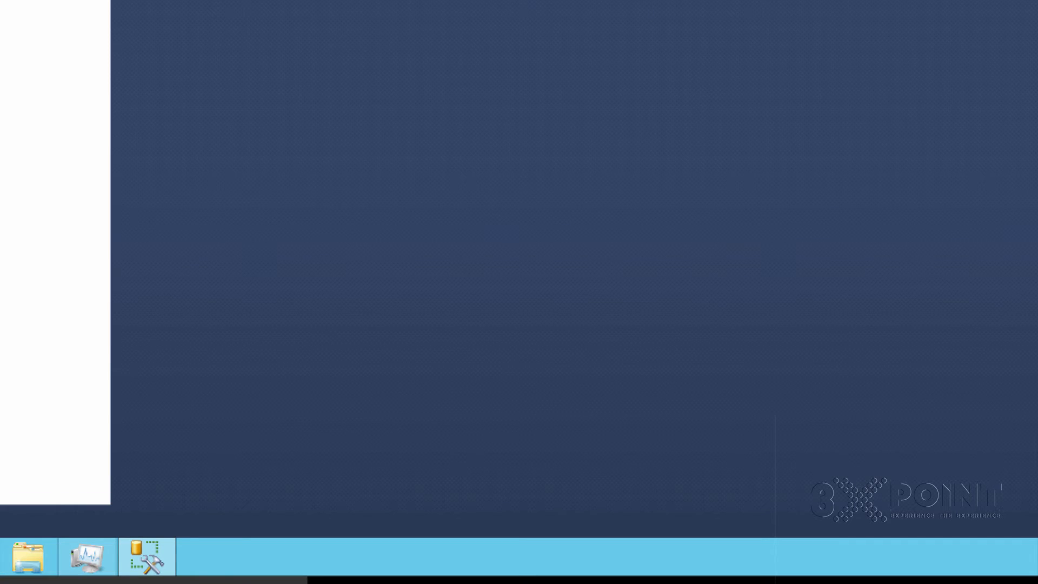
# - Extract the Adventure Works 2014 Full Database Backup zip inside VirtualFileShare on the virtual machine's Z: shared drive, keeping the suggested destination folder
pyautogui.press('super+e')
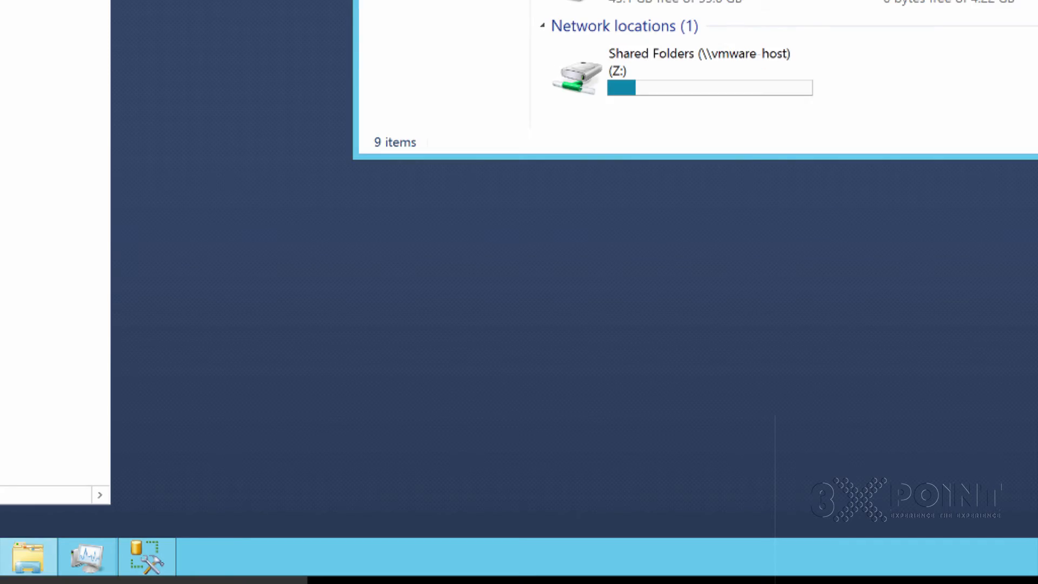
pyautogui.click(682, 70)
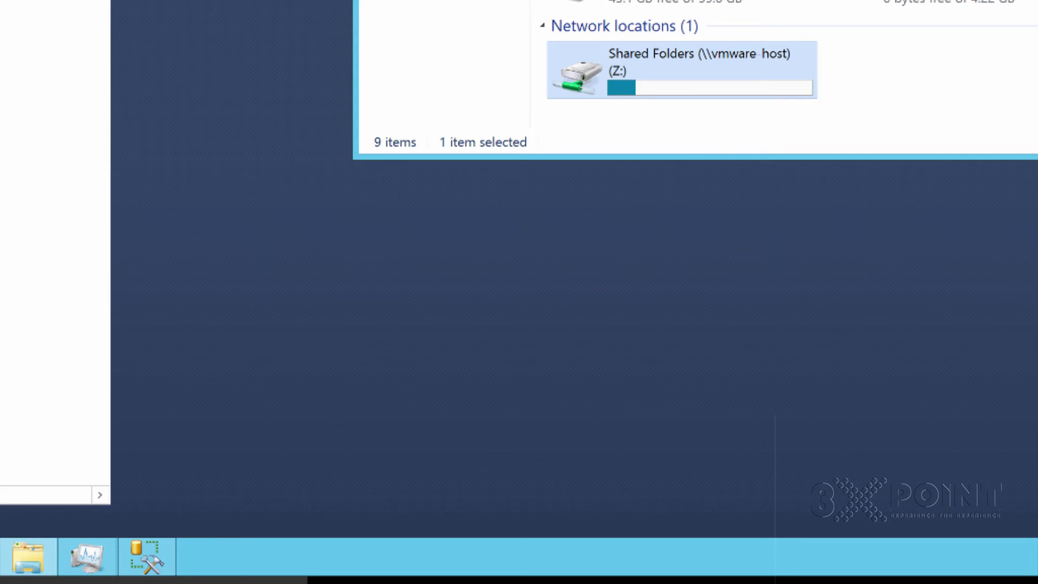
pyautogui.doubleClick(682, 70)
pyautogui.doubleClick(32, 85)
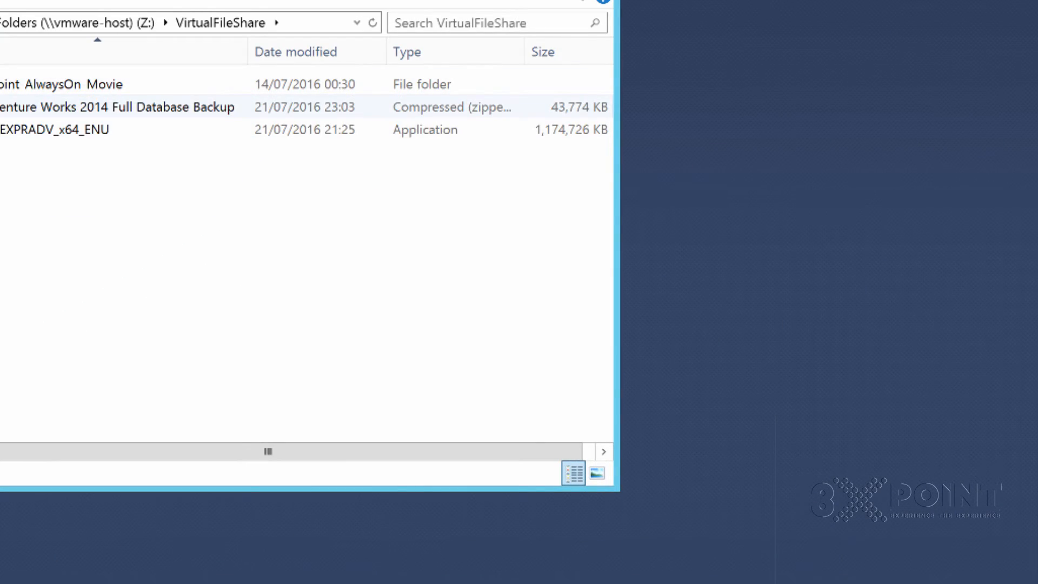
pyautogui.click(43, 108)
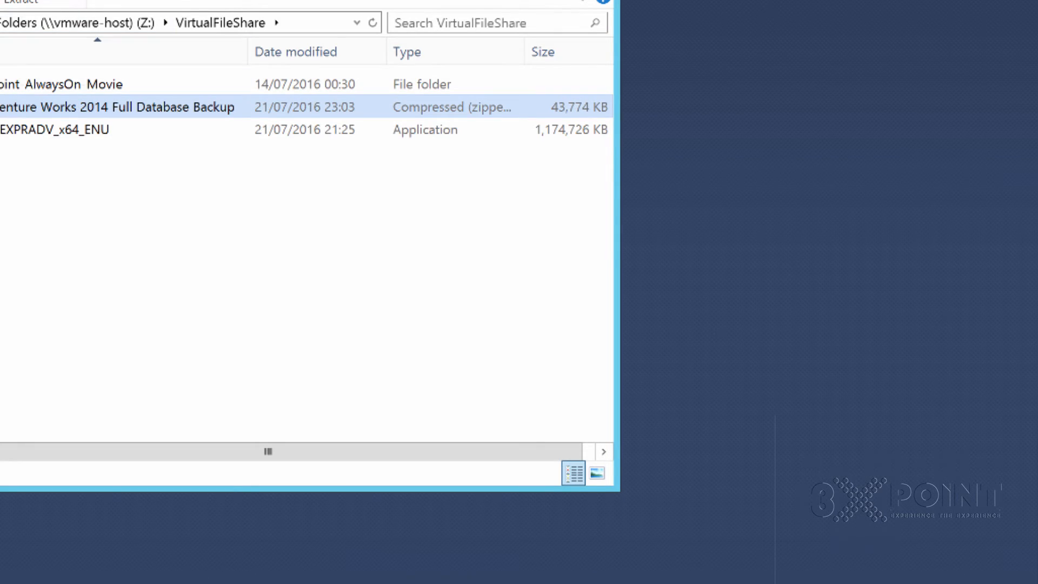
pyautogui.click(22, 2)
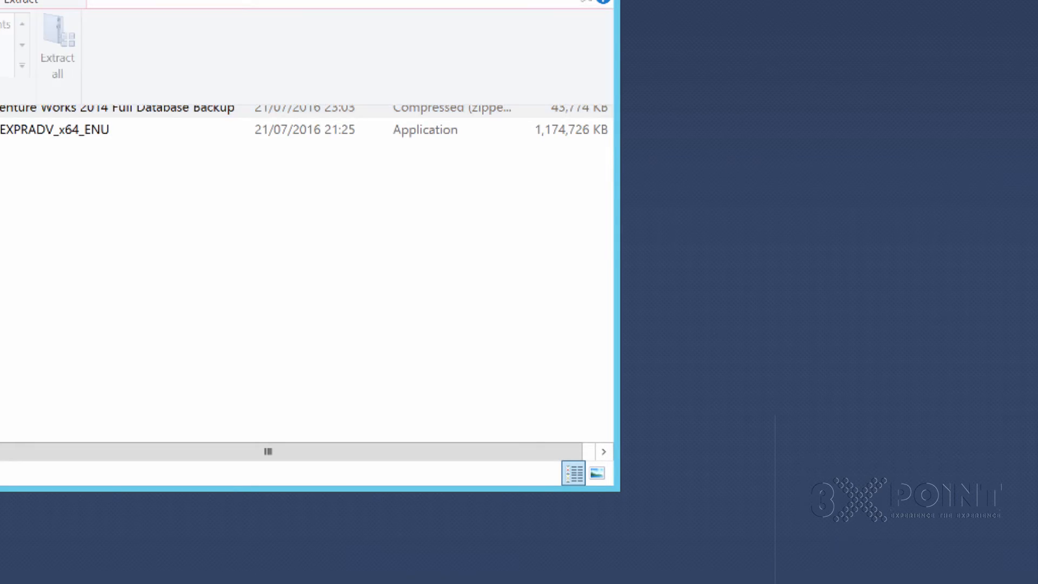
pyautogui.click(58, 52)
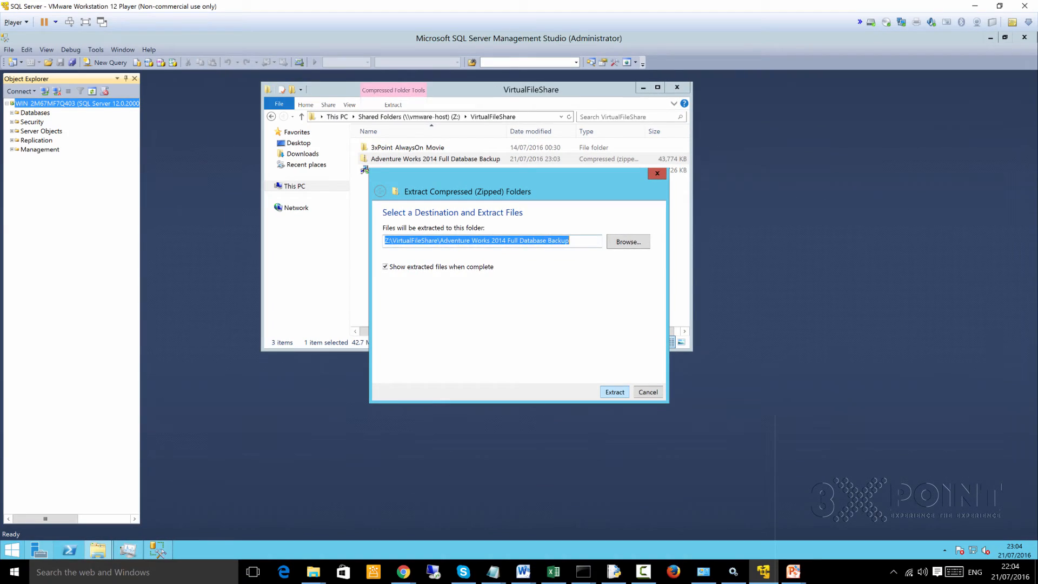
pyautogui.click(464, 573)
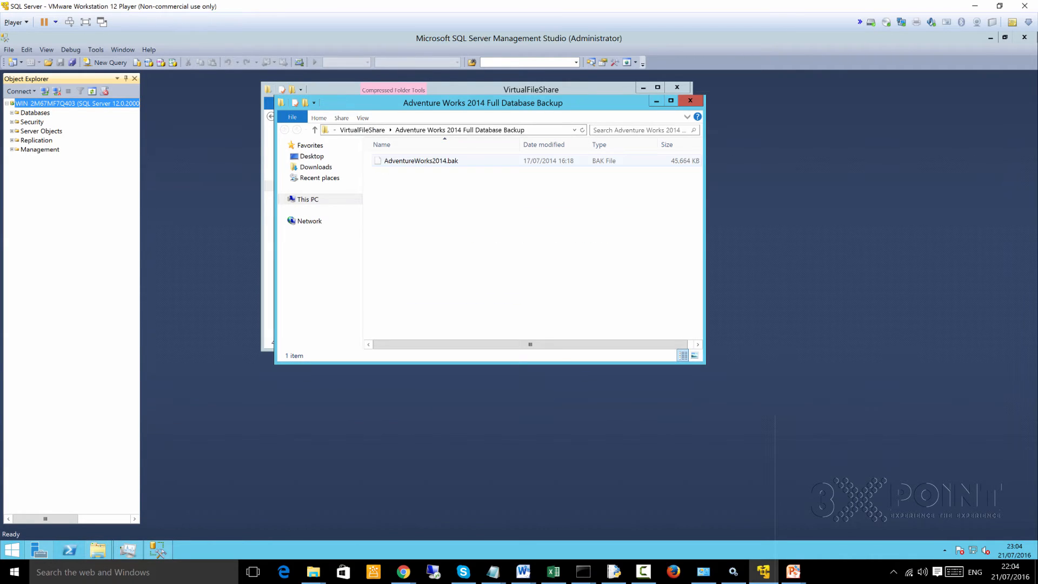
# - Copy the extracted AdventureWorks2014.bak file to the virtual machine's Desktop
pyautogui.click(421, 160)
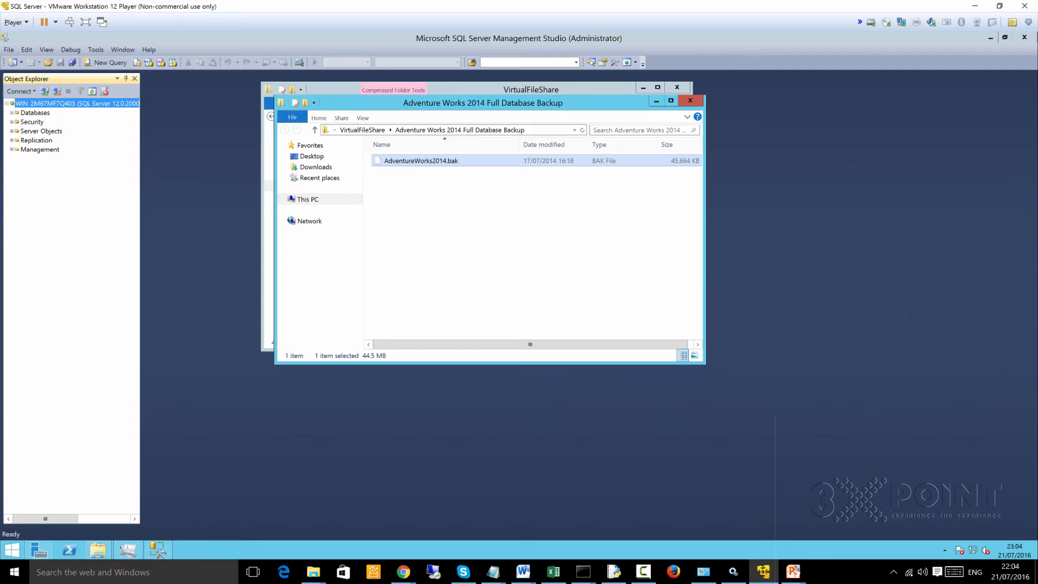
pyautogui.rightClick(406, 159)
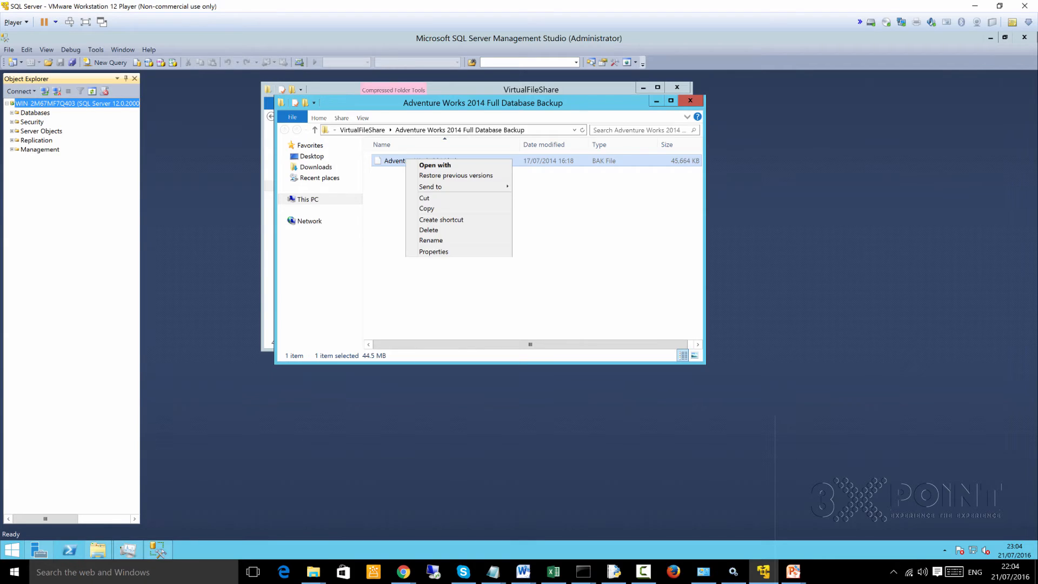
pyautogui.click(430, 208)
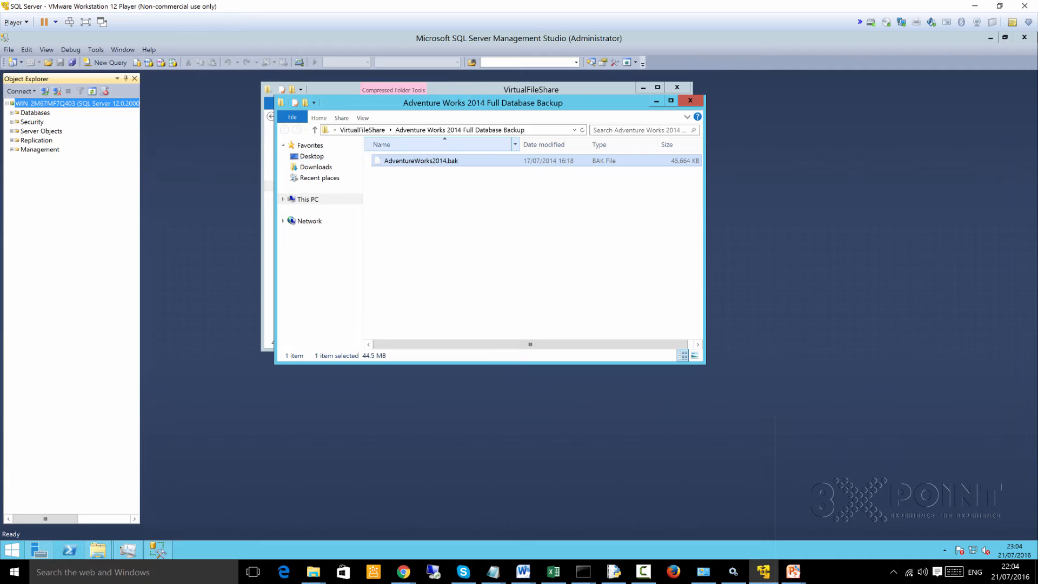
pyautogui.click(311, 156)
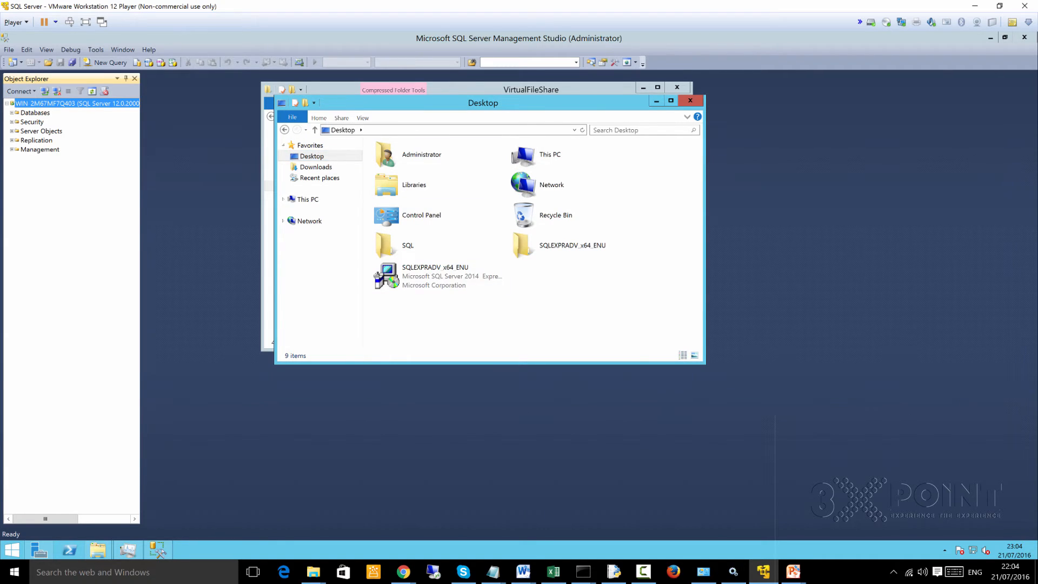
pyautogui.rightClick(563, 279)
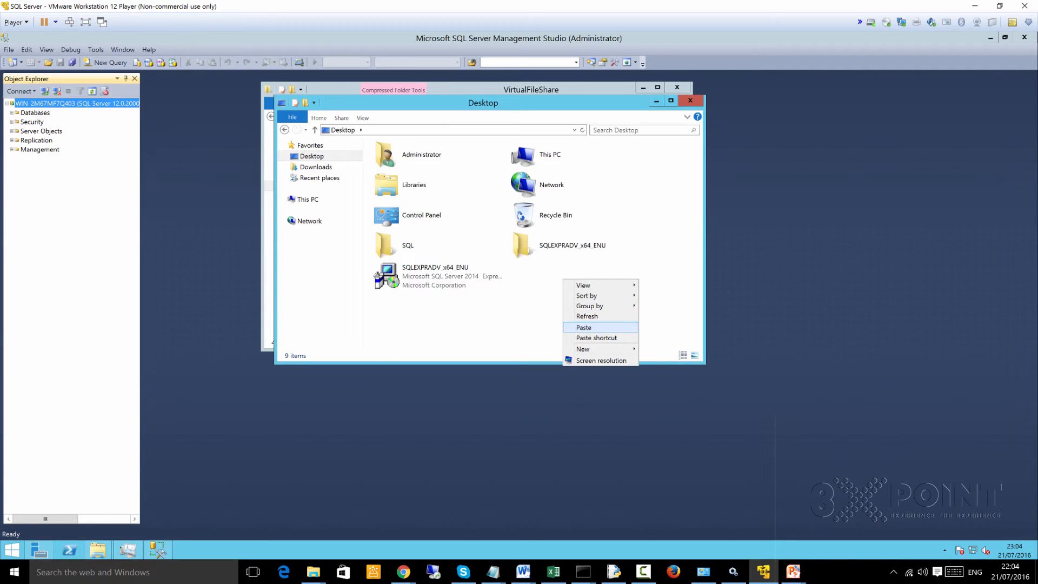
pyautogui.click(584, 327)
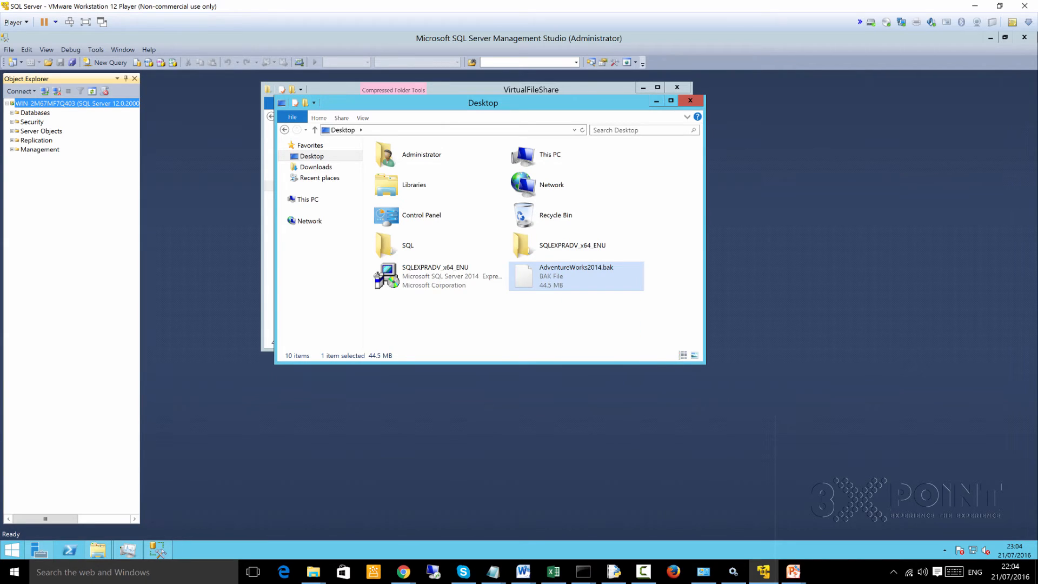
# - Return to Management Studio, expand the server's Databases folder and start the Restore Database command on it
pyautogui.click(158, 549)
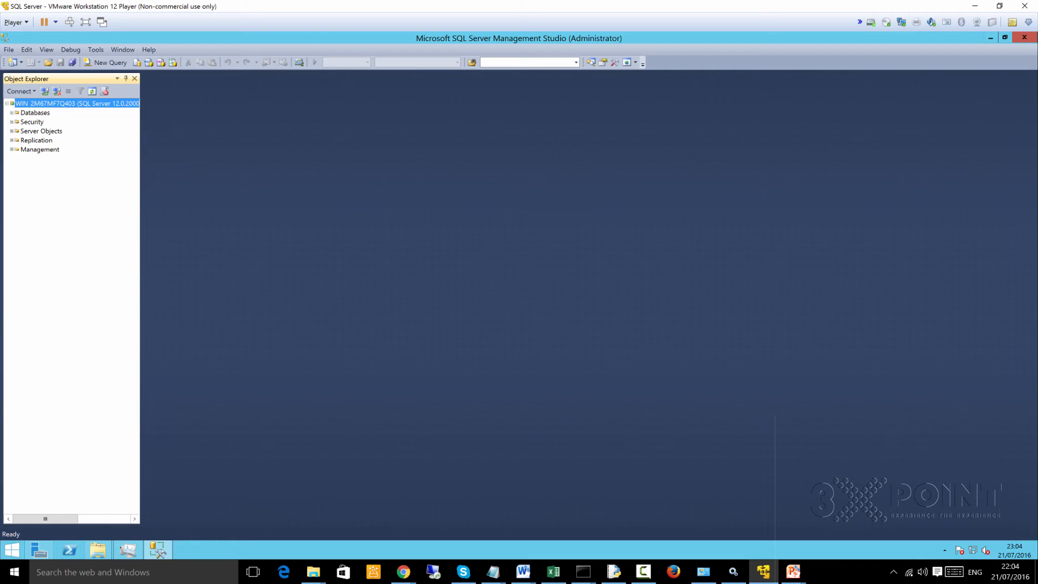
pyautogui.click(12, 113)
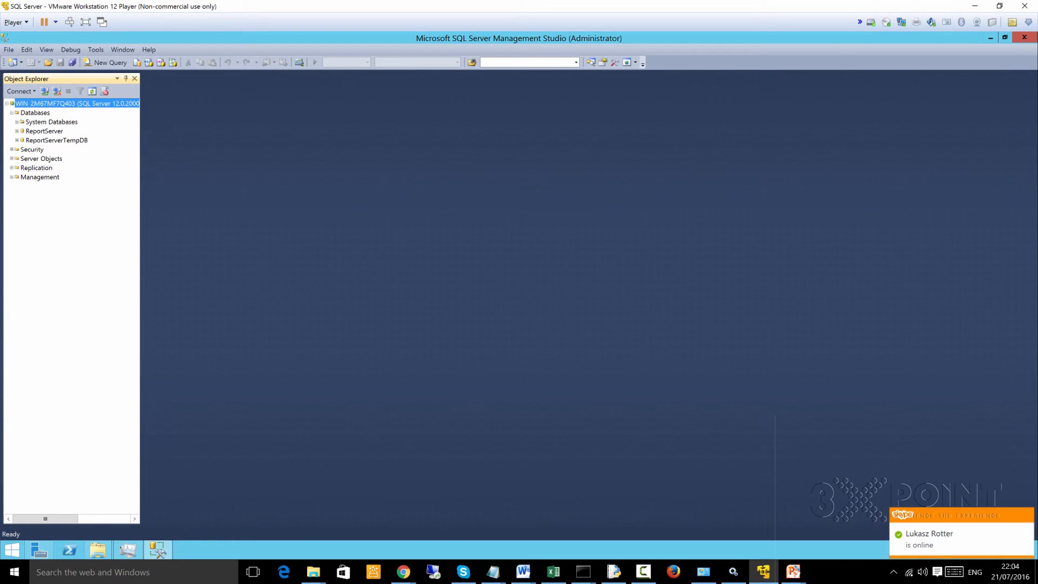
pyautogui.click(35, 113)
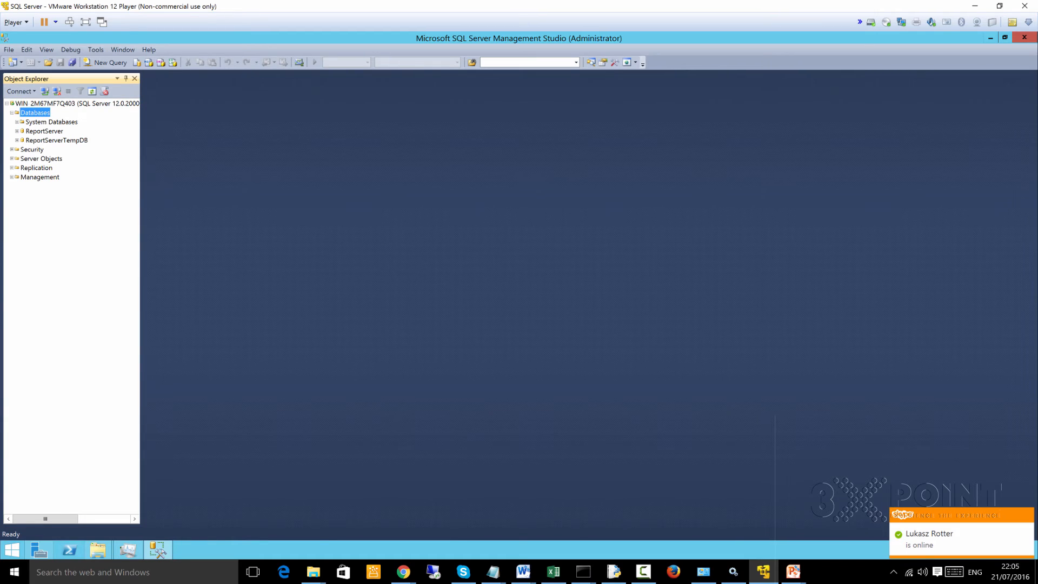
pyautogui.rightClick(33, 112)
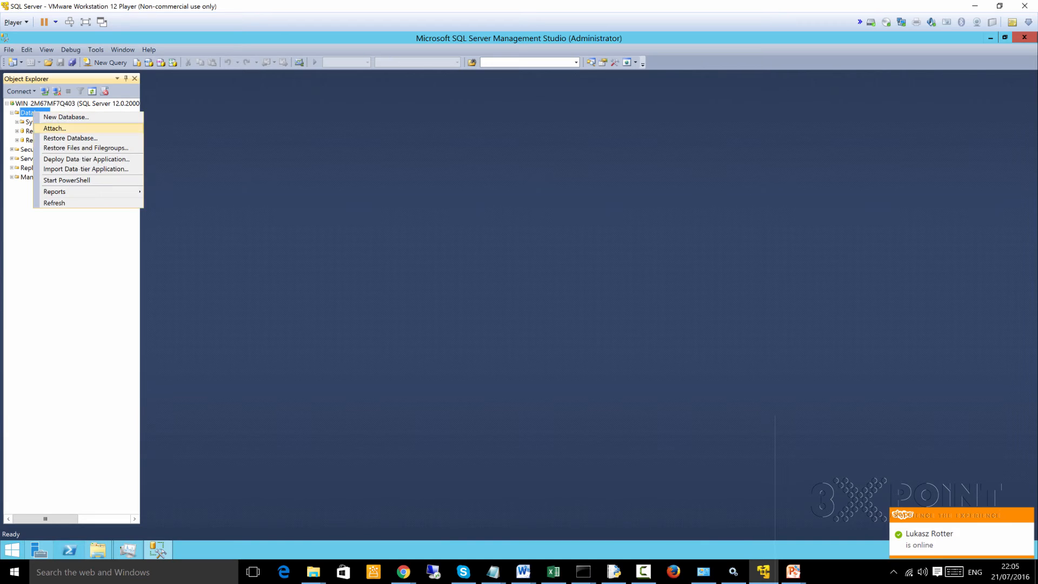
pyautogui.click(71, 138)
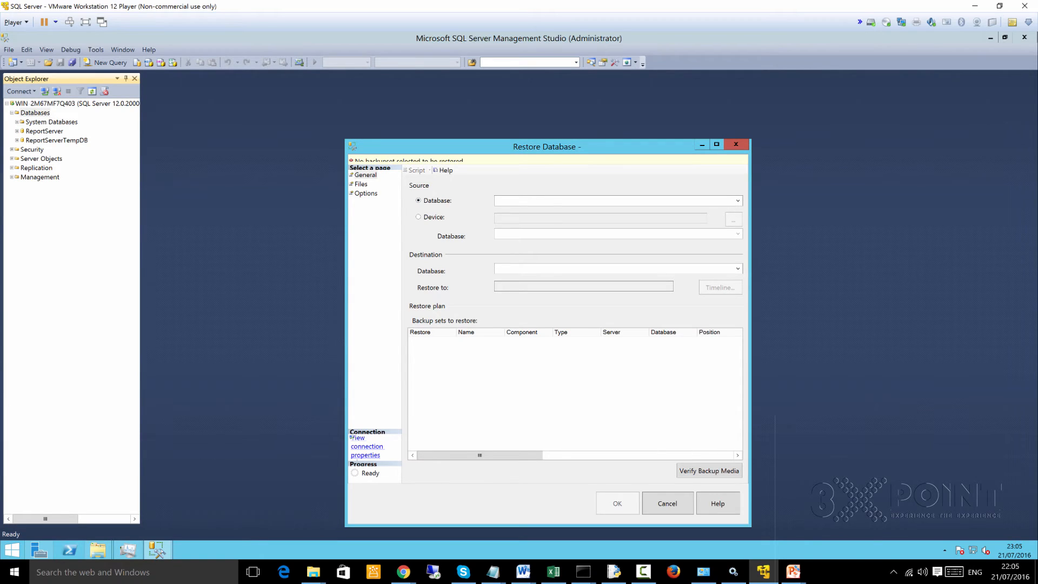
# - Set the restore source to Device and start adding a backup file to the backup media list
pyautogui.click(419, 217)
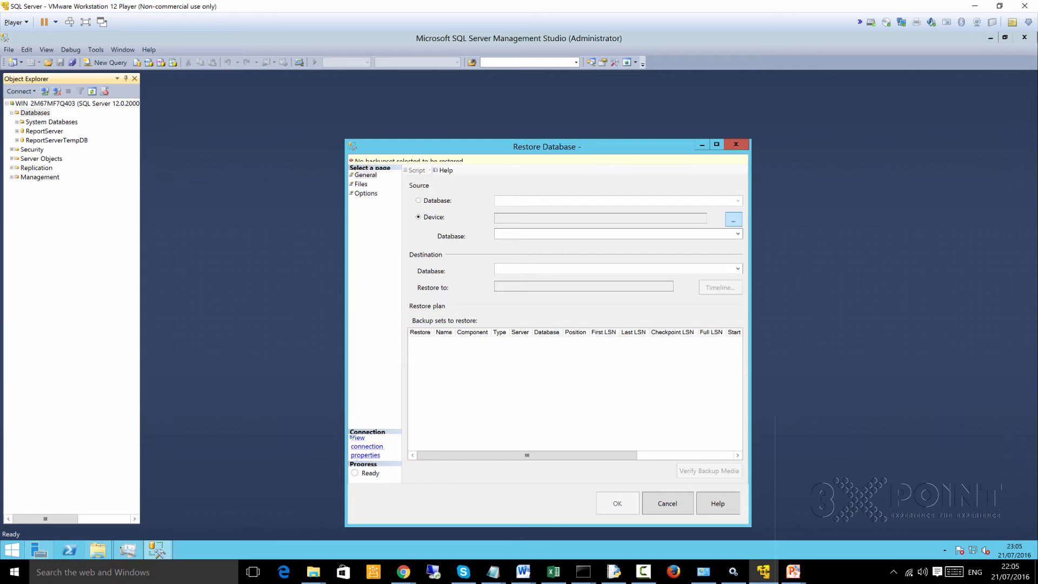
pyautogui.click(733, 219)
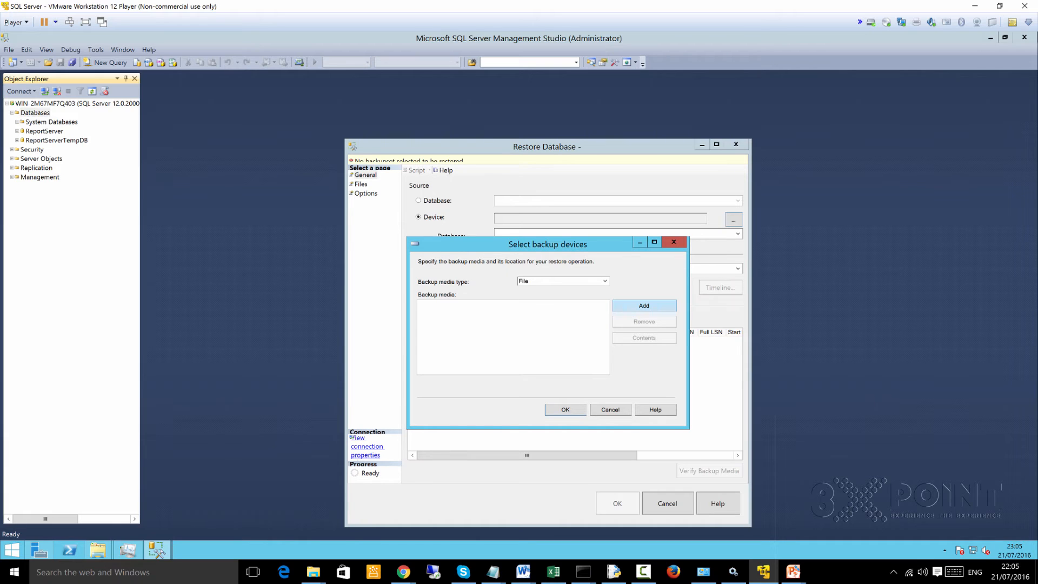
pyautogui.click(644, 305)
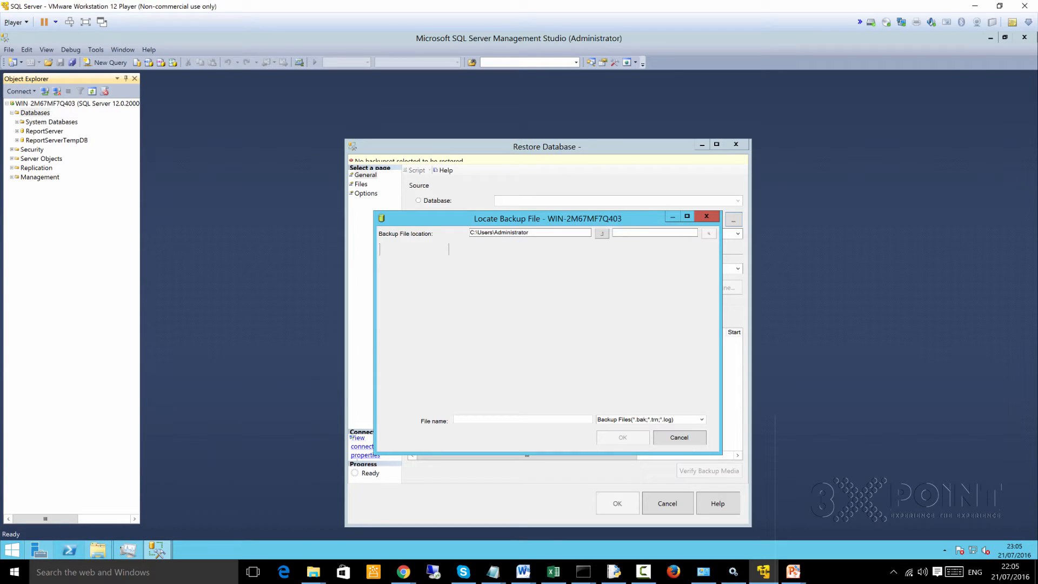
pyautogui.moveTo(568, 223); pyautogui.dragTo(584, 194)
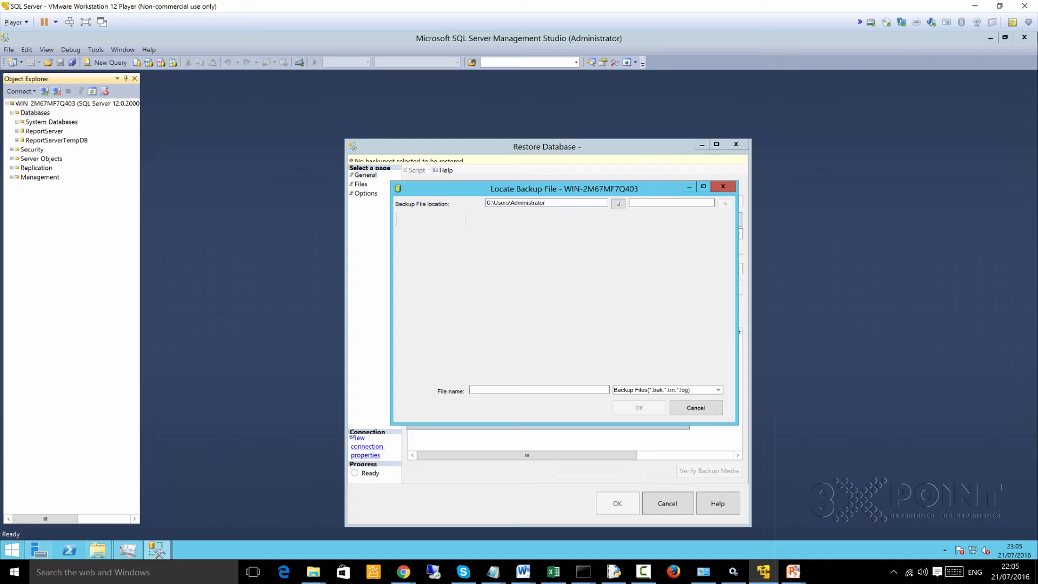
# - Browse to the Administrator's Desktop folder through the C: drive in File Explorer and copy its full path C:\Users\Administrator\Desktop
pyautogui.moveTo(98, 550)
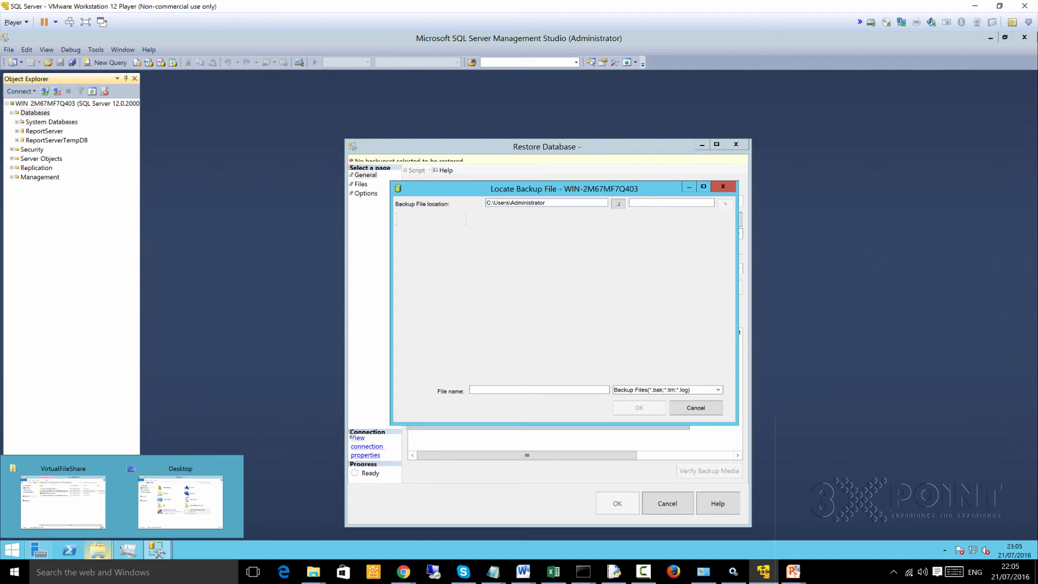
pyautogui.click(180, 500)
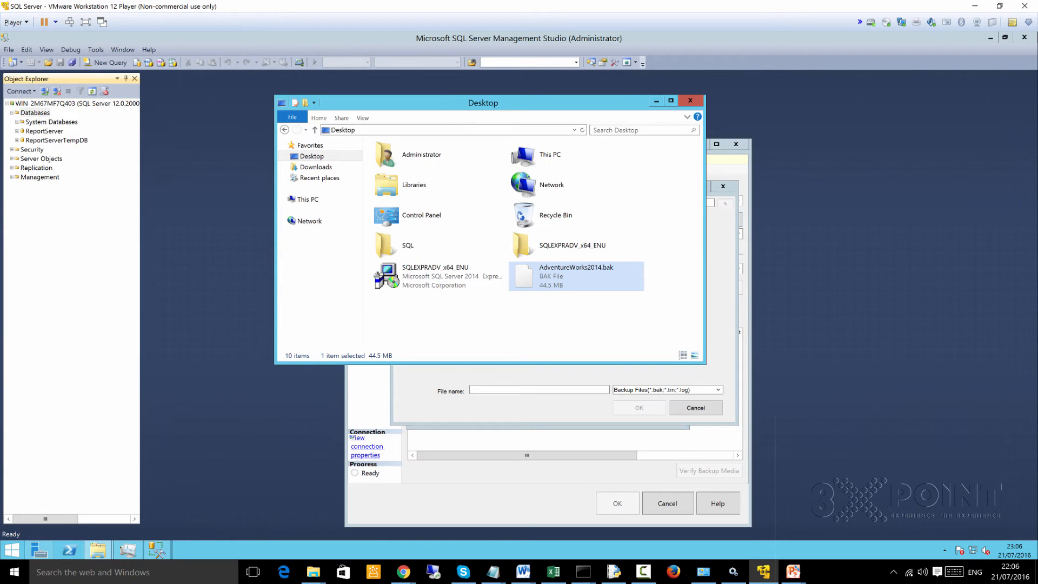
pyautogui.click(465, 131)
pyautogui.click(465, 130)
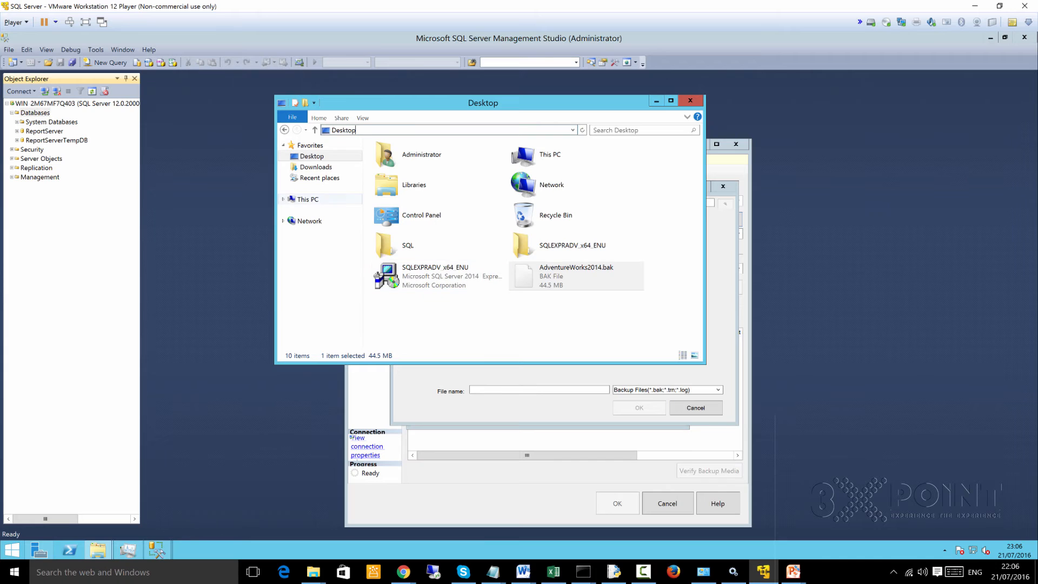
pyautogui.click(307, 199)
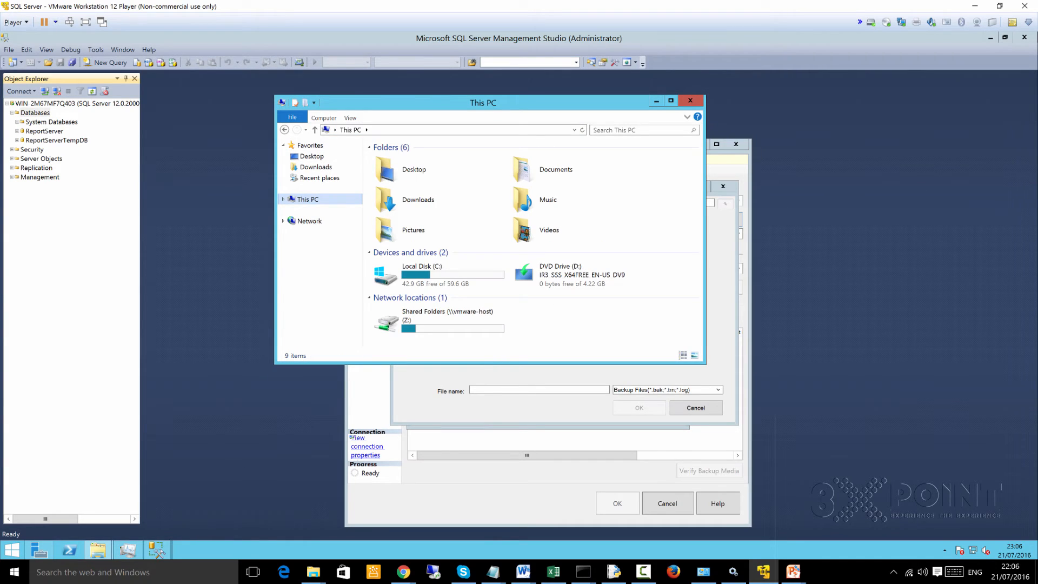
pyautogui.doubleClick(422, 270)
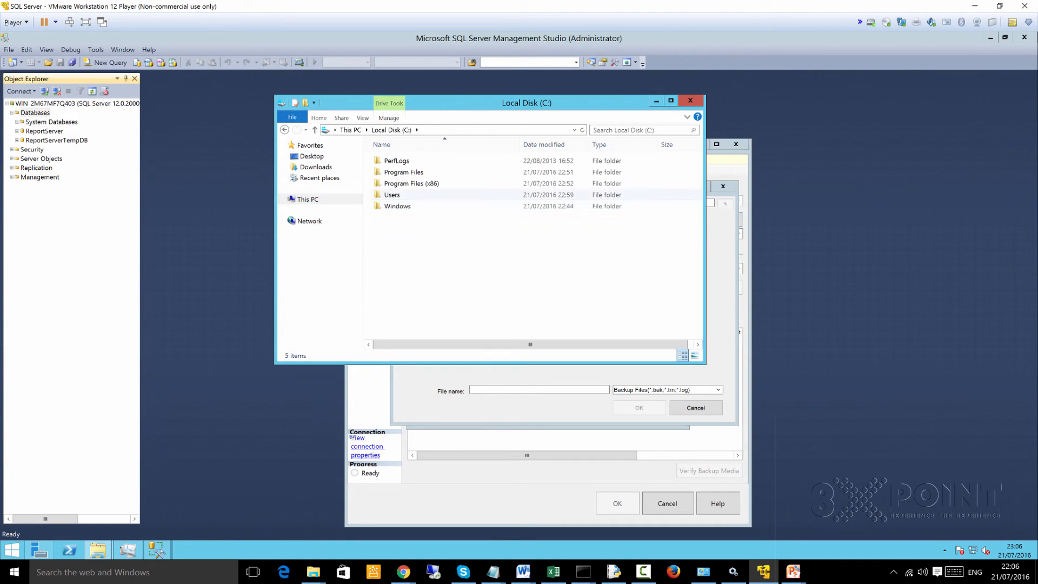
pyautogui.doubleClick(392, 194)
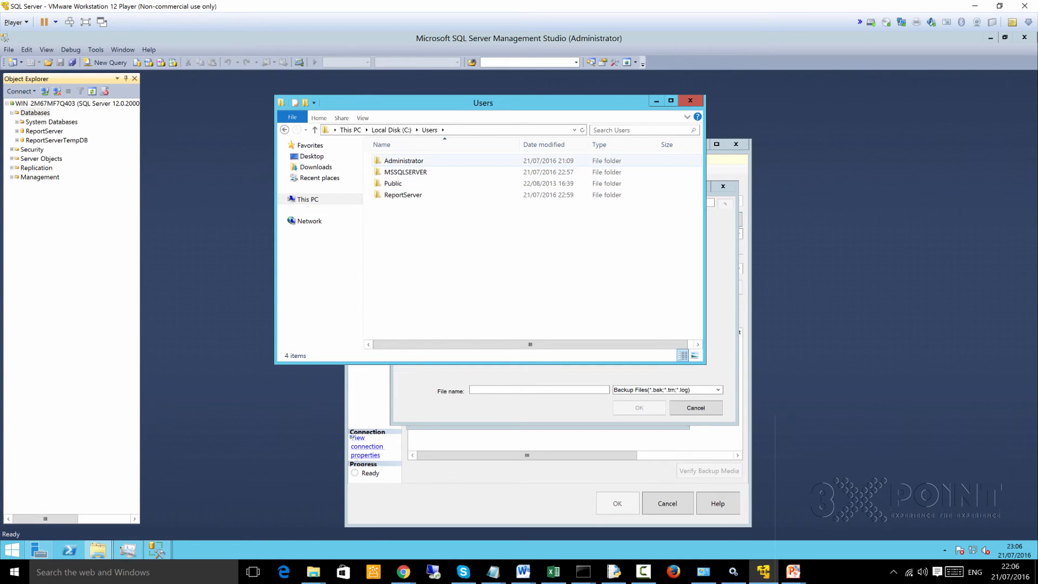
pyautogui.doubleClick(404, 160)
pyautogui.click(396, 171)
pyautogui.doubleClick(397, 172)
pyautogui.click(539, 130)
pyautogui.hotkey('ctrl', 'c')
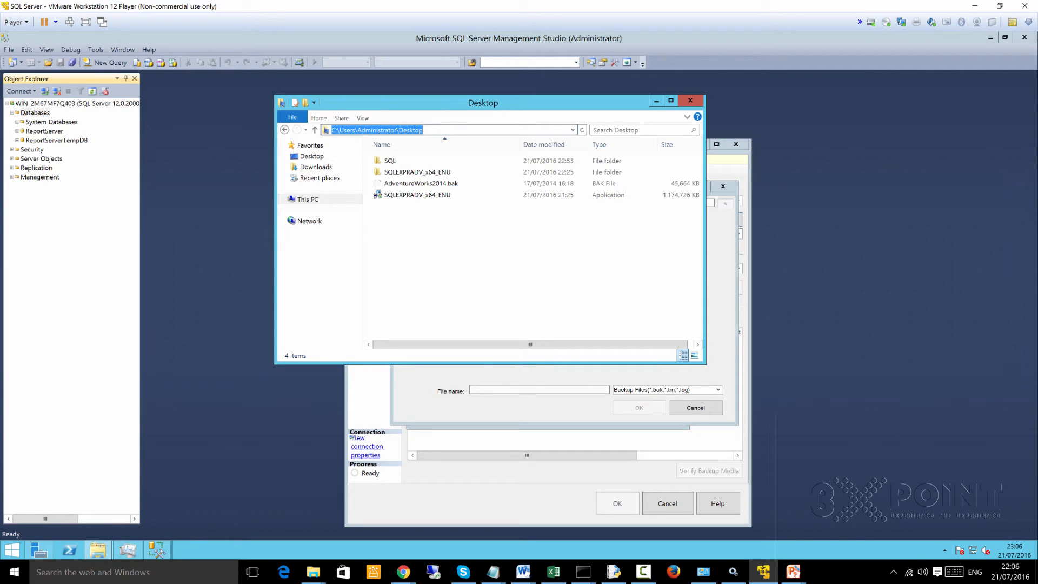
pyautogui.rightClick(537, 130)
pyautogui.click(551, 157)
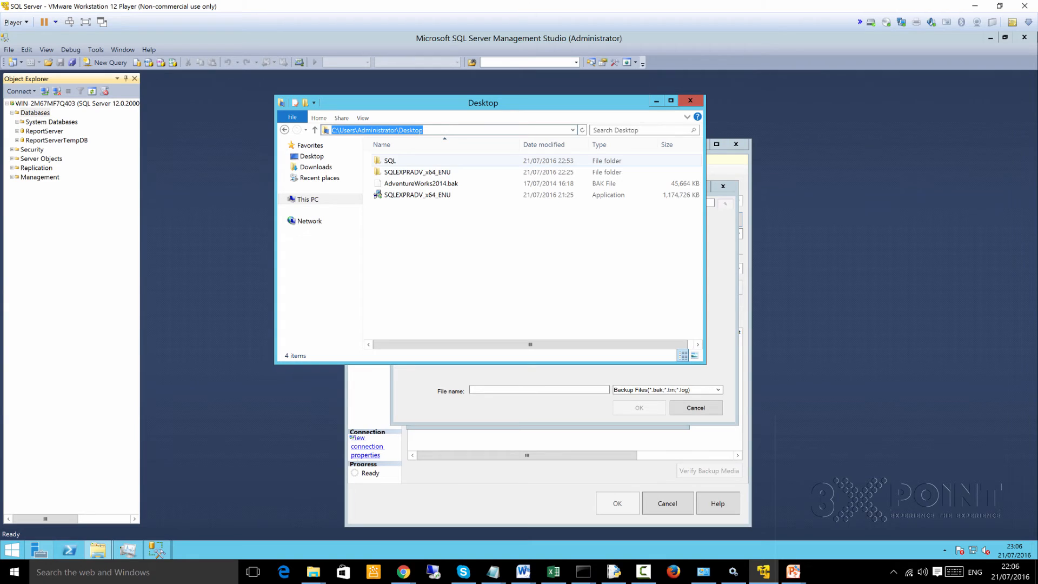
# - Replace the backup file location in Locate Backup File with C:\Users\Administrator\Desktop
pyautogui.click(539, 390)
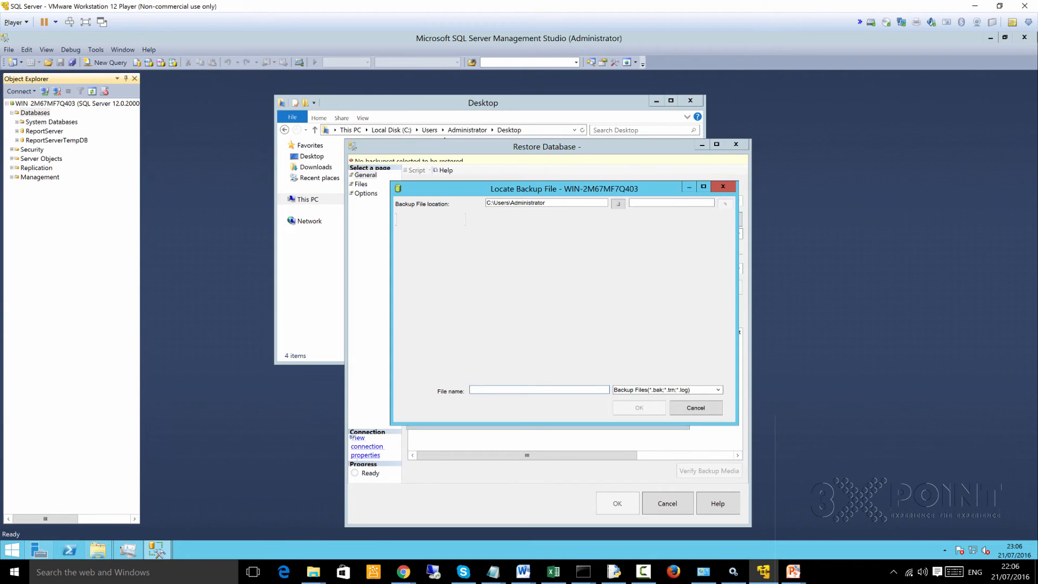
pyautogui.moveTo(548, 203); pyautogui.dragTo(485, 203)
pyautogui.press('BackSpace')
pyautogui.hotkey('ctrl', 'v')
pyautogui.doubleClick(516, 203)
pyautogui.press('BackSpace')
pyautogui.hotkey('ctrl', 'v')
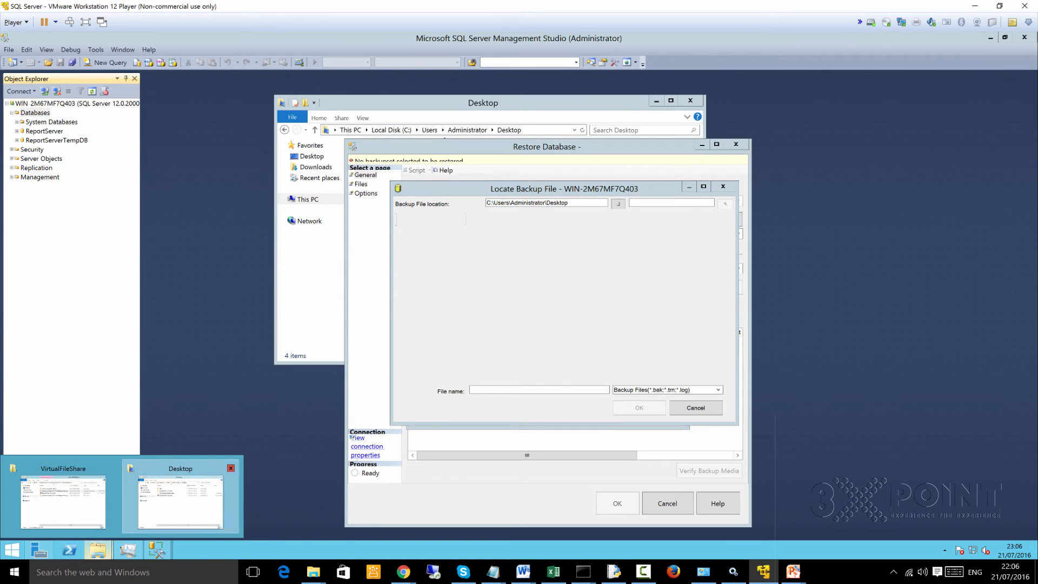
# - Return to the Desktop folder window and try to copy the name of AdventureWorks2014.bak from its rename field
pyautogui.click(180, 496)
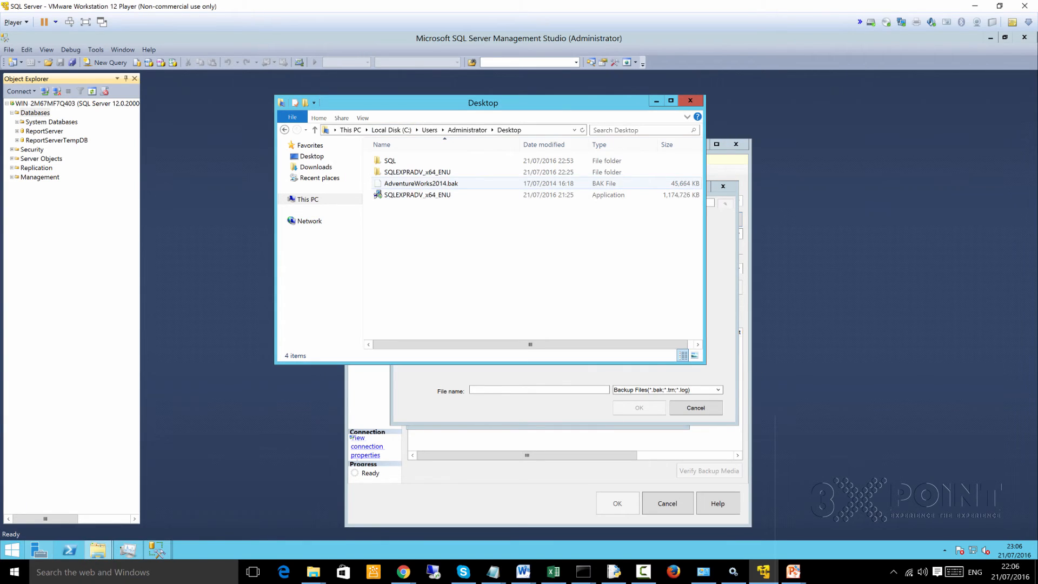
pyautogui.click(421, 183)
pyautogui.rightClick(413, 184)
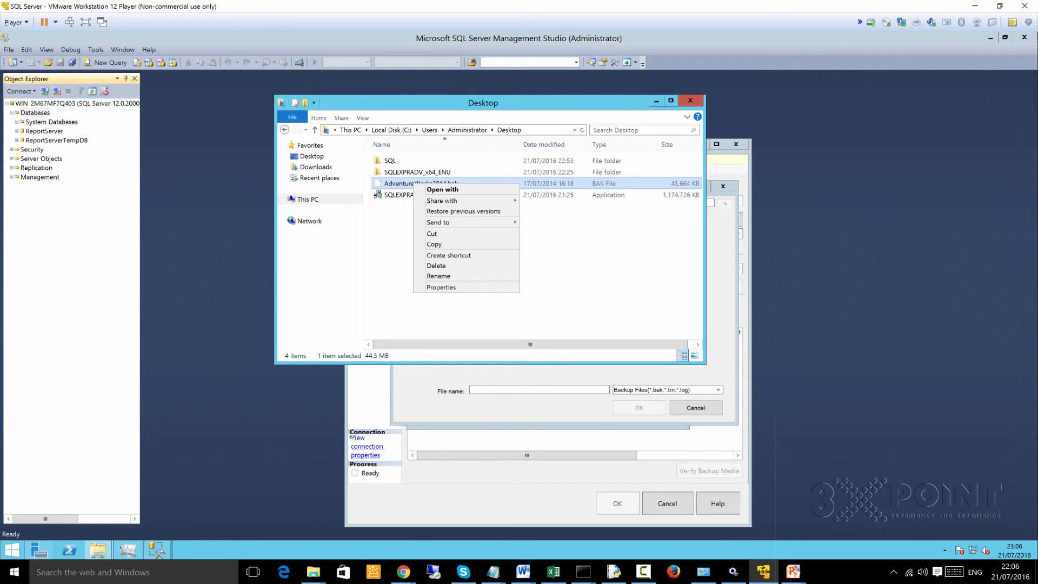
pyautogui.click(438, 276)
pyautogui.rightClick(395, 183)
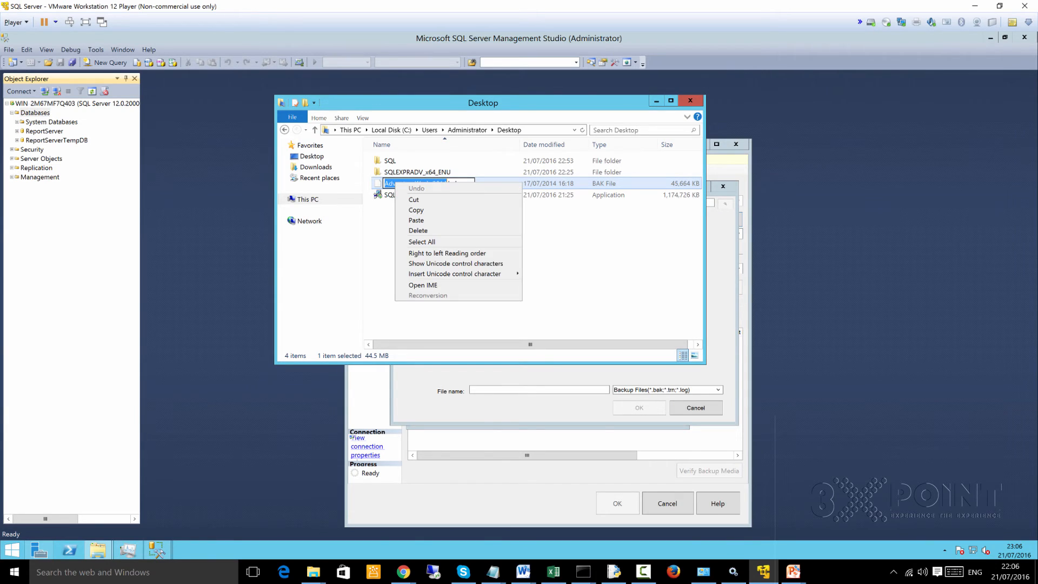
pyautogui.click(545, 234)
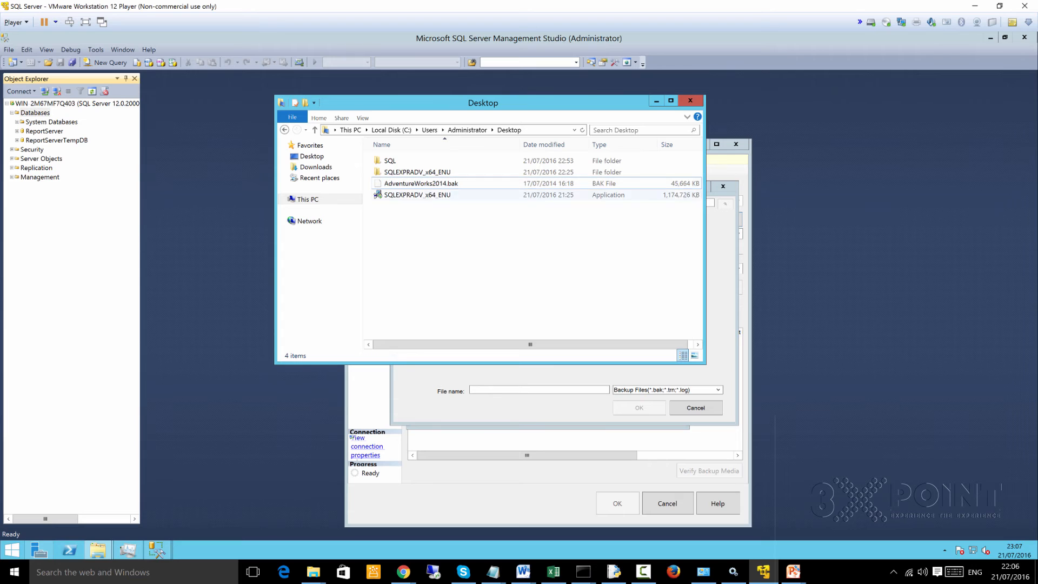
# - Copy the backup file's full name, including the .bak extension, from its rename field without renaming it
pyautogui.rightClick(409, 184)
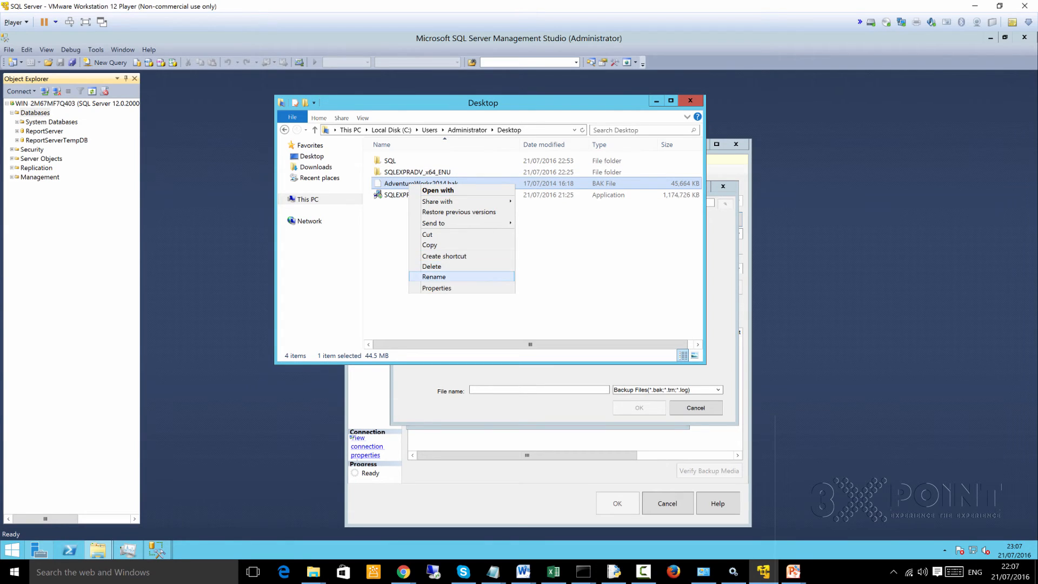
pyautogui.click(439, 277)
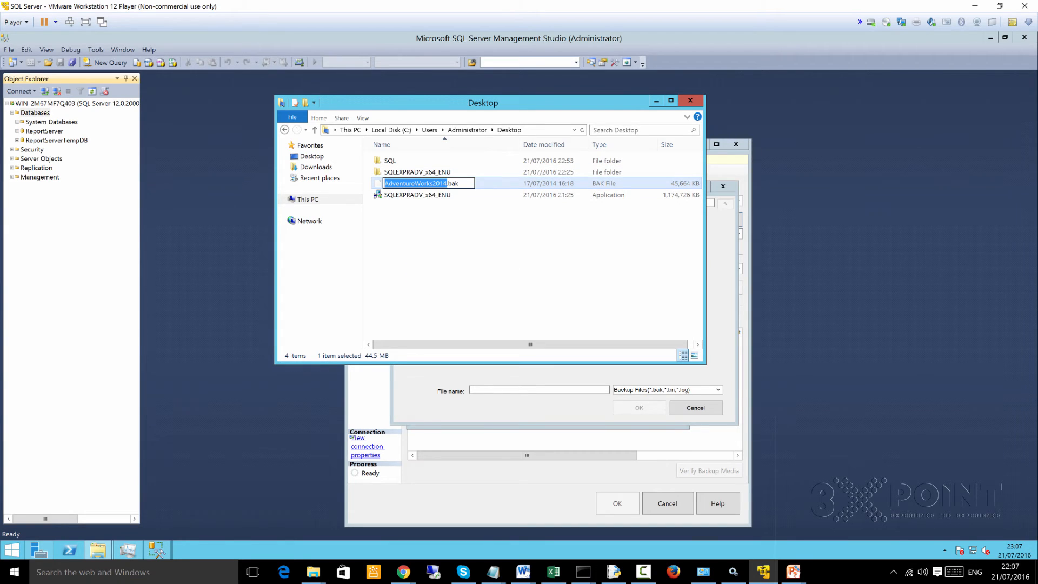
pyautogui.hotkey('ctrl', 'a')
pyautogui.rightClick(459, 182)
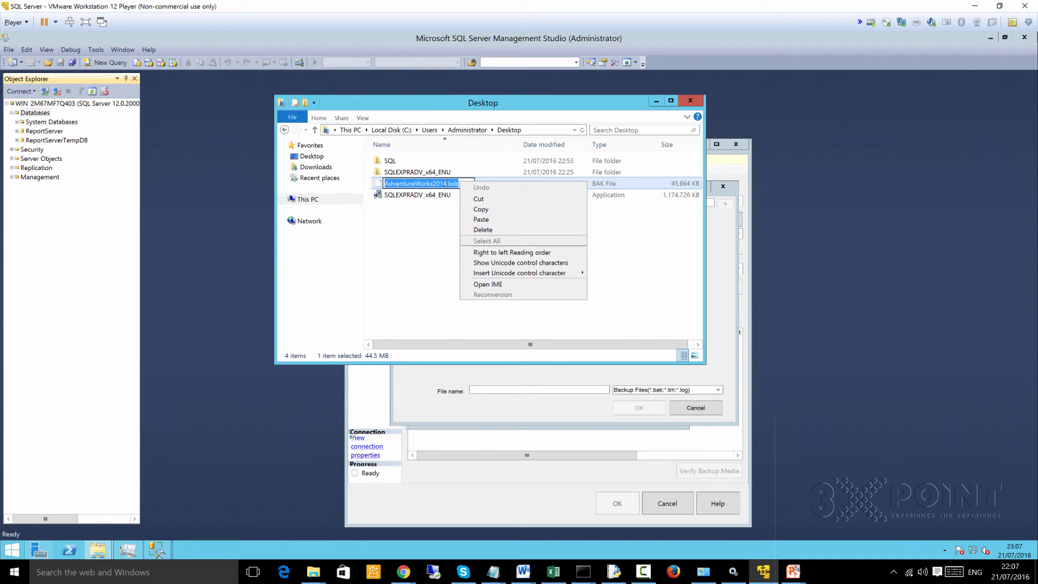
pyautogui.click(443, 184)
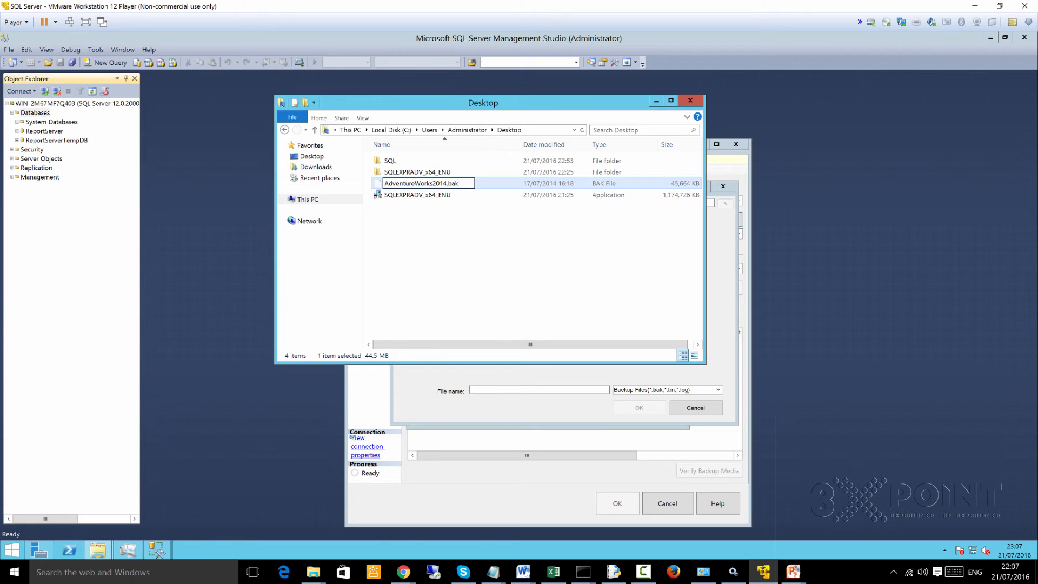
pyautogui.hotkey('ctrl', 'a')
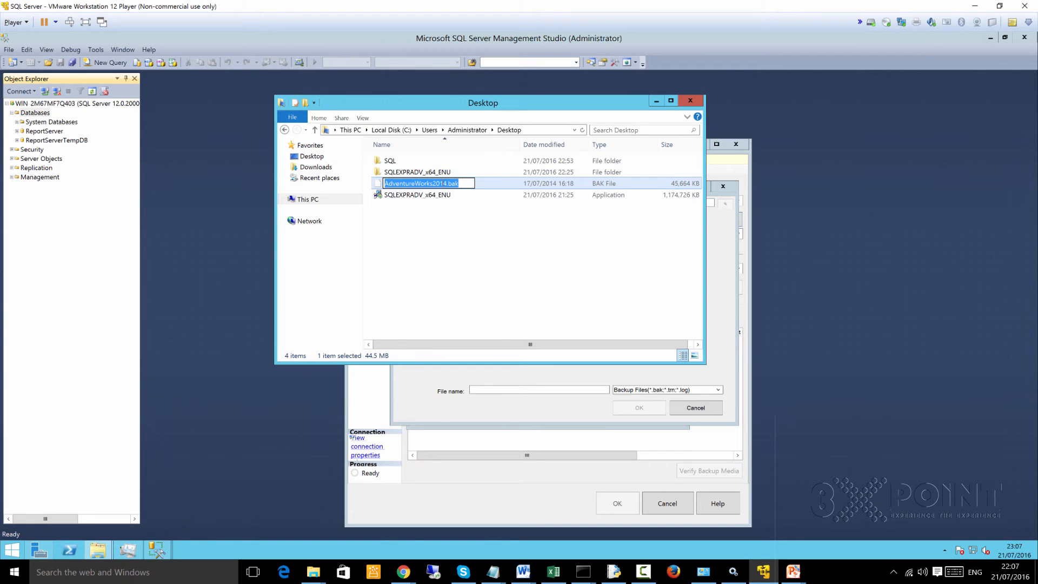
pyautogui.hotkey('shift', 'F10')
pyautogui.press('Down')
pyautogui.press('Down')
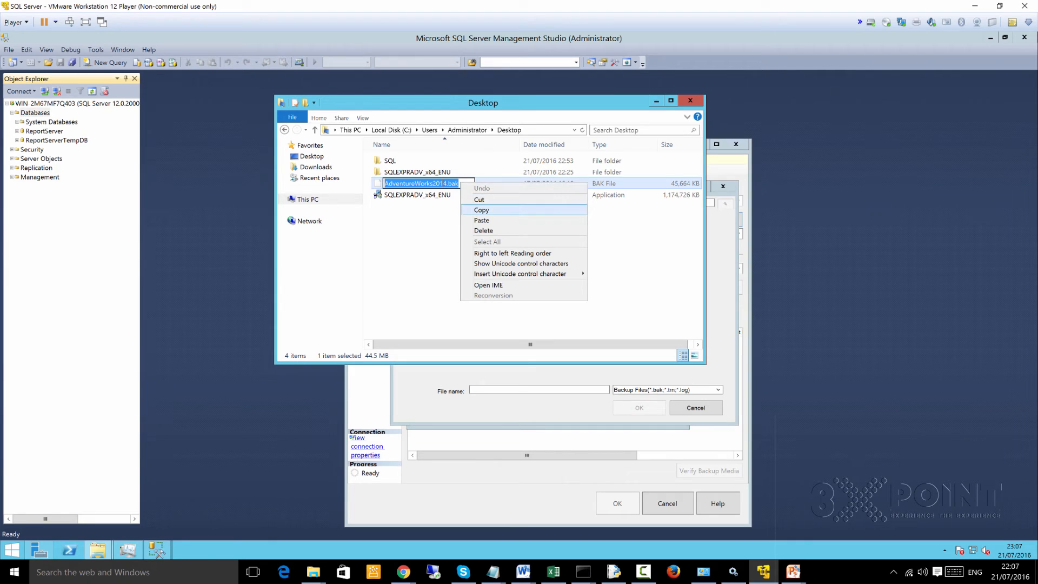
pyautogui.press('Return')
pyautogui.press('Return')
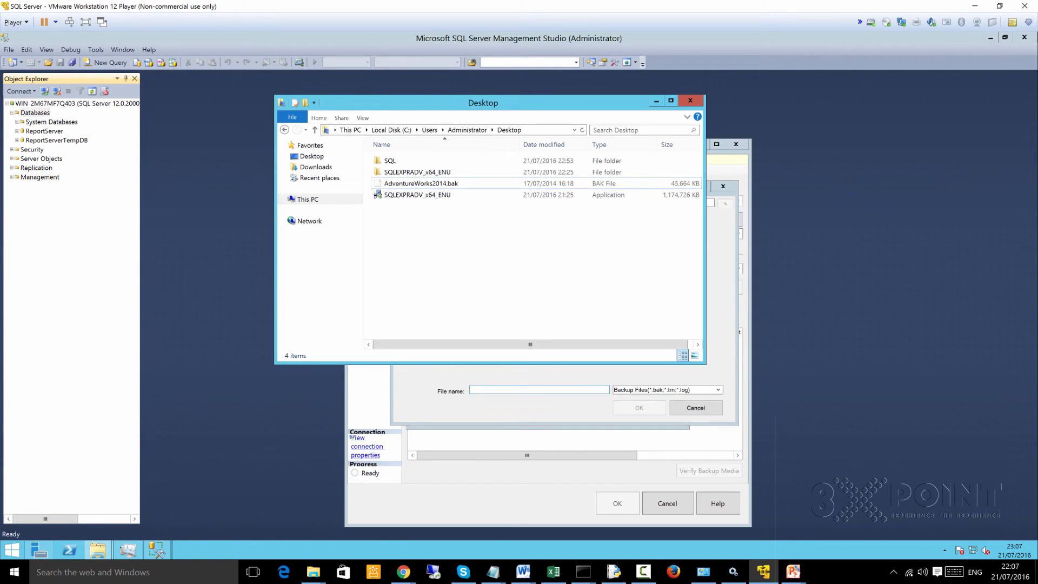
# - Enter AdventureWorks2014.bak as the backup file name and confirm it as the restore's backup device
pyautogui.hotkey('alt', 'Tab')
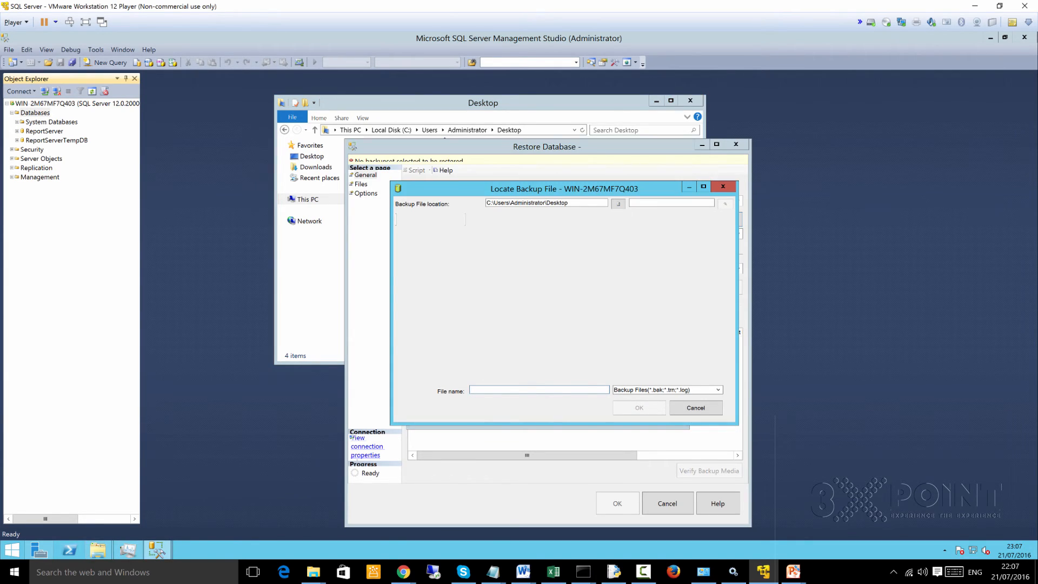
pyautogui.hotkey('ctrl', 'v')
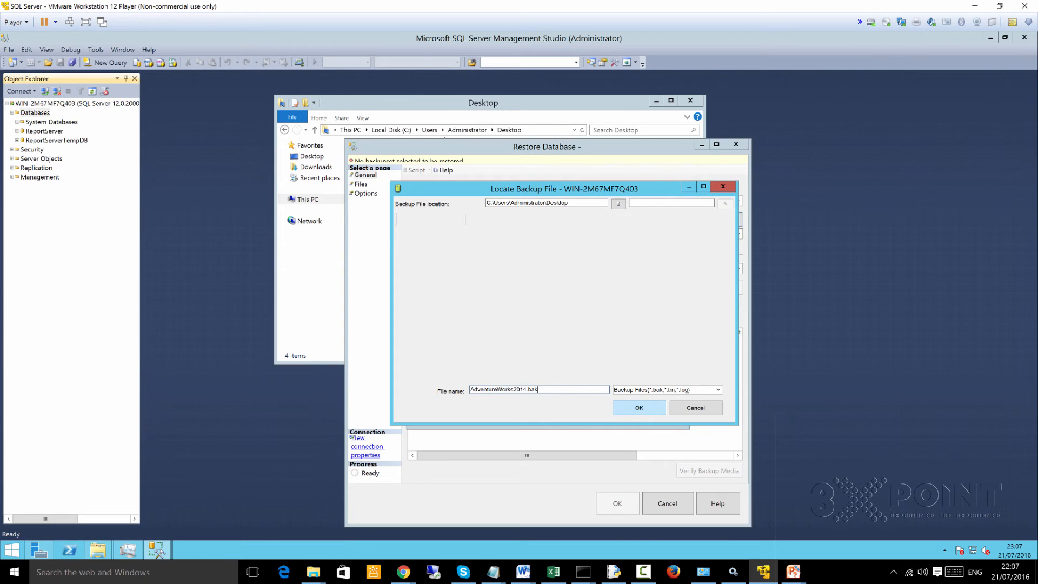
pyautogui.press('Return')
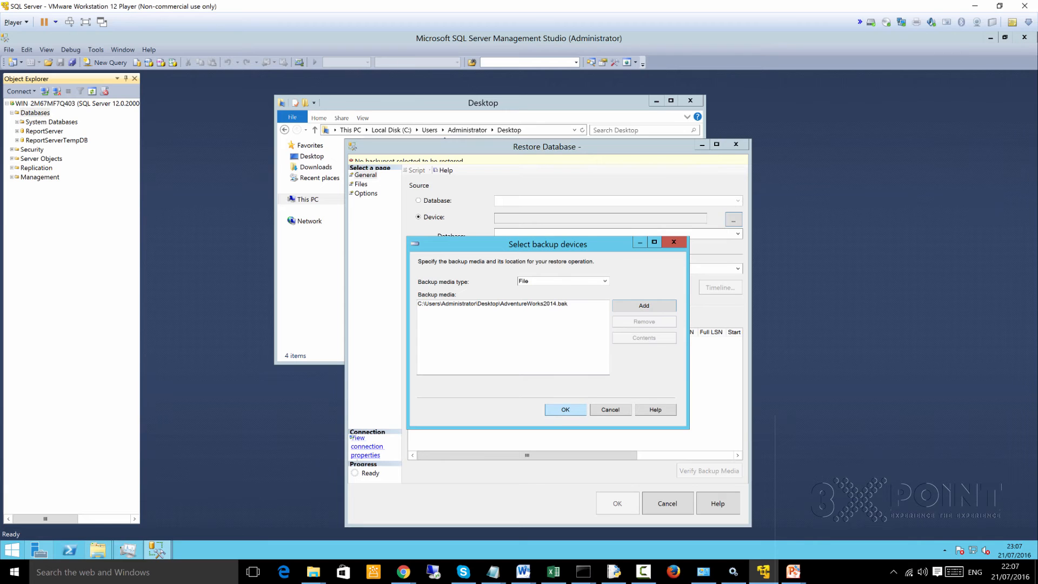
pyautogui.press('Return')
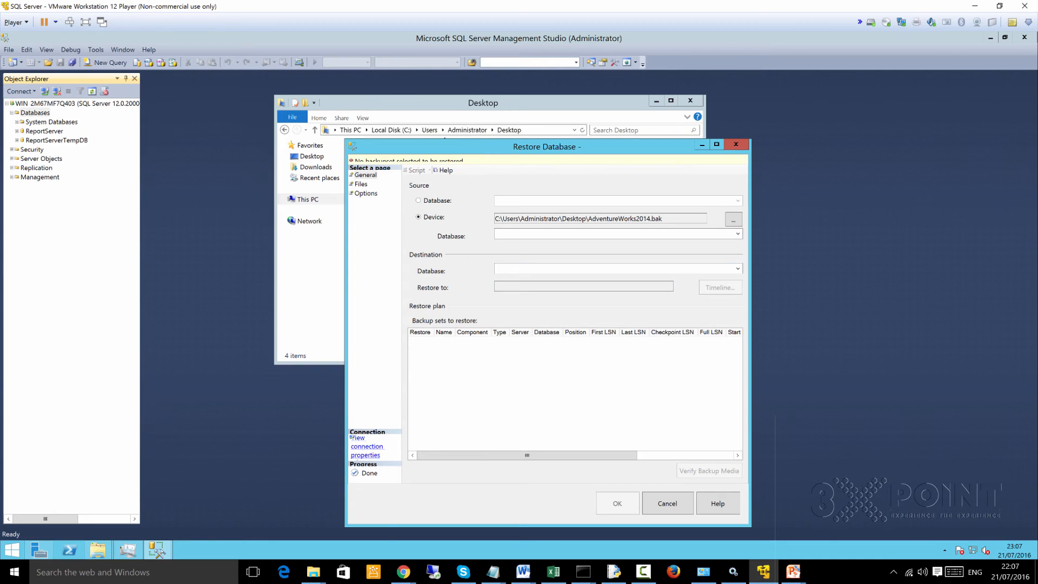
# - Remove the AdventureWorks2014.bak entry from the restore's backup media list
pyautogui.click(361, 185)
pyautogui.click(366, 193)
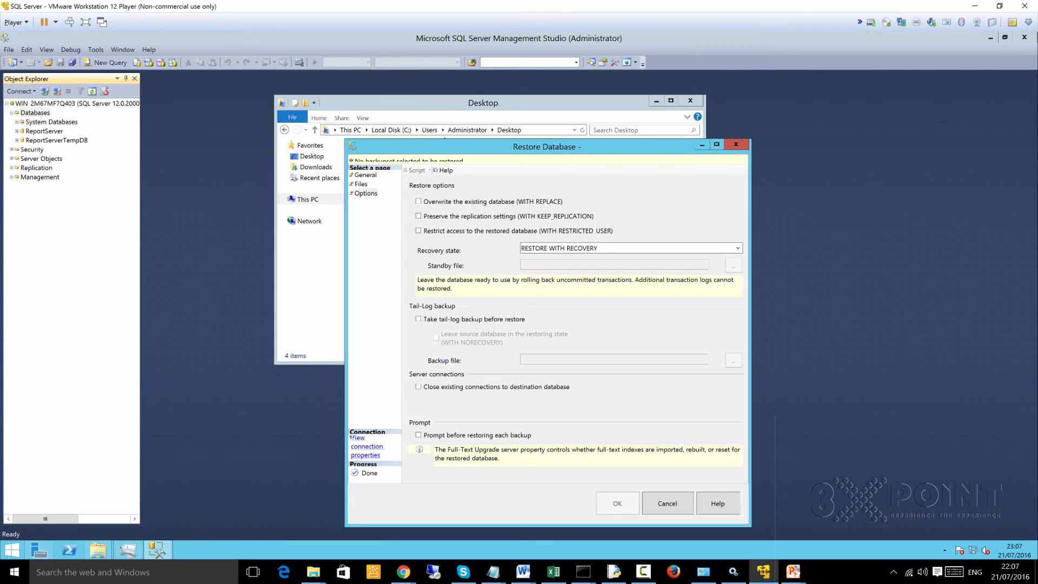
pyautogui.click(365, 175)
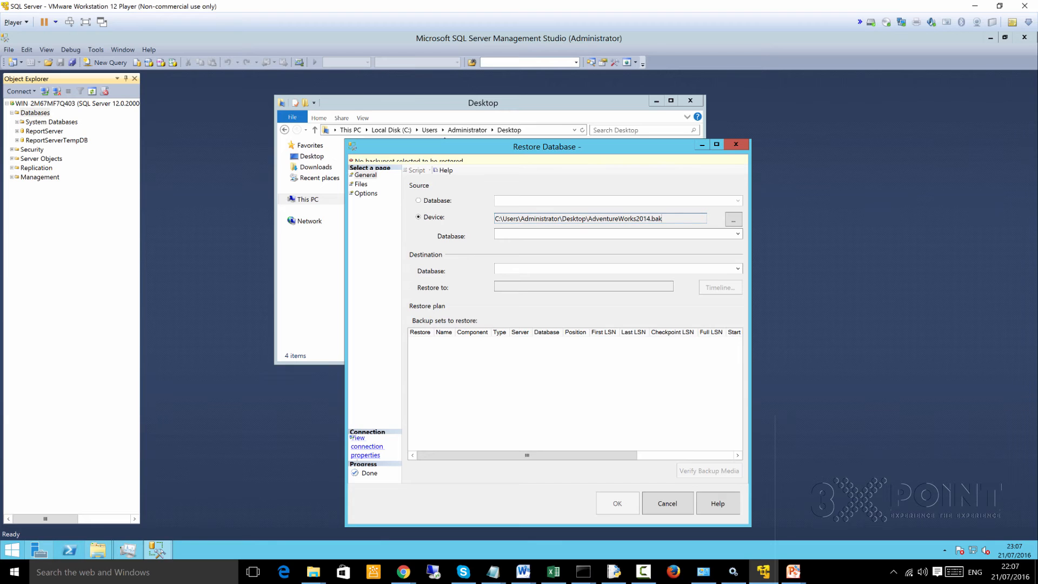
pyautogui.click(733, 219)
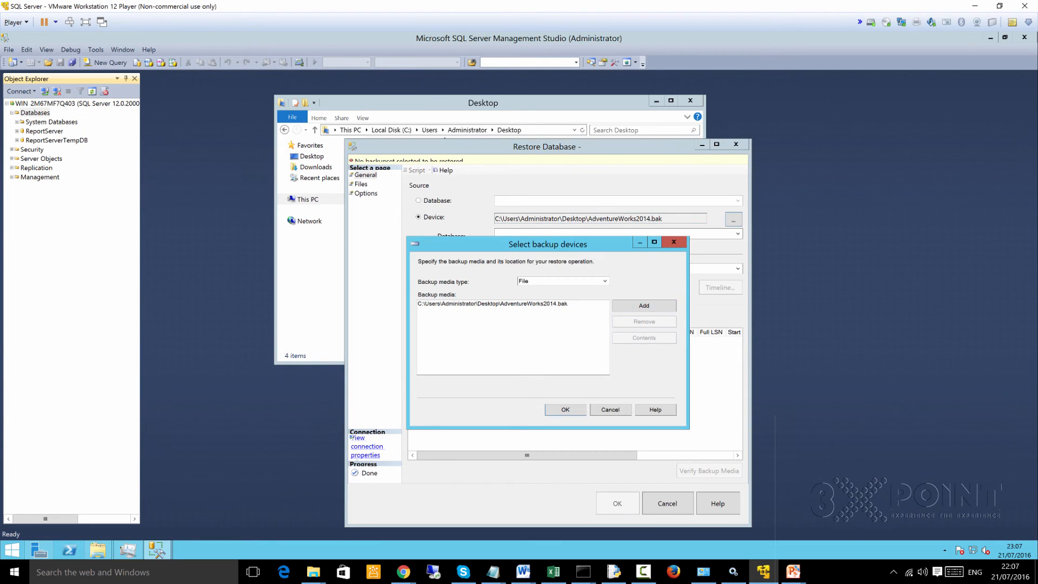
pyautogui.click(492, 304)
pyautogui.click(643, 321)
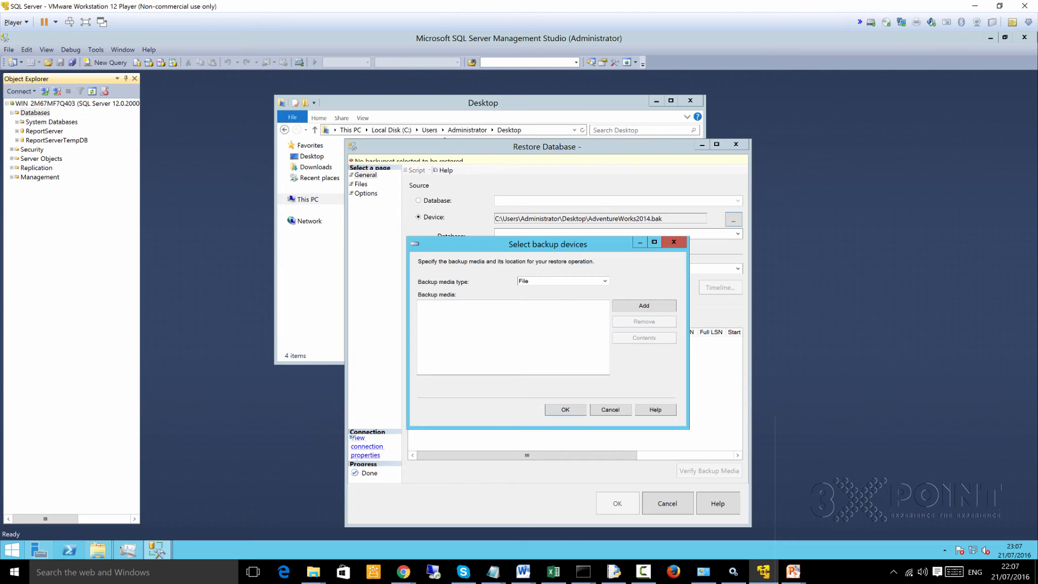
# - Start adding another backup file, and copy the AdventureWorks2014 base name without its extension from the file's rename field in the Desktop folder
pyautogui.click(643, 305)
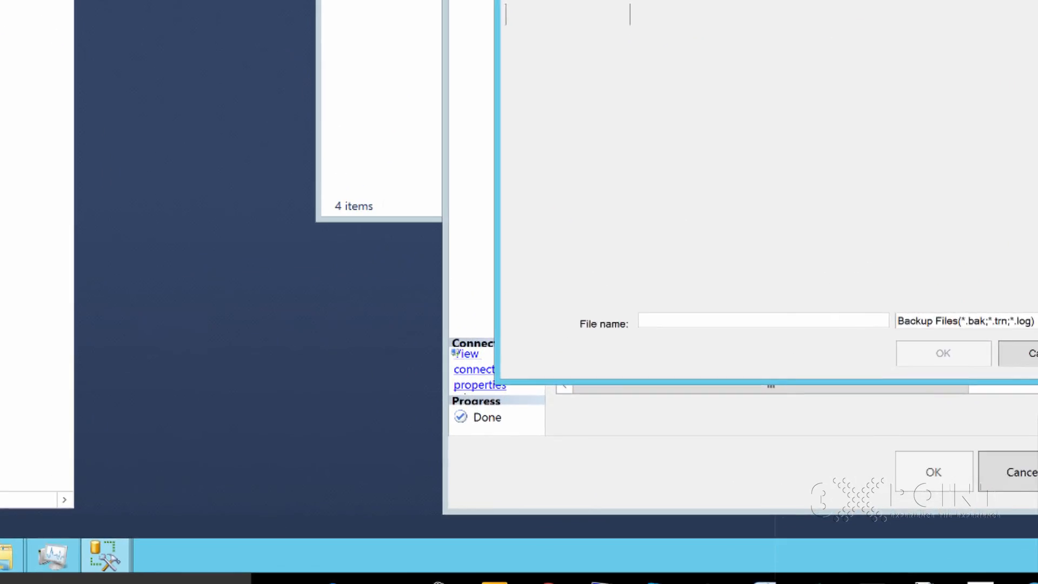
pyautogui.click(1, 557)
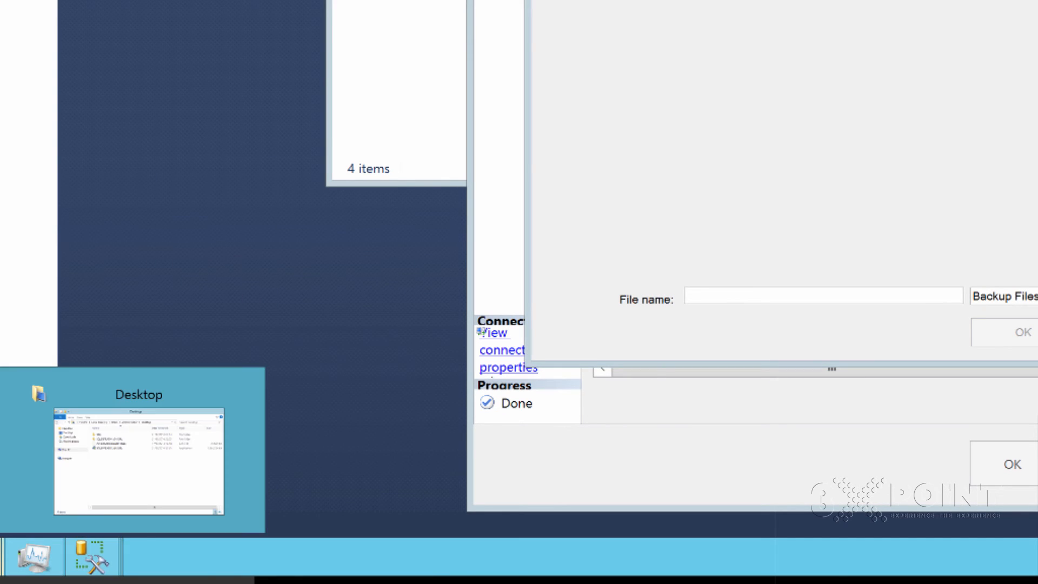
pyautogui.click(139, 460)
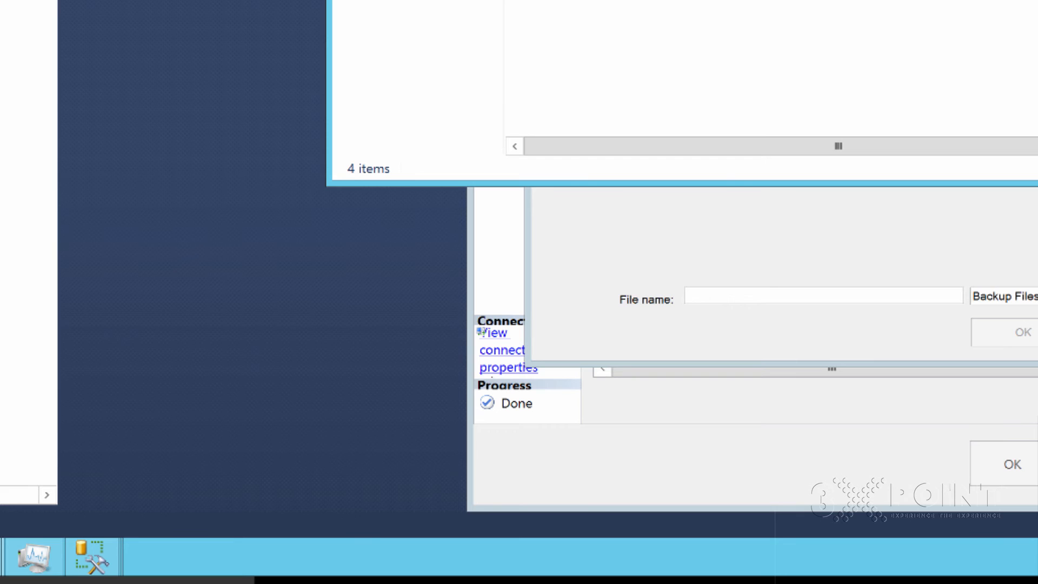
pyautogui.hotkey('alt', 'Tab')
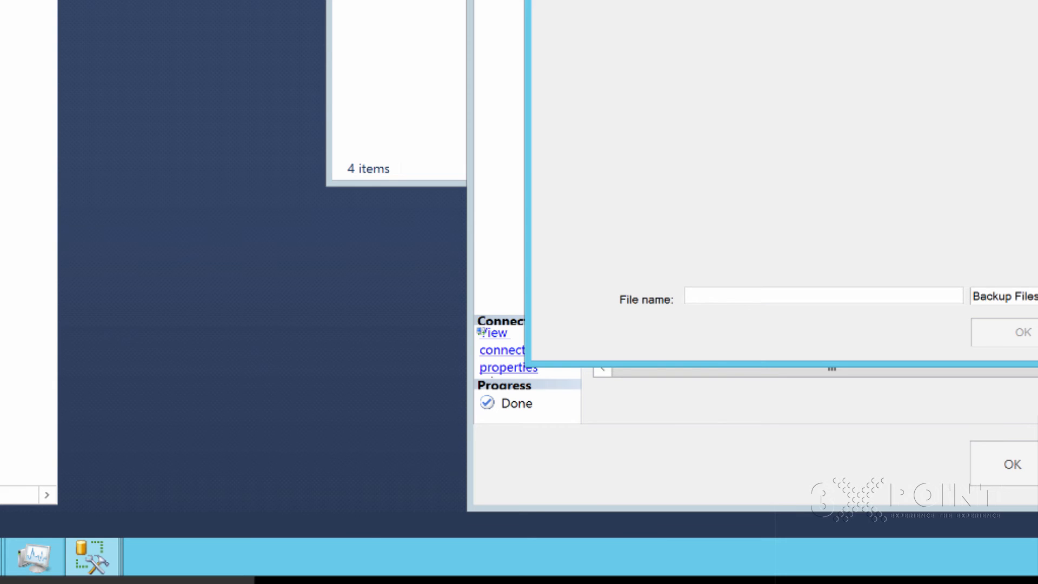
pyautogui.click(98, 550)
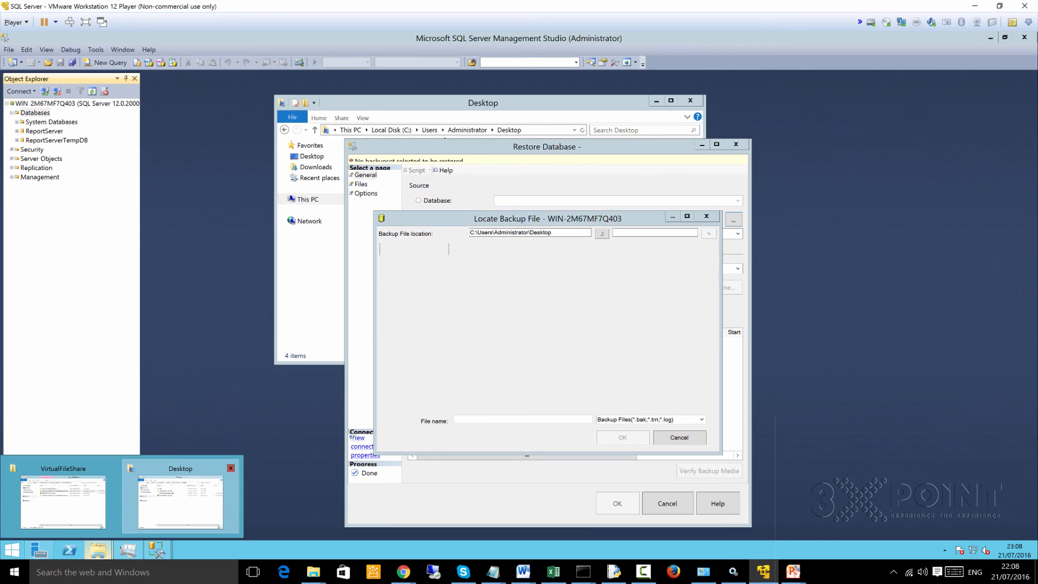
pyautogui.click(180, 497)
pyautogui.click(398, 183)
pyautogui.rightClick(408, 183)
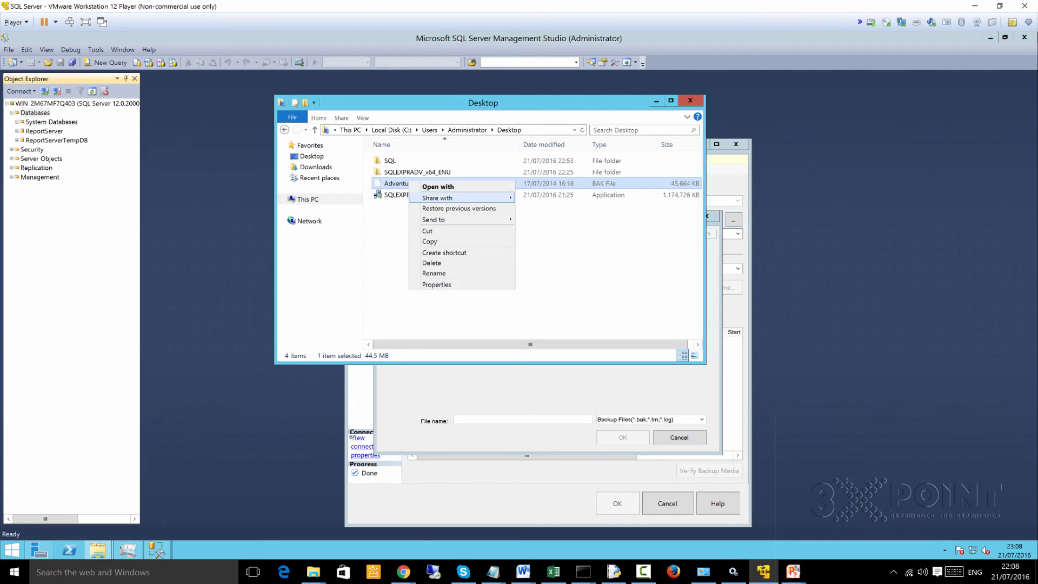
pyautogui.click(434, 273)
pyautogui.hotkey('ctrl', 'c')
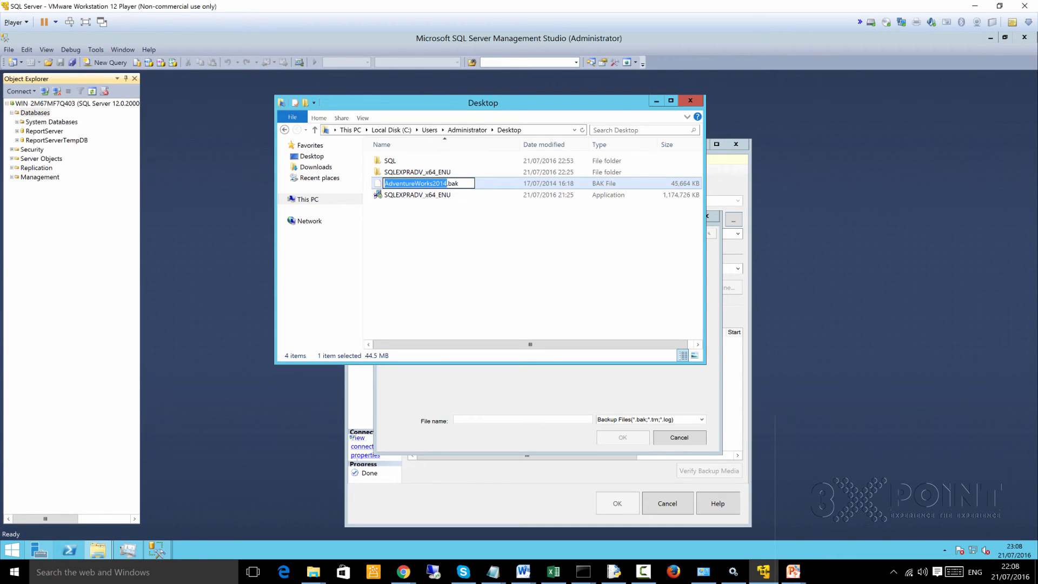
# - Enter AdventureWorks2014 without the .bak extension as the backup file name and try to confirm it as the restore's backup device
pyautogui.hotkey('alt', 'Tab')
pyautogui.click(503, 419)
pyautogui.hotkey('ctrl', 'v')
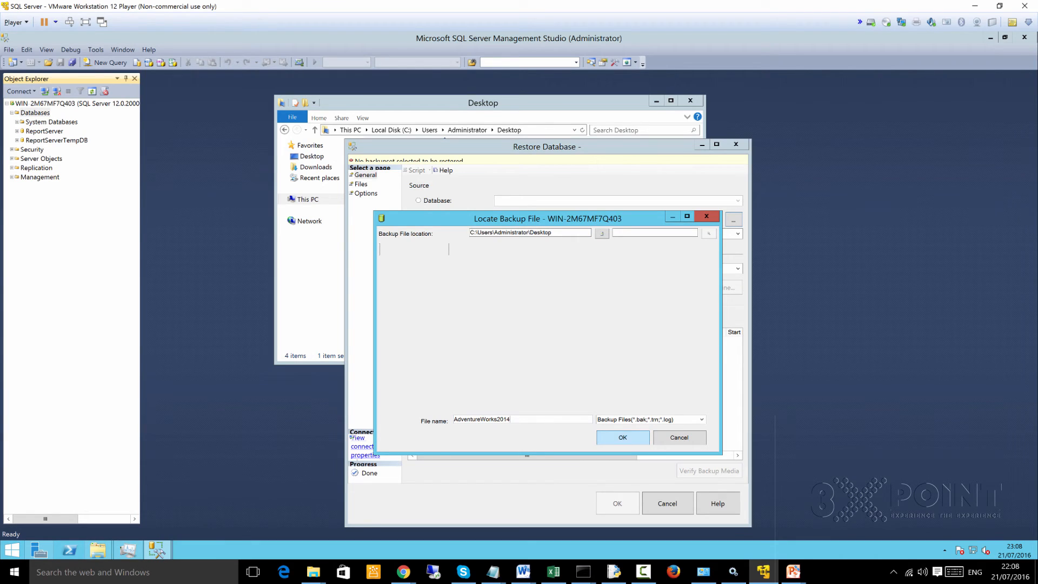
pyautogui.press('Return')
pyautogui.press('Return')
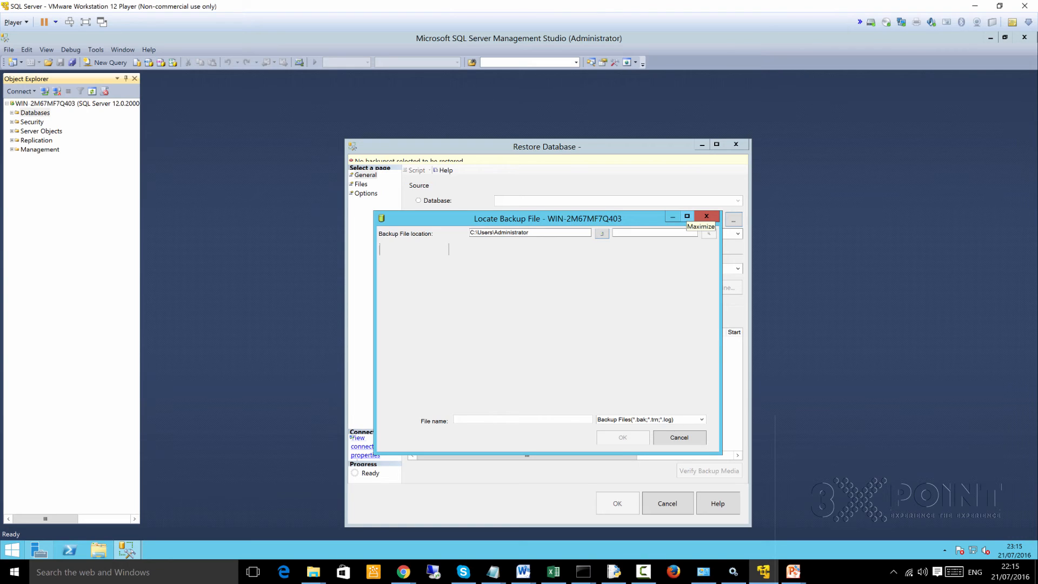
# - Maximize the Locate Backup File window and select the Administrator folder under C:\Users in its folder tree
pyautogui.click(686, 216)
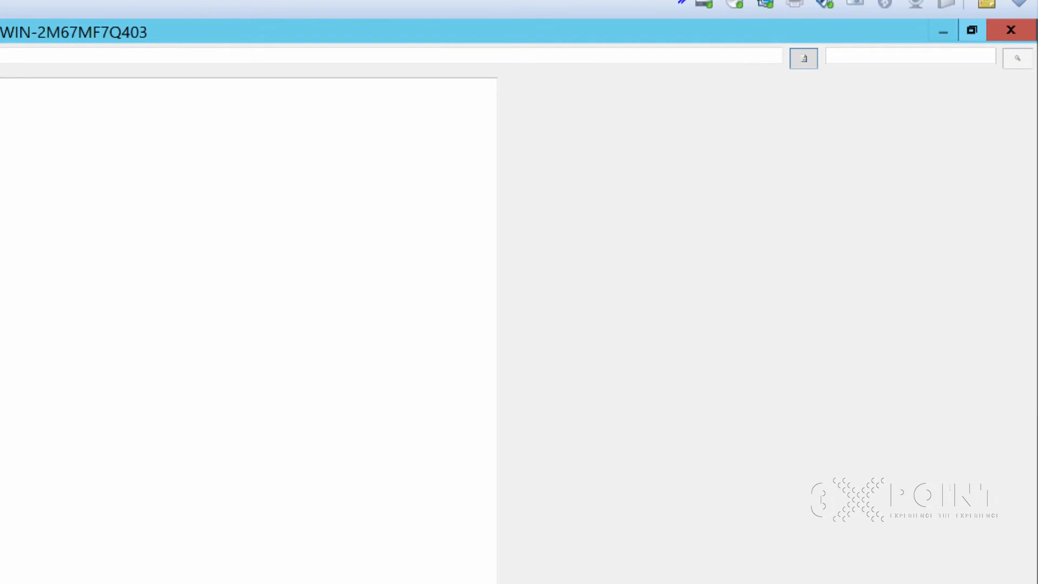
pyautogui.click(972, 31)
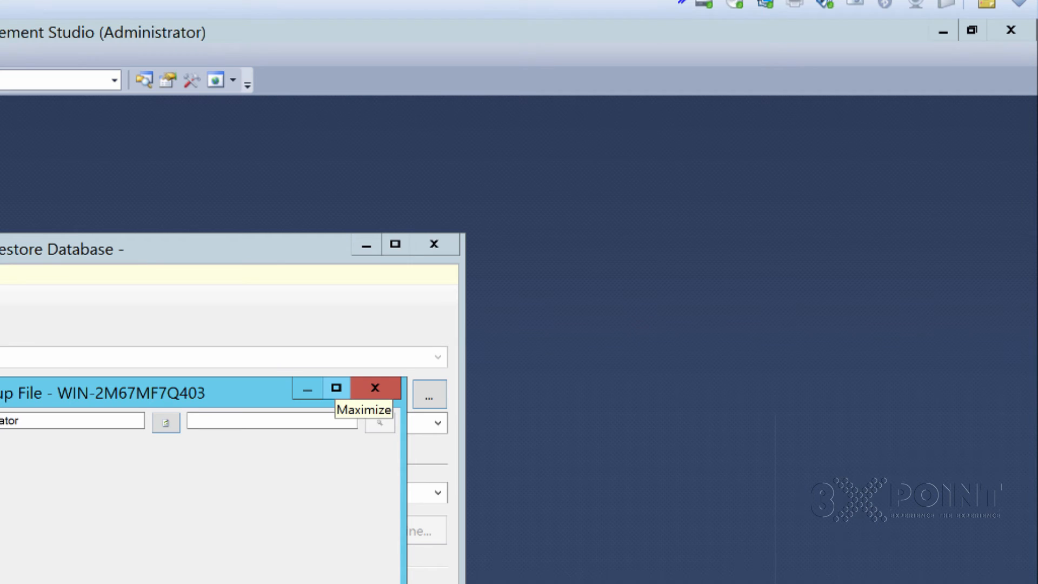
pyautogui.click(337, 388)
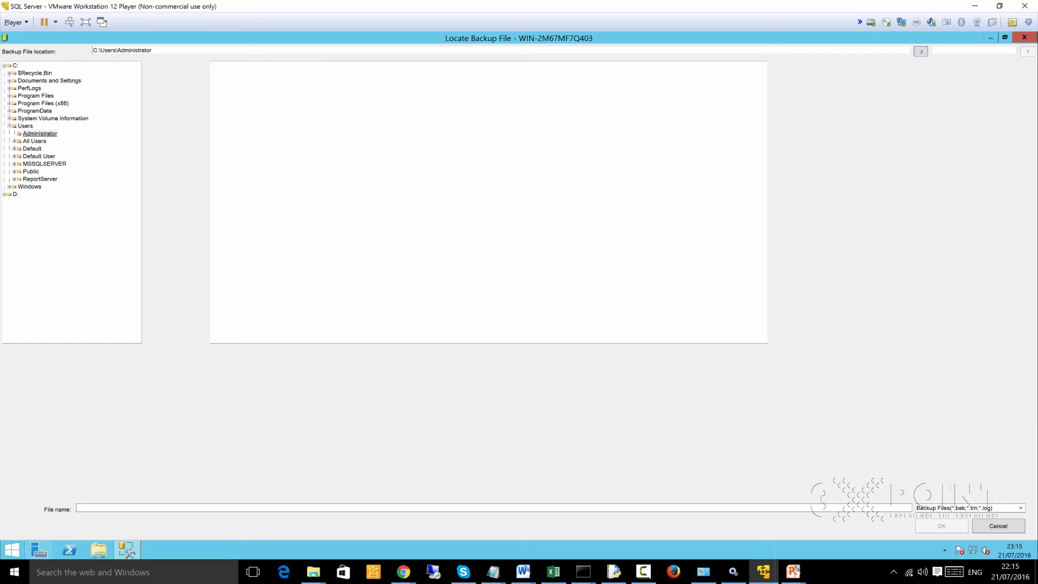
pyautogui.click(40, 134)
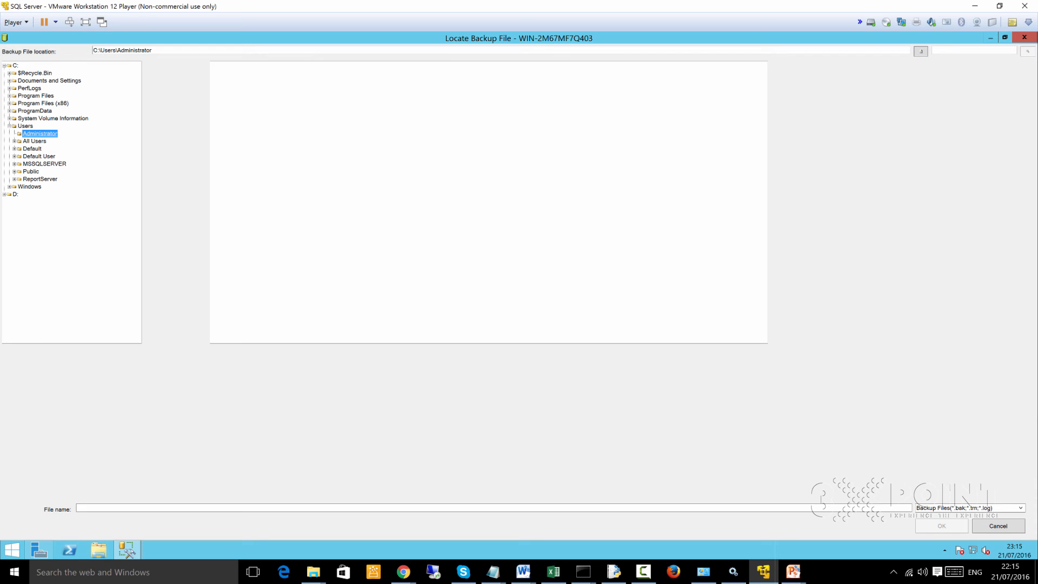
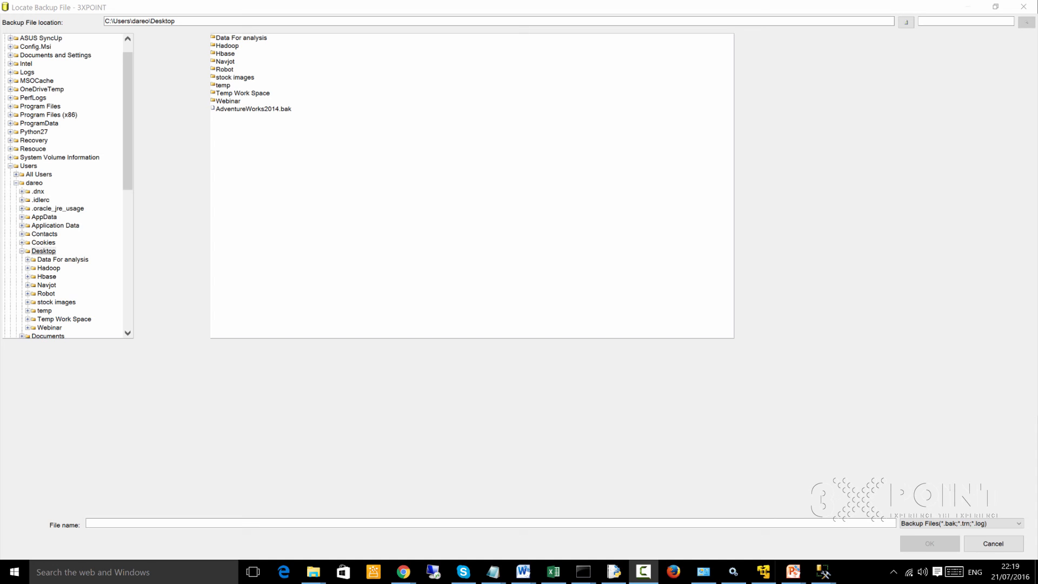
# - Choose AdventureWorks2014.bak from the Desktop folder as the backup device and restore it to the AdventureWorks2014 database
pyautogui.click(253, 109)
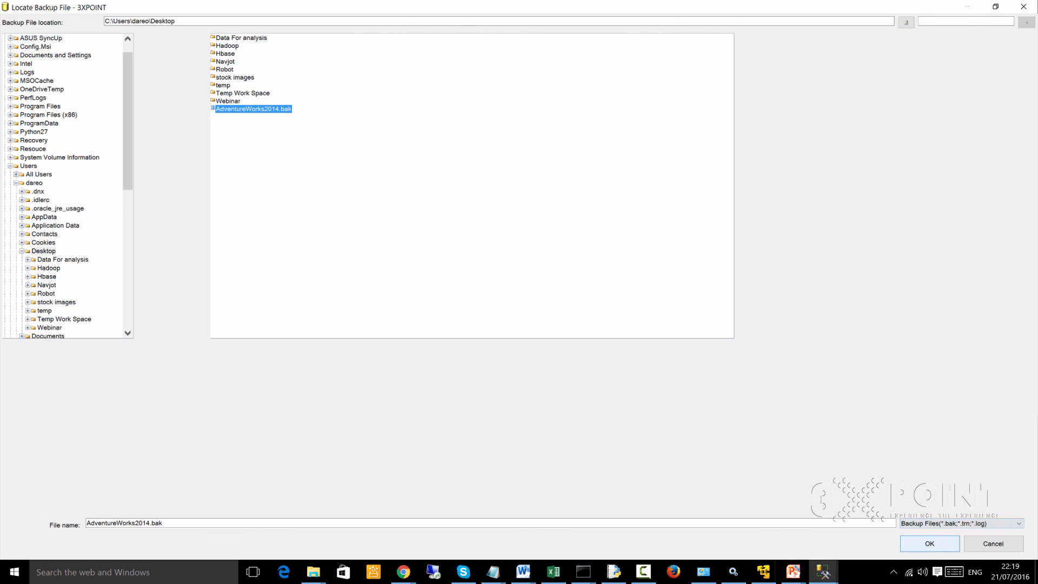
pyautogui.click(929, 543)
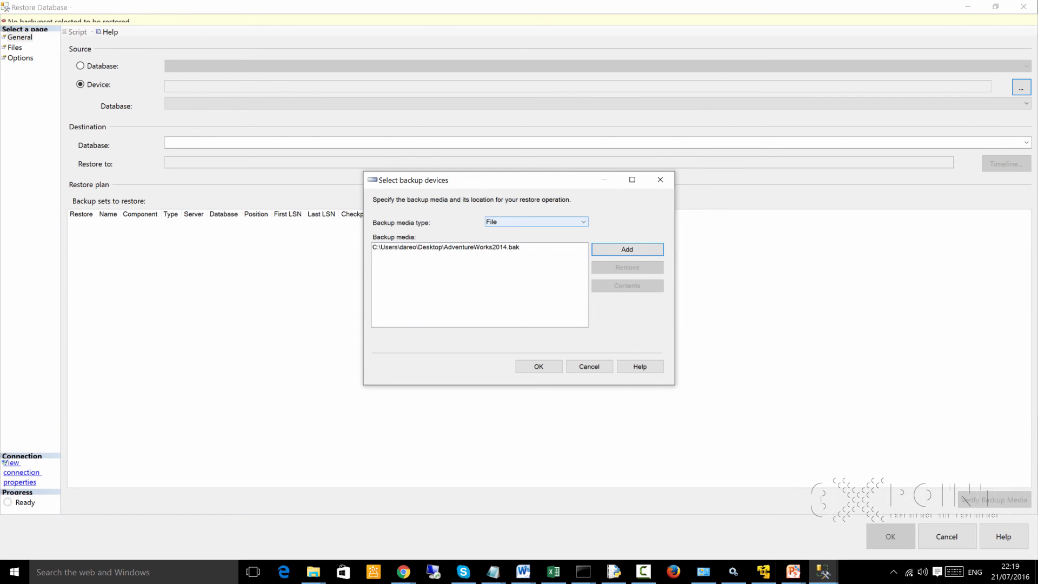
pyautogui.click(539, 366)
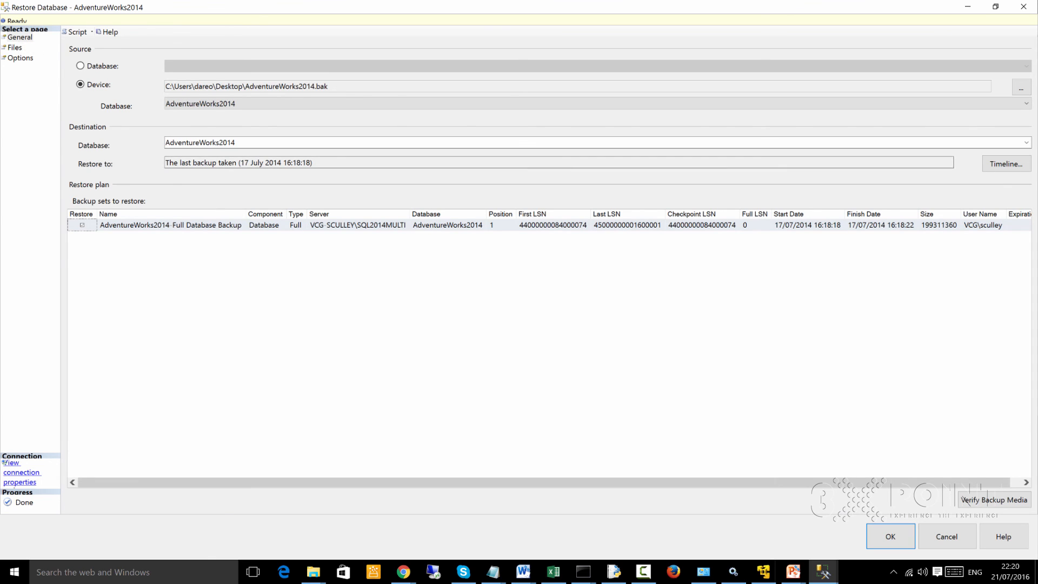
pyautogui.doubleClick(200, 143)
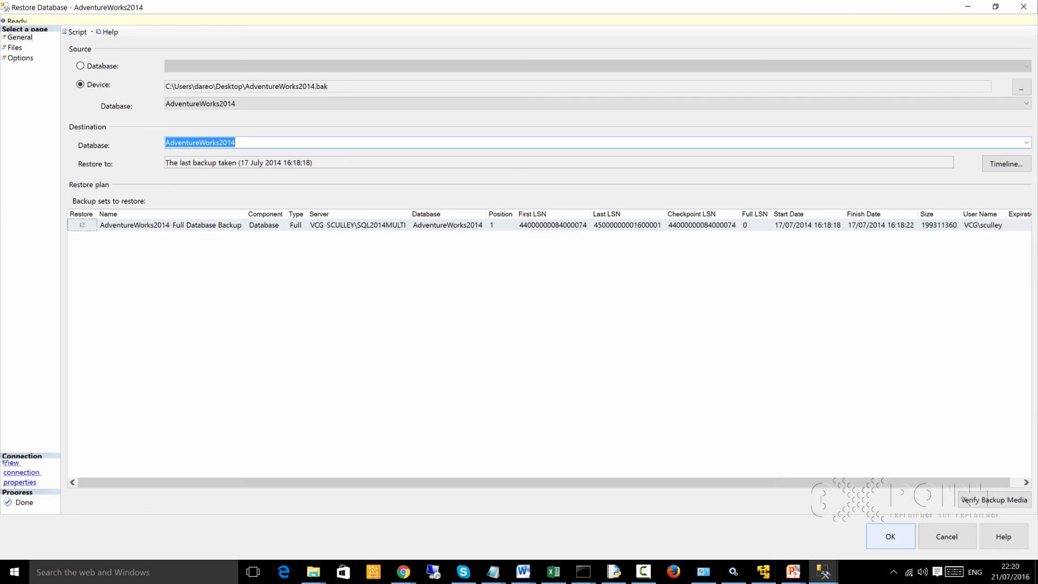
pyautogui.click(890, 536)
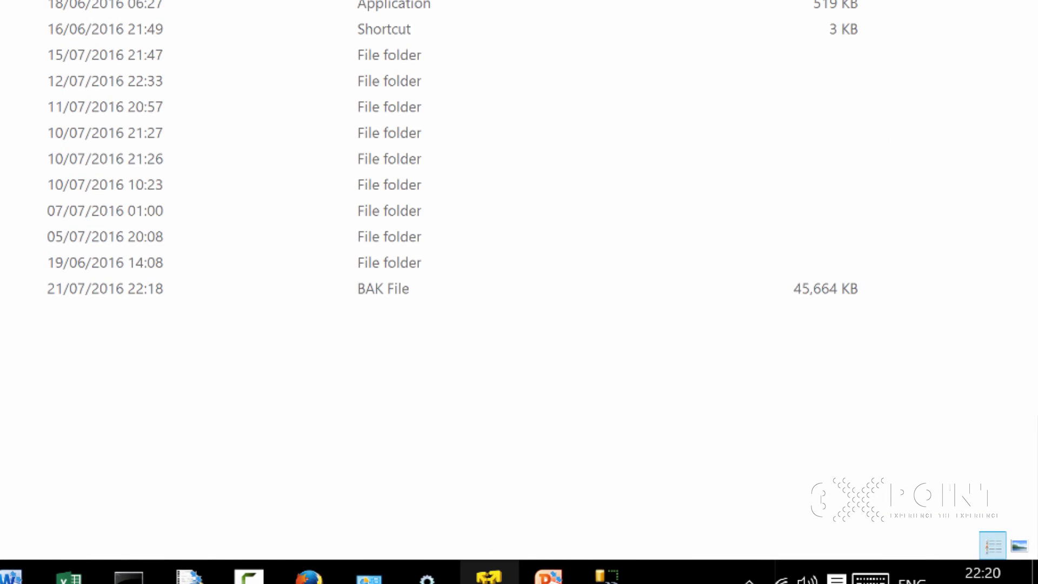
# - Switch to the SQL Server virtual machine and close its Locate Backup File, backup device selection and Restore Database windows without restoring
pyautogui.click(490, 574)
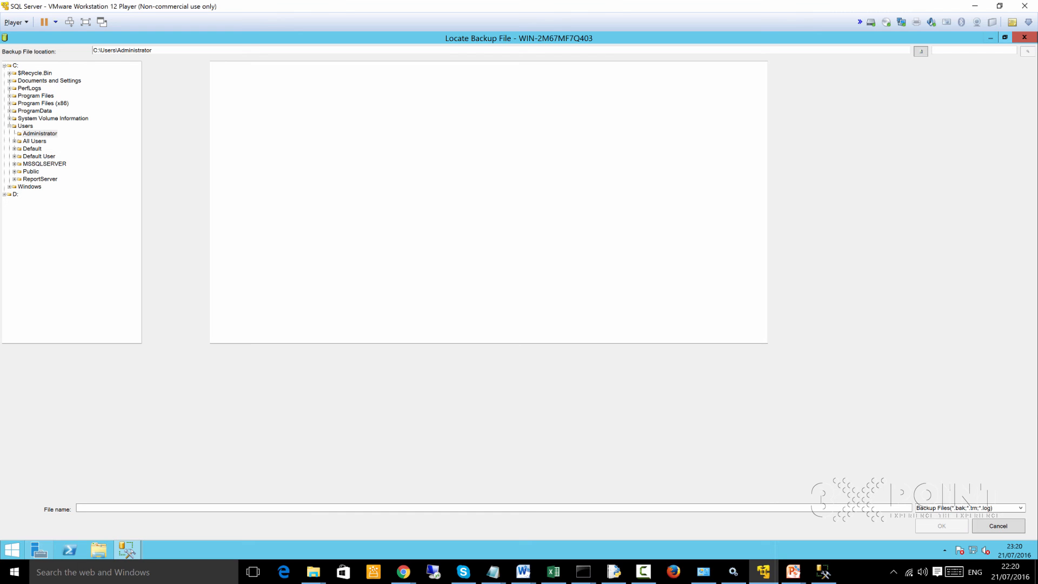
pyautogui.click(1005, 37)
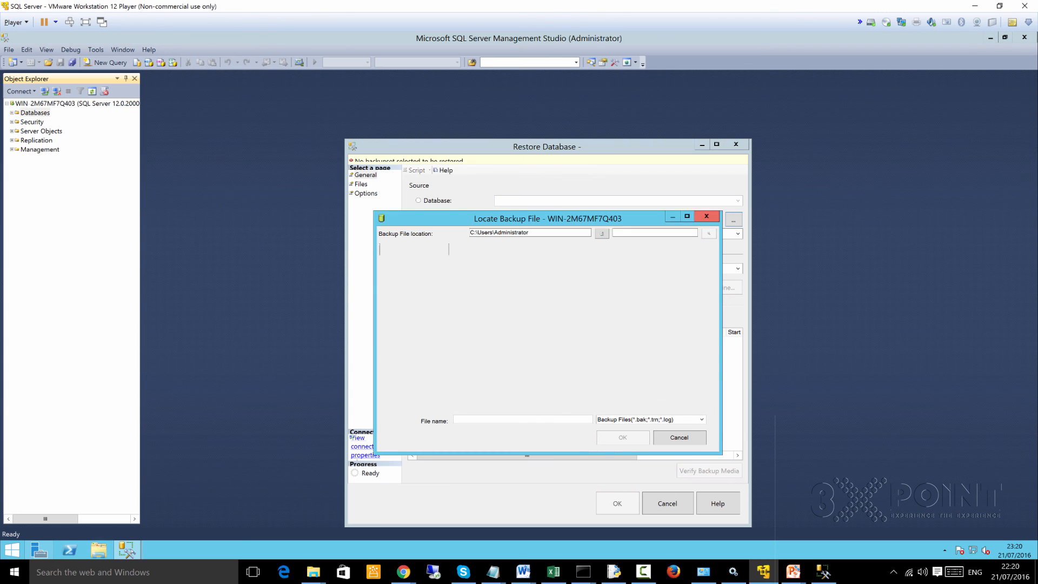
pyautogui.click(706, 215)
pyautogui.click(673, 242)
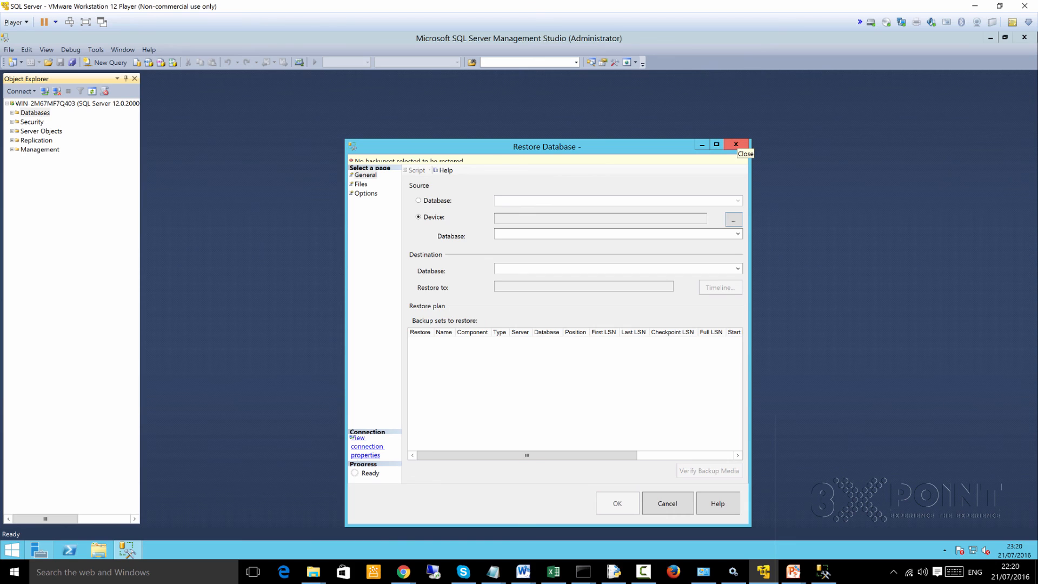
pyautogui.click(735, 144)
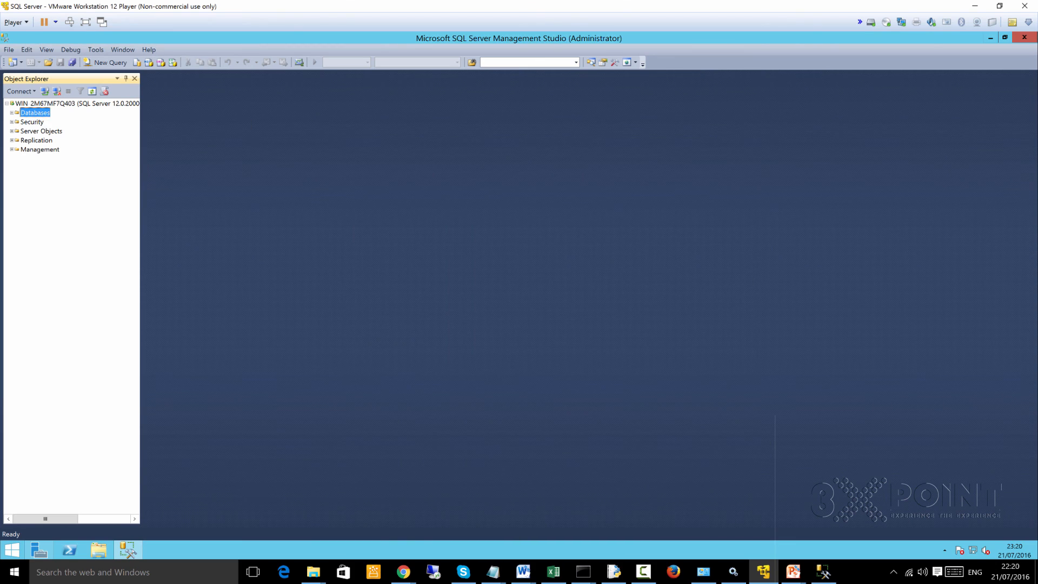
# - Open a new query window in the virtual machine's Management Studio and select the Databases folder of its server
pyautogui.click(109, 63)
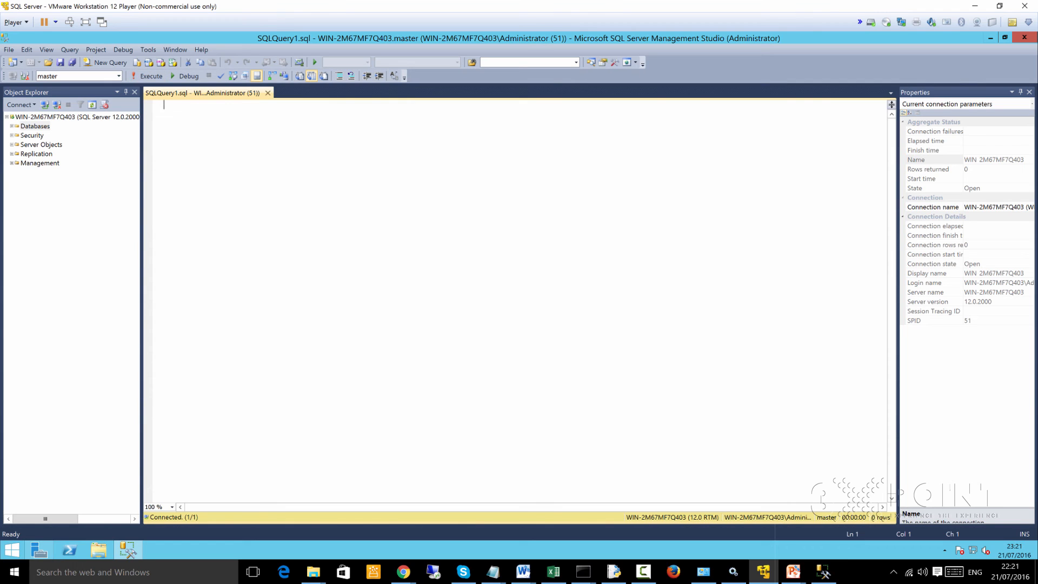
pyautogui.click(35, 126)
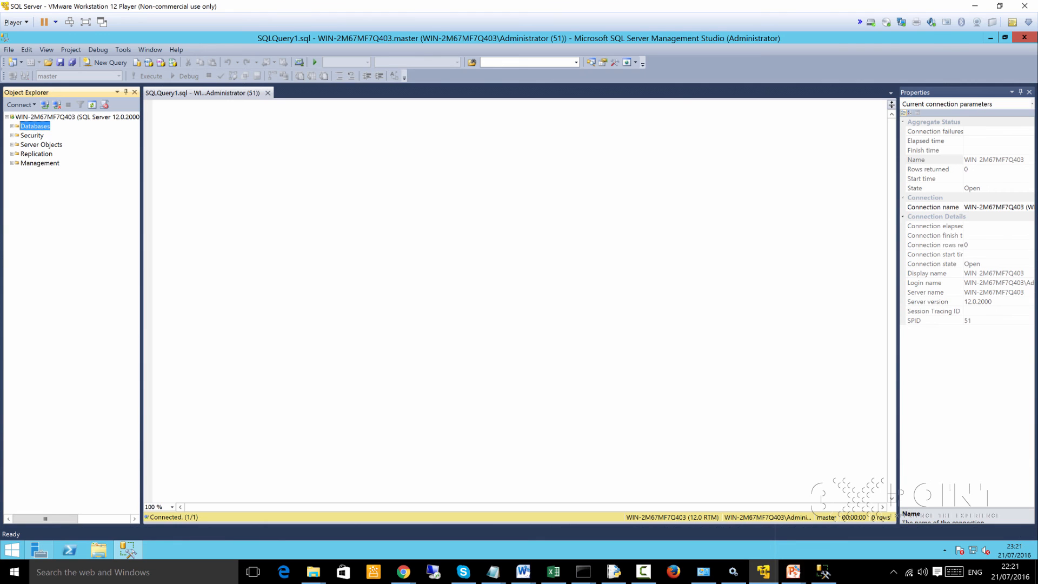
# - Switch to the host's Management Studio, examine the tables of the AdventureWorks2014 database in the server tree, and collapse that database
pyautogui.click(823, 572)
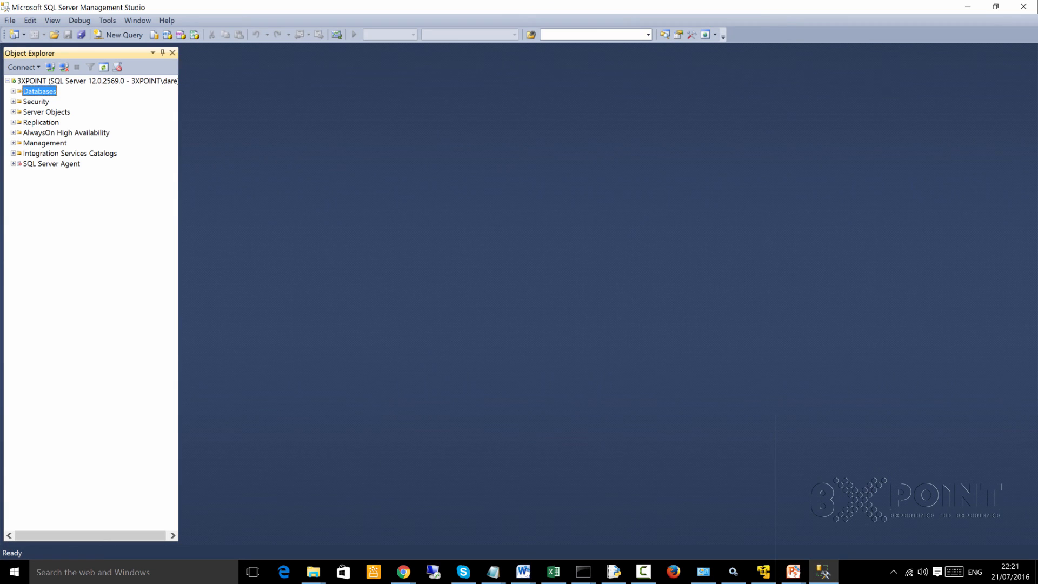
pyautogui.press('Right')
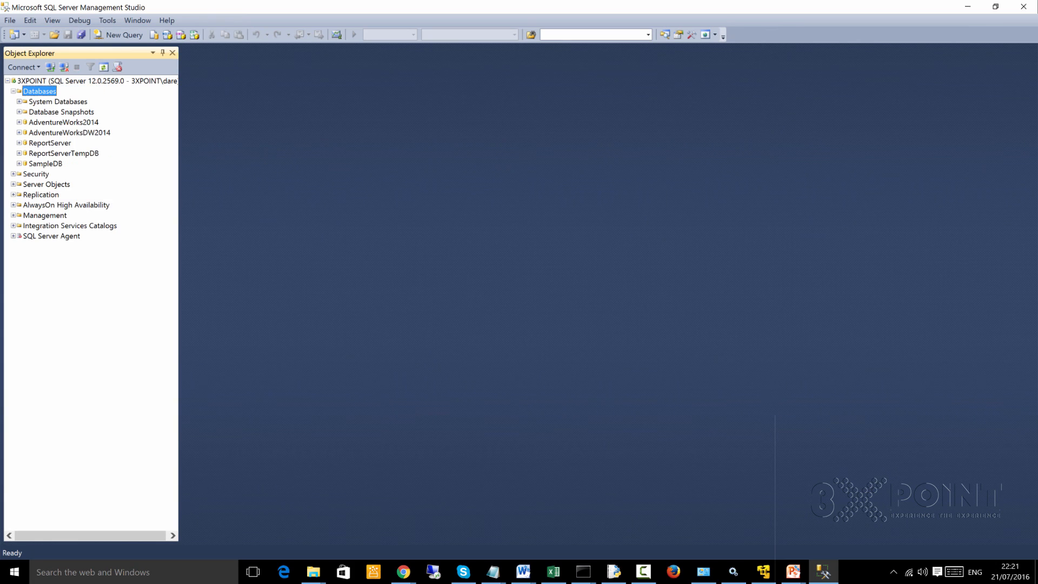
pyautogui.click(64, 122)
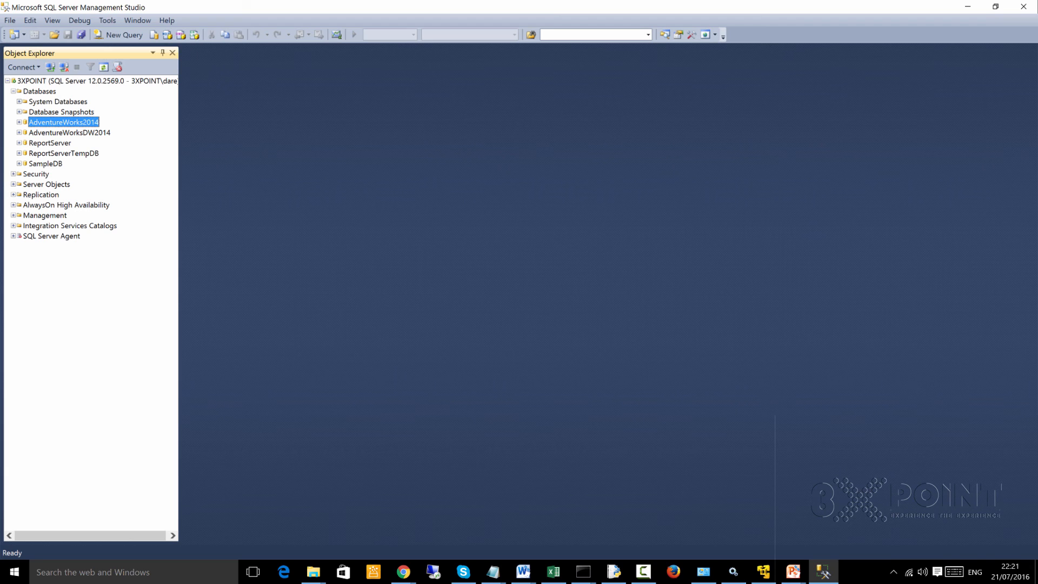
pyautogui.press('Right')
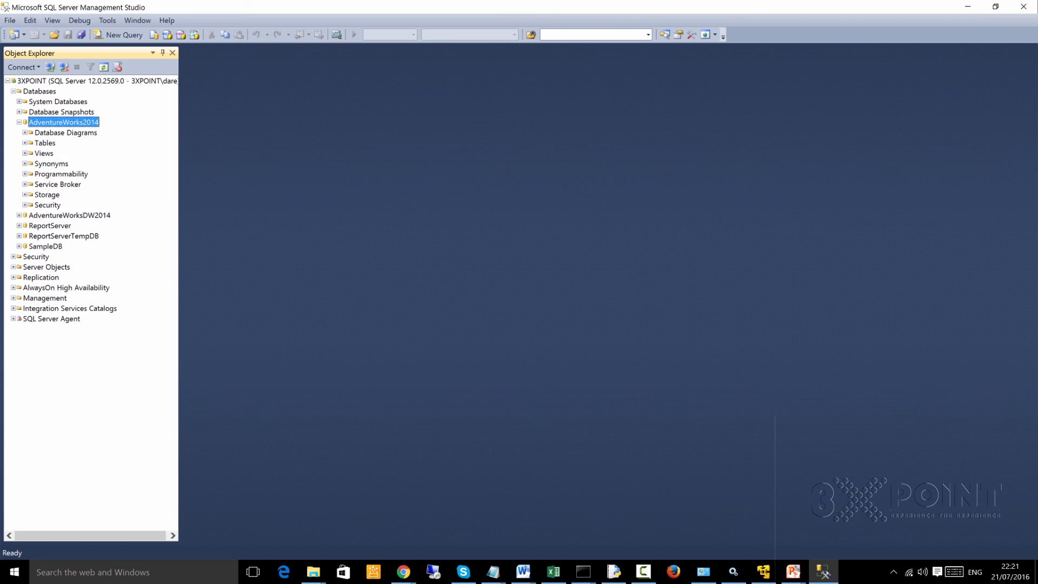
pyautogui.click(25, 143)
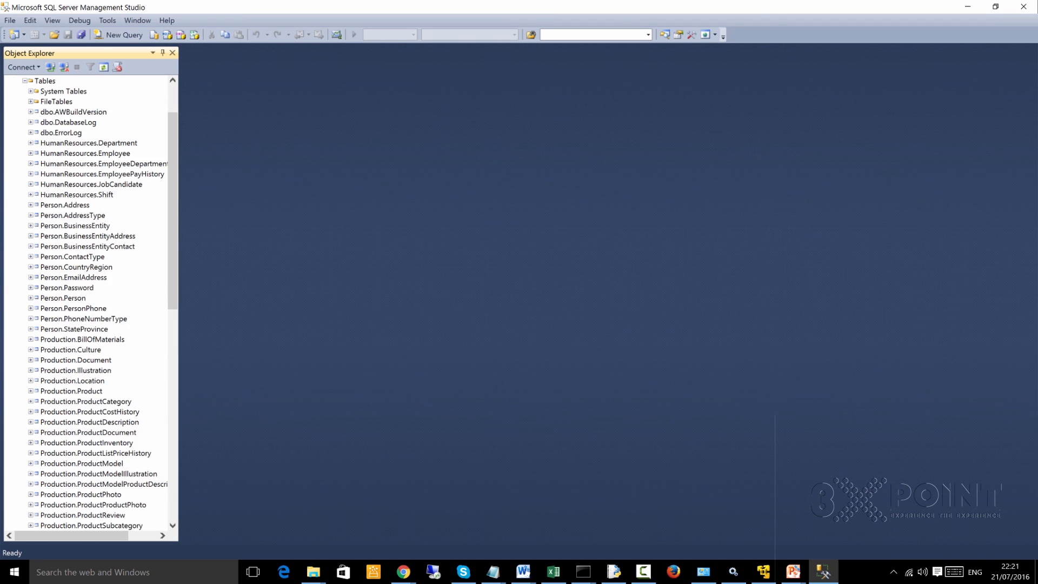
pyautogui.scroll(2, 86, 303)
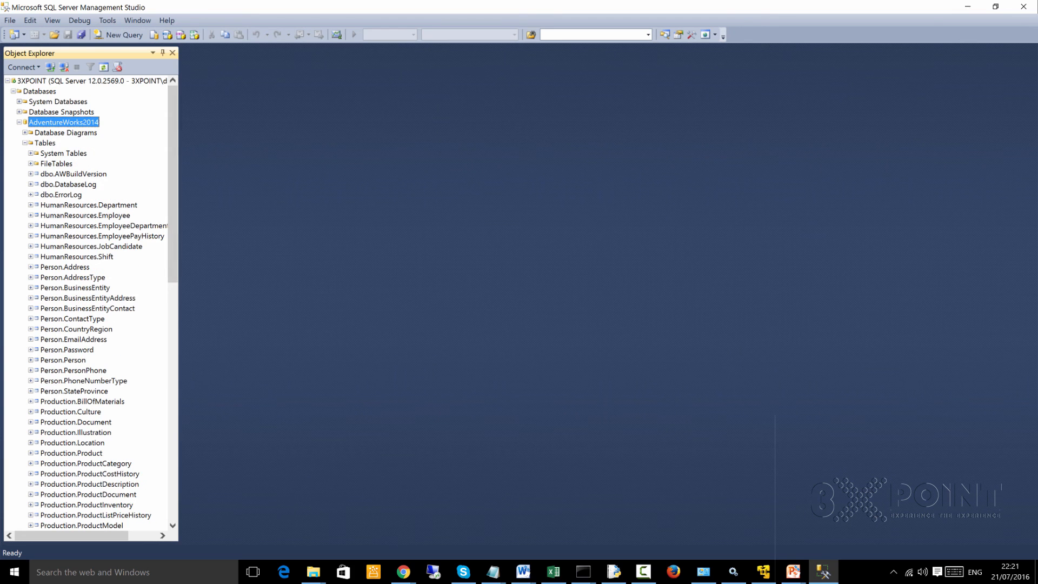
pyautogui.click(19, 123)
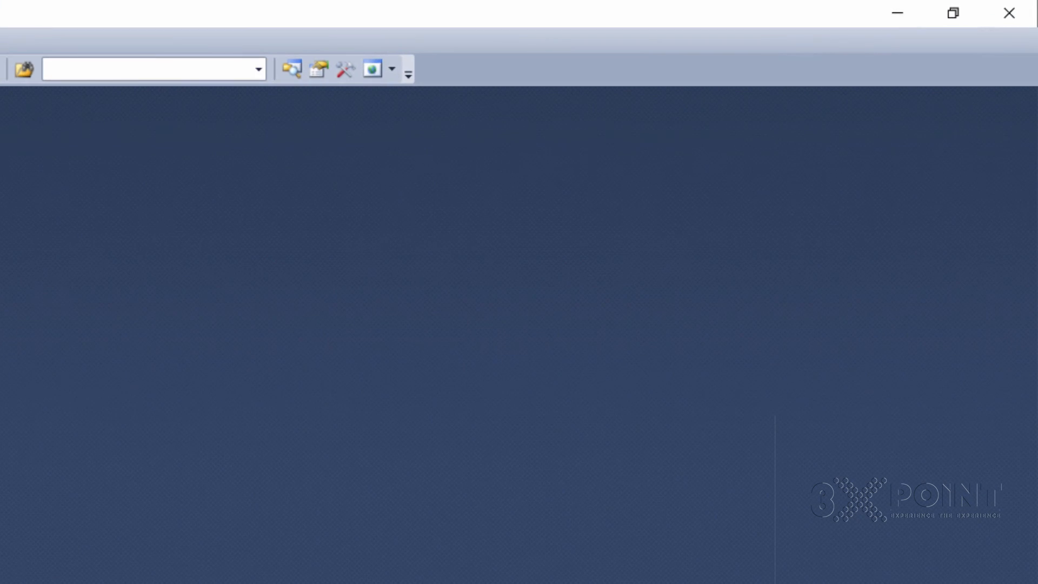